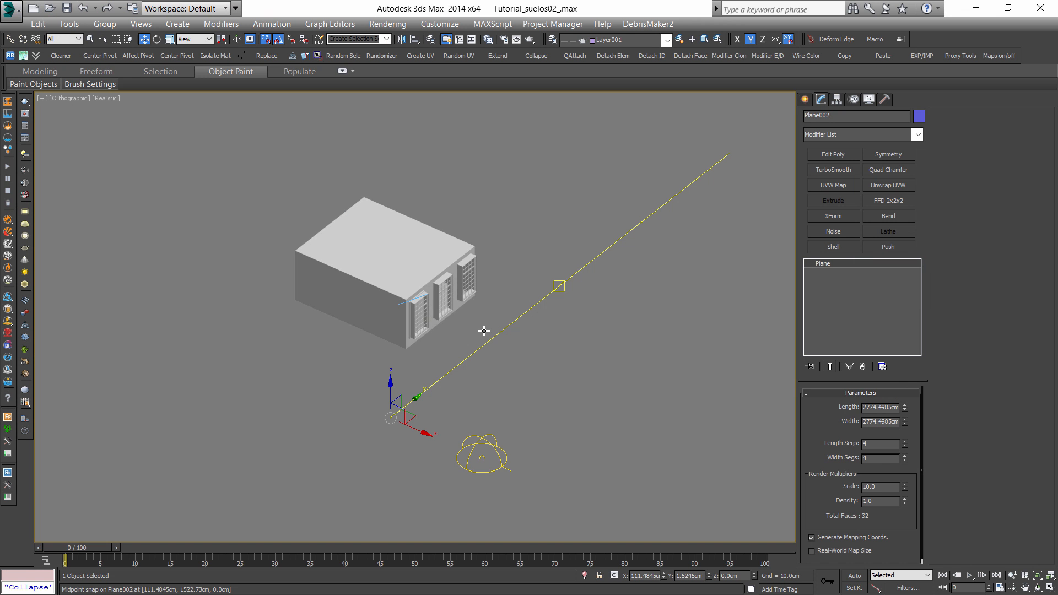
Examine the room model and its three windows from outside in shaded and wireframe display.
{"action": "key", "text": "q"}
{"action": "mouse_move", "coordinate": [486, 316]}
{"action": "middle_mouse_down", "text": "alt"}
{"action": "mouse_move", "coordinate": [433, 313]}
{"action": "mouse_move", "coordinate": [493, 307]}
{"action": "middle_mouse_up", "text": "alt"}
{"action": "scroll", "coordinate": [493, 307], "scroll_direction": "up", "scroll_amount": 10}
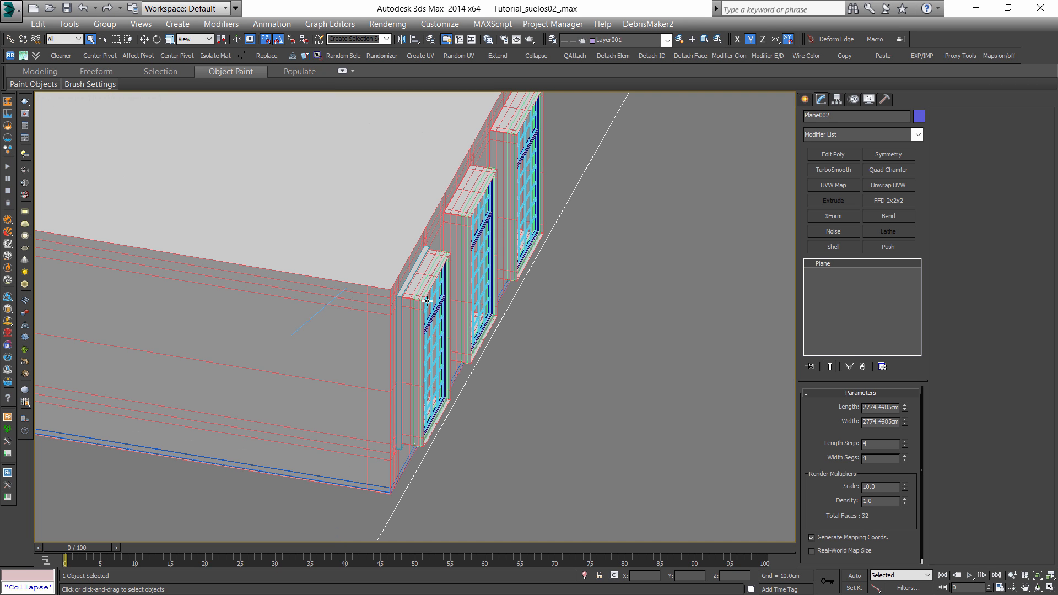
{"action": "scroll", "coordinate": [454, 298], "scroll_direction": "down", "scroll_amount": 12}
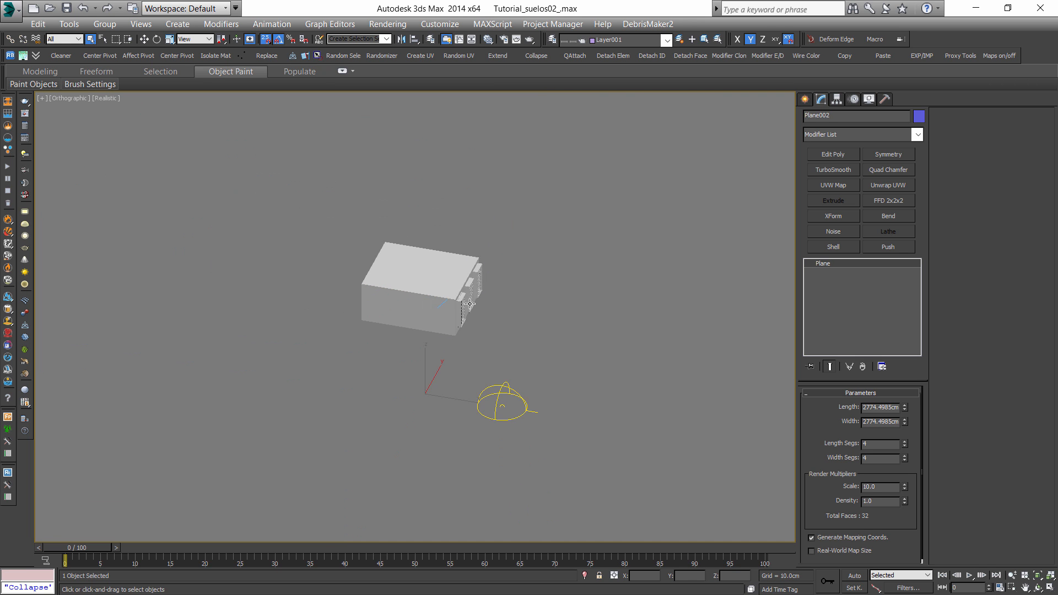
{"action": "key", "text": "F3"}
{"action": "scroll", "coordinate": [463, 331], "scroll_direction": "up", "scroll_amount": 4}
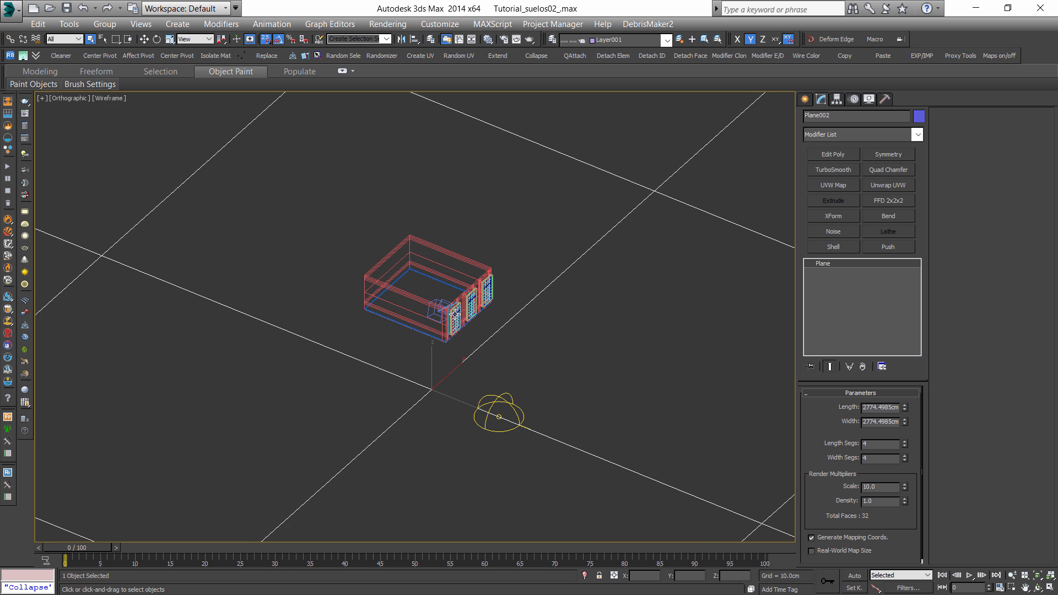
{"action": "key", "text": "F3"}
{"action": "scroll", "coordinate": [463, 300], "scroll_direction": "up", "scroll_amount": 3}
{"action": "key", "text": "F3"}
{"action": "key", "text": "F3"}
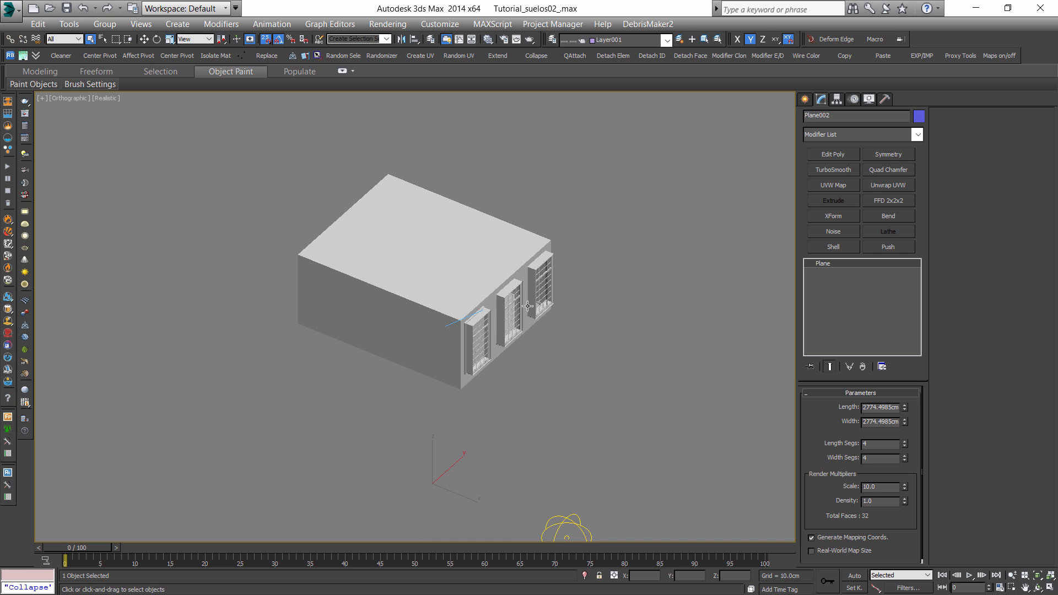
{"action": "scroll", "coordinate": [493, 284], "scroll_direction": "up", "scroll_amount": 6}
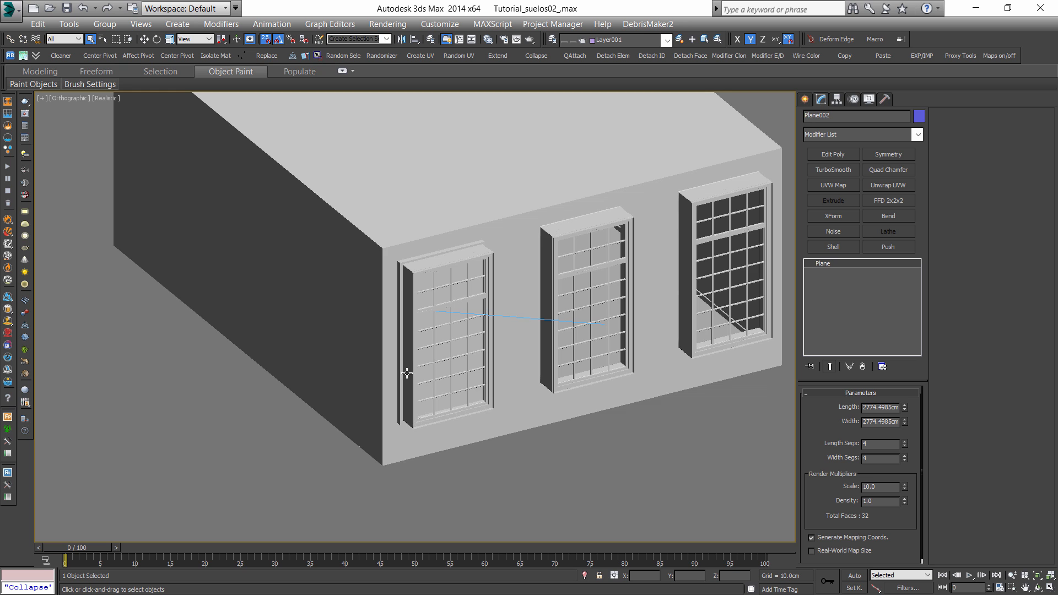
{"action": "scroll", "coordinate": [415, 318], "scroll_direction": "down", "scroll_amount": 4}
{"action": "scroll", "coordinate": [415, 317], "scroll_direction": "down", "scroll_amount": 6}
{"action": "key", "text": "F3"}
{"action": "scroll", "coordinate": [418, 354], "scroll_direction": "up", "scroll_amount": 6}
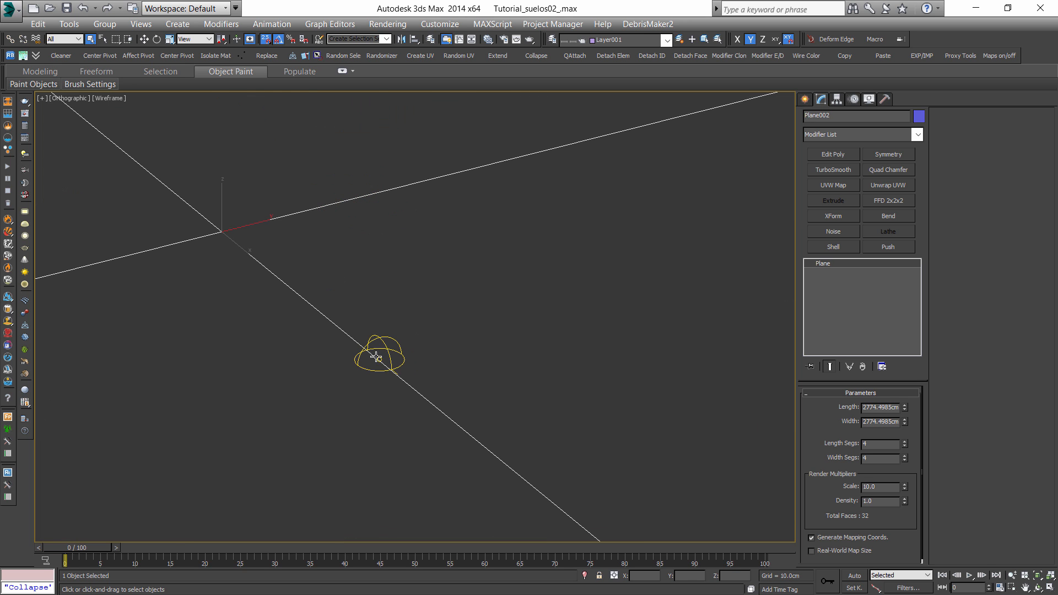
Select the V-Ray dome light beside the room and inspect its settings and position.
{"action": "left_click", "coordinate": [379, 357]}
{"action": "left_click", "coordinate": [379, 358]}
{"action": "middle_click_drag", "start_coordinate": [379, 358], "coordinate": [406, 365], "text": "alt"}
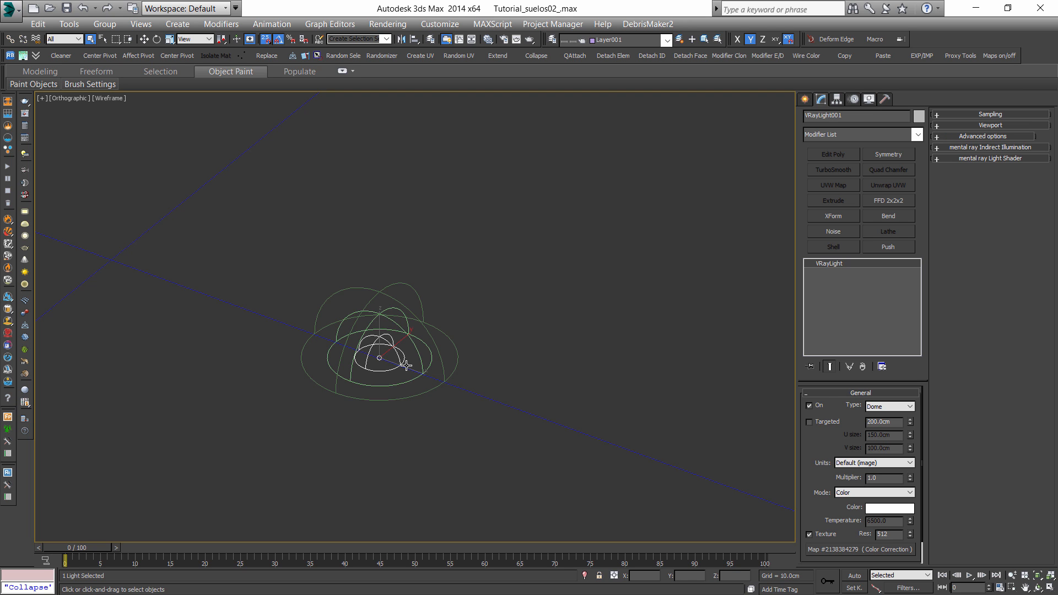
{"action": "scroll", "coordinate": [411, 349], "scroll_direction": "down", "scroll_amount": 5}
{"action": "middle_click_drag", "start_coordinate": [405, 263], "coordinate": [476, 344]}
{"action": "key", "text": "F3"}
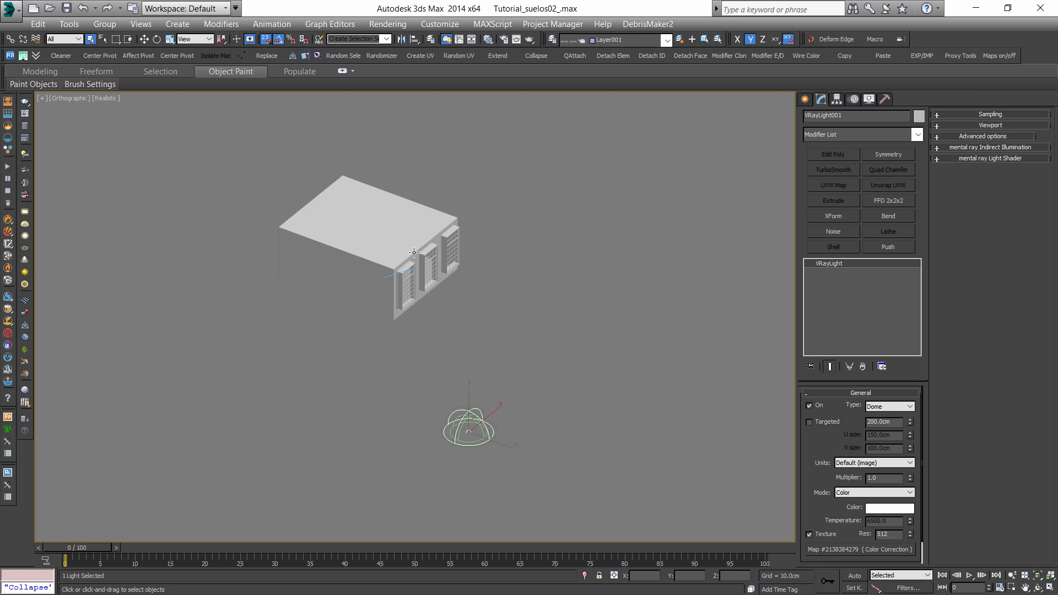
From the camera view, isolate the floor object and show it in the Top view.
{"action": "middle_click_drag", "start_coordinate": [443, 251], "coordinate": [397, 276]}
{"action": "key", "text": "c"}
{"action": "key", "text": "F3"}
{"action": "key", "text": "F3"}
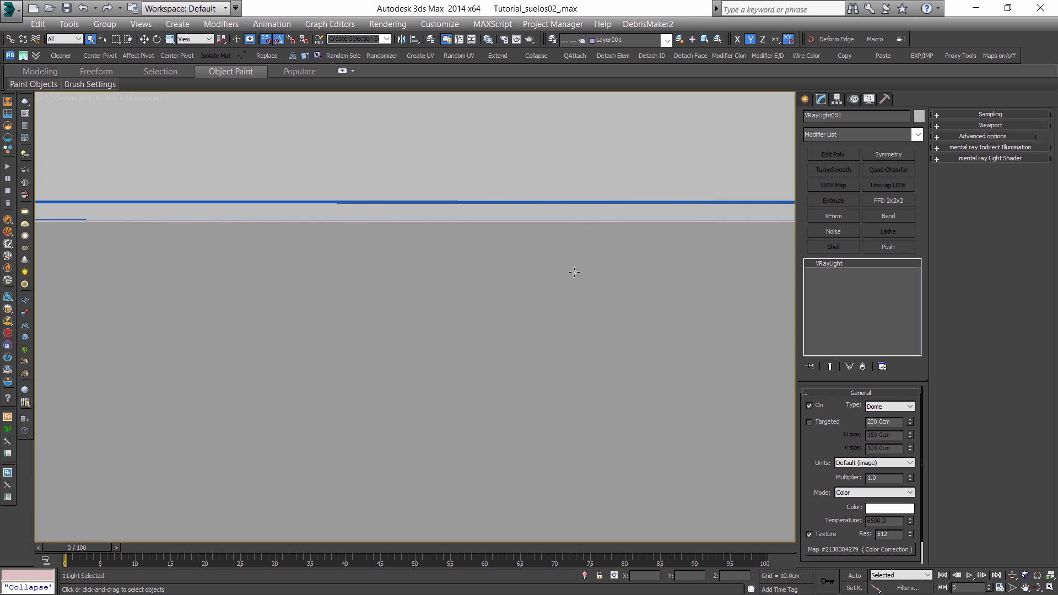
{"action": "left_click", "coordinate": [434, 322]}
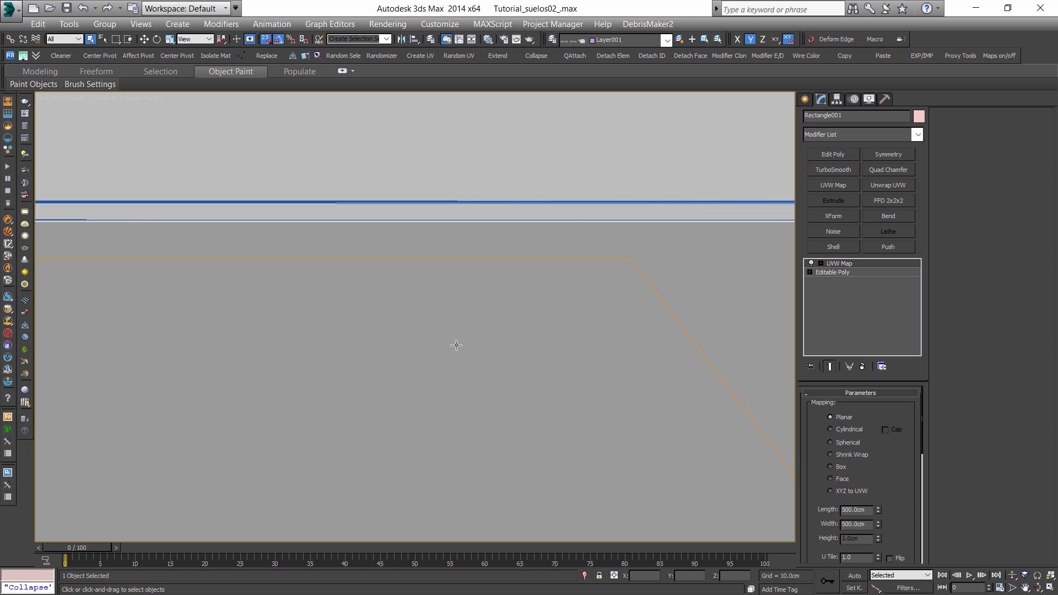
{"action": "key", "text": "alt+q"}
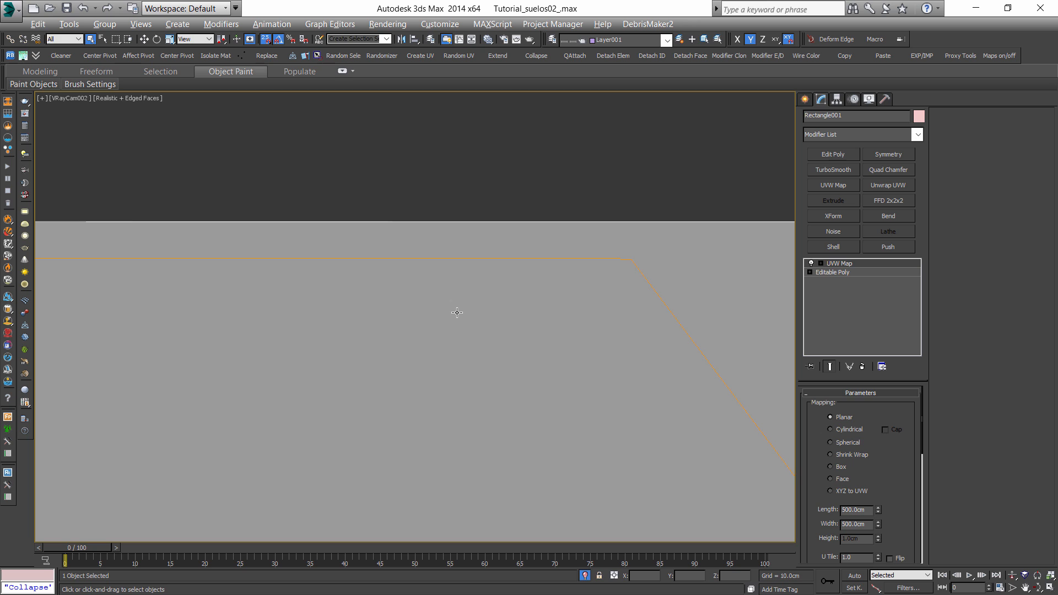
{"action": "key", "text": "t"}
{"action": "scroll", "coordinate": [457, 313], "scroll_direction": "down", "scroll_amount": 4}
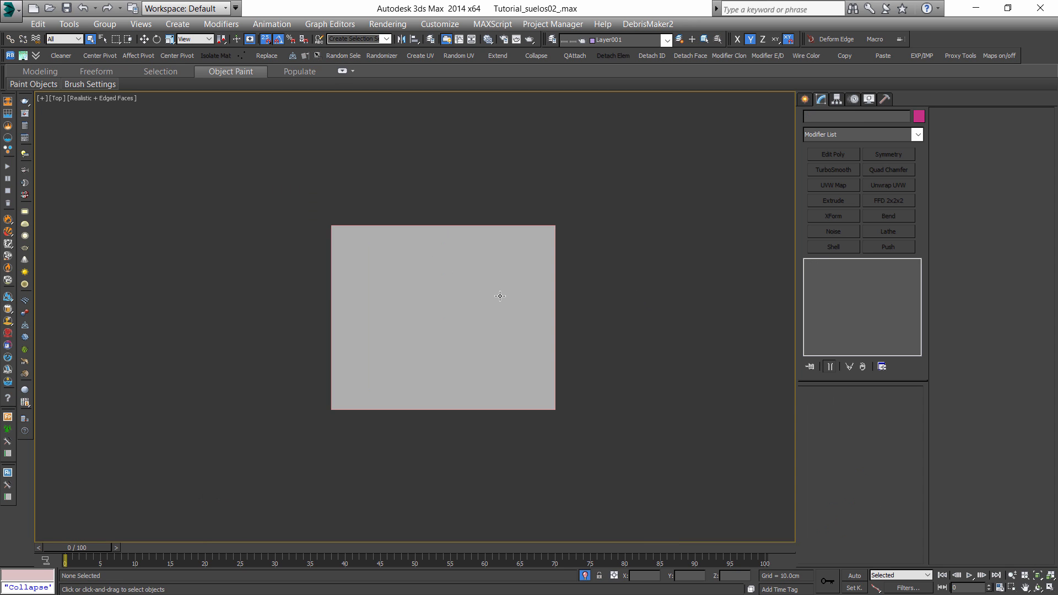
{"action": "scroll", "coordinate": [495, 295], "scroll_direction": "up", "scroll_amount": 2}
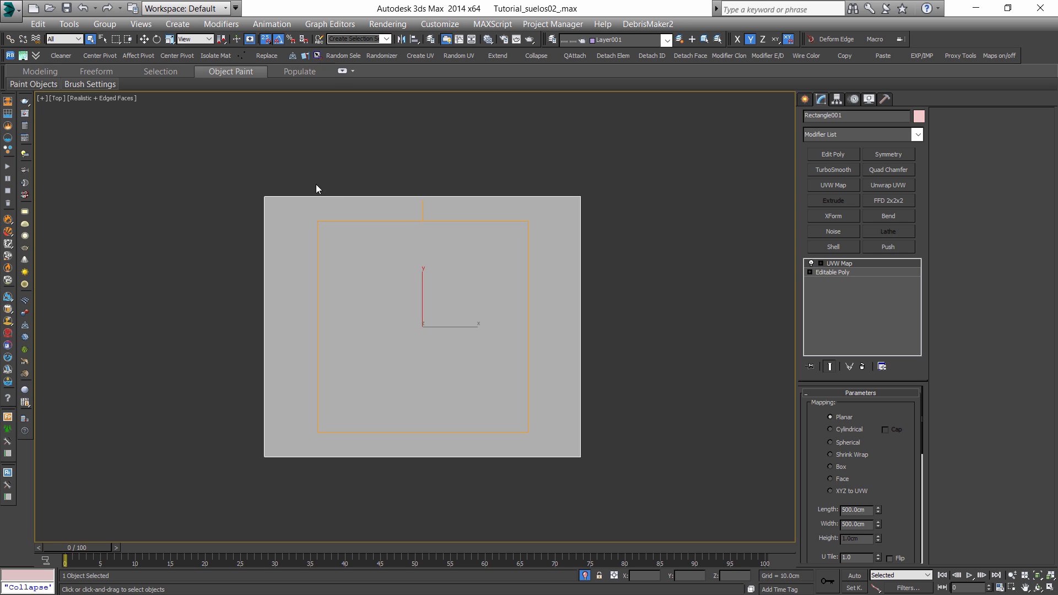
Create a six-sided NGon spline with an 8 cm radius near the floor's upper-right corner.
{"action": "left_click", "coordinate": [805, 100]}
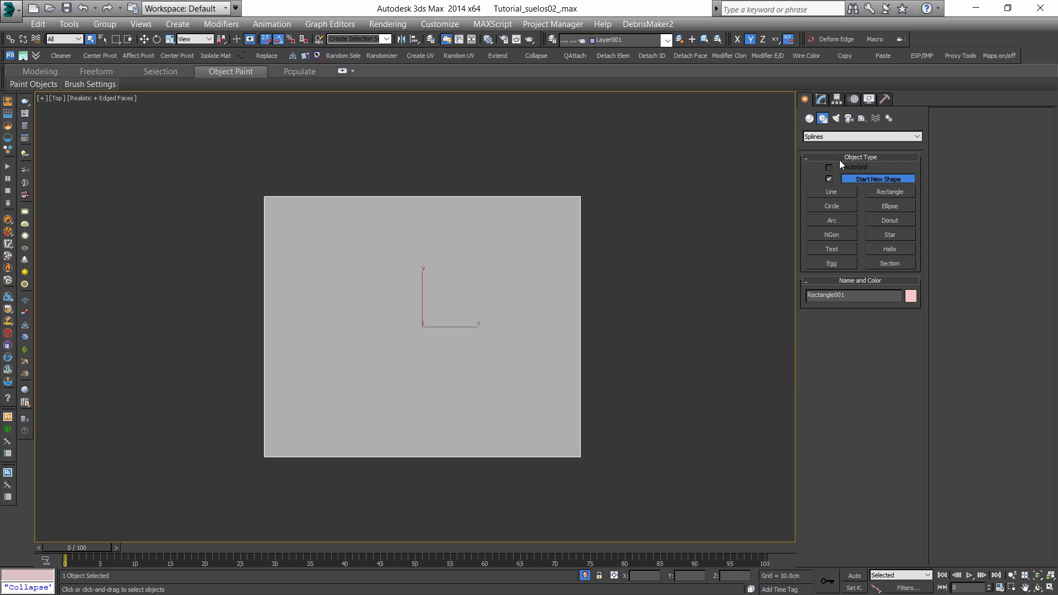
{"action": "left_click", "coordinate": [830, 238]}
{"action": "scroll", "coordinate": [525, 194], "scroll_direction": "up", "scroll_amount": 5}
{"action": "key", "text": "F3"}
{"action": "middle_click_drag", "start_coordinate": [652, 215], "coordinate": [584, 216]}
{"action": "key", "text": "s"}
{"action": "left_click_drag", "start_coordinate": [520, 241], "coordinate": [540, 253]}
{"action": "double_click", "coordinate": [887, 393]}
{"action": "type", "text": "8"}
{"action": "key", "text": "Return"}
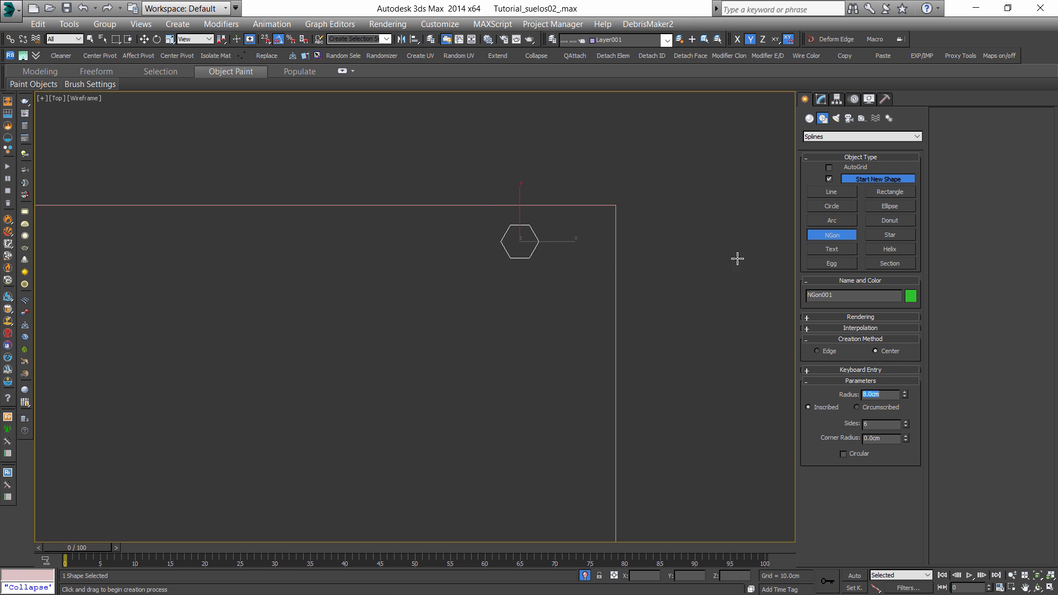
Finish shape creation and convert the hexagon to an Editable Poly.
{"action": "right_click", "coordinate": [534, 231]}
{"action": "key", "text": "F3"}
{"action": "left_click", "coordinate": [821, 100]}
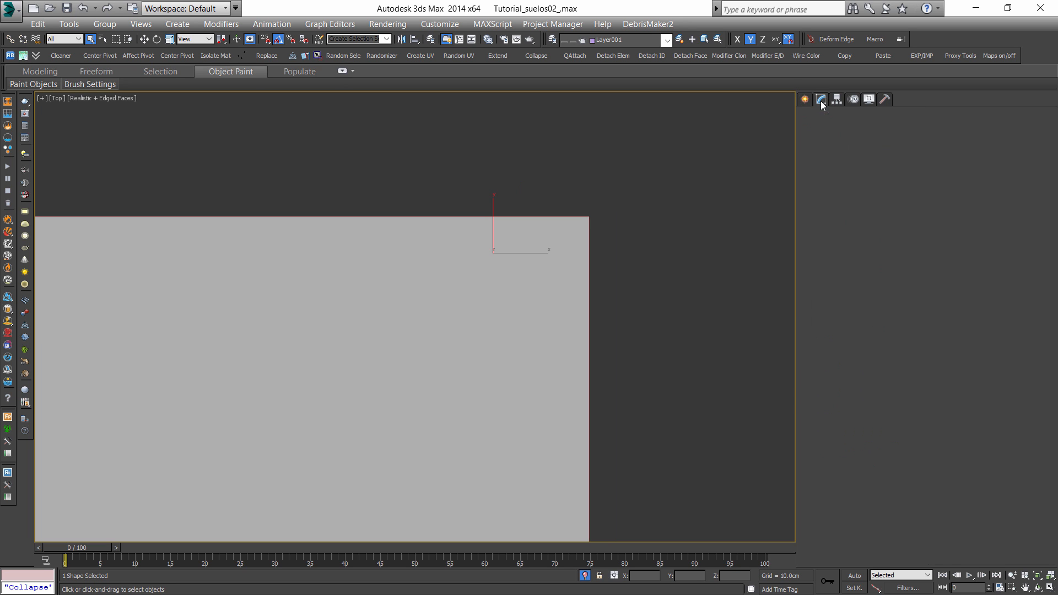
{"action": "key", "text": "F3"}
{"action": "right_click", "coordinate": [838, 259]}
{"action": "left_click", "coordinate": [874, 379]}
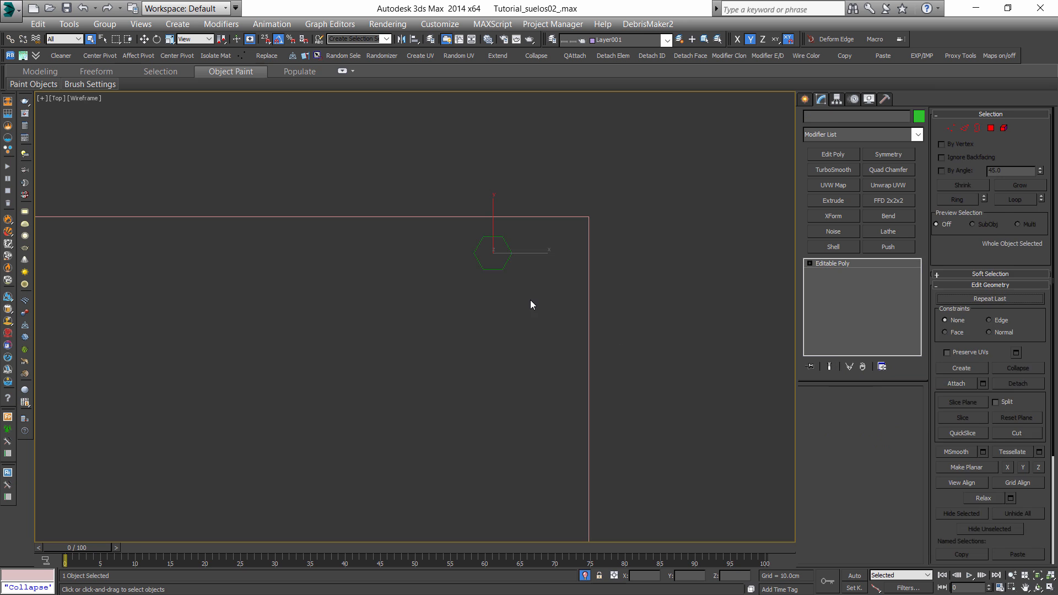
{"action": "key", "text": "F3"}
{"action": "scroll", "coordinate": [527, 226], "scroll_direction": "down", "scroll_amount": 5}
{"action": "mouse_move", "coordinate": [640, 304]}
{"action": "middle_mouse_down", "text": "alt"}
{"action": "mouse_move", "coordinate": [527, 227]}
{"action": "mouse_move", "coordinate": [508, 347]}
{"action": "mouse_move", "coordinate": [444, 443]}
{"action": "mouse_move", "coordinate": [595, 192]}
{"action": "middle_mouse_up", "text": "alt"}
{"action": "scroll", "coordinate": [507, 349], "scroll_direction": "up", "scroll_amount": 6}
{"action": "left_click", "coordinate": [848, 407]}
{"action": "left_click", "coordinate": [480, 298]}
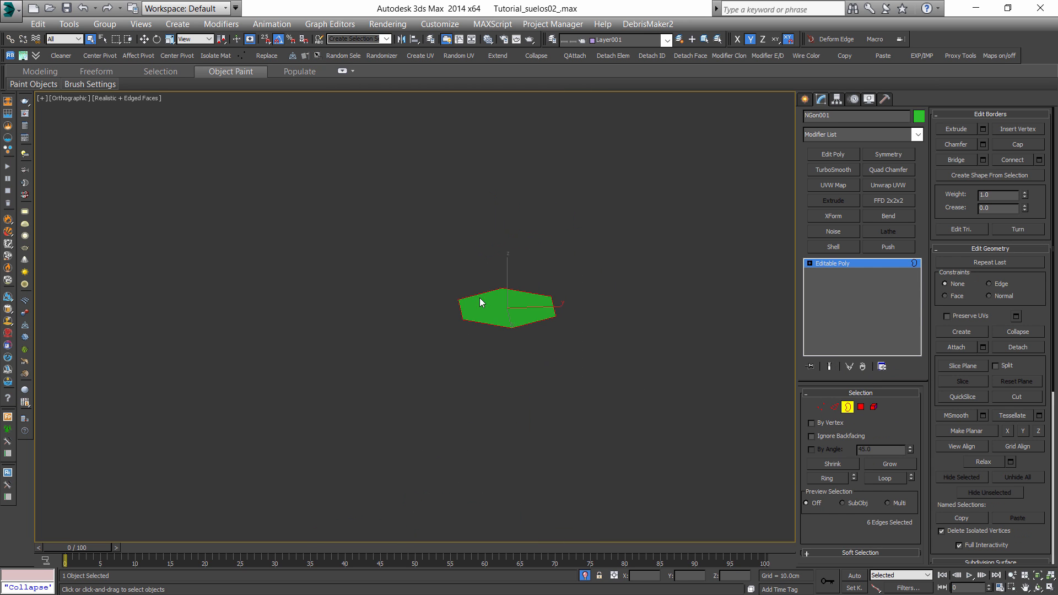
{"action": "key", "text": "w"}
{"action": "left_click_drag", "start_coordinate": [511, 279], "coordinate": [507, 338], "text": "shift"}
{"action": "right_click", "coordinate": [509, 292], "text": "shift"}
{"action": "right_click", "coordinate": [508, 347]}
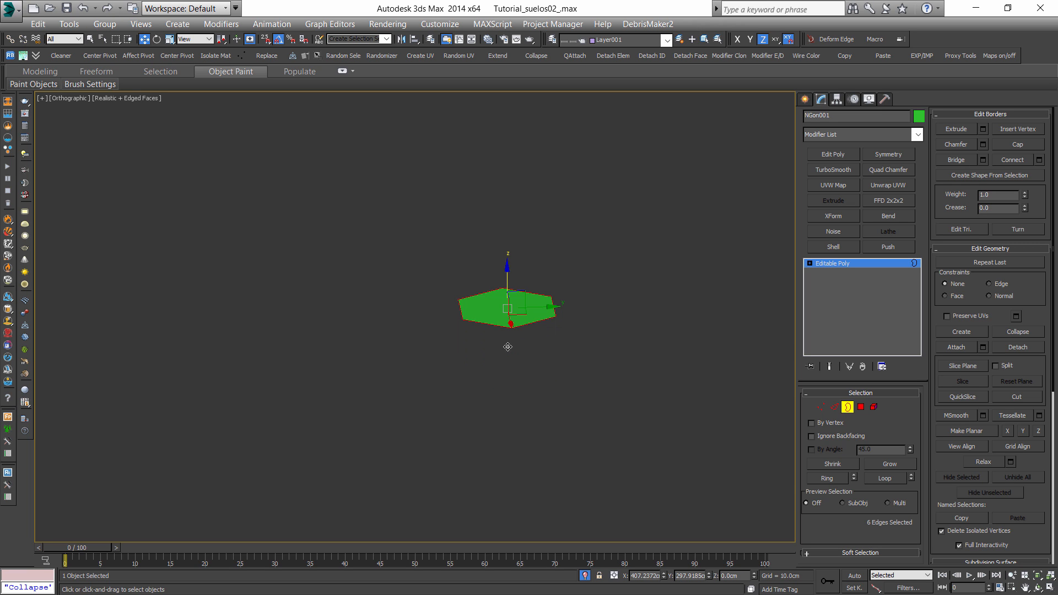
{"action": "key", "text": "t"}
{"action": "scroll", "coordinate": [511, 345], "scroll_direction": "down", "scroll_amount": 5}
{"action": "key", "text": "F3"}
{"action": "left_click", "coordinate": [851, 408]}
Duplicate the hexagon as a Copy and snap it edge to edge against the original's upper-right side.
{"action": "scroll", "coordinate": [495, 299], "scroll_direction": "down", "scroll_amount": 5}
{"action": "scroll", "coordinate": [426, 280], "scroll_direction": "up", "scroll_amount": 4}
{"action": "scroll", "coordinate": [498, 297], "scroll_direction": "down", "scroll_amount": 6}
{"action": "scroll", "coordinate": [529, 300], "scroll_direction": "up", "scroll_amount": 4}
{"action": "mouse_move", "coordinate": [498, 283]}
{"action": "left_mouse_down", "text": "shift"}
{"action": "mouse_move", "coordinate": [601, 239]}
{"action": "mouse_move", "coordinate": [600, 252]}
{"action": "left_mouse_up", "text": "shift"}
{"action": "left_click", "coordinate": [468, 275]}
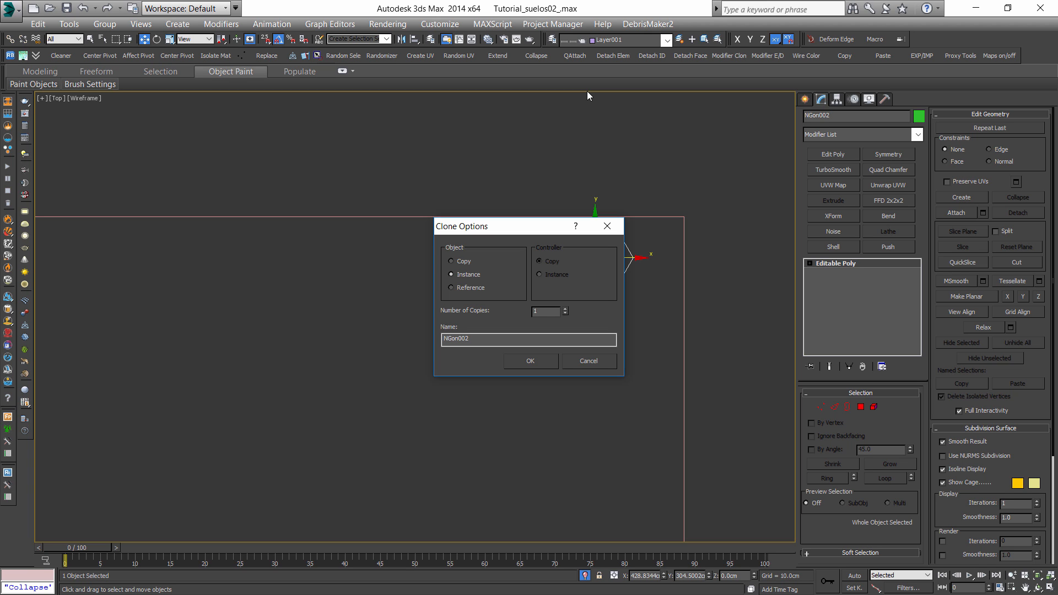
{"action": "left_click", "coordinate": [451, 261]}
{"action": "left_click", "coordinate": [530, 361]}
{"action": "scroll", "coordinate": [551, 336], "scroll_direction": "up", "scroll_amount": 3}
{"action": "left_click_drag", "start_coordinate": [562, 297], "coordinate": [479, 296]}
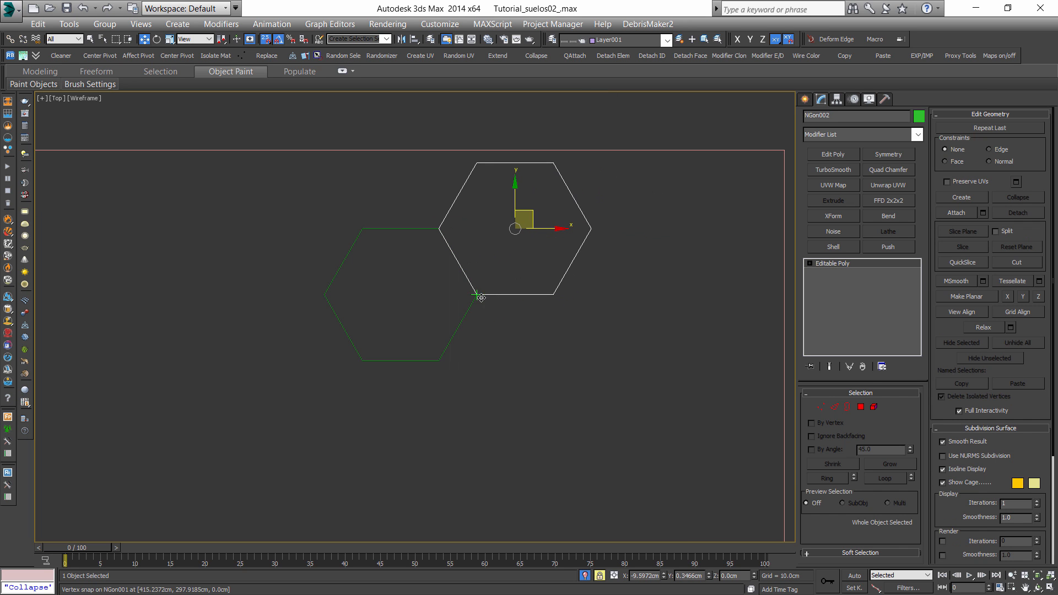
Snap a third hexagon copy directly below the second, and attach all three into one Editable Poly.
{"action": "mouse_move", "coordinate": [524, 218]}
{"action": "left_mouse_down", "text": "shift"}
{"action": "mouse_move", "coordinate": [566, 312]}
{"action": "mouse_move", "coordinate": [573, 383]}
{"action": "left_mouse_up", "text": "shift"}
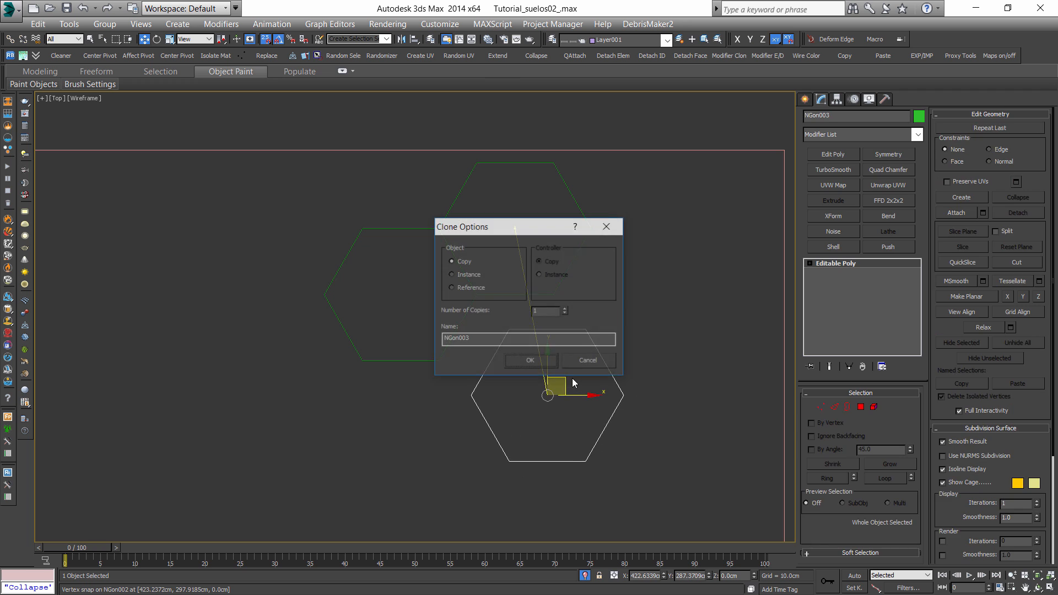
{"action": "left_click", "coordinate": [531, 360]}
{"action": "left_click_drag", "start_coordinate": [508, 330], "coordinate": [469, 296]}
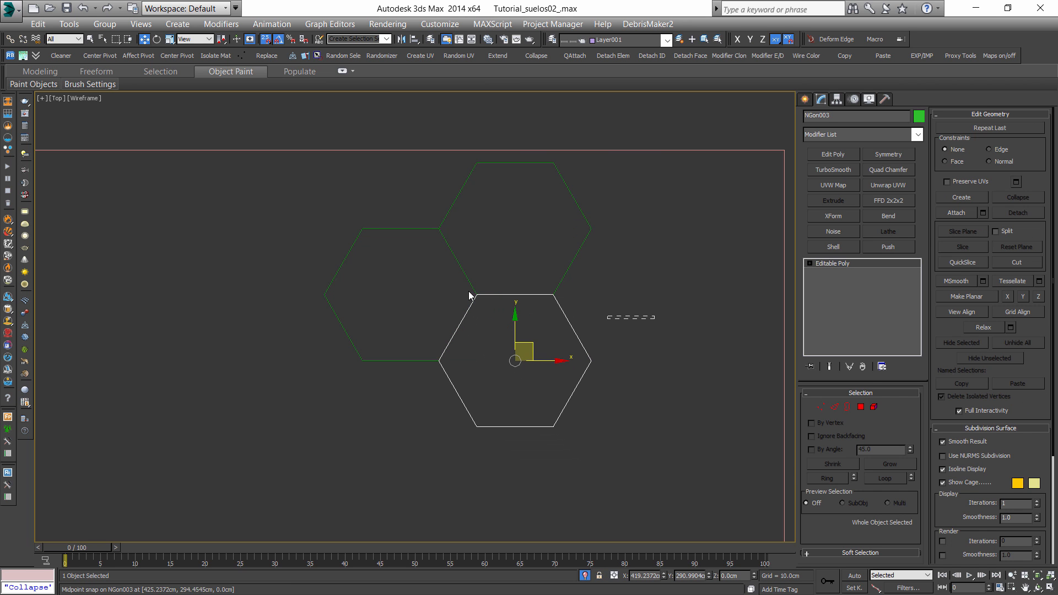
{"action": "key", "text": "ctrl+a"}
{"action": "left_click", "coordinate": [575, 57]}
{"action": "left_click", "coordinate": [527, 293]}
{"action": "left_click", "coordinate": [568, 186]}
Make 40 vertex-snapped copies of the three-hexagon cluster along the X axis to form a continuous strip.
{"action": "middle_click_drag", "start_coordinate": [571, 254], "coordinate": [423, 279]}
{"action": "scroll", "coordinate": [422, 278], "scroll_direction": "down", "scroll_amount": 2}
{"action": "mouse_move", "coordinate": [386, 307]}
{"action": "left_mouse_down", "text": "shift"}
{"action": "mouse_move", "coordinate": [506, 311]}
{"action": "mouse_move", "coordinate": [423, 319]}
{"action": "left_mouse_up", "text": "shift"}
{"action": "key", "text": "space"}
{"action": "key", "text": "s"}
{"action": "key", "text": "s"}
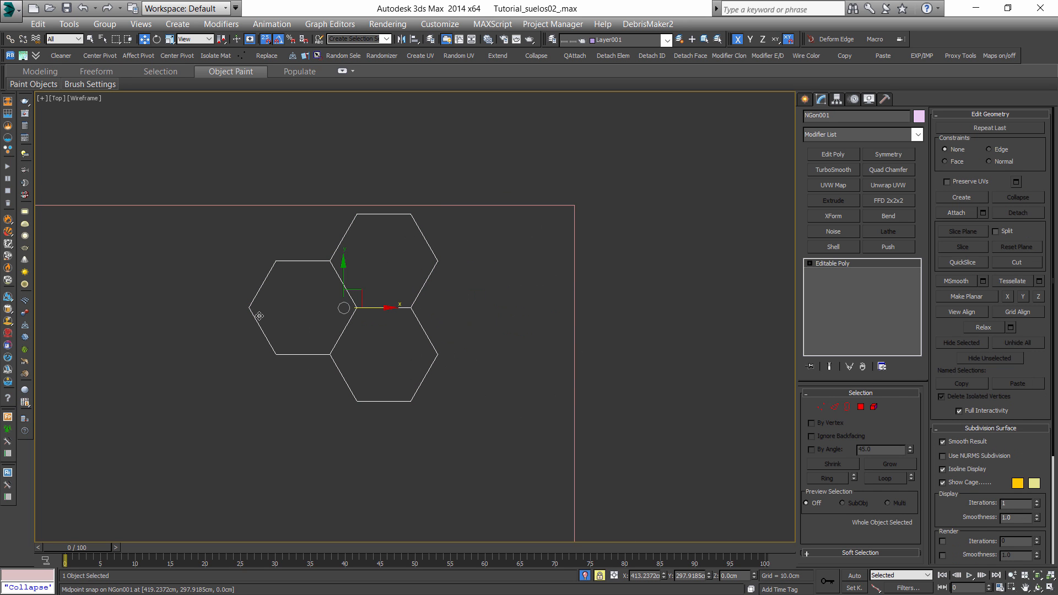
{"action": "key", "text": "s"}
{"action": "left_click_drag", "start_coordinate": [248, 312], "coordinate": [414, 309], "text": "shift"}
{"action": "right_click", "coordinate": [255, 316]}
{"action": "key", "text": "s"}
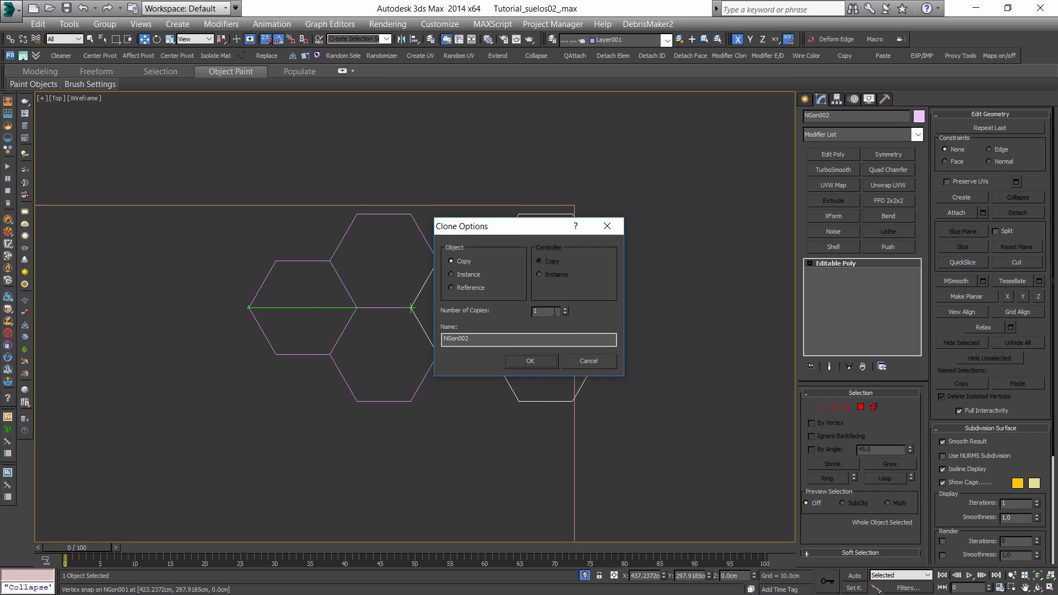
{"action": "type", "text": "40"}
{"action": "left_click", "coordinate": [534, 361]}
Move the whole hexagon strip off the floor to the empty area above and to the right.
{"action": "scroll", "coordinate": [443, 307], "scroll_direction": "down", "scroll_amount": 6}
{"action": "scroll", "coordinate": [442, 304], "scroll_direction": "down", "scroll_amount": 4}
{"action": "left_click_drag", "start_coordinate": [354, 234], "coordinate": [435, 253]}
{"action": "scroll", "coordinate": [457, 270], "scroll_direction": "down", "scroll_amount": 4}
{"action": "left_click_drag", "start_coordinate": [544, 416], "coordinate": [357, 359], "text": "alt"}
{"action": "left_click_drag", "start_coordinate": [595, 296], "coordinate": [546, 238]}
{"action": "left_click", "coordinate": [552, 289]}
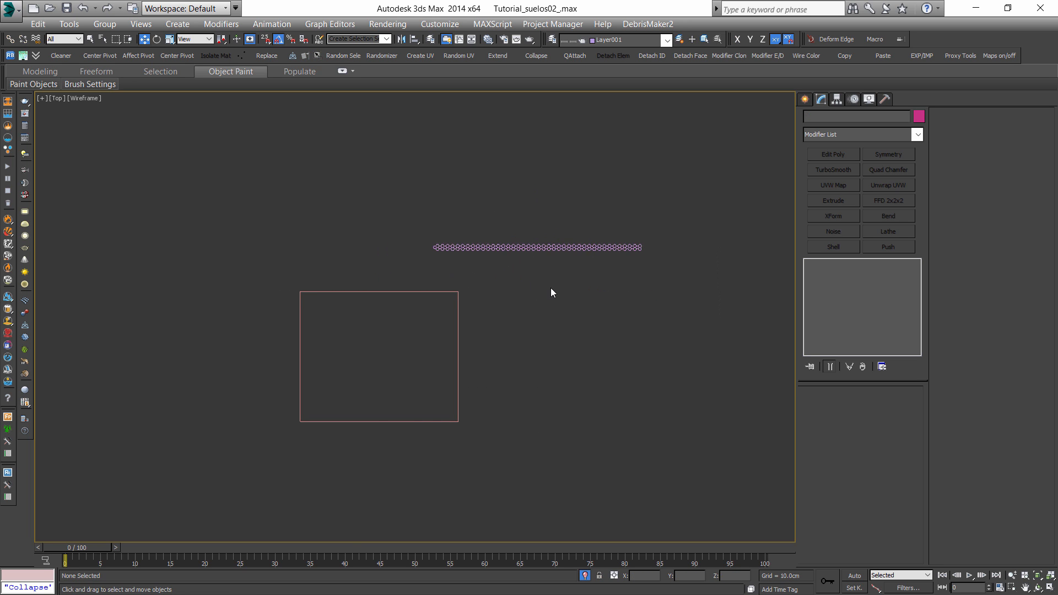
Select all hexagon clusters in the strip and attach them into one Editable Poly.
{"action": "scroll", "coordinate": [552, 293], "scroll_direction": "up", "scroll_amount": 4}
{"action": "left_click_drag", "start_coordinate": [689, 286], "coordinate": [689, 286]}
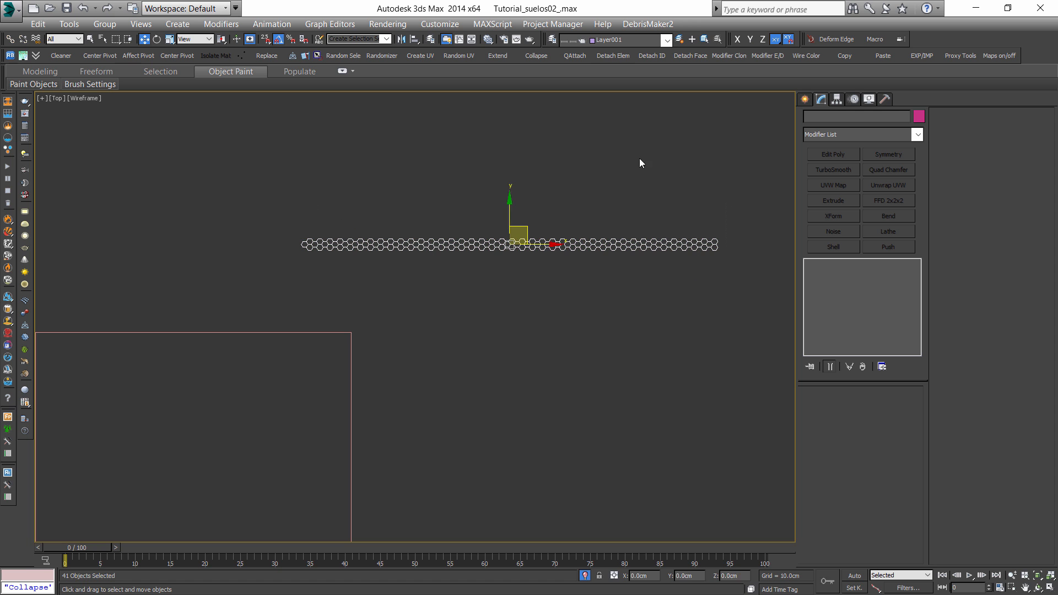
{"action": "left_click", "coordinate": [574, 56]}
{"action": "left_click", "coordinate": [534, 297]}
{"action": "left_click", "coordinate": [574, 188]}
Copy the hexagon strip and snap the copy beneath the original so their edges interlock.
{"action": "scroll", "coordinate": [518, 245], "scroll_direction": "up", "scroll_amount": 7}
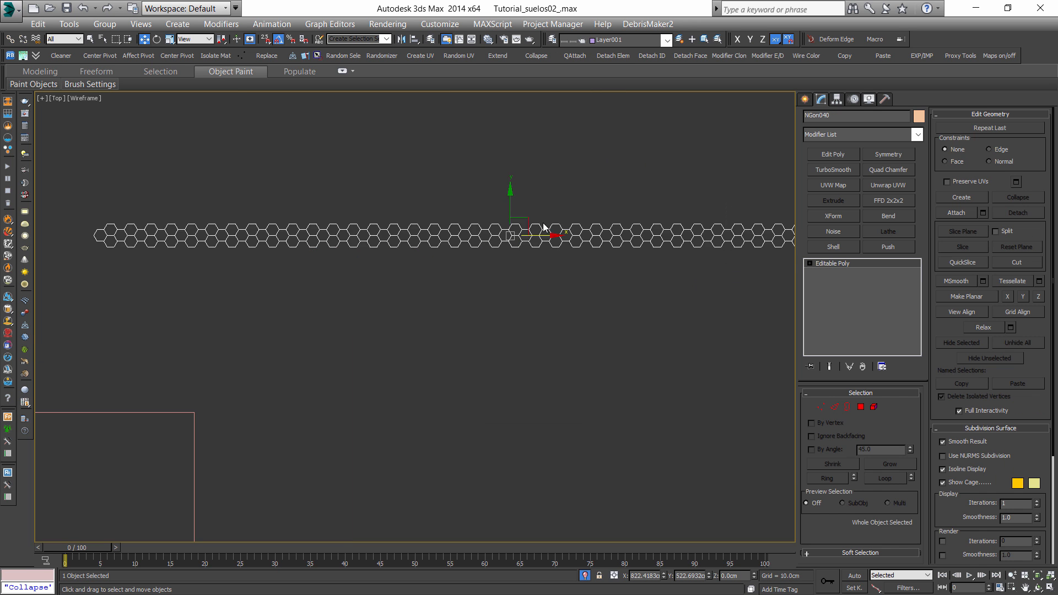
{"action": "mouse_move", "coordinate": [486, 216]}
{"action": "left_mouse_down", "text": "shift"}
{"action": "mouse_move", "coordinate": [486, 297]}
{"action": "mouse_move", "coordinate": [462, 286]}
{"action": "mouse_move", "coordinate": [471, 288]}
{"action": "mouse_move", "coordinate": [463, 206]}
{"action": "left_mouse_up", "text": "shift"}
{"action": "left_click", "coordinate": [532, 359]}
{"action": "scroll", "coordinate": [479, 282], "scroll_direction": "up", "scroll_amount": 6}
{"action": "key", "text": "space"}
{"action": "key", "text": "space"}
{"action": "key", "text": "s"}
{"action": "key", "text": "space"}
Delete the polygons that protrude at the left end of the copied lower strip.
{"action": "scroll", "coordinate": [464, 207], "scroll_direction": "down", "scroll_amount": 10}
{"action": "scroll", "coordinate": [248, 235], "scroll_direction": "up", "scroll_amount": 6}
{"action": "middle_click_drag", "start_coordinate": [518, 182], "coordinate": [240, 284]}
{"action": "left_click", "coordinate": [861, 407]}
{"action": "left_click_drag", "start_coordinate": [457, 217], "coordinate": [551, 342]}
{"action": "key", "text": "Delete"}
{"action": "scroll", "coordinate": [670, 334], "scroll_direction": "down", "scroll_amount": 4}
{"action": "middle_click_drag", "start_coordinate": [670, 325], "coordinate": [252, 288]}
{"action": "left_click", "coordinate": [860, 407]}
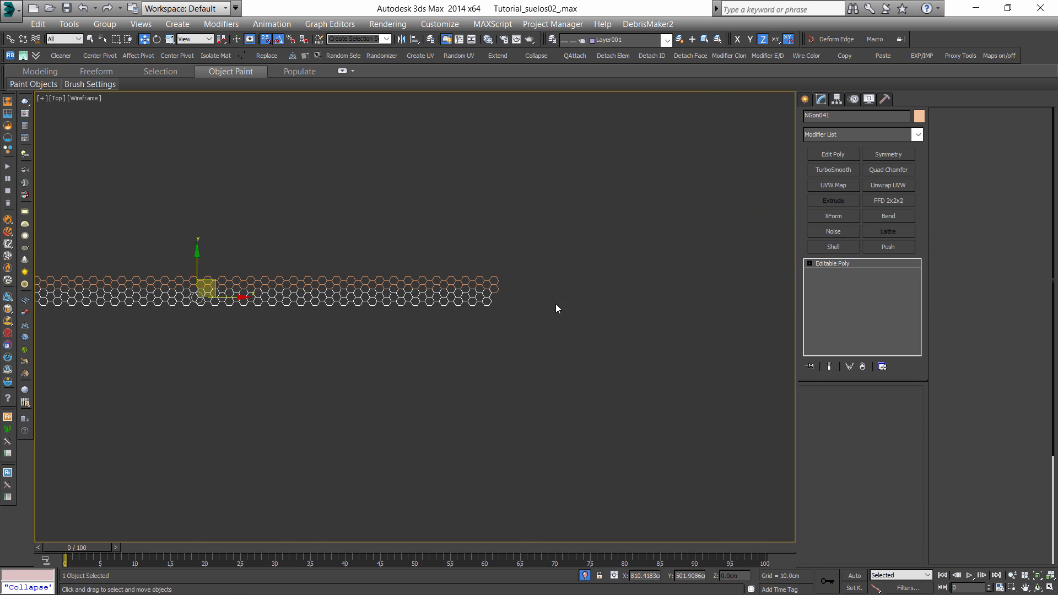
Delete the protruding polygons at the right end of the upper hexagon strip.
{"action": "scroll", "coordinate": [555, 303], "scroll_direction": "up", "scroll_amount": 4}
{"action": "left_click", "coordinate": [374, 228]}
{"action": "left_click", "coordinate": [373, 227]}
{"action": "left_click", "coordinate": [862, 407]}
{"action": "left_click_drag", "start_coordinate": [474, 317], "coordinate": [386, 193]}
{"action": "key", "text": "Delete"}
{"action": "scroll", "coordinate": [402, 257], "scroll_direction": "down", "scroll_amount": 2}
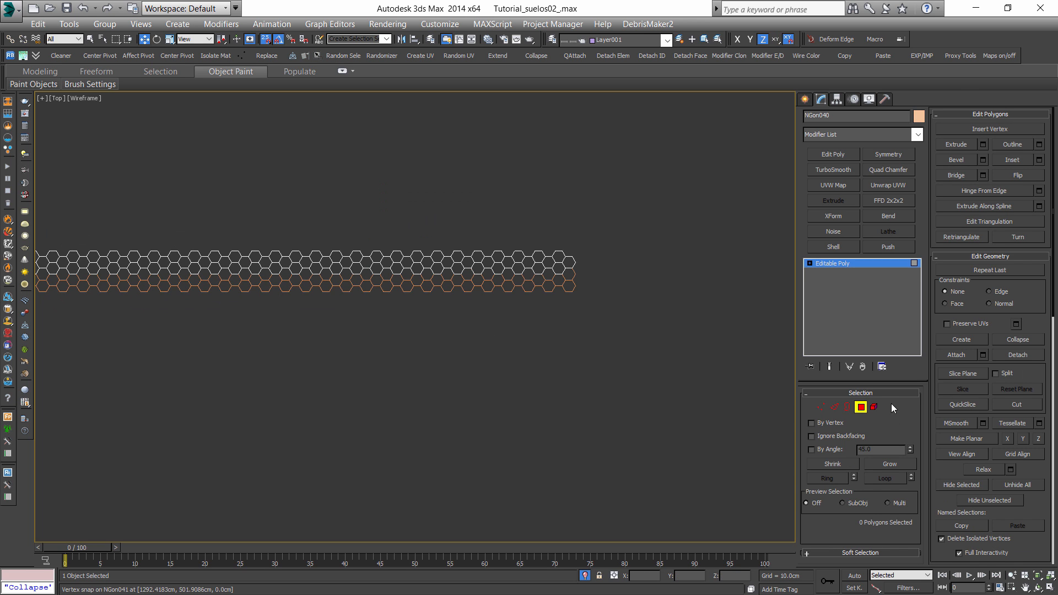
{"action": "left_click", "coordinate": [859, 408]}
Select both hexagon strips and attach them into a single Editable Poly.
{"action": "left_click_drag", "start_coordinate": [474, 328], "coordinate": [354, 207]}
{"action": "left_click", "coordinate": [536, 55]}
{"action": "left_click", "coordinate": [609, 216]}
{"action": "left_click", "coordinate": [575, 56]}
{"action": "left_click", "coordinate": [527, 291]}
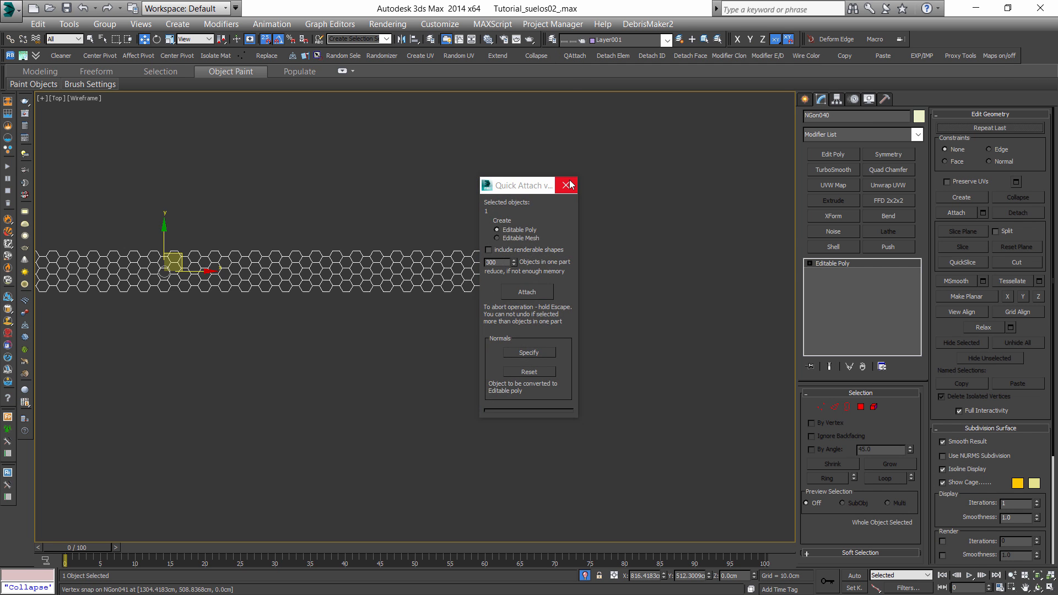
{"action": "left_click", "coordinate": [565, 185]}
Copy the combined hexagon strip downward along Y with vertex snapping, making 6 copies.
{"action": "scroll", "coordinate": [380, 226], "scroll_direction": "down", "scroll_amount": 2}
{"action": "scroll", "coordinate": [382, 238], "scroll_direction": "up", "scroll_amount": 2}
{"action": "mouse_move", "coordinate": [399, 242]}
{"action": "left_mouse_down", "text": "shift"}
{"action": "mouse_move", "coordinate": [412, 313]}
{"action": "mouse_move", "coordinate": [406, 296]}
{"action": "left_mouse_up", "text": "shift"}
{"action": "right_click", "coordinate": [405, 295]}
{"action": "scroll", "coordinate": [405, 291], "scroll_direction": "up", "scroll_amount": 4}
{"action": "key", "text": "space"}
{"action": "key", "text": "s"}
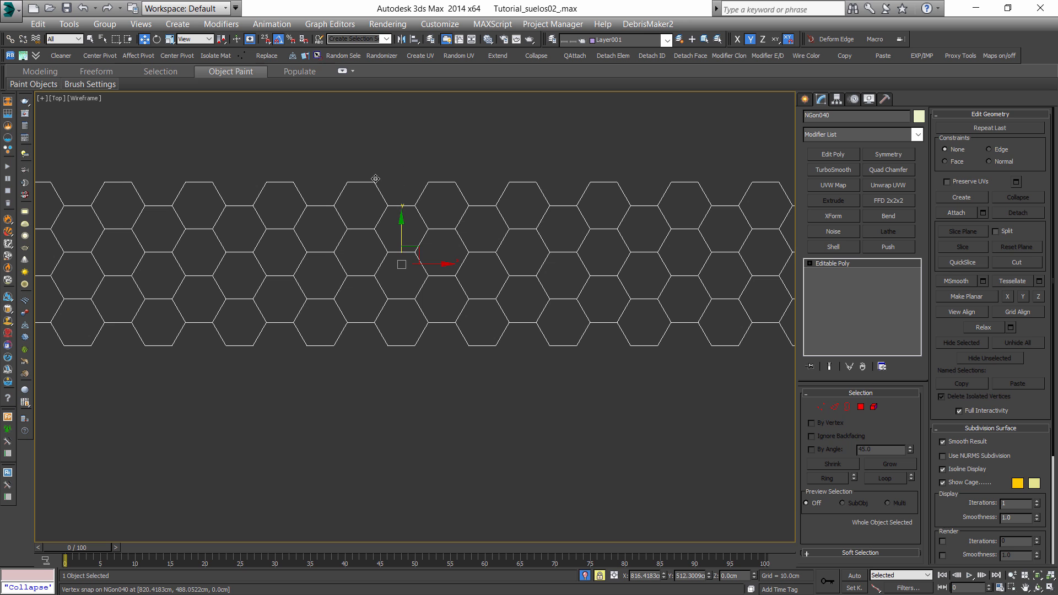
{"action": "left_click_drag", "start_coordinate": [388, 182], "coordinate": [388, 322], "text": "shift"}
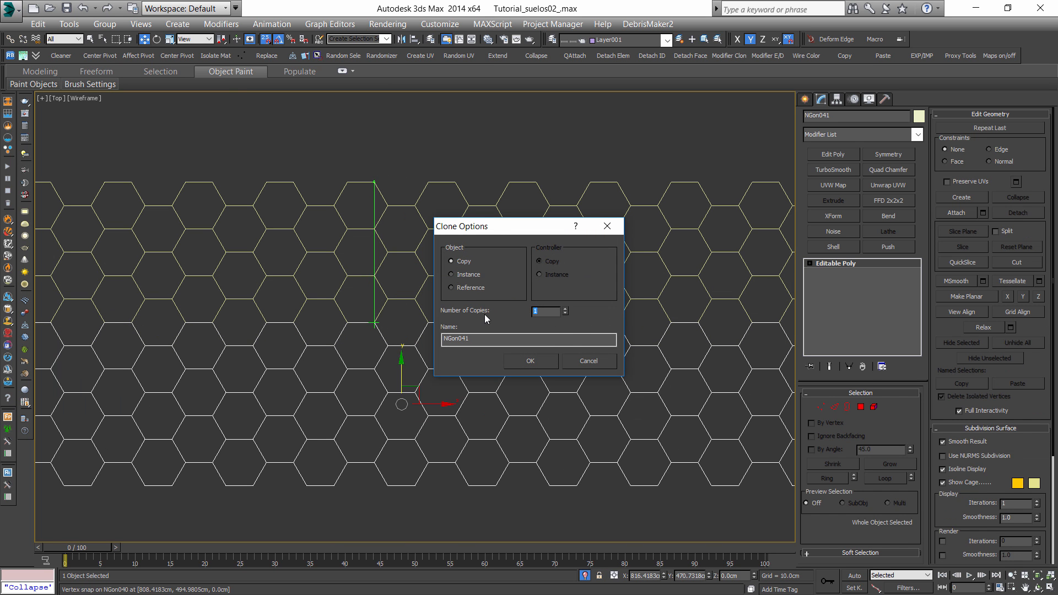
{"action": "type", "text": "6"}
{"action": "left_click", "coordinate": [530, 361]}
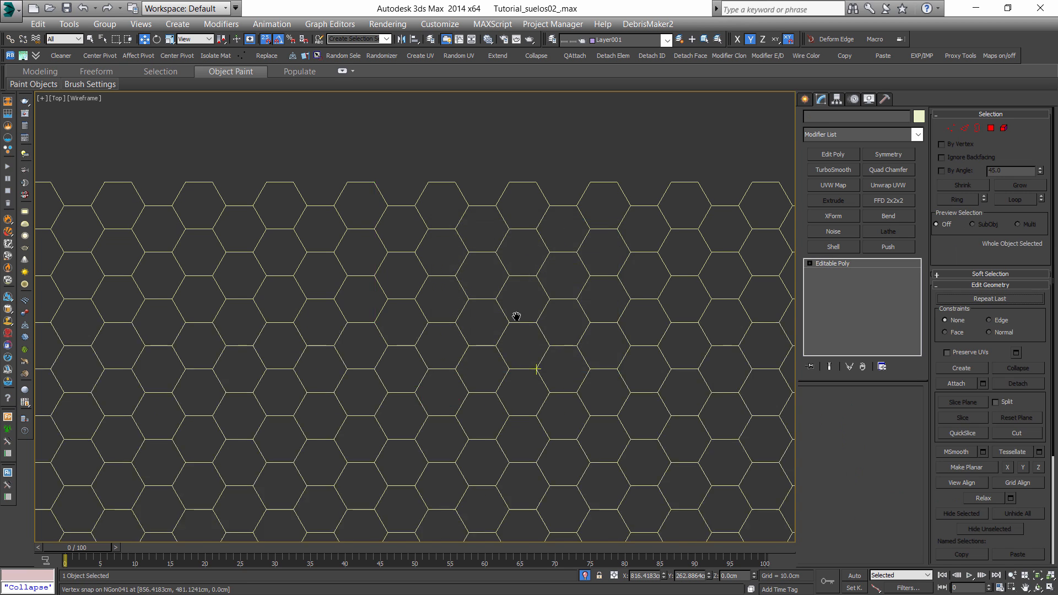
Select all seven hexagon strips without the floor, move them over the floor, and switch to the camera view.
{"action": "scroll", "coordinate": [482, 254], "scroll_direction": "down", "scroll_amount": 5}
{"action": "left_click_drag", "start_coordinate": [245, 195], "coordinate": [771, 405]}
{"action": "left_click_drag", "start_coordinate": [593, 474], "coordinate": [251, 440], "text": "alt"}
{"action": "scroll", "coordinate": [386, 366], "scroll_direction": "down", "scroll_amount": 3}
{"action": "middle_click_drag", "start_coordinate": [408, 355], "coordinate": [523, 304], "text": "alt"}
{"action": "key", "text": "s"}
{"action": "mouse_move", "coordinate": [602, 255]}
{"action": "left_mouse_down"}
{"action": "mouse_move", "coordinate": [391, 313]}
{"action": "mouse_move", "coordinate": [415, 307]}
{"action": "mouse_move", "coordinate": [408, 312]}
{"action": "left_mouse_up"}
{"action": "key", "text": "c"}
{"action": "key", "text": "F3"}
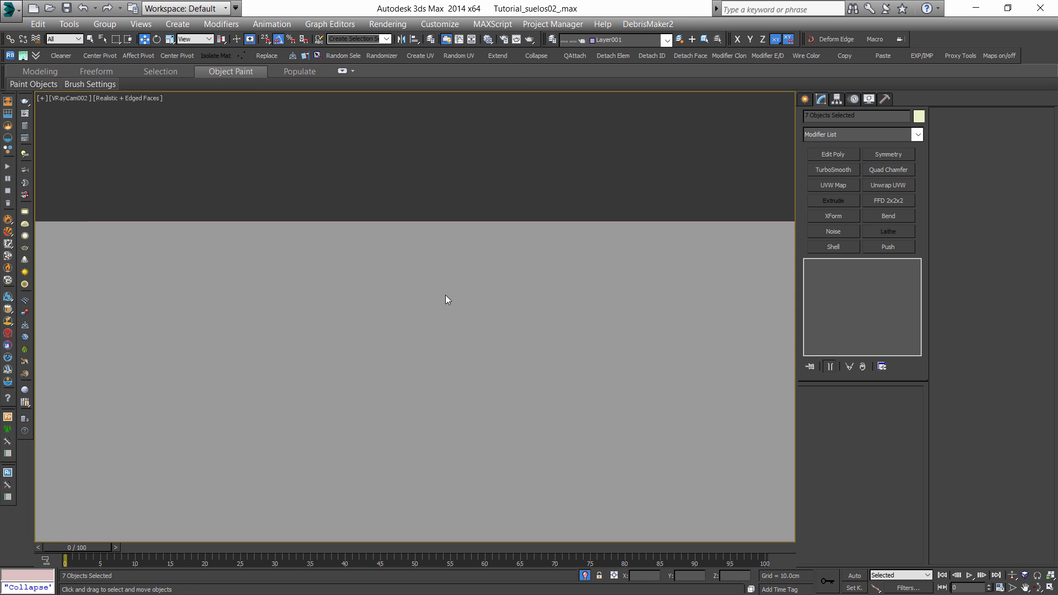
Move the seven hexagon strips up to the floor's level with snapping and check them in the camera view without edged faces.
{"action": "key", "text": "f"}
{"action": "scroll", "coordinate": [445, 295], "scroll_direction": "down", "scroll_amount": 5}
{"action": "key", "text": "s"}
{"action": "left_click_drag", "start_coordinate": [437, 270], "coordinate": [499, 178]}
{"action": "key", "text": "c"}
{"action": "key", "text": "F3"}
{"action": "key", "text": "F3"}
{"action": "key", "text": "F4"}
{"action": "key", "text": "F4"}
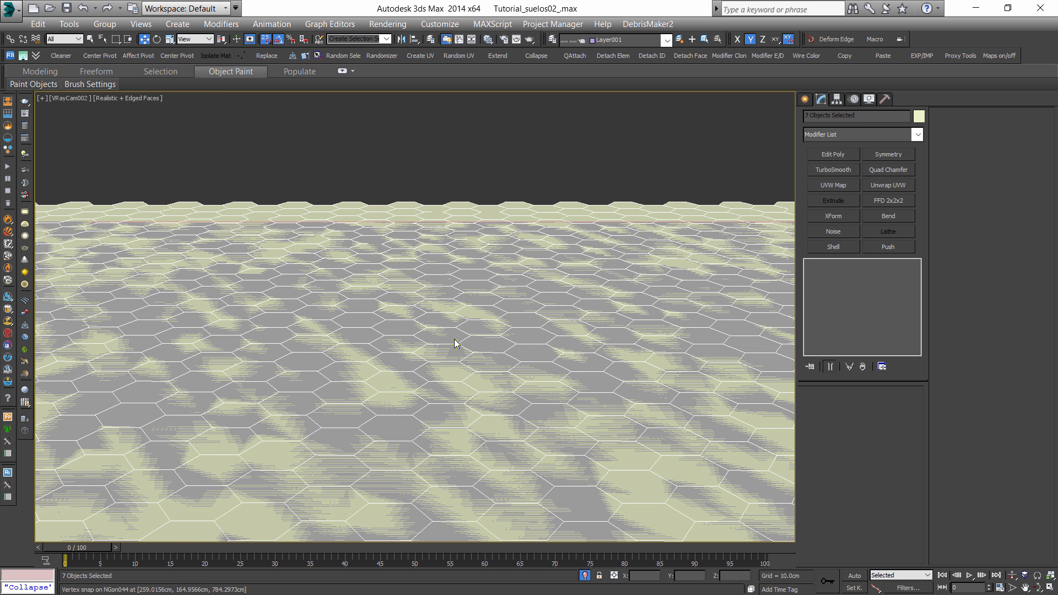
{"action": "key", "text": "F4"}
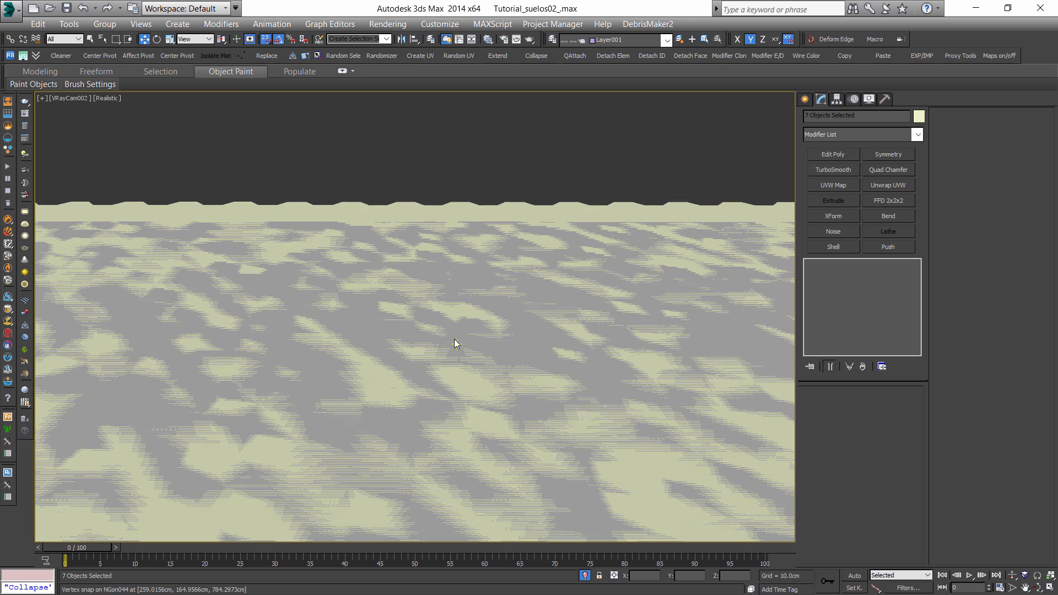
In the top wireframe view, move the strips along Y so a horizontal hexagon edge snaps to the floor's upper edge.
{"action": "key", "text": "t"}
{"action": "key", "text": "F3"}
{"action": "scroll", "coordinate": [413, 296], "scroll_direction": "up", "scroll_amount": 2}
{"action": "scroll", "coordinate": [417, 293], "scroll_direction": "up", "scroll_amount": 12}
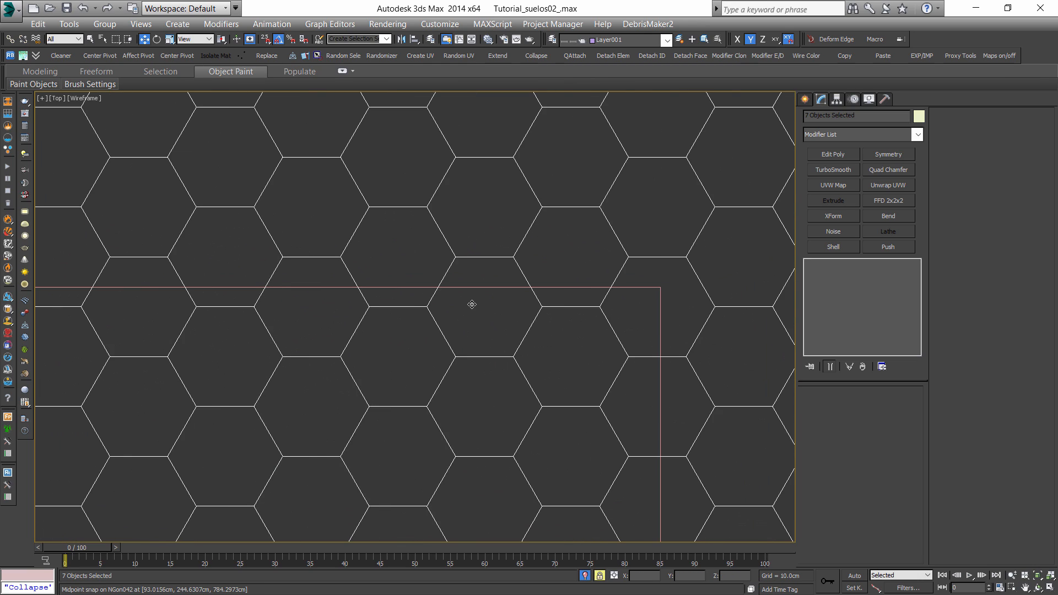
{"action": "left_click_drag", "start_coordinate": [428, 304], "coordinate": [661, 287]}
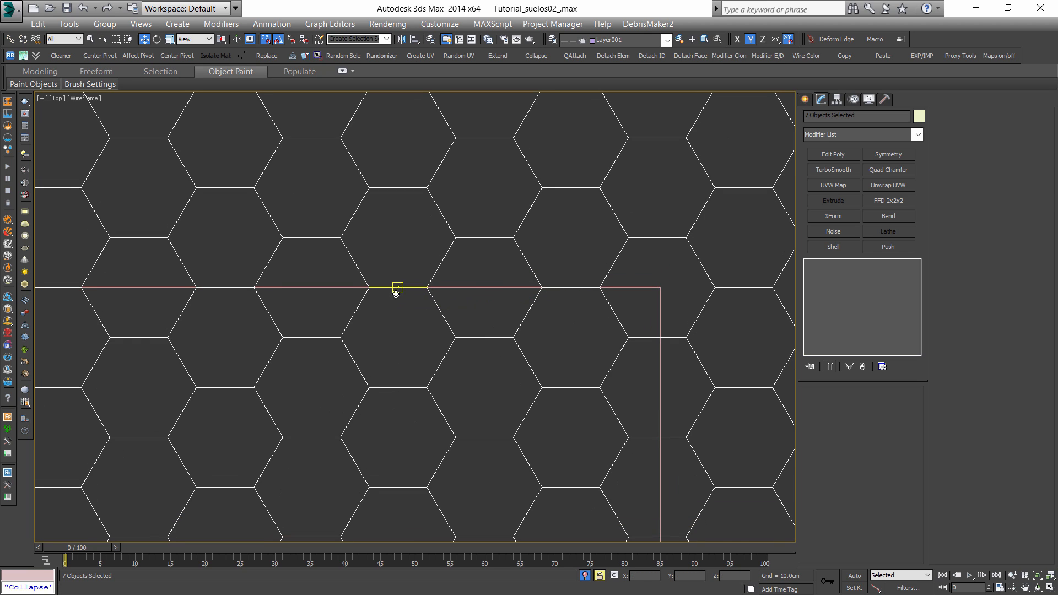
{"action": "scroll", "coordinate": [496, 287], "scroll_direction": "down", "scroll_amount": 6}
{"action": "key", "text": "space"}
Compare the tiling at the floor's two upper corners and shift the strips slightly along X without snapping.
{"action": "middle_click_drag", "start_coordinate": [320, 331], "coordinate": [692, 297]}
{"action": "scroll", "coordinate": [234, 273], "scroll_direction": "up", "scroll_amount": 4}
{"action": "scroll", "coordinate": [289, 272], "scroll_direction": "down", "scroll_amount": 6}
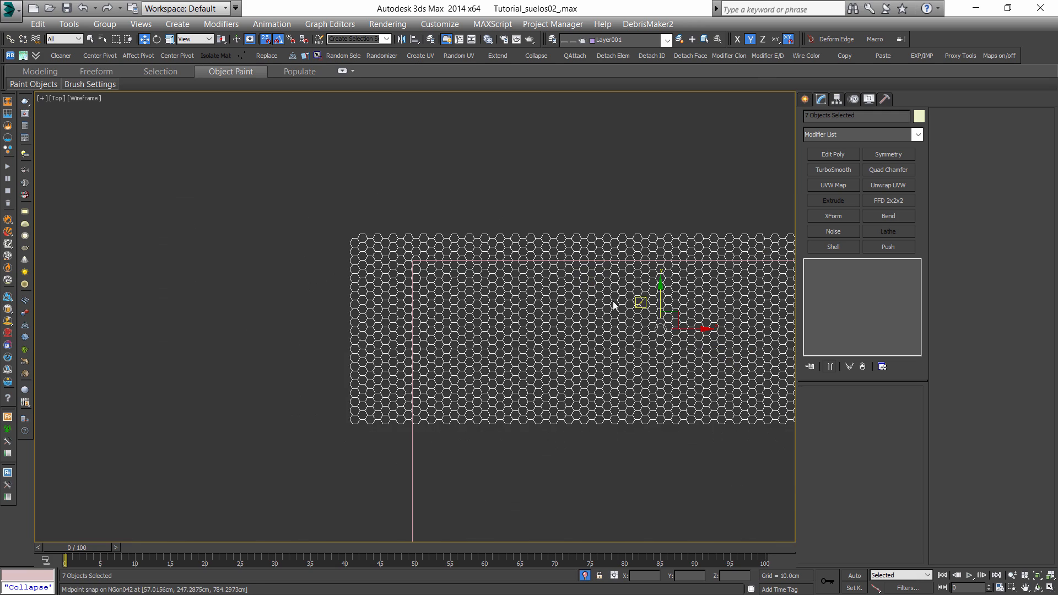
{"action": "scroll", "coordinate": [515, 279], "scroll_direction": "up", "scroll_amount": 8}
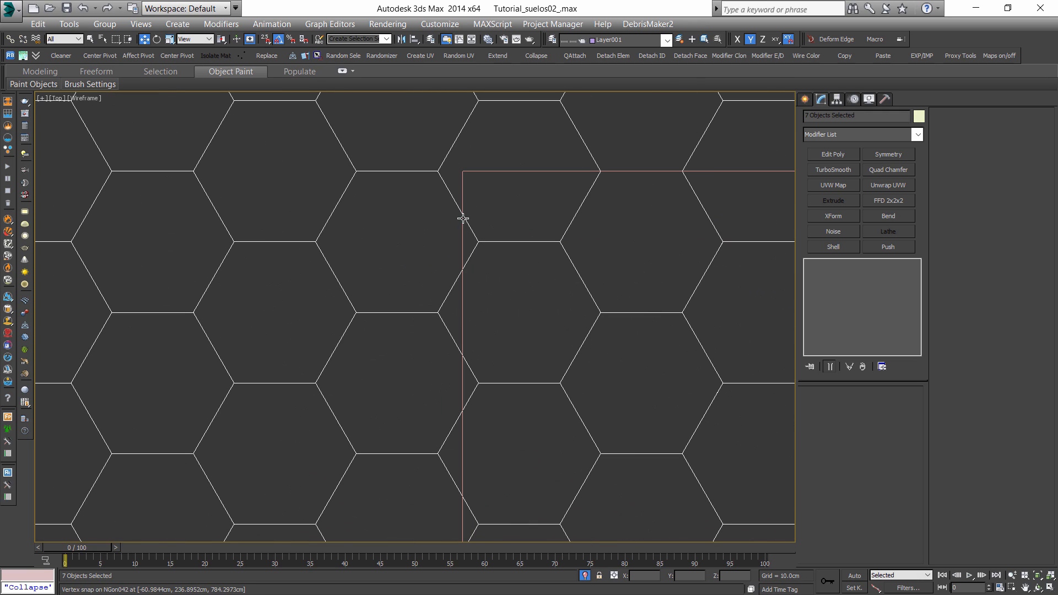
{"action": "scroll", "coordinate": [460, 231], "scroll_direction": "down", "scroll_amount": 8}
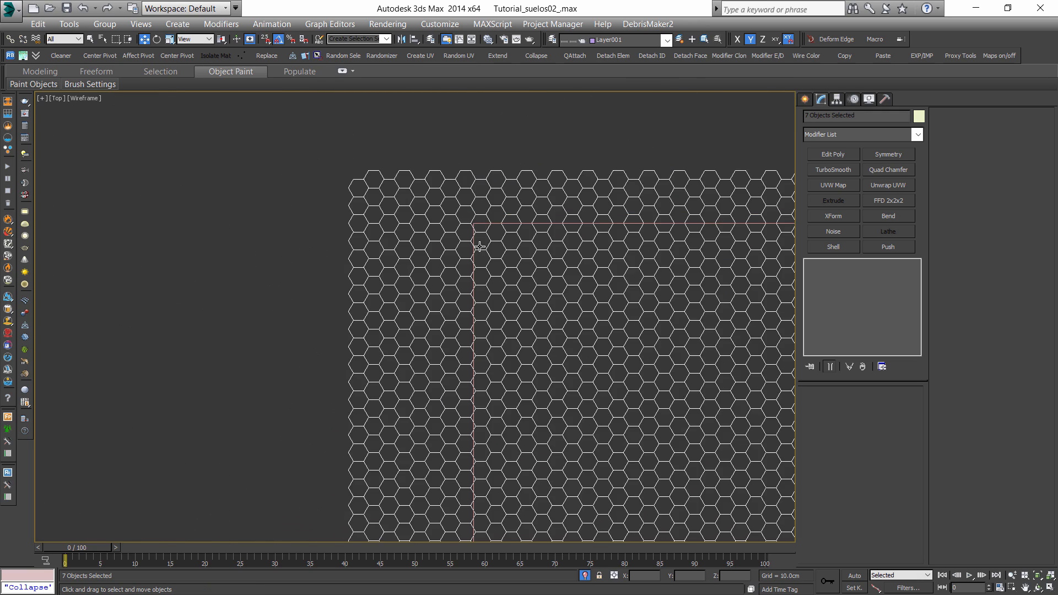
{"action": "scroll", "coordinate": [555, 252], "scroll_direction": "up", "scroll_amount": 3}
{"action": "scroll", "coordinate": [556, 252], "scroll_direction": "up", "scroll_amount": 4}
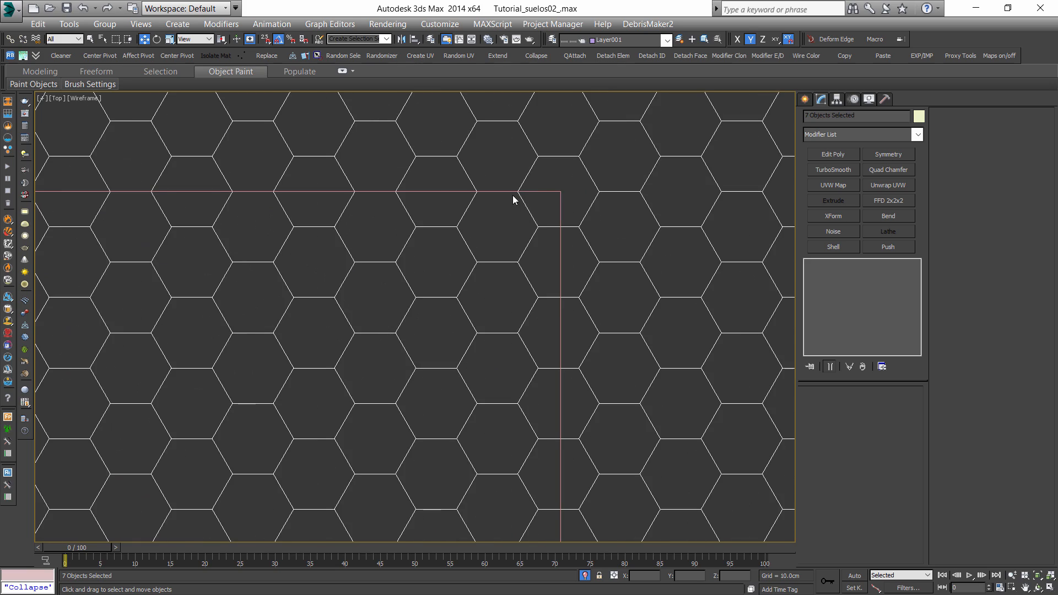
{"action": "scroll", "coordinate": [539, 245], "scroll_direction": "down", "scroll_amount": 7}
{"action": "left_click_drag", "start_coordinate": [294, 347], "coordinate": [297, 346]}
{"action": "key", "text": "s"}
{"action": "scroll", "coordinate": [490, 281], "scroll_direction": "up", "scroll_amount": 8}
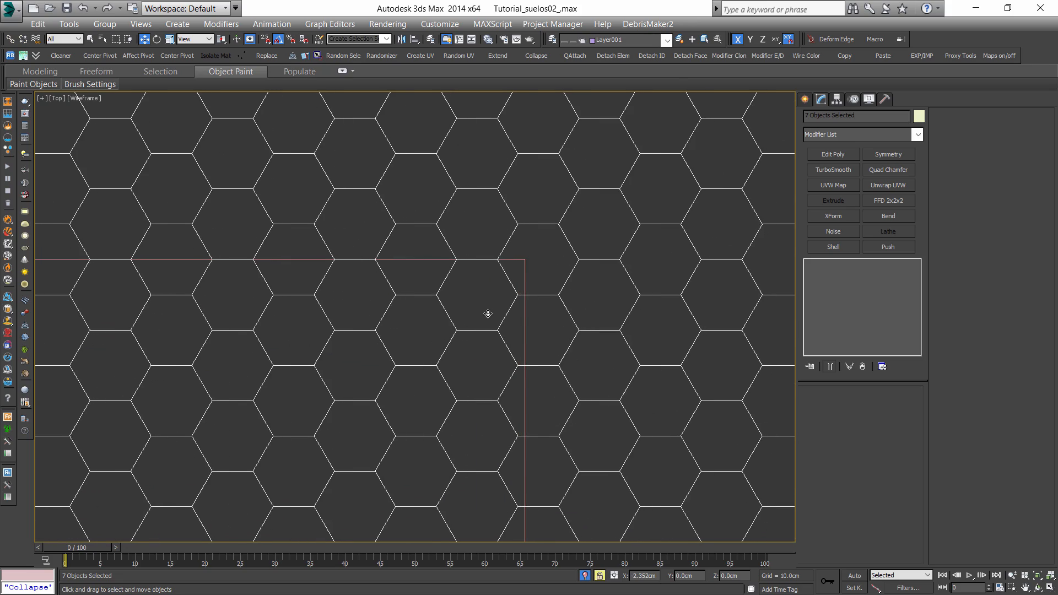
Fine-tune the strips' X position so the border hexagons overlap both side edges of the floor about equally.
{"action": "scroll", "coordinate": [490, 313], "scroll_direction": "down", "scroll_amount": 6}
{"action": "scroll", "coordinate": [182, 286], "scroll_direction": "up", "scroll_amount": 6}
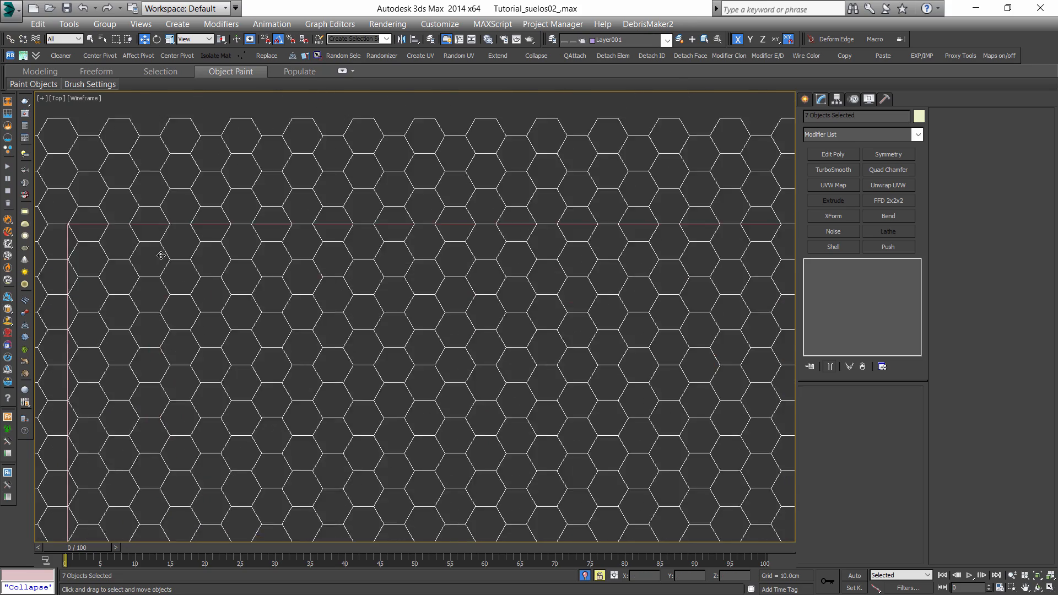
{"action": "left_click_drag", "start_coordinate": [151, 283], "coordinate": [155, 284]}
{"action": "scroll", "coordinate": [122, 278], "scroll_direction": "down", "scroll_amount": 5}
{"action": "middle_click_drag", "start_coordinate": [766, 296], "coordinate": [394, 292]}
{"action": "scroll", "coordinate": [394, 293], "scroll_direction": "up", "scroll_amount": 3}
{"action": "scroll", "coordinate": [275, 285], "scroll_direction": "up", "scroll_amount": 2}
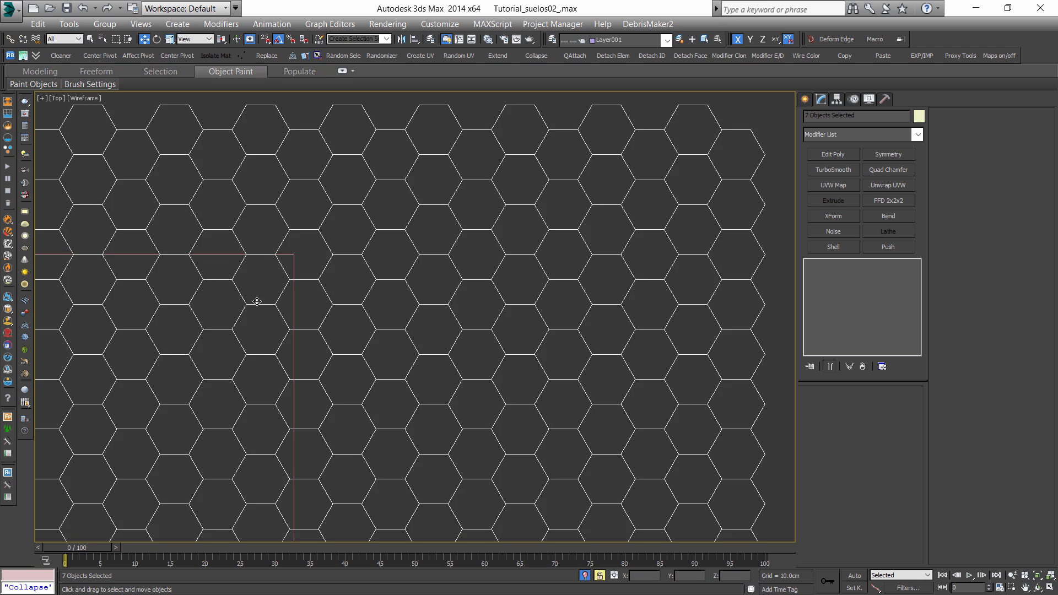
{"action": "scroll", "coordinate": [257, 301], "scroll_direction": "down", "scroll_amount": 5}
{"action": "scroll", "coordinate": [444, 295], "scroll_direction": "down", "scroll_amount": 3}
{"action": "left_click", "coordinate": [444, 296]}
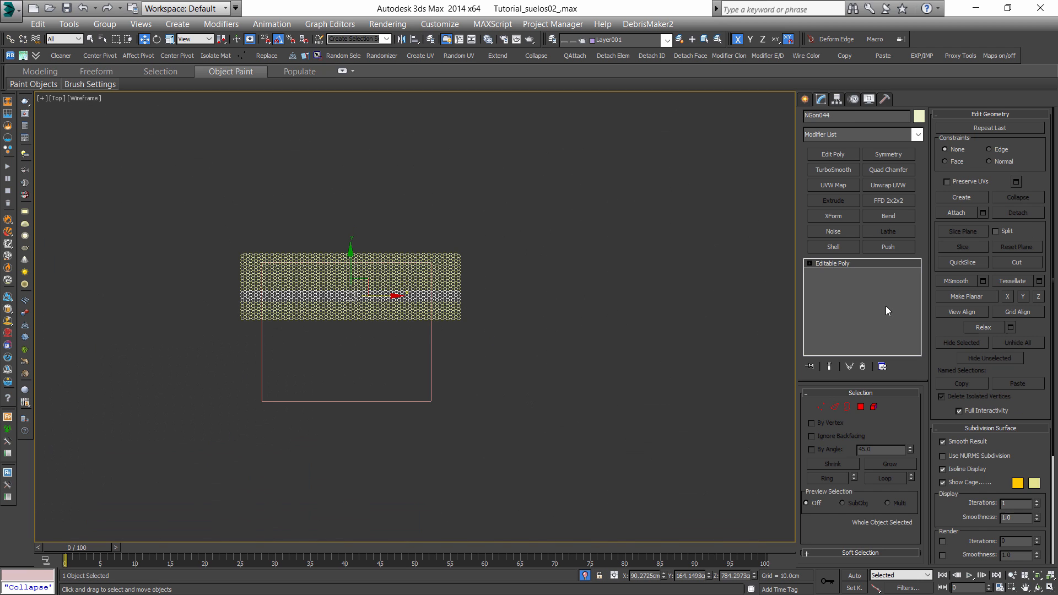
{"action": "left_click", "coordinate": [860, 406]}
{"action": "scroll", "coordinate": [430, 323], "scroll_direction": "up", "scroll_amount": 2}
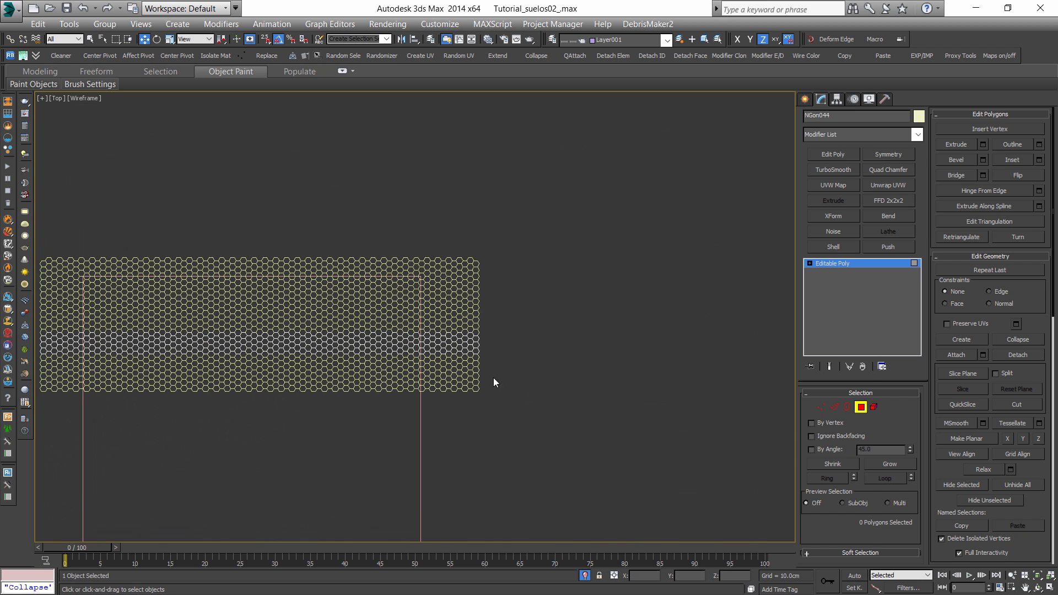
{"action": "left_click", "coordinate": [863, 408]}
Select all seven hexagon strips and merge them into one Editable Poly with Quick Attach.
{"action": "left_click_drag", "start_coordinate": [595, 437], "coordinate": [451, 237]}
{"action": "left_click", "coordinate": [569, 57]}
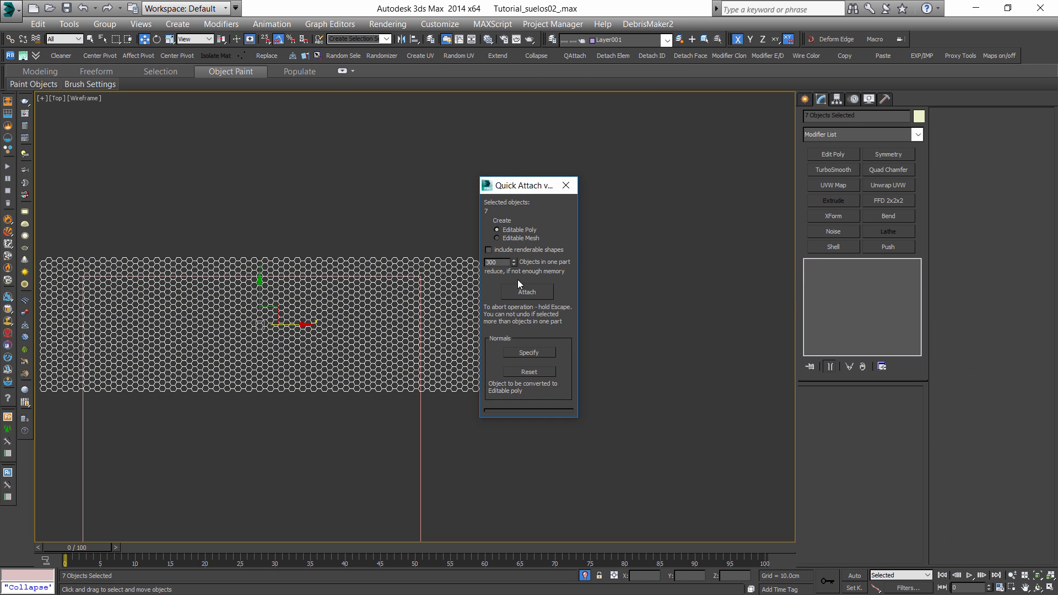
{"action": "left_click", "coordinate": [518, 280]}
Delete the hexagon polygons lying completely beyond the floor's right edge.
{"action": "left_click", "coordinate": [860, 407]}
{"action": "left_click_drag", "start_coordinate": [629, 465], "coordinate": [429, 167]}
{"action": "scroll", "coordinate": [429, 233], "scroll_direction": "up", "scroll_amount": 4}
{"action": "middle_click_drag", "start_coordinate": [423, 353], "coordinate": [476, 251]}
{"action": "key", "text": "Delete"}
{"action": "scroll", "coordinate": [476, 250], "scroll_direction": "down", "scroll_amount": 5}
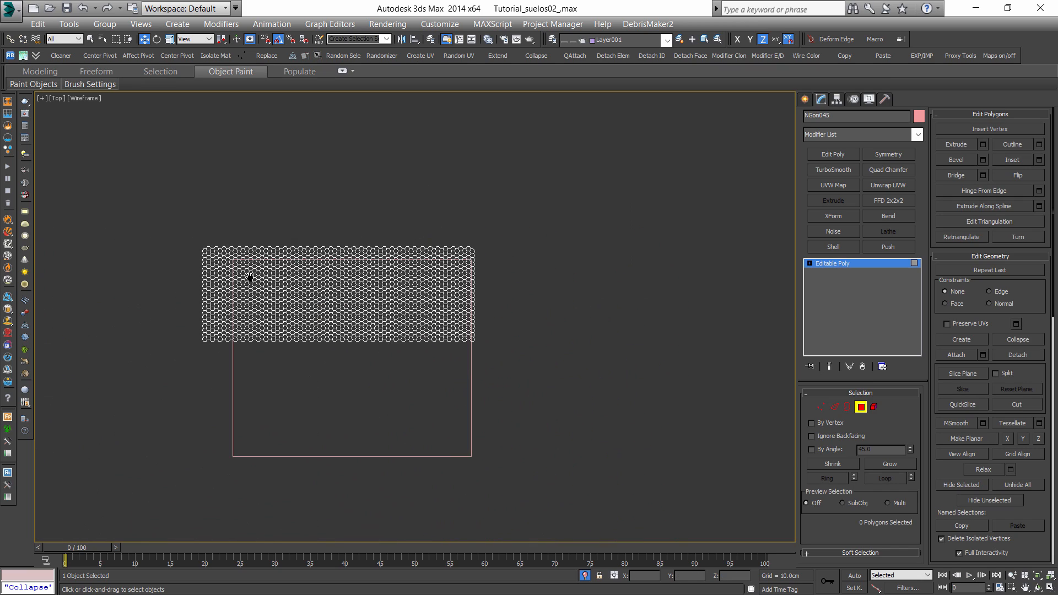
Delete the surplus hexagons beyond the floor's left and upper edges, keeping those that cross the floor outline.
{"action": "middle_click_drag", "start_coordinate": [250, 277], "coordinate": [374, 277]}
{"action": "scroll", "coordinate": [375, 278], "scroll_direction": "up", "scroll_amount": 3}
{"action": "left_click_drag", "start_coordinate": [302, 458], "coordinate": [304, 461]}
{"action": "key", "text": "Delete"}
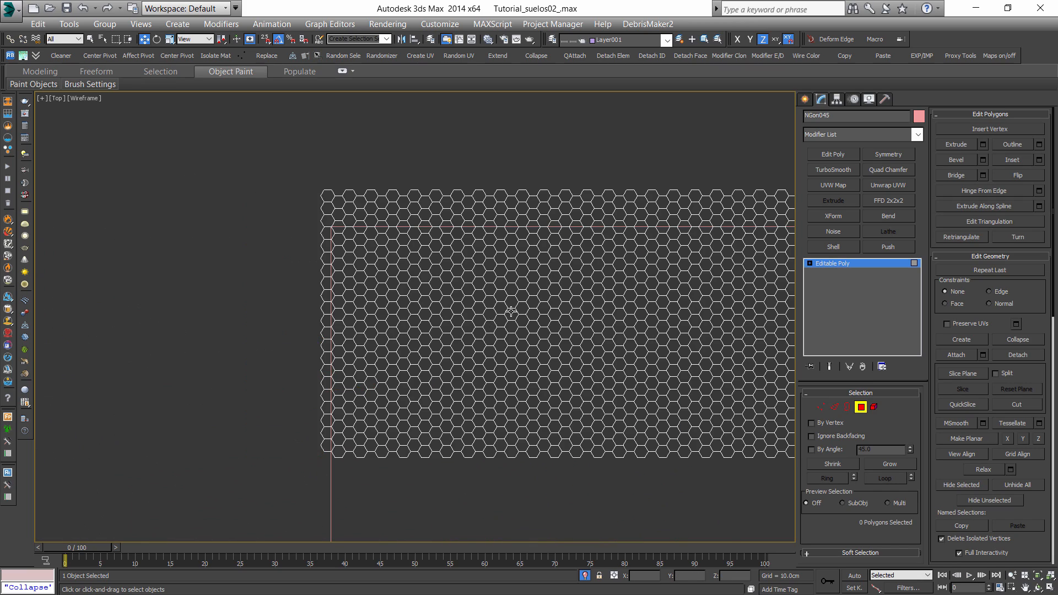
{"action": "scroll", "coordinate": [202, 259], "scroll_direction": "down", "scroll_amount": 2}
{"action": "left_click_drag", "start_coordinate": [820, 296], "coordinate": [818, 292]}
{"action": "key", "text": "Delete"}
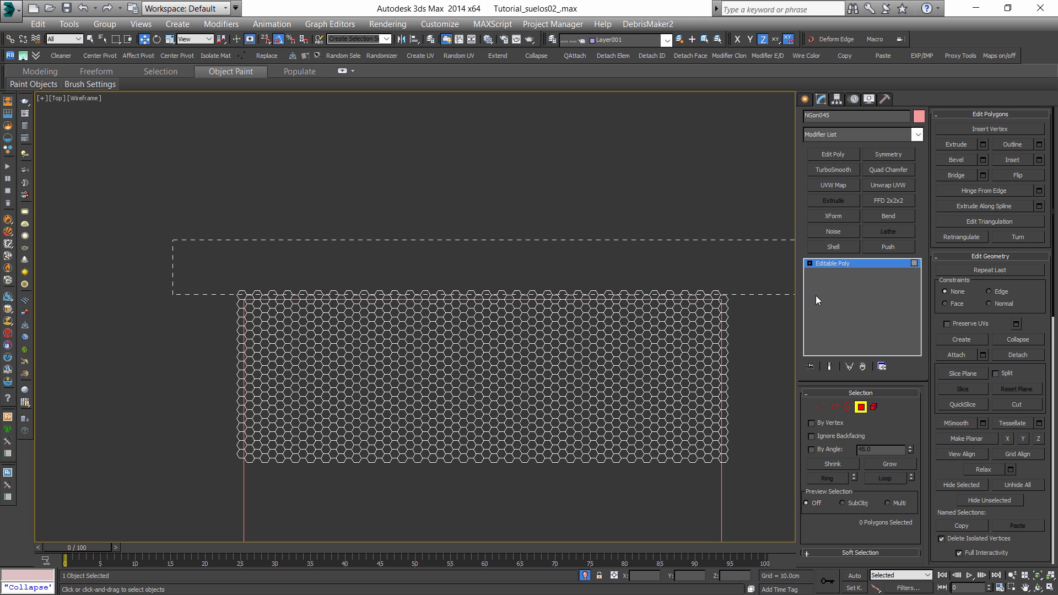
Select the border hexagons that cross the floor's upper, right and left edges.
{"action": "middle_click_drag", "start_coordinate": [741, 295], "coordinate": [563, 296]}
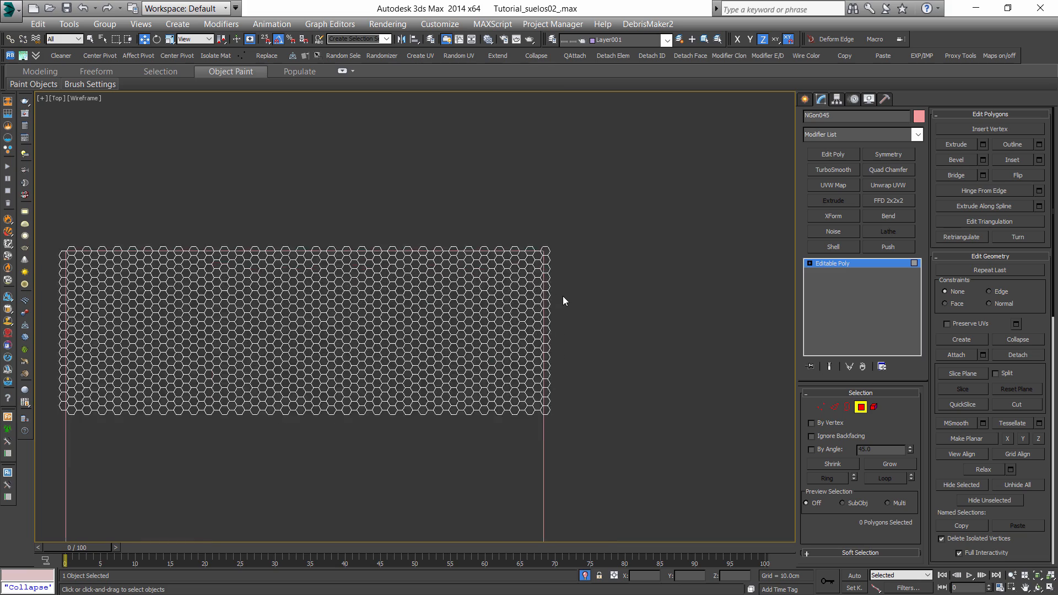
{"action": "scroll", "coordinate": [563, 296], "scroll_direction": "up", "scroll_amount": 5}
{"action": "scroll", "coordinate": [428, 195], "scroll_direction": "up", "scroll_amount": 5}
{"action": "middle_click_drag", "start_coordinate": [441, 194], "coordinate": [510, 297]}
{"action": "scroll", "coordinate": [527, 293], "scroll_direction": "down", "scroll_amount": 10}
{"action": "middle_click_drag", "start_coordinate": [481, 248], "coordinate": [512, 266]}
{"action": "left_click_drag", "start_coordinate": [767, 269], "coordinate": [766, 266]}
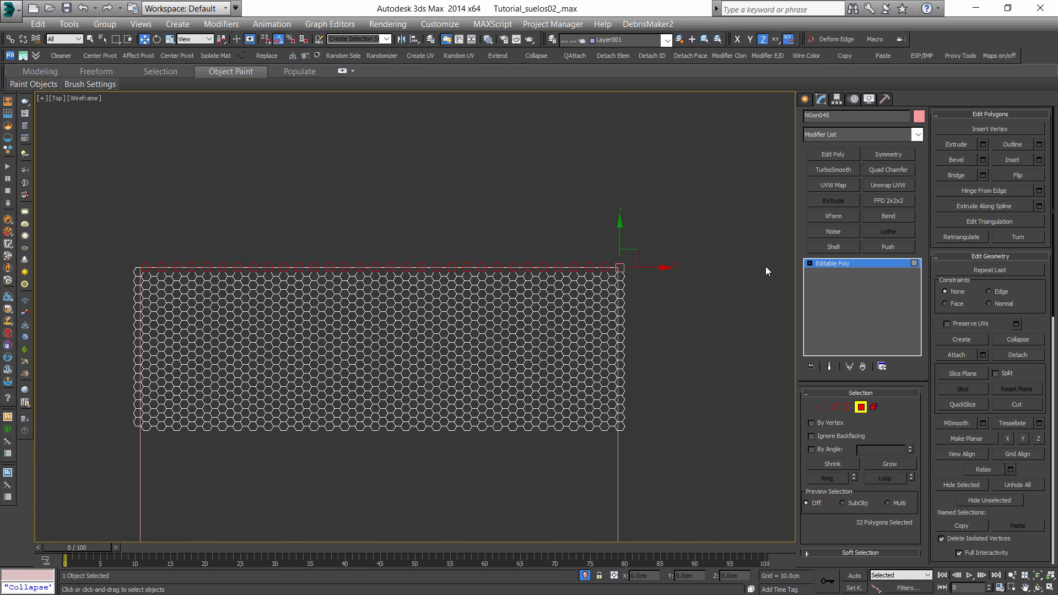
{"action": "left_click_drag", "start_coordinate": [624, 243], "coordinate": [623, 243], "text": "ctrl"}
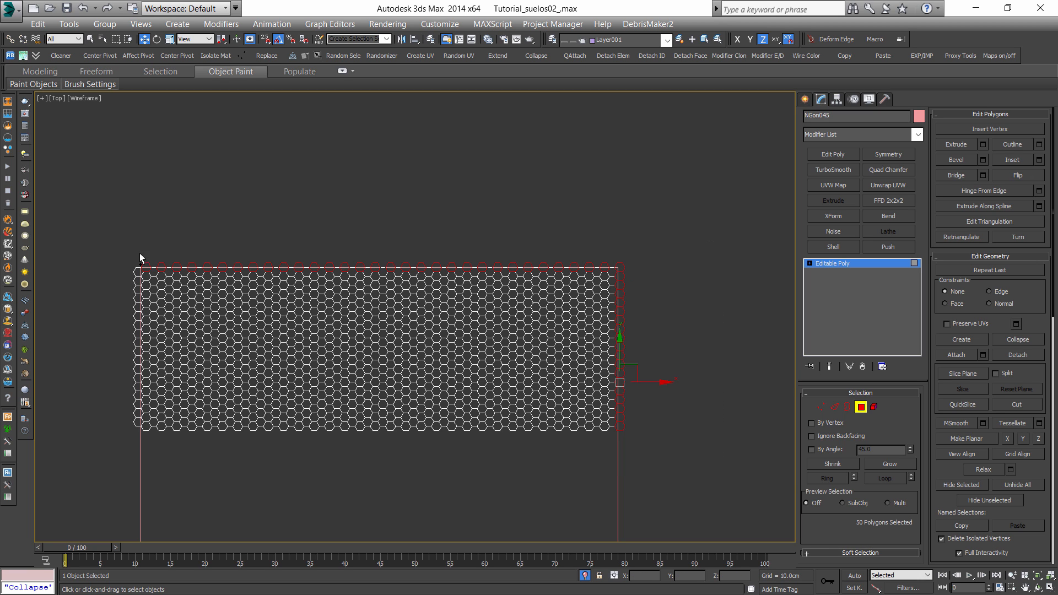
{"action": "left_click_drag", "start_coordinate": [146, 479], "coordinate": [137, 476], "text": "ctrl"}
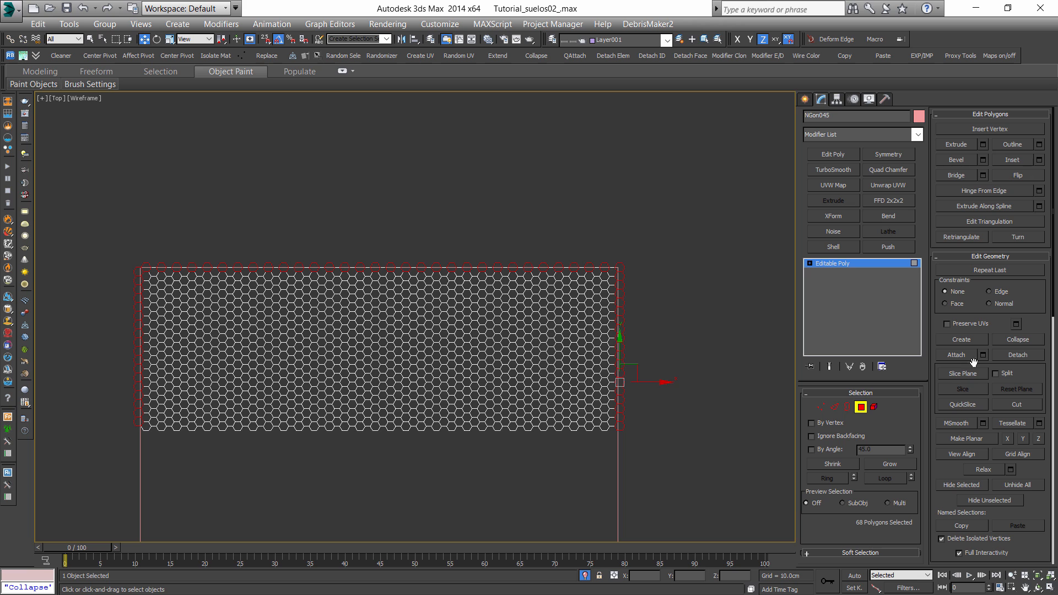
With Split enabled, QuickSlice the selected border hexagons along the floor's right and upper edges, snapping to the floor corner.
{"action": "left_click_drag", "start_coordinate": [1036, 471], "coordinate": [1017, 318]}
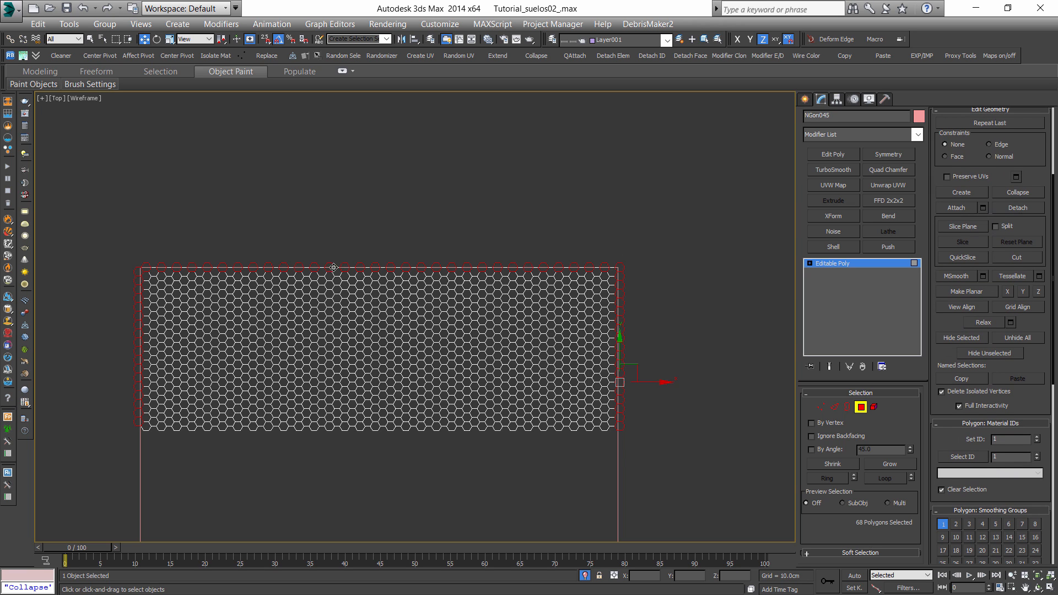
{"action": "scroll", "coordinate": [590, 266], "scroll_direction": "up", "scroll_amount": 8}
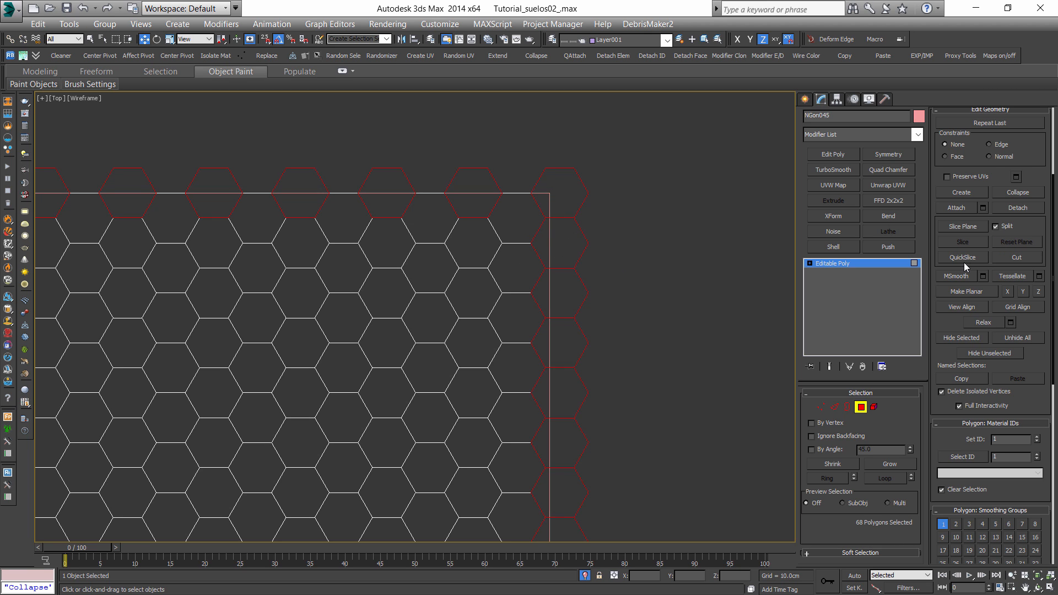
{"action": "key", "text": "s"}
{"action": "left_click", "coordinate": [549, 194]}
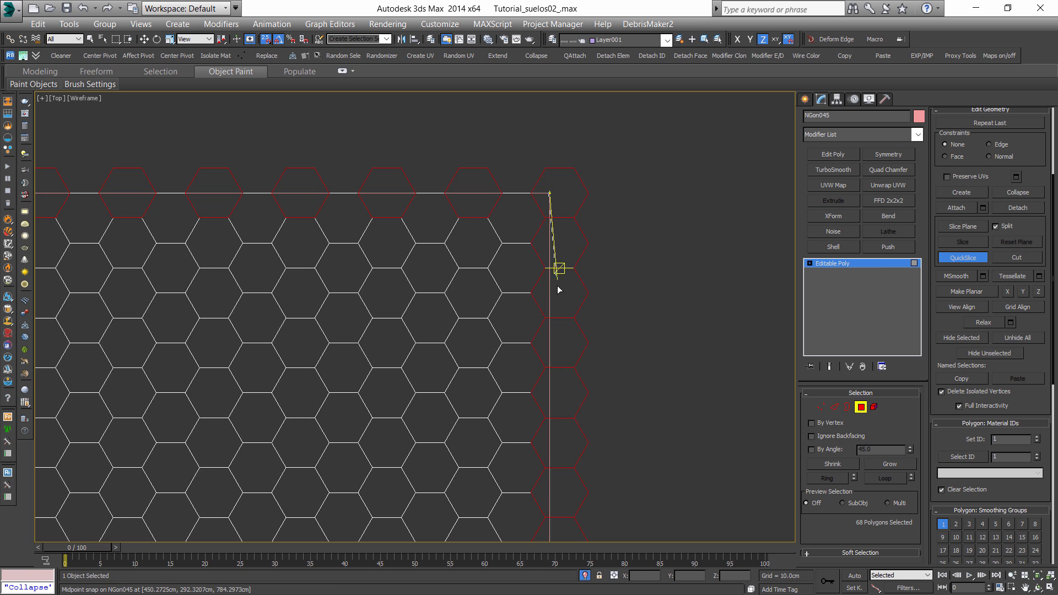
{"action": "left_click", "coordinate": [554, 346]}
{"action": "left_click", "coordinate": [549, 193]}
{"action": "left_click", "coordinate": [466, 194]}
QuickSlice the selected border hexagons along the floor's left edge, starting from its upper-left corner.
{"action": "scroll", "coordinate": [466, 193], "scroll_direction": "down", "scroll_amount": 4}
{"action": "middle_click_drag", "start_coordinate": [309, 243], "coordinate": [654, 266]}
{"action": "middle_click_drag", "start_coordinate": [138, 240], "coordinate": [394, 250]}
{"action": "scroll", "coordinate": [175, 206], "scroll_direction": "up", "scroll_amount": 6}
{"action": "left_click", "coordinate": [295, 223]}
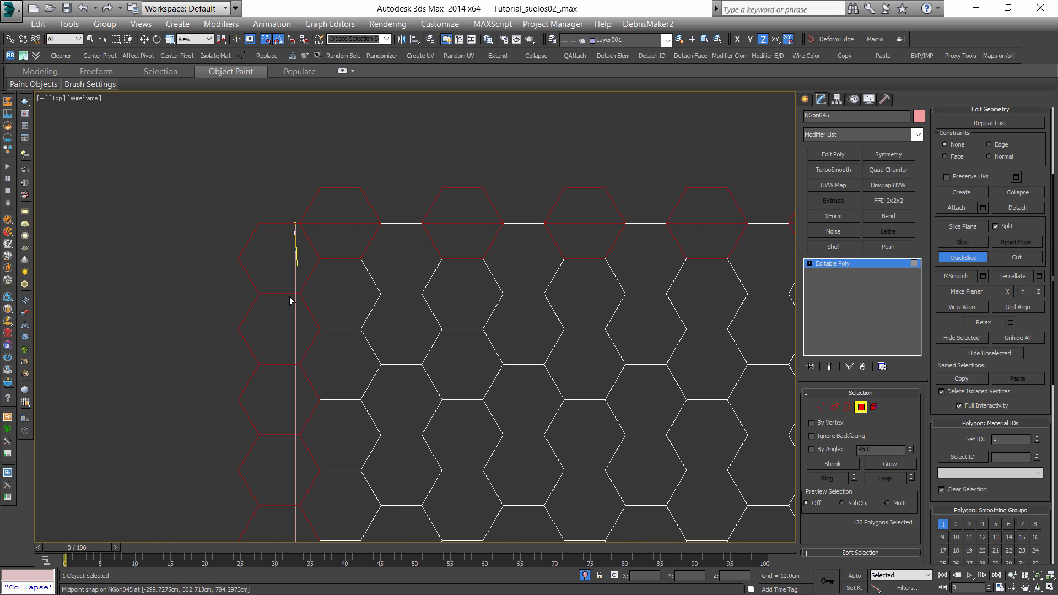
{"action": "left_click", "coordinate": [293, 329]}
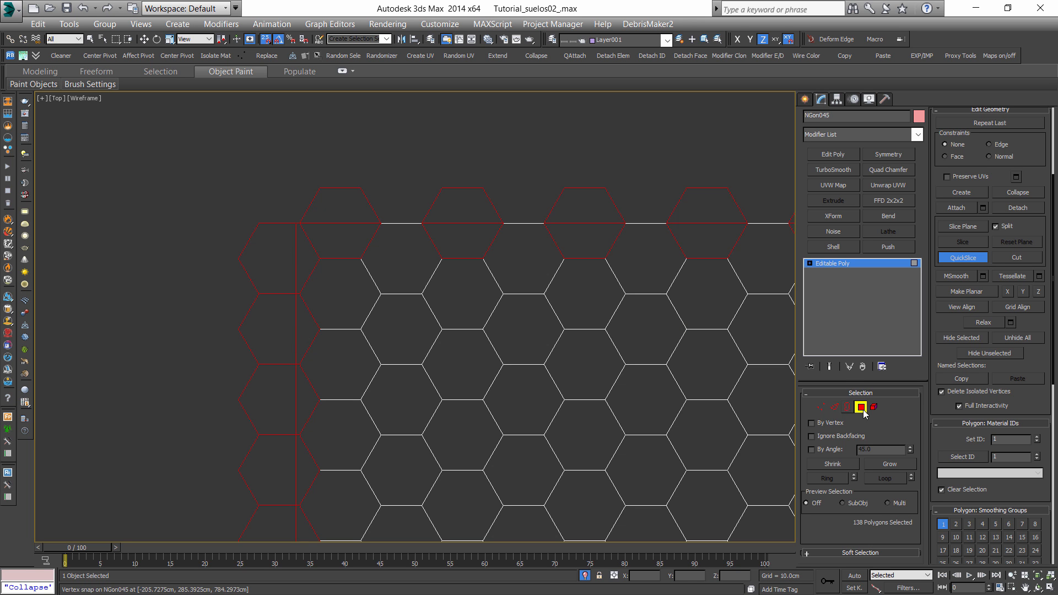
Leave QuickSlice and delete the sliced hexagon pieces above the floor's upper edge.
{"action": "scroll", "coordinate": [469, 273], "scroll_direction": "down", "scroll_amount": 6}
{"action": "left_click", "coordinate": [488, 244]}
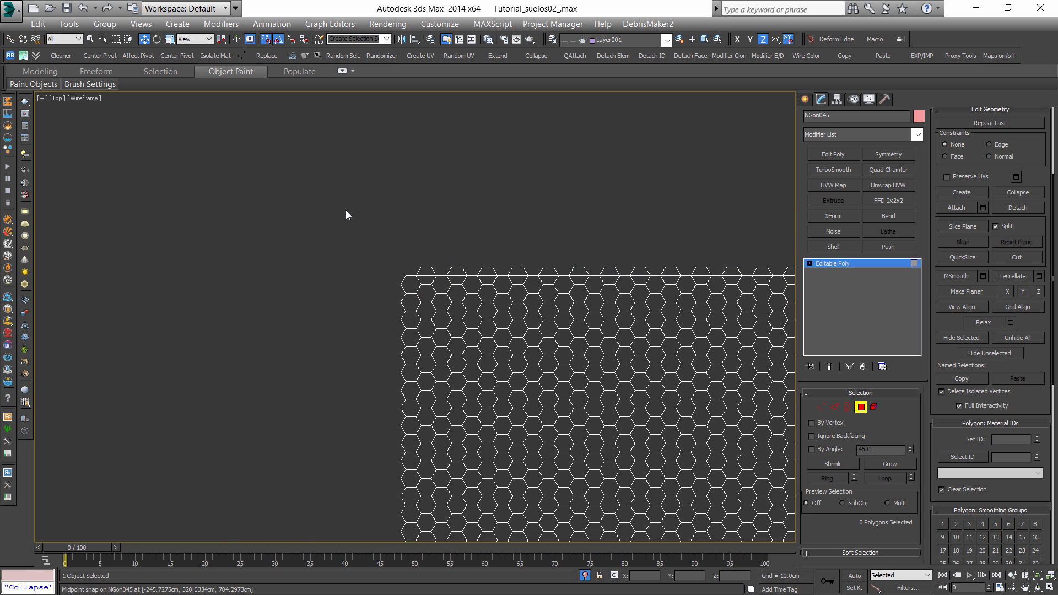
{"action": "left_click_drag", "start_coordinate": [688, 279], "coordinate": [688, 278]}
{"action": "key", "text": "Delete"}
{"action": "middle_click_drag", "start_coordinate": [729, 276], "coordinate": [224, 285]}
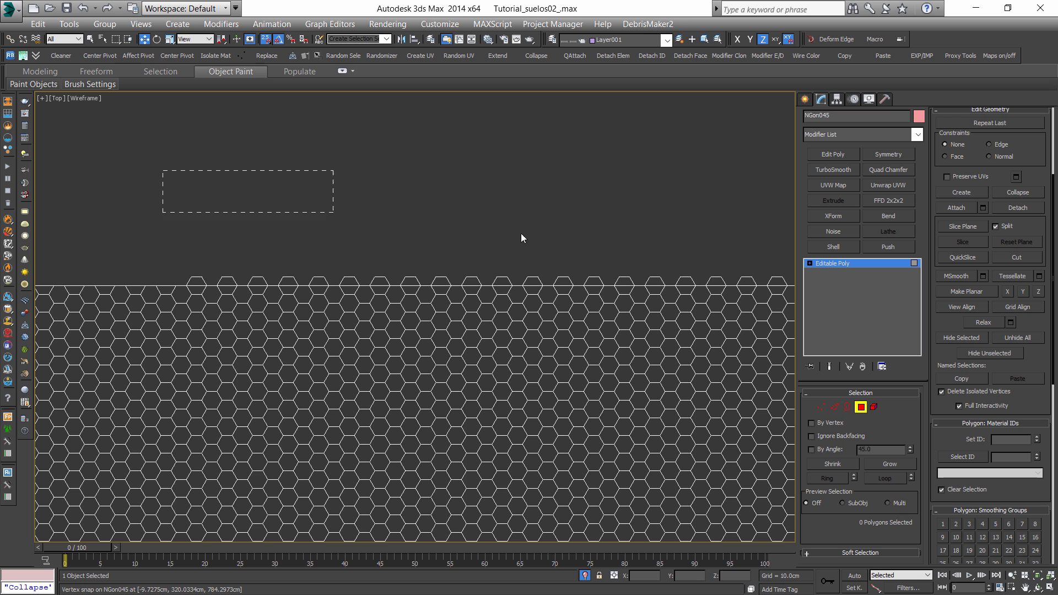
{"action": "left_click_drag", "start_coordinate": [768, 281], "coordinate": [767, 279]}
{"action": "key", "text": "Delete"}
{"action": "middle_click_drag", "start_coordinate": [745, 228], "coordinate": [248, 212]}
{"action": "left_click_drag", "start_coordinate": [224, 174], "coordinate": [469, 267]}
{"action": "key", "text": "Delete"}
Delete the sliced hexagon pieces protruding past the floor's right edge.
{"action": "left_click_drag", "start_coordinate": [478, 466], "coordinate": [416, 286]}
{"action": "left_click_drag", "start_coordinate": [376, 215], "coordinate": [376, 211]}
{"action": "key", "text": "Delete"}
{"action": "middle_click_drag", "start_coordinate": [418, 428], "coordinate": [530, 423]}
{"action": "left_click_drag", "start_coordinate": [452, 251], "coordinate": [452, 251]}
{"action": "key", "text": "Delete"}
Delete the sliced hexagon pieces protruding past the floor's left edge.
{"action": "mouse_move", "coordinate": [305, 302]}
{"action": "middle_mouse_down"}
{"action": "mouse_move", "coordinate": [762, 330]}
{"action": "mouse_move", "coordinate": [849, 354]}
{"action": "middle_mouse_up"}
{"action": "mouse_move", "coordinate": [201, 133]}
{"action": "left_mouse_down"}
{"action": "mouse_move", "coordinate": [339, 454]}
{"action": "mouse_move", "coordinate": [328, 463]}
{"action": "left_mouse_up"}
{"action": "key", "text": "Delete"}
{"action": "middle_click_drag", "start_coordinate": [660, 381], "coordinate": [310, 354]}
{"action": "scroll", "coordinate": [310, 354], "scroll_direction": "down", "scroll_amount": 2}
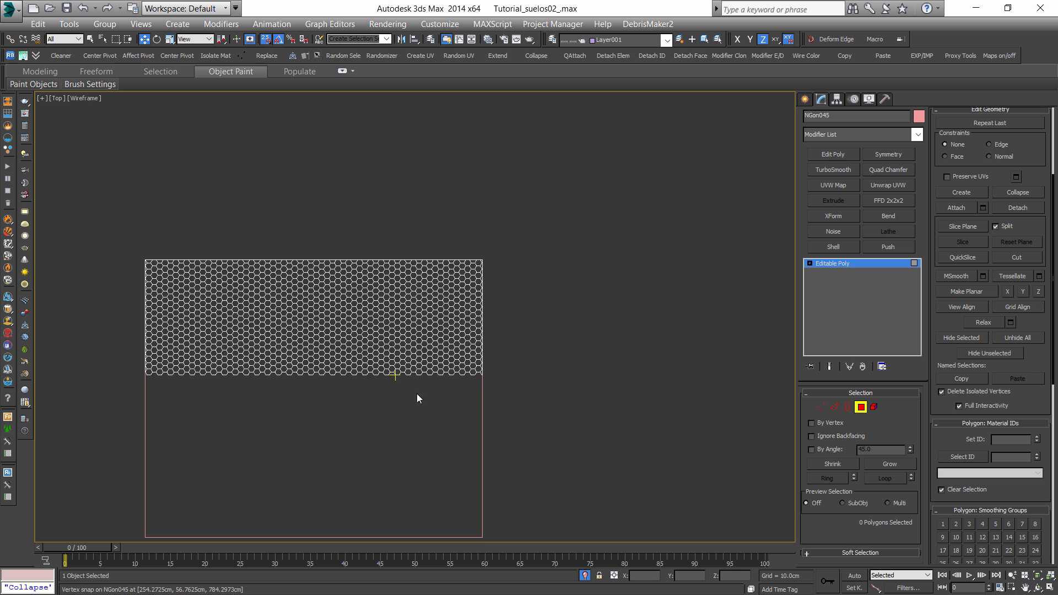
Check in the camera view how far the lower hexagon rows reach, and delete surplus polygons at the tiling's lower edge.
{"action": "left_click_drag", "start_coordinate": [50, 335], "coordinate": [50, 335]}
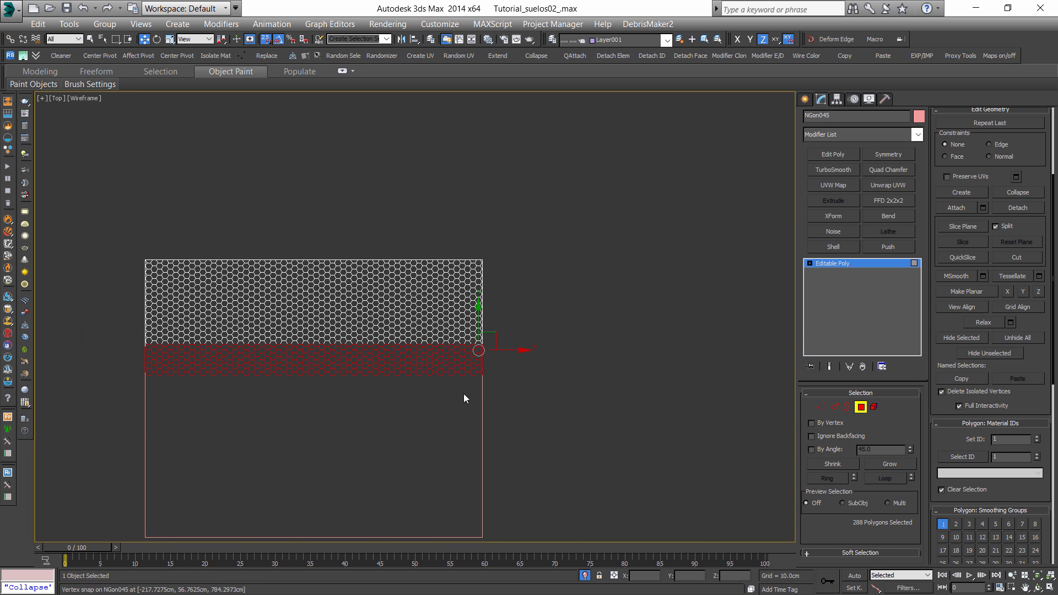
{"action": "key", "text": "c"}
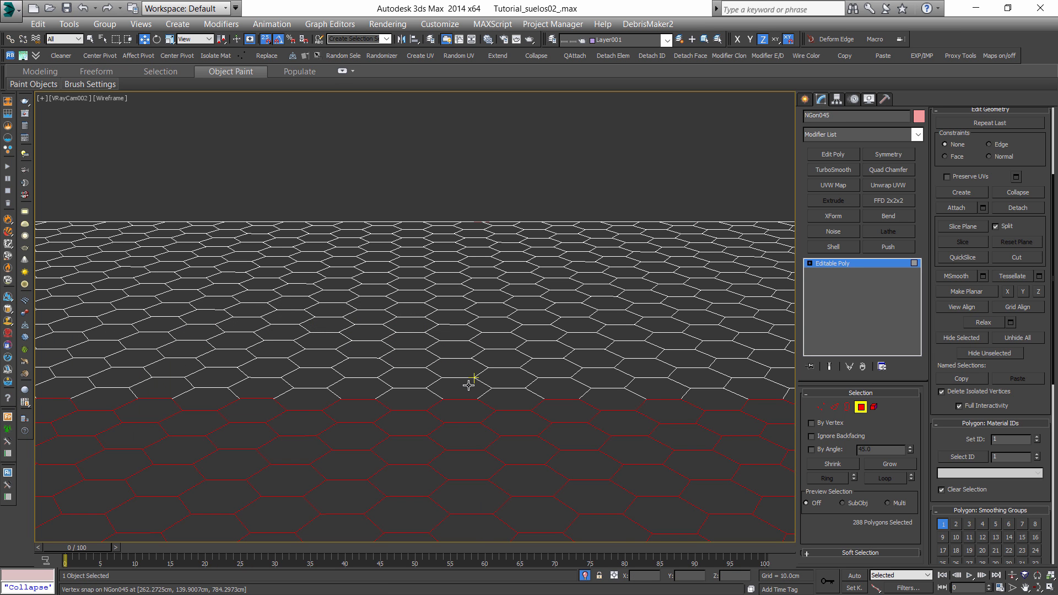
{"action": "key", "text": "t"}
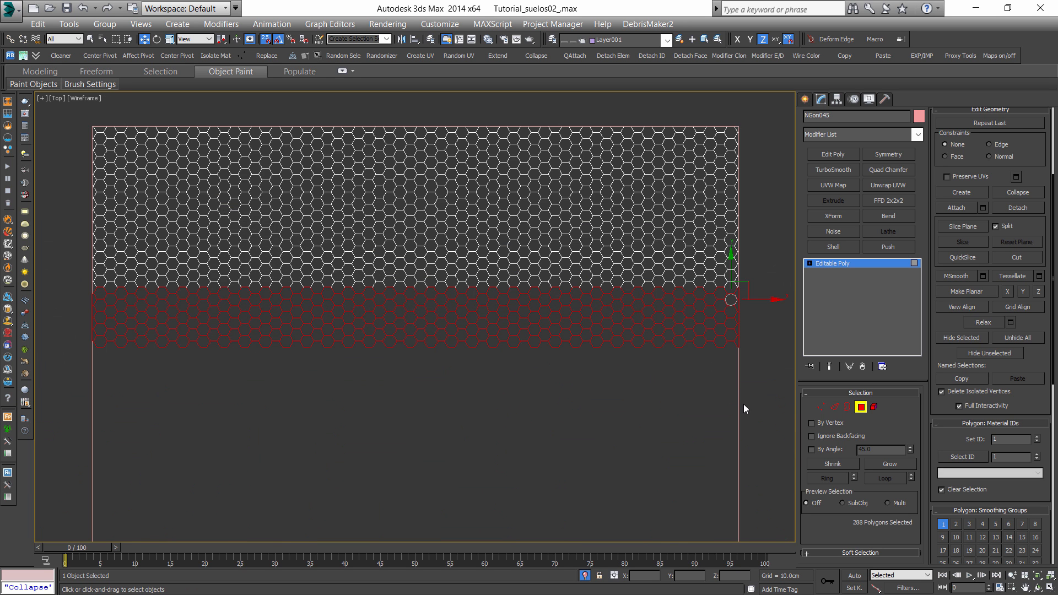
{"action": "left_click_drag", "start_coordinate": [265, 316], "coordinate": [240, 315]}
{"action": "key", "text": "Delete"}
Delete individual hexagons one by one along the left part of the tiling's lower edge to make it irregular.
{"action": "scroll", "coordinate": [265, 327], "scroll_direction": "up", "scroll_amount": 5}
{"action": "key", "text": "q"}
{"action": "left_click", "coordinate": [298, 318]}
{"action": "key", "text": "Delete"}
{"action": "left_click", "coordinate": [297, 288]}
{"action": "key", "text": "Delete"}
{"action": "left_click", "coordinate": [329, 312]}
{"action": "key", "text": "Delete"}
{"action": "left_click", "coordinate": [356, 327]}
{"action": "key", "text": "Delete"}
{"action": "left_click", "coordinate": [416, 315]}
{"action": "key", "text": "Delete"}
{"action": "left_click", "coordinate": [435, 326]}
{"action": "key", "text": "Delete"}
{"action": "middle_click_drag", "start_coordinate": [502, 340], "coordinate": [353, 370]}
{"action": "left_click", "coordinate": [331, 354]}
{"action": "key", "text": "Delete"}
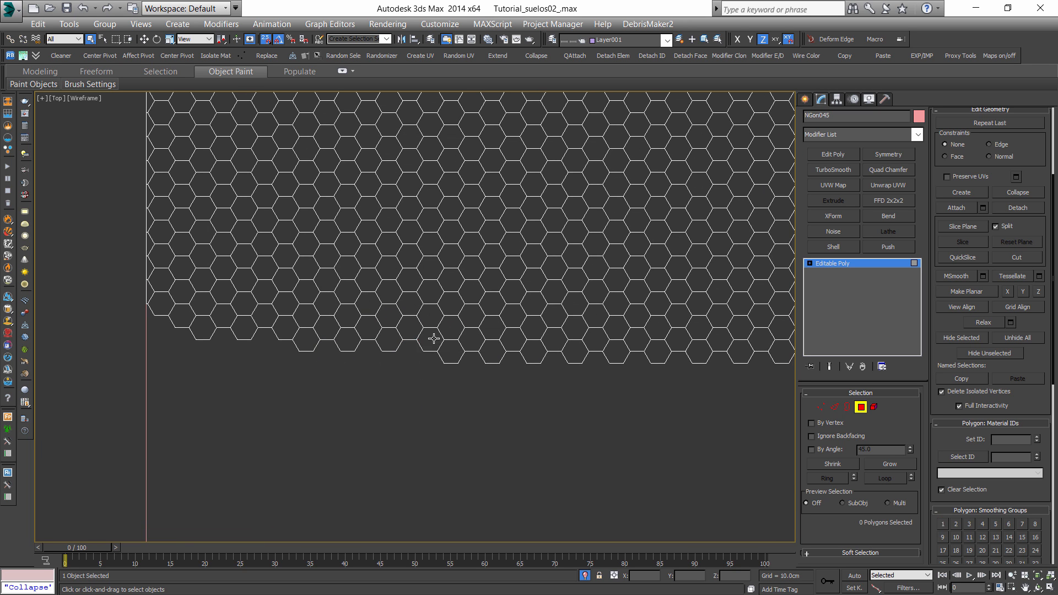
Delete individual hexagons about a quarter of the way along the tiling's lower edge to carve a deep notch.
{"action": "left_click", "coordinate": [486, 311]}
{"action": "key", "text": "Delete"}
{"action": "left_click", "coordinate": [470, 325]}
{"action": "key", "text": "Delete"}
{"action": "left_click", "coordinate": [445, 332]}
{"action": "key", "text": "Delete"}
{"action": "left_click", "coordinate": [488, 332]}
{"action": "key", "text": "Delete"}
{"action": "left_click", "coordinate": [447, 358]}
{"action": "key", "text": "Delete"}
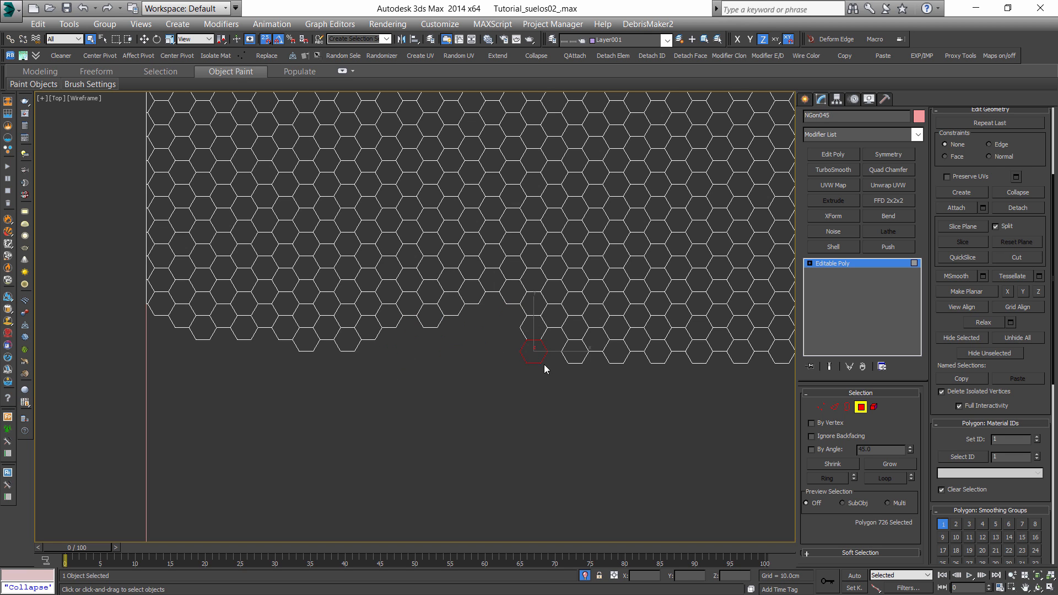
Delete individual hexagons one by one from just left of centre to the middle of the tiling's lower edge.
{"action": "middle_click_drag", "start_coordinate": [488, 349], "coordinate": [381, 365]}
{"action": "left_click_drag", "start_coordinate": [430, 371], "coordinate": [505, 370]}
{"action": "left_click", "coordinate": [505, 370]}
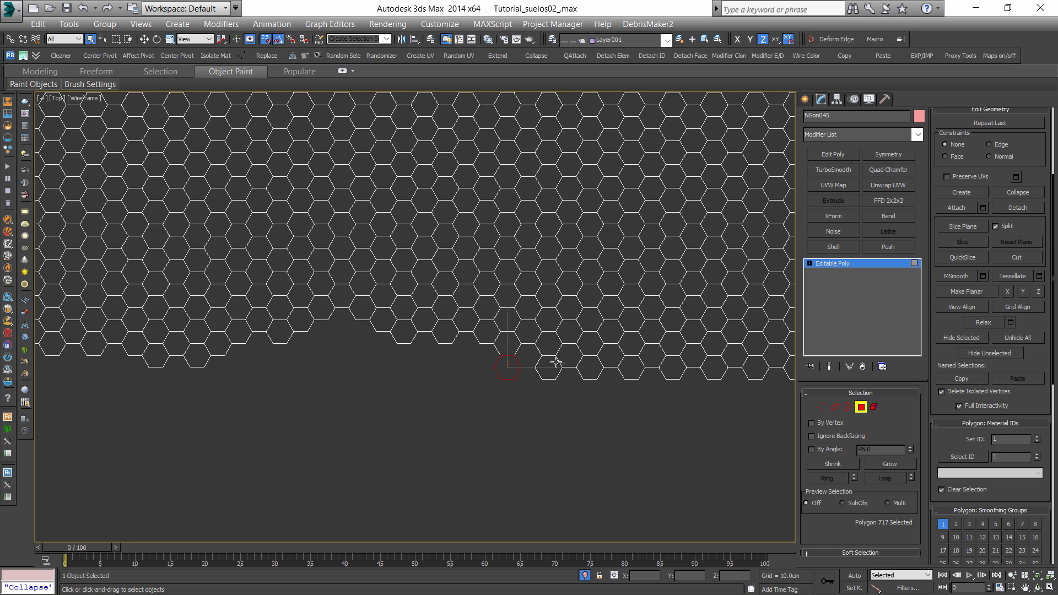
{"action": "left_click", "coordinate": [557, 372]}
{"action": "key", "text": "Delete"}
{"action": "left_click", "coordinate": [574, 361]}
{"action": "key", "text": "Delete"}
{"action": "left_click", "coordinate": [597, 348]}
{"action": "key", "text": "Delete"}
{"action": "left_click", "coordinate": [530, 359]}
{"action": "middle_click_drag", "start_coordinate": [623, 401], "coordinate": [477, 403]}
{"action": "left_click", "coordinate": [485, 373]}
{"action": "key", "text": "Delete"}
{"action": "left_click", "coordinate": [505, 366]}
{"action": "key", "text": "Delete"}
{"action": "left_click", "coordinate": [524, 352]}
{"action": "left_click", "coordinate": [484, 349]}
{"action": "key", "text": "Delete"}
{"action": "left_click", "coordinate": [532, 373]}
Remove scattered hexagons just right of centre along the lower edge, continuing its irregular outline.
{"action": "middle_click_drag", "start_coordinate": [577, 380], "coordinate": [444, 377]}
{"action": "left_click", "coordinate": [439, 373]}
{"action": "key", "text": "Delete"}
{"action": "left_click", "coordinate": [461, 361]}
{"action": "key", "text": "Delete"}
{"action": "left_click", "coordinate": [477, 374]}
{"action": "left_click", "coordinate": [511, 375]}
{"action": "left_click", "coordinate": [474, 369]}
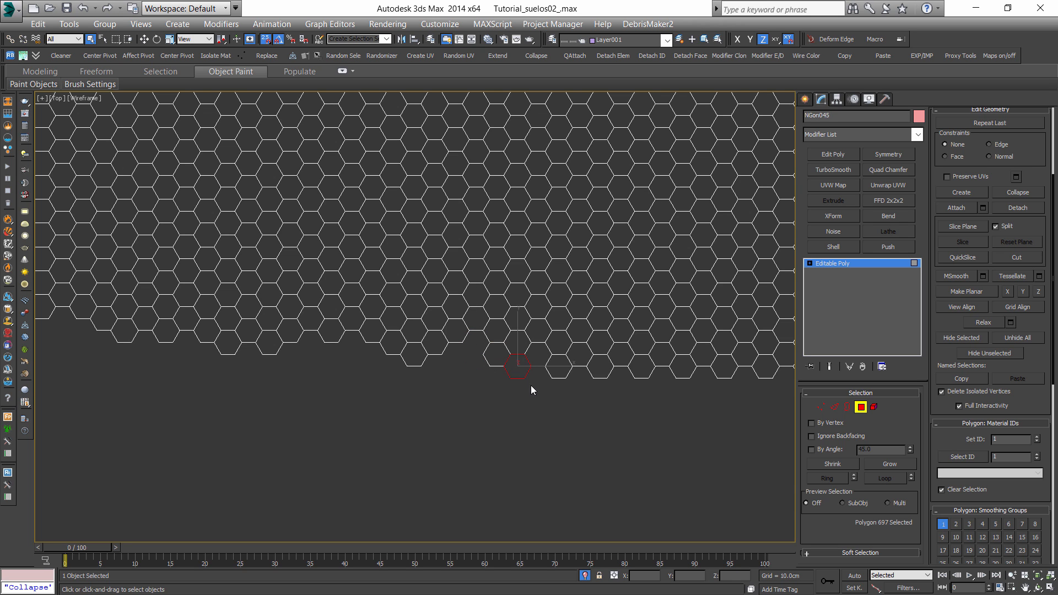
{"action": "left_click", "coordinate": [490, 359]}
{"action": "key", "text": "Delete"}
{"action": "middle_click_drag", "start_coordinate": [576, 377], "coordinate": [484, 370]}
{"action": "left_click", "coordinate": [472, 367]}
{"action": "key", "text": "Delete"}
{"action": "left_click", "coordinate": [531, 357]}
{"action": "key", "text": "Delete"}
{"action": "left_click", "coordinate": [574, 337]}
{"action": "key", "text": "Delete"}
{"action": "left_click", "coordinate": [595, 319]}
{"action": "key", "text": "Delete"}
{"action": "left_click", "coordinate": [593, 365]}
{"action": "left_click", "coordinate": [569, 356]}
{"action": "key", "text": "Delete"}
{"action": "left_click", "coordinate": [556, 364]}
{"action": "key", "text": "Delete"}
{"action": "left_click", "coordinate": [587, 366]}
{"action": "key", "text": "Delete"}
Delete individual hexagons along the right quarter of the tiling's lower edge to vary its depth.
{"action": "middle_click_drag", "start_coordinate": [644, 369], "coordinate": [456, 385]}
{"action": "left_click", "coordinate": [448, 382]}
{"action": "key", "text": "Delete"}
{"action": "left_click", "coordinate": [469, 370]}
{"action": "key", "text": "Delete"}
{"action": "left_click", "coordinate": [508, 365]}
{"action": "key", "text": "Delete"}
{"action": "left_click", "coordinate": [489, 385]}
{"action": "key", "text": "Delete"}
{"action": "left_click", "coordinate": [494, 358]}
{"action": "key", "text": "Delete"}
{"action": "left_click", "coordinate": [528, 359]}
{"action": "key", "text": "Delete"}
{"action": "left_click", "coordinate": [551, 368]}
{"action": "key", "text": "Delete"}
{"action": "left_click", "coordinate": [594, 363]}
{"action": "key", "text": "Delete"}
{"action": "left_click", "coordinate": [613, 361]}
{"action": "key", "text": "Delete"}
{"action": "left_click", "coordinate": [610, 377]}
{"action": "key", "text": "Delete"}
Delete the surplus hexagons at the lower edge's right end beside the floor boundary, and leave polygon editing.
{"action": "left_click", "coordinate": [643, 372]}
{"action": "key", "text": "Delete"}
{"action": "left_click", "coordinate": [634, 350]}
{"action": "key", "text": "Delete"}
{"action": "left_click", "coordinate": [651, 337]}
{"action": "key", "text": "Delete"}
{"action": "left_click", "coordinate": [672, 342]}
{"action": "key", "text": "Delete"}
{"action": "left_click", "coordinate": [698, 356]}
{"action": "key", "text": "Delete"}
{"action": "left_click", "coordinate": [673, 359]}
{"action": "key", "text": "Delete"}
{"action": "left_click", "coordinate": [633, 366]}
{"action": "key", "text": "Delete"}
{"action": "left_click", "coordinate": [670, 365]}
{"action": "key", "text": "Delete"}
{"action": "left_click", "coordinate": [629, 368]}
{"action": "key", "text": "Delete"}
{"action": "left_click", "coordinate": [691, 357]}
{"action": "key", "text": "Delete"}
{"action": "left_click", "coordinate": [714, 360]}
{"action": "left_click_drag", "start_coordinate": [735, 400], "coordinate": [678, 354]}
{"action": "key", "text": "Delete"}
{"action": "left_click", "coordinate": [728, 330]}
{"action": "key", "text": "Delete"}
{"action": "scroll", "coordinate": [723, 380], "scroll_direction": "down", "scroll_amount": 3}
{"action": "scroll", "coordinate": [723, 379], "scroll_direction": "down", "scroll_amount": 3}
{"action": "middle_click_drag", "start_coordinate": [648, 382], "coordinate": [560, 323]}
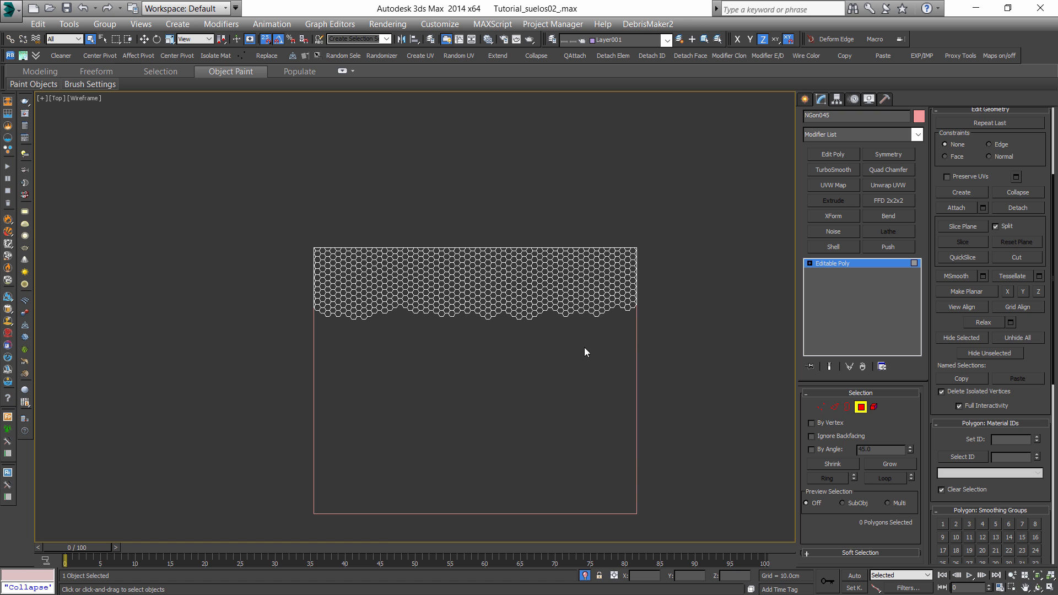
{"action": "left_click", "coordinate": [861, 407]}
Examine the irregular lower edge of the tiling from an angled view and again from above.
{"action": "mouse_move", "coordinate": [633, 338]}
{"action": "middle_mouse_down", "text": "alt"}
{"action": "mouse_move", "coordinate": [587, 274]}
{"action": "mouse_move", "coordinate": [547, 303]}
{"action": "mouse_move", "coordinate": [538, 347]}
{"action": "mouse_move", "coordinate": [499, 331]}
{"action": "mouse_move", "coordinate": [534, 341]}
{"action": "middle_mouse_up", "text": "alt"}
{"action": "key", "text": "F3"}
{"action": "key", "text": "F3"}
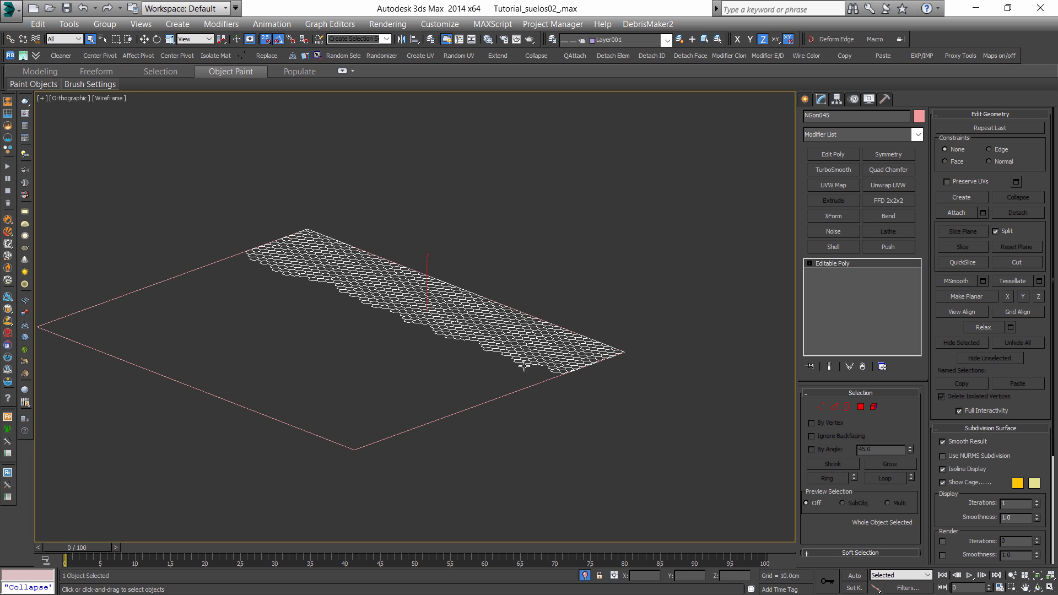
{"action": "scroll", "coordinate": [526, 364], "scroll_direction": "up", "scroll_amount": 5}
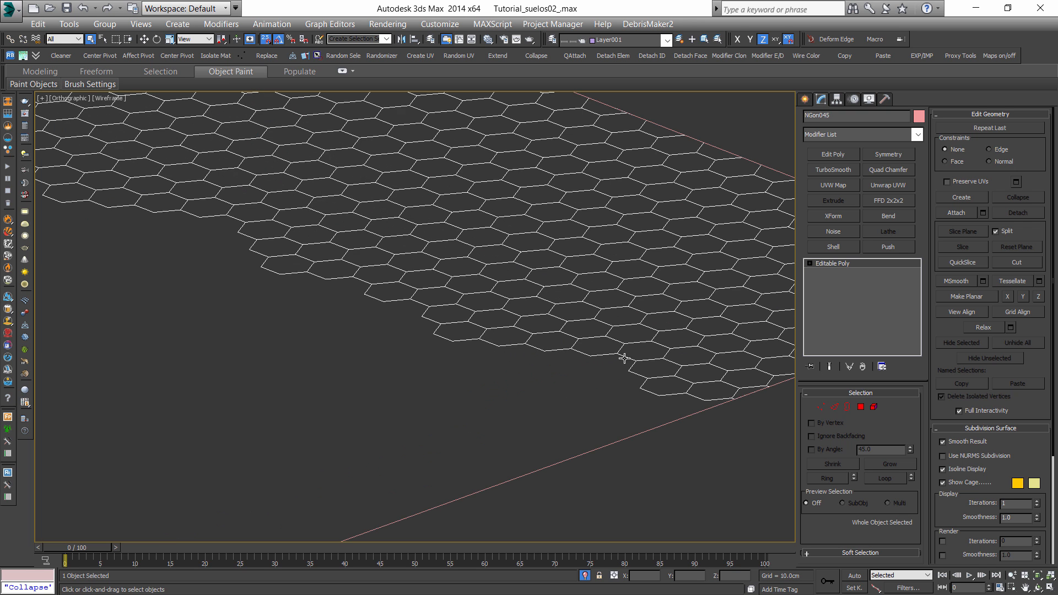
{"action": "scroll", "coordinate": [728, 402], "scroll_direction": "down", "scroll_amount": 6}
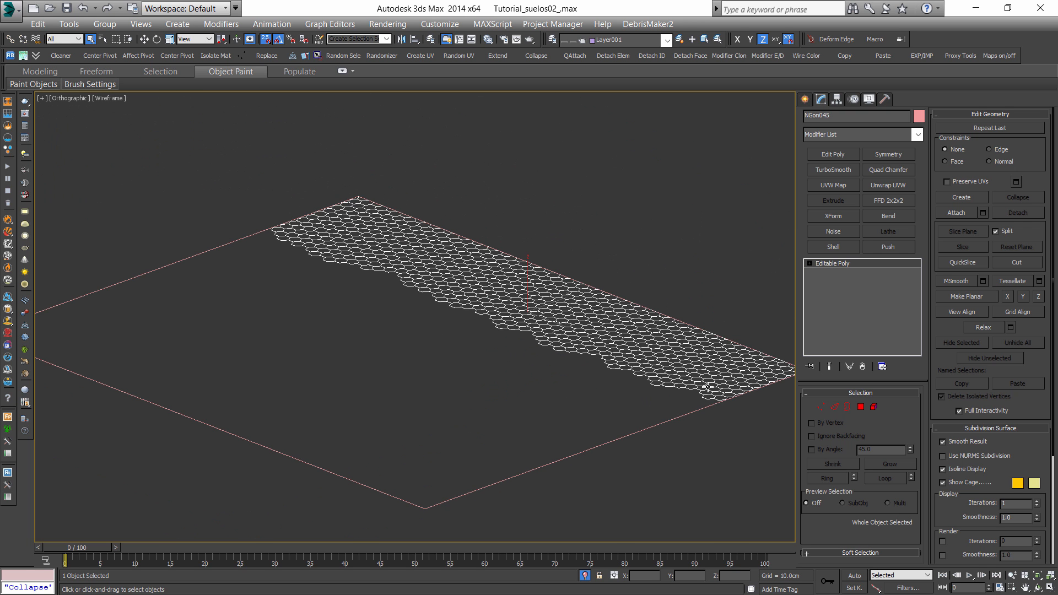
{"action": "key", "text": "t"}
{"action": "scroll", "coordinate": [653, 378], "scroll_direction": "down", "scroll_amount": 3}
{"action": "scroll", "coordinate": [653, 379], "scroll_direction": "up", "scroll_amount": 2}
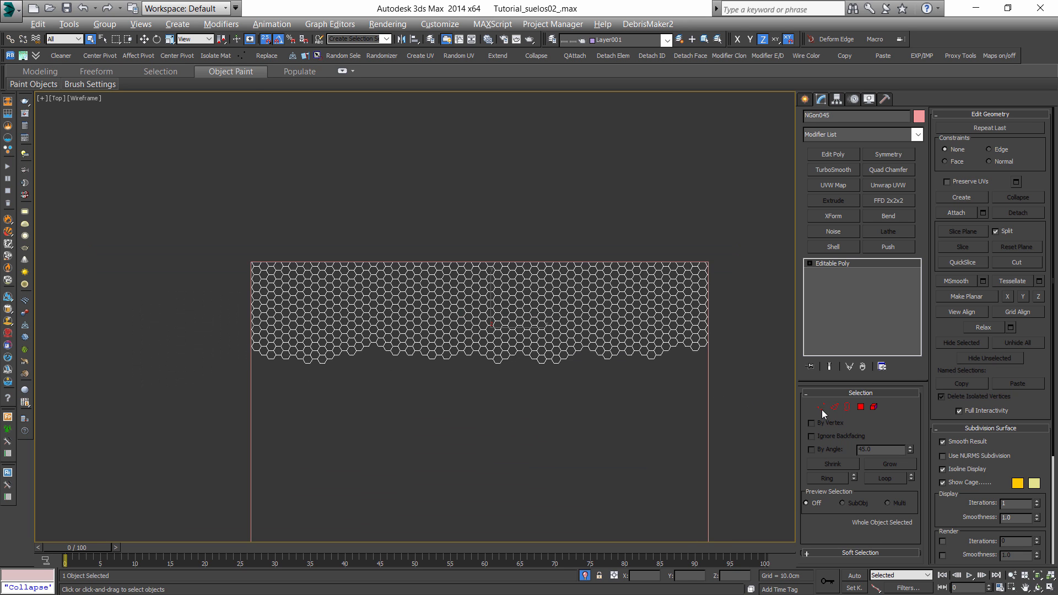
Isolate the tile mesh and select the outer edges at the right end of its jagged lower border.
{"action": "key", "text": "alt+q"}
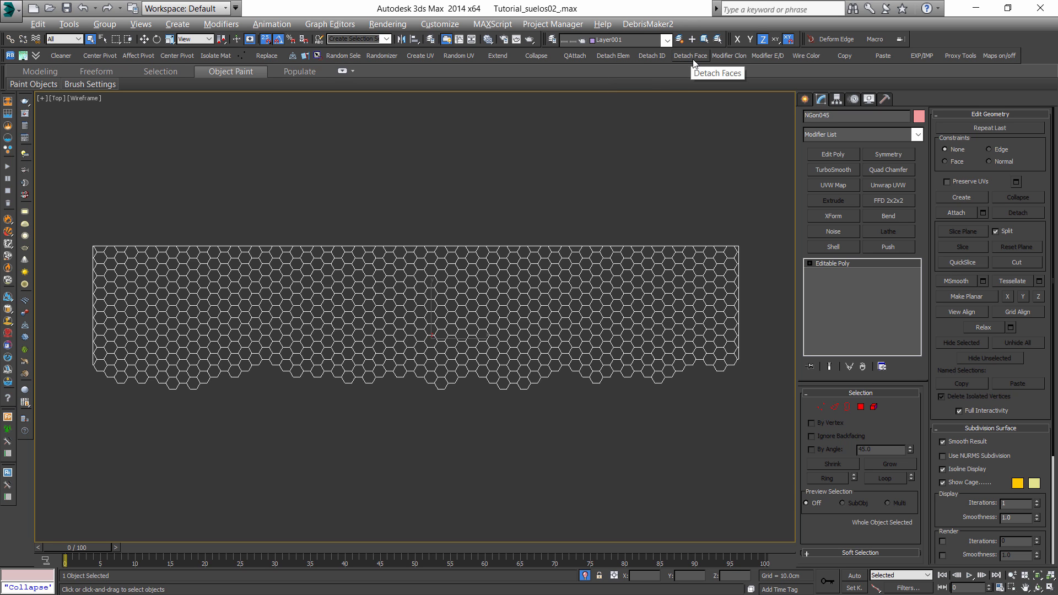
{"action": "middle_click_drag", "start_coordinate": [622, 362], "coordinate": [469, 278]}
{"action": "left_click", "coordinate": [836, 407]}
{"action": "scroll", "coordinate": [613, 307], "scroll_direction": "up", "scroll_amount": 6}
{"action": "left_click", "coordinate": [692, 337]}
{"action": "scroll", "coordinate": [633, 307], "scroll_direction": "up", "scroll_amount": 3}
{"action": "left_click", "coordinate": [660, 236], "text": "ctrl"}
{"action": "left_click_drag", "start_coordinate": [521, 380], "coordinate": [398, 346], "text": "ctrl"}
{"action": "left_click", "coordinate": [247, 235], "text": "ctrl"}
{"action": "middle_click_drag", "start_coordinate": [257, 280], "coordinate": [532, 275]}
{"action": "scroll", "coordinate": [532, 276], "scroll_direction": "down", "scroll_amount": 1}
{"action": "left_click_drag", "start_coordinate": [477, 306], "coordinate": [427, 287], "text": "ctrl"}
{"action": "left_click_drag", "start_coordinate": [339, 401], "coordinate": [273, 370], "text": "ctrl"}
{"action": "left_click_drag", "start_coordinate": [243, 449], "coordinate": [185, 420], "text": "ctrl"}
{"action": "middle_click_drag", "start_coordinate": [97, 419], "coordinate": [378, 362]}
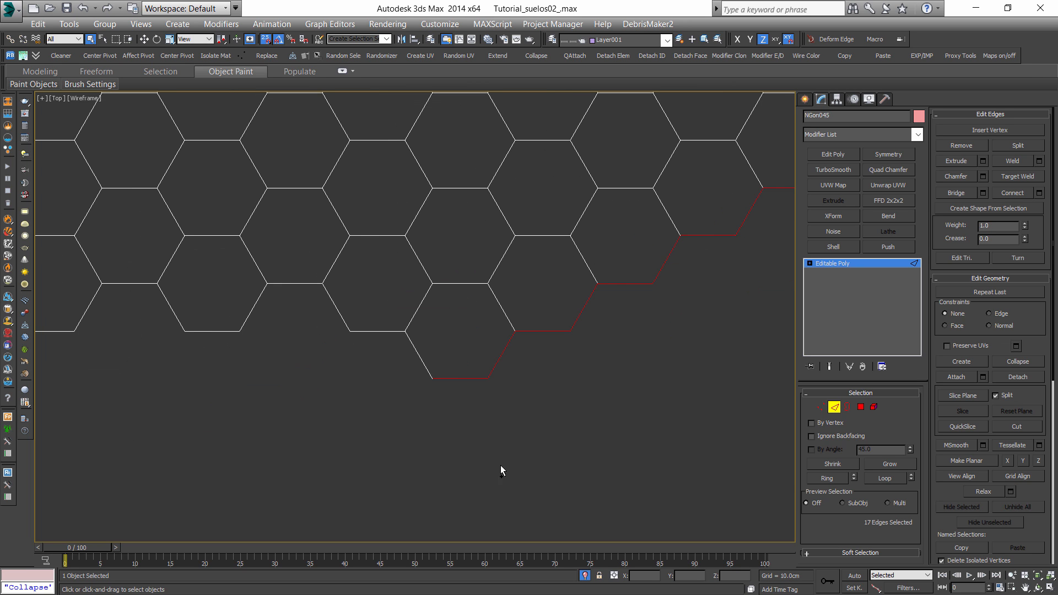
Add the outer edges along the right third of the tiling's jagged lower border to the edge selection.
{"action": "left_click_drag", "start_coordinate": [204, 314], "coordinate": [198, 309], "text": "ctrl"}
{"action": "left_click_drag", "start_coordinate": [179, 357], "coordinate": [142, 310], "text": "ctrl"}
{"action": "middle_click_drag", "start_coordinate": [121, 348], "coordinate": [386, 357]}
{"action": "left_click_drag", "start_coordinate": [385, 361], "coordinate": [332, 309], "text": "ctrl"}
{"action": "left_click_drag", "start_coordinate": [279, 416], "coordinate": [220, 376], "text": "ctrl"}
{"action": "left_click_drag", "start_coordinate": [199, 422], "coordinate": [107, 315], "text": "ctrl"}
{"action": "middle_click_drag", "start_coordinate": [98, 358], "coordinate": [411, 396]}
{"action": "scroll", "coordinate": [411, 396], "scroll_direction": "down", "scroll_amount": 1}
{"action": "left_click_drag", "start_coordinate": [266, 388], "coordinate": [215, 358], "text": "ctrl"}
{"action": "left_click_drag", "start_coordinate": [222, 420], "coordinate": [156, 393], "text": "ctrl"}
{"action": "left_click_drag", "start_coordinate": [144, 461], "coordinate": [94, 425], "text": "ctrl"}
{"action": "middle_click_drag", "start_coordinate": [67, 428], "coordinate": [405, 386]}
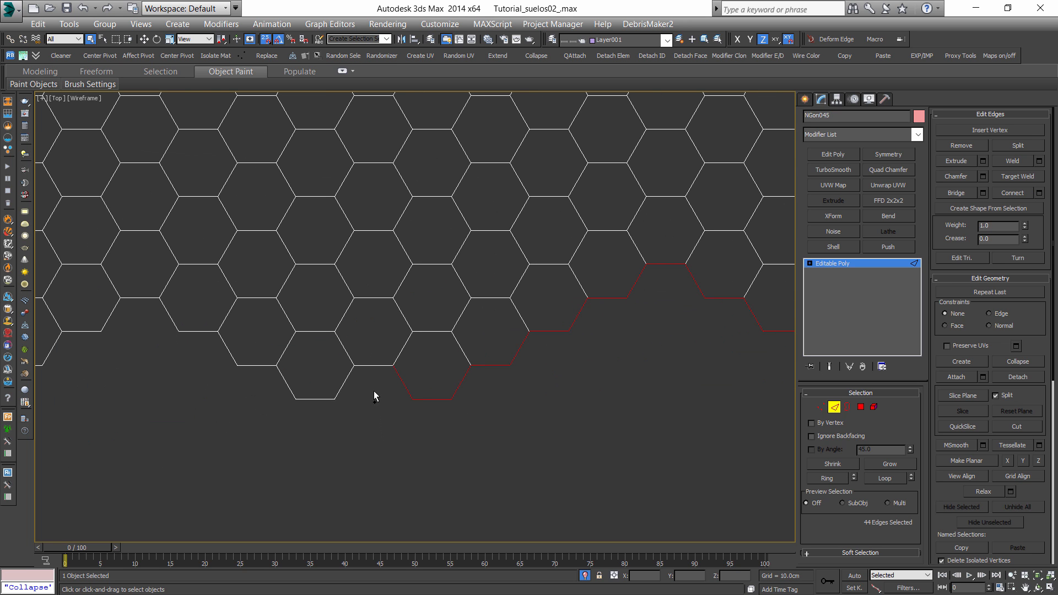
Add the outer edges along the middle of the tiling's jagged lower border to the edge selection.
{"action": "left_click_drag", "start_coordinate": [229, 352], "coordinate": [227, 350], "text": "ctrl"}
{"action": "left_click_drag", "start_coordinate": [205, 358], "coordinate": [183, 324], "text": "ctrl"}
{"action": "middle_click_drag", "start_coordinate": [182, 325], "coordinate": [370, 356]}
{"action": "left_click_drag", "start_coordinate": [385, 397], "coordinate": [337, 354], "text": "ctrl"}
{"action": "left_click_drag", "start_coordinate": [335, 362], "coordinate": [322, 319], "text": "ctrl"}
{"action": "left_click_drag", "start_coordinate": [306, 381], "coordinate": [276, 357], "text": "ctrl"}
{"action": "left_click_drag", "start_coordinate": [216, 439], "coordinate": [125, 407], "text": "ctrl"}
{"action": "middle_click_drag", "start_coordinate": [185, 420], "coordinate": [476, 431]}
{"action": "left_click_drag", "start_coordinate": [380, 447], "coordinate": [351, 391], "text": "ctrl"}
{"action": "middle_click_drag", "start_coordinate": [181, 397], "coordinate": [405, 424]}
{"action": "left_click_drag", "start_coordinate": [374, 406], "coordinate": [365, 358], "text": "ctrl"}
{"action": "left_click_drag", "start_coordinate": [347, 417], "coordinate": [313, 393], "text": "ctrl"}
{"action": "left_click_drag", "start_coordinate": [287, 442], "coordinate": [227, 416], "text": "ctrl"}
{"action": "middle_click_drag", "start_coordinate": [226, 436], "coordinate": [394, 405]}
{"action": "scroll", "coordinate": [410, 409], "scroll_direction": "up", "scroll_amount": 2}
{"action": "left_click", "coordinate": [366, 350], "text": "ctrl"}
{"action": "middle_click_drag", "start_coordinate": [256, 408], "coordinate": [287, 429]}
{"action": "left_click_drag", "start_coordinate": [472, 465], "coordinate": [336, 362], "text": "ctrl"}
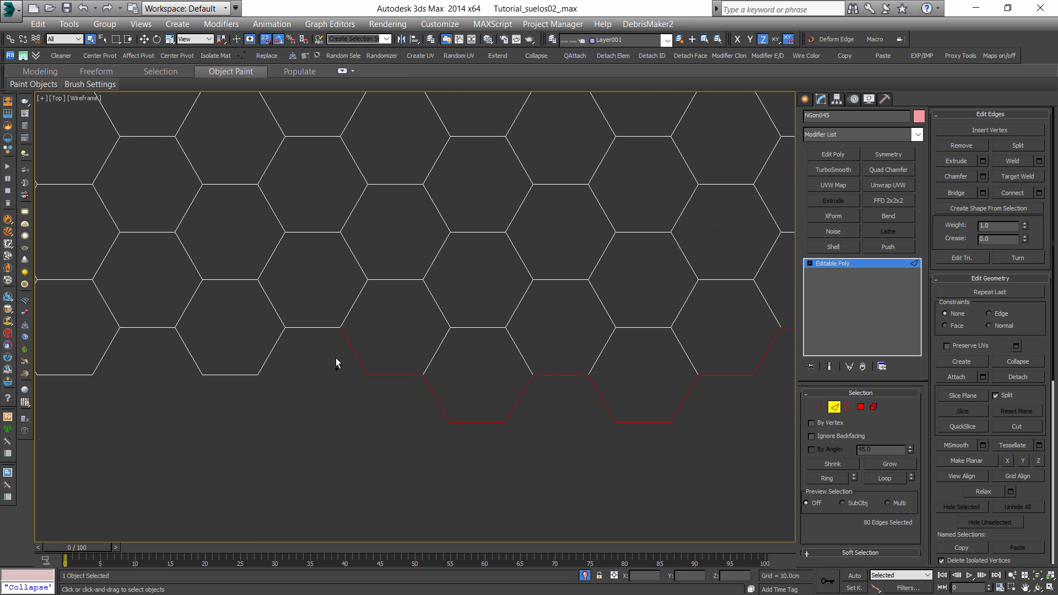
Add the remaining outer edges along the lower border's left third, up to the tiling's left boundary, to the edge selection.
{"action": "left_click_drag", "start_coordinate": [241, 368], "coordinate": [230, 364], "text": "ctrl"}
{"action": "scroll", "coordinate": [195, 378], "scroll_direction": "down", "scroll_amount": 2}
{"action": "middle_click_drag", "start_coordinate": [194, 385], "coordinate": [432, 422]}
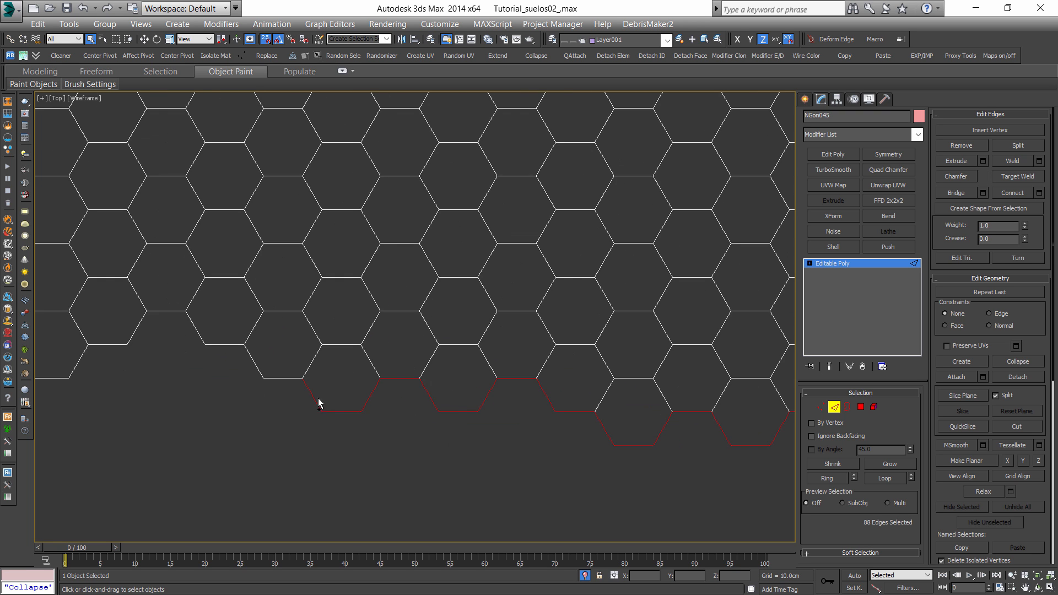
{"action": "middle_click_drag", "start_coordinate": [319, 398], "coordinate": [410, 434]}
{"action": "left_click_drag", "start_coordinate": [359, 409], "coordinate": [286, 324], "text": "ctrl"}
{"action": "left_click_drag", "start_coordinate": [267, 377], "coordinate": [230, 345], "text": "ctrl"}
{"action": "left_click_drag", "start_coordinate": [213, 414], "coordinate": [181, 392], "text": "ctrl"}
{"action": "middle_click_drag", "start_coordinate": [182, 386], "coordinate": [403, 383]}
{"action": "left_click_drag", "start_coordinate": [378, 448], "coordinate": [265, 374], "text": "ctrl"}
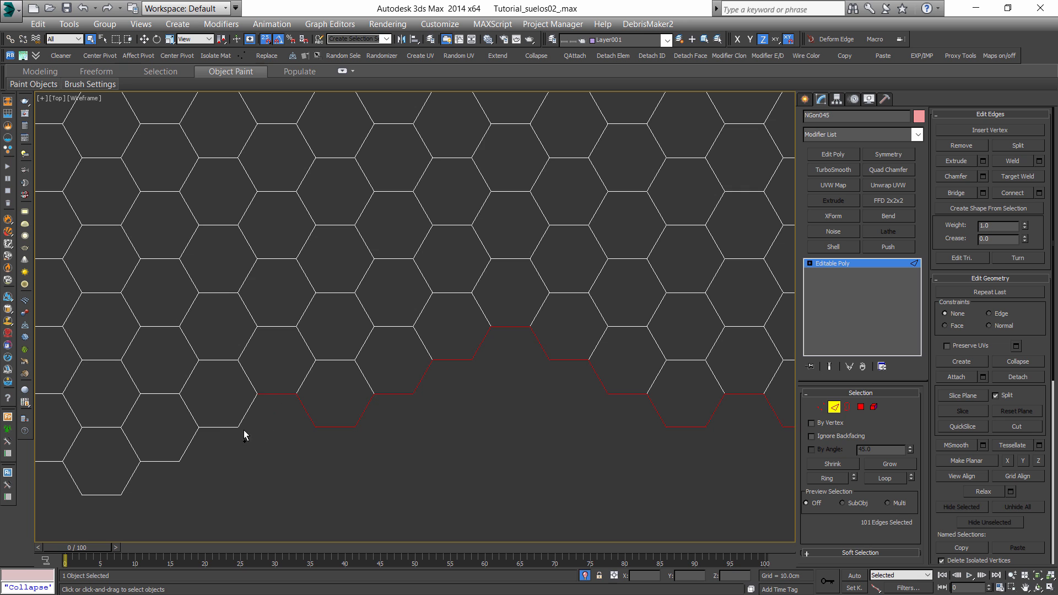
{"action": "middle_click_drag", "start_coordinate": [164, 470], "coordinate": [379, 379]}
{"action": "left_click_drag", "start_coordinate": [354, 437], "coordinate": [265, 382], "text": "ctrl"}
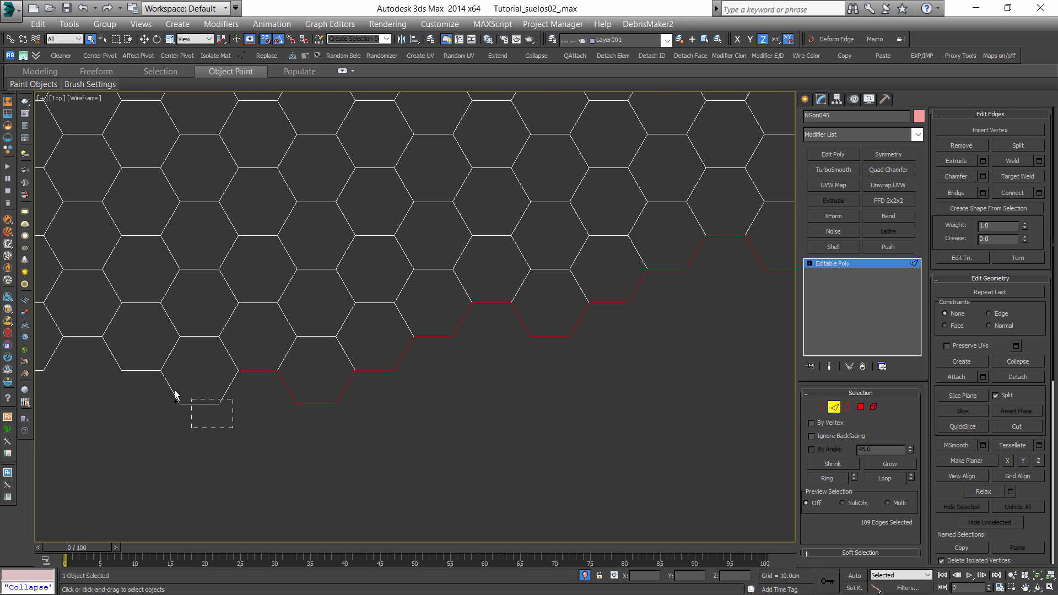
{"action": "left_click_drag", "start_coordinate": [174, 391], "coordinate": [170, 388], "text": "ctrl"}
{"action": "middle_click_drag", "start_coordinate": [147, 411], "coordinate": [369, 439]}
{"action": "left_click_drag", "start_coordinate": [325, 414], "coordinate": [286, 354], "text": "ctrl"}
{"action": "mouse_move", "coordinate": [260, 418]}
{"action": "left_mouse_down", "text": "ctrl"}
{"action": "mouse_move", "coordinate": [230, 396]}
{"action": "mouse_move", "coordinate": [263, 407]}
{"action": "left_mouse_up", "text": "ctrl"}
{"action": "middle_click_drag", "start_coordinate": [164, 427], "coordinate": [395, 407]}
{"action": "left_click_drag", "start_coordinate": [312, 361], "coordinate": [273, 334], "text": "ctrl"}
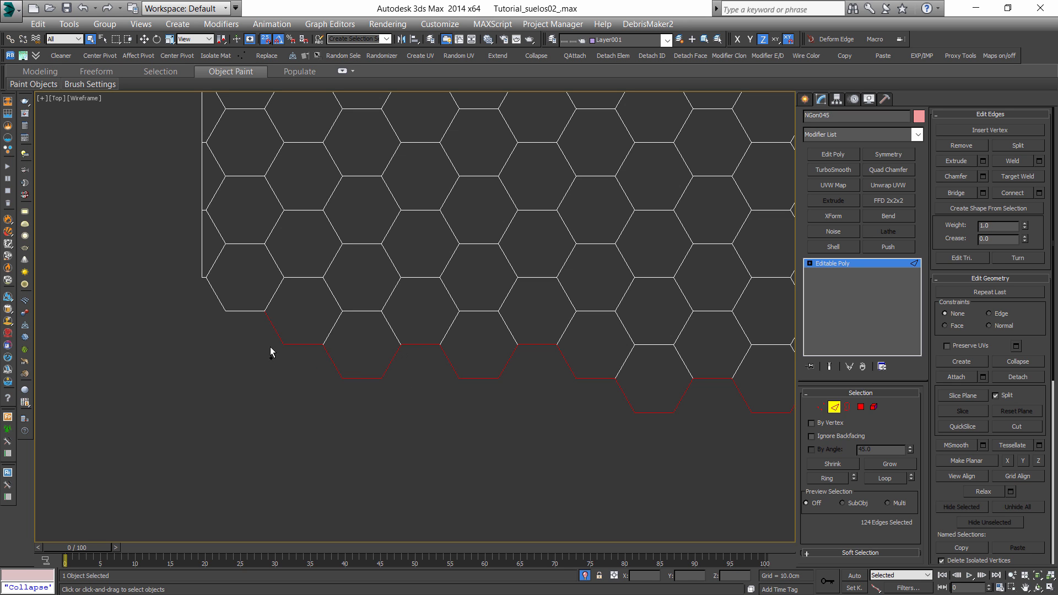
{"action": "left_click", "coordinate": [209, 279], "text": "ctrl"}
{"action": "scroll", "coordinate": [178, 295], "scroll_direction": "up", "scroll_amount": 5}
{"action": "scroll", "coordinate": [371, 314], "scroll_direction": "down", "scroll_amount": 9}
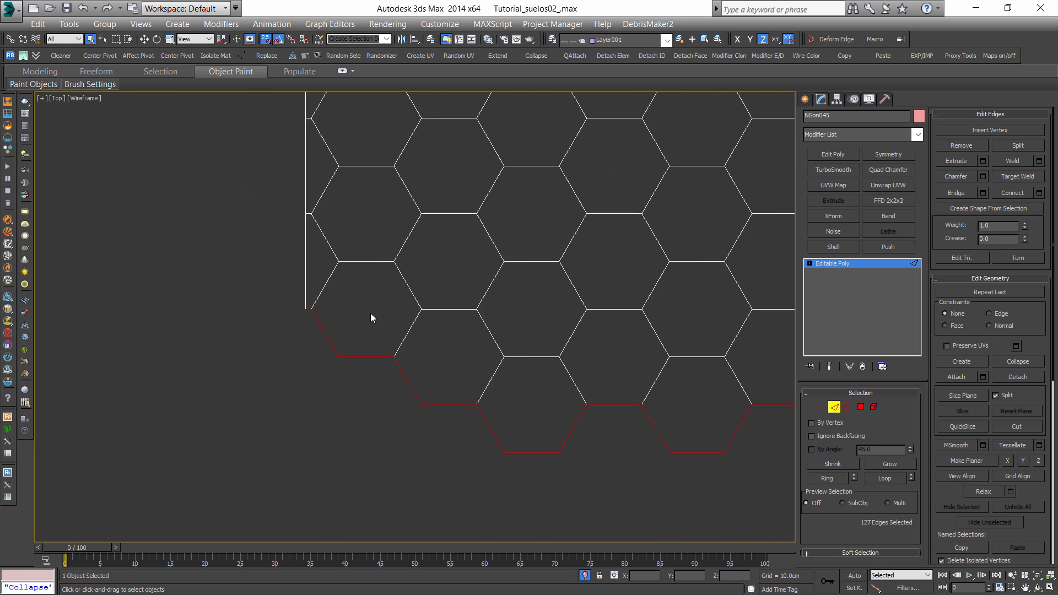
Create a linear shape named Shape001 from the selected border edges, then leave edge editing and clear the selection.
{"action": "middle_click_drag", "start_coordinate": [474, 342], "coordinate": [301, 336]}
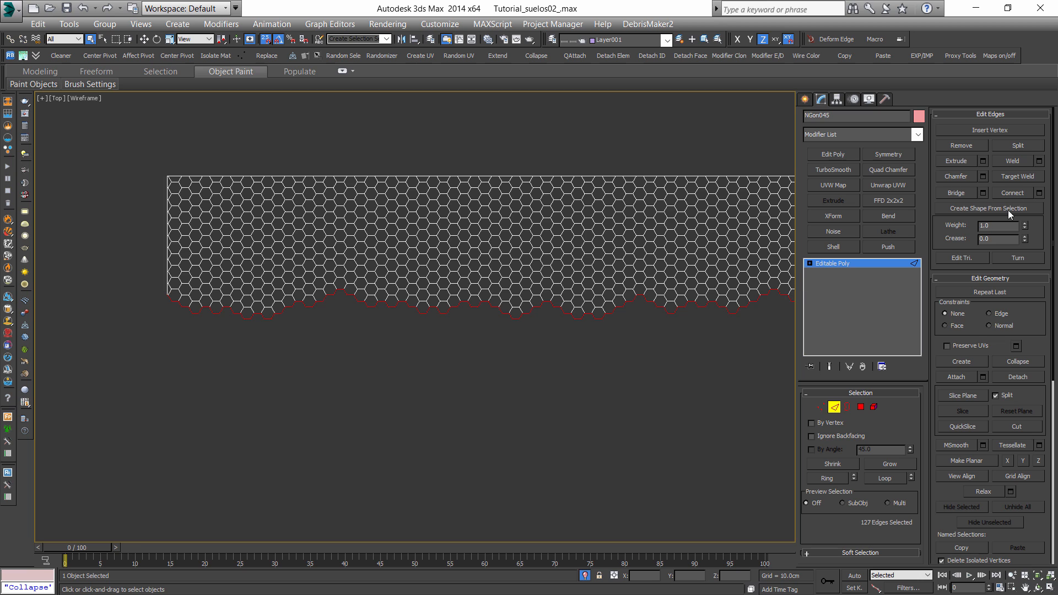
{"action": "left_click", "coordinate": [979, 208]}
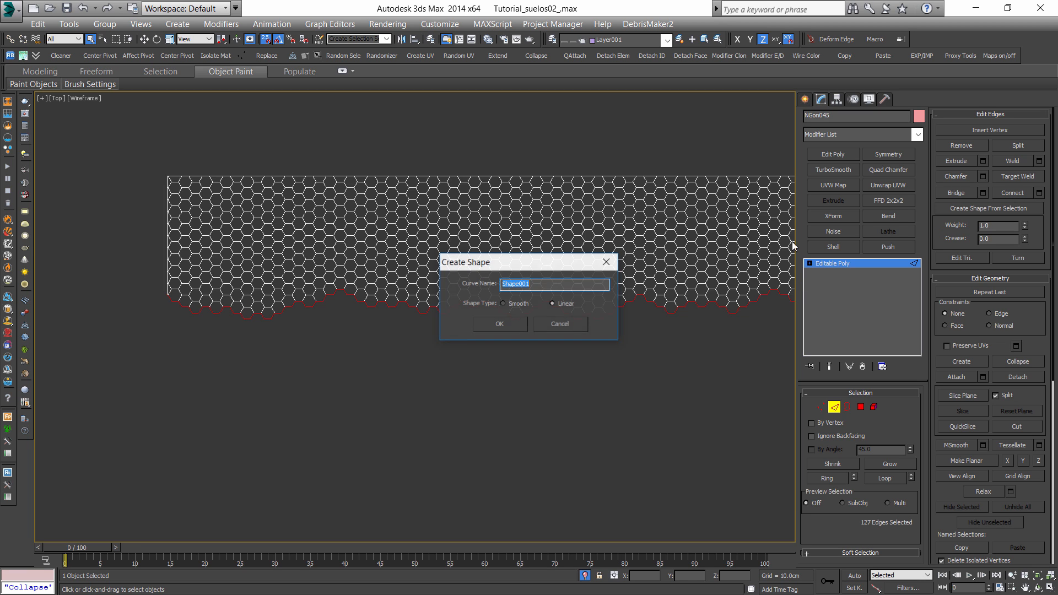
{"action": "left_click", "coordinate": [552, 304]}
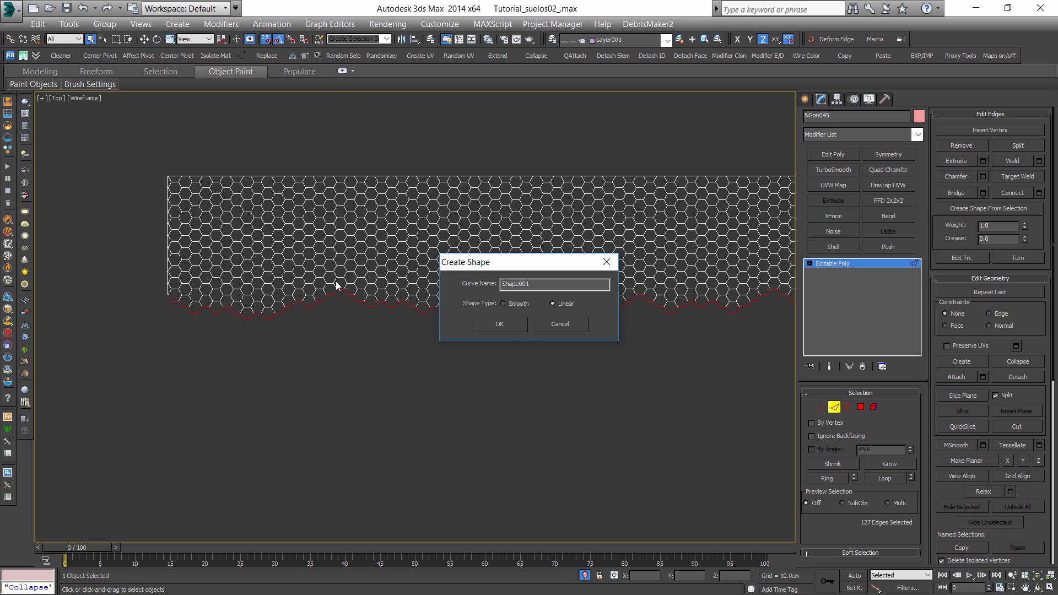
{"action": "left_click", "coordinate": [500, 324]}
{"action": "middle_click_drag", "start_coordinate": [515, 326], "coordinate": [307, 345]}
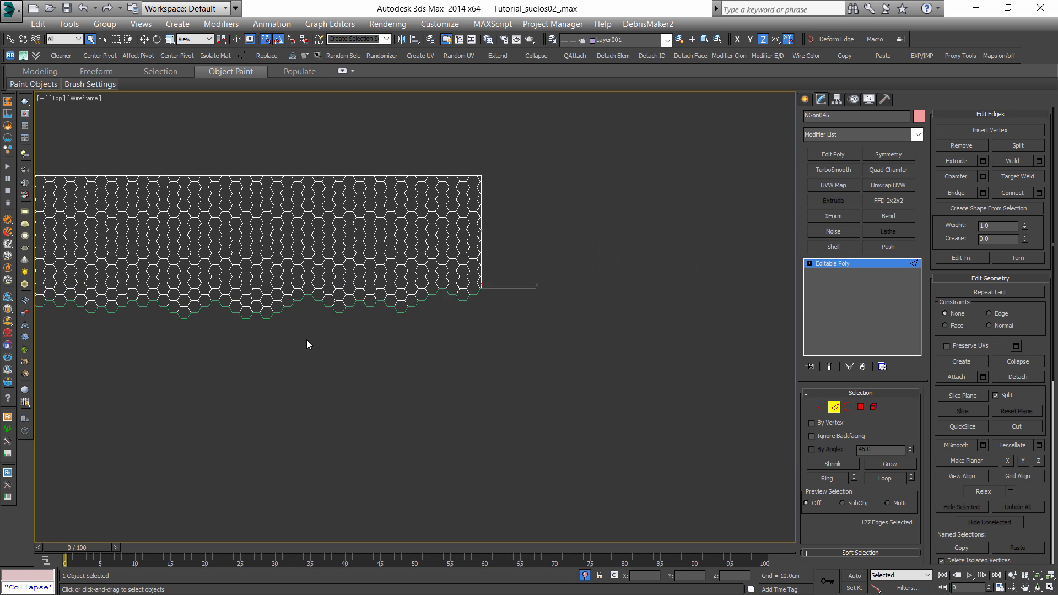
{"action": "scroll", "coordinate": [307, 345], "scroll_direction": "down", "scroll_amount": 2}
{"action": "left_click", "coordinate": [831, 263]}
{"action": "left_click", "coordinate": [514, 349]}
End the isolation and show the tiling, border spline and floor shaded through the VRayCam002 camera.
{"action": "scroll", "coordinate": [405, 296], "scroll_direction": "up", "scroll_amount": 4}
{"action": "left_click", "coordinate": [430, 350]}
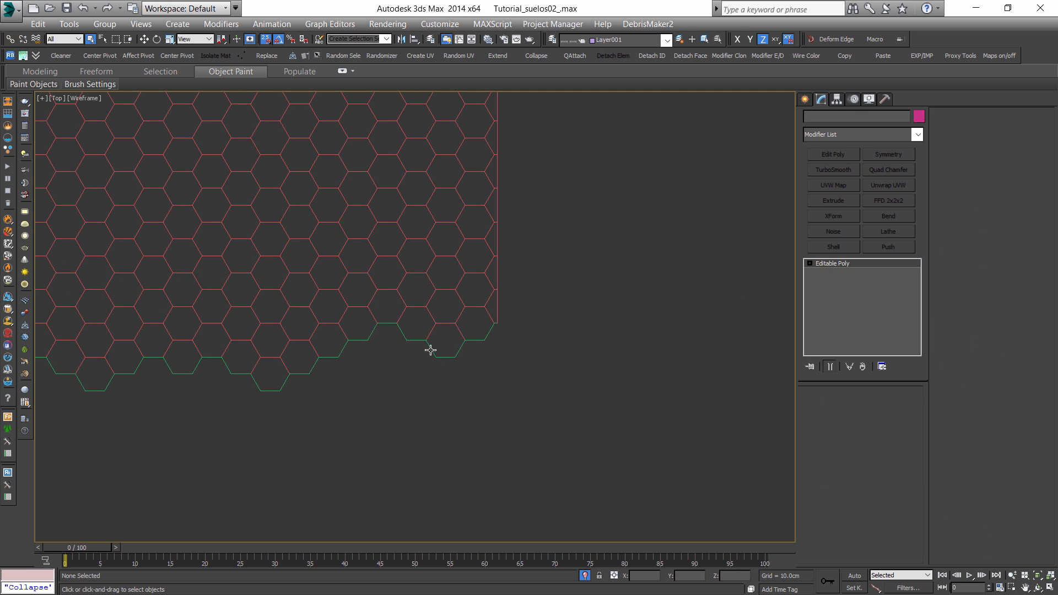
{"action": "scroll", "coordinate": [480, 379], "scroll_direction": "down", "scroll_amount": 3}
{"action": "key", "text": "alt+q"}
{"action": "left_click", "coordinate": [585, 576]}
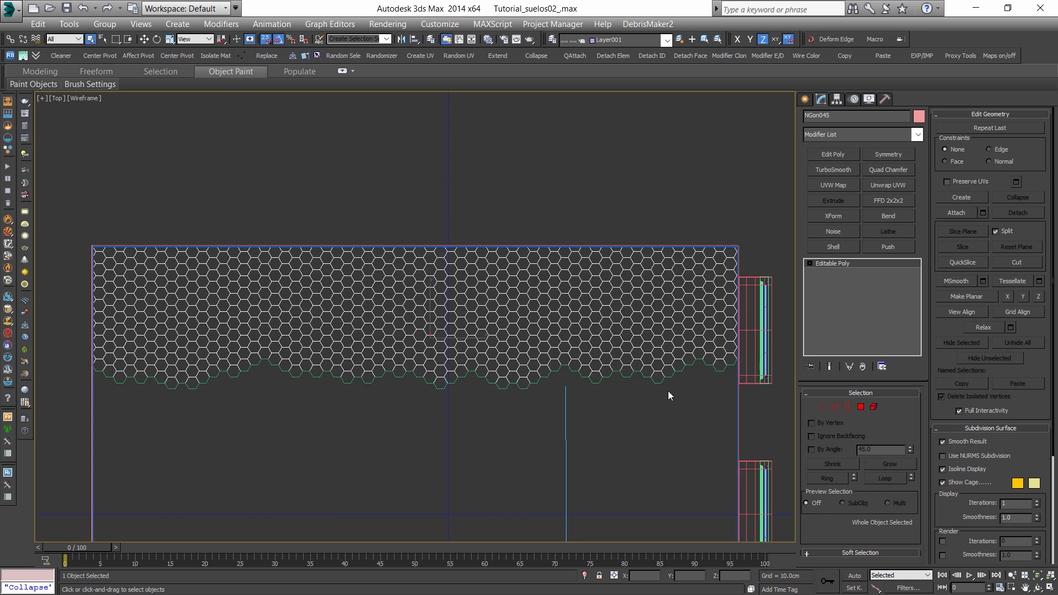
{"action": "scroll", "coordinate": [604, 299], "scroll_direction": "up", "scroll_amount": 2}
{"action": "key", "text": "alt+q"}
{"action": "left_click", "coordinate": [674, 390]}
{"action": "left_click_drag", "start_coordinate": [563, 295], "coordinate": [552, 285]}
{"action": "left_click", "coordinate": [585, 575]}
{"action": "scroll", "coordinate": [477, 403], "scroll_direction": "down", "scroll_amount": 4}
{"action": "key", "text": "c"}
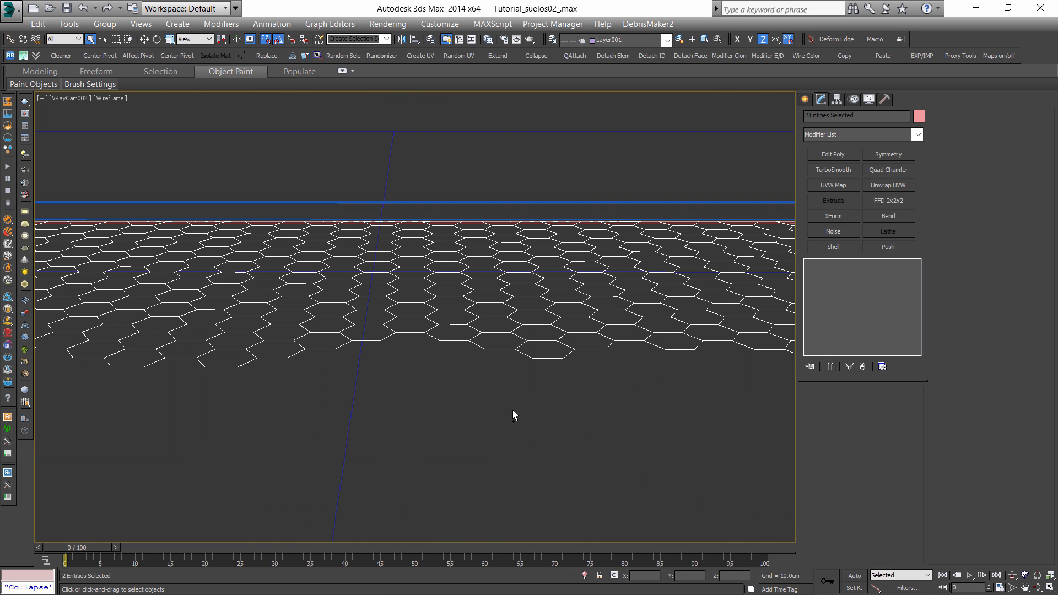
{"action": "key", "text": "F3"}
{"action": "left_click", "coordinate": [560, 406]}
{"action": "key", "text": "ctrl+d"}
{"action": "left_click", "coordinate": [591, 576]}
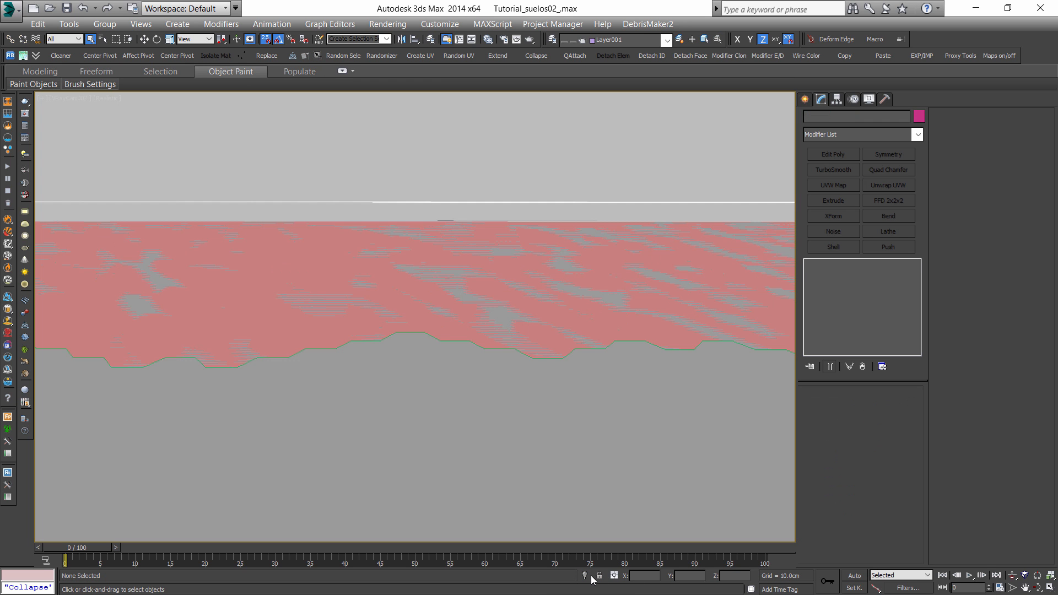
Isolate the floor together with the tile mesh and the border spline, and clear the selection.
{"action": "left_click", "coordinate": [522, 395]}
{"action": "key", "text": "F3"}
{"action": "left_click_drag", "start_coordinate": [612, 397], "coordinate": [515, 311]}
{"action": "key", "text": "F3"}
{"action": "key", "text": "ctrl+d"}
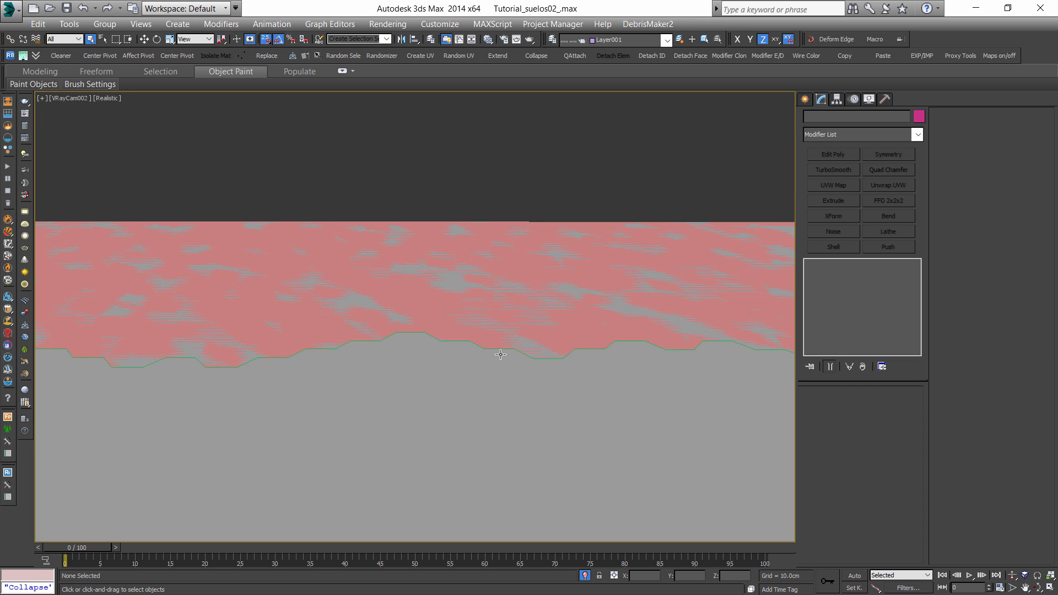
Return to the wireframe top view and open the jagged border spline for segment editing.
{"action": "key", "text": "t"}
{"action": "key", "text": "z"}
{"action": "key", "text": "F3"}
{"action": "scroll", "coordinate": [622, 212], "scroll_direction": "up", "scroll_amount": 8}
{"action": "left_click", "coordinate": [614, 180]}
{"action": "scroll", "coordinate": [599, 273], "scroll_direction": "down", "scroll_amount": 10}
{"action": "left_click", "coordinate": [810, 264]}
{"action": "left_click", "coordinate": [835, 282]}
{"action": "scroll", "coordinate": [524, 273], "scroll_direction": "up", "scroll_amount": 10}
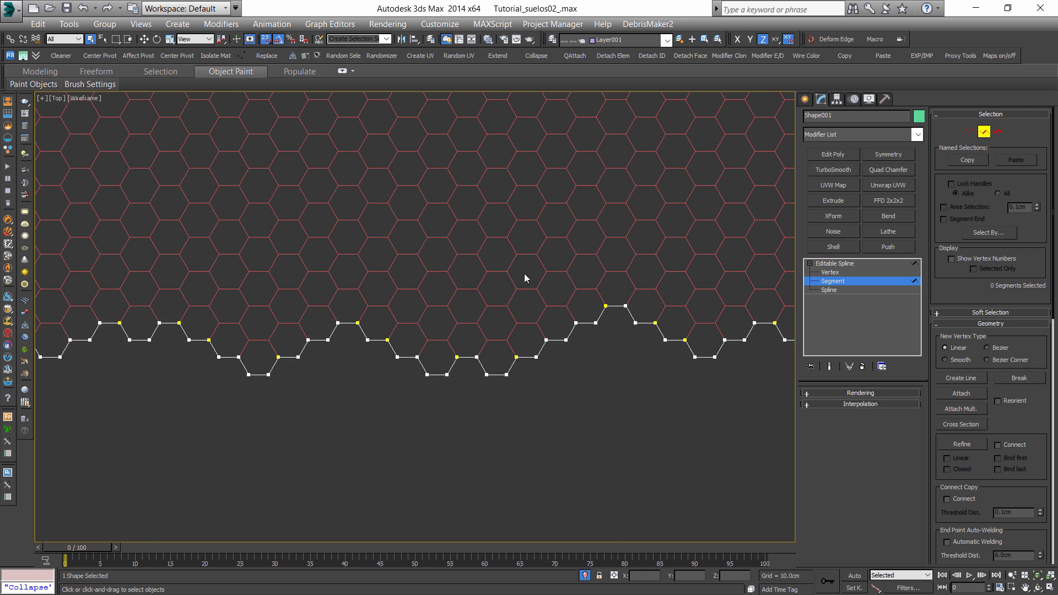
Try to move a single segment of the border spline to test whether its segments are joined.
{"action": "middle_click_drag", "start_coordinate": [597, 365], "coordinate": [492, 304]}
{"action": "key", "text": "w"}
{"action": "left_click", "coordinate": [490, 311]}
{"action": "left_click_drag", "start_coordinate": [490, 310], "coordinate": [519, 355]}
{"action": "right_click", "coordinate": [519, 354]}
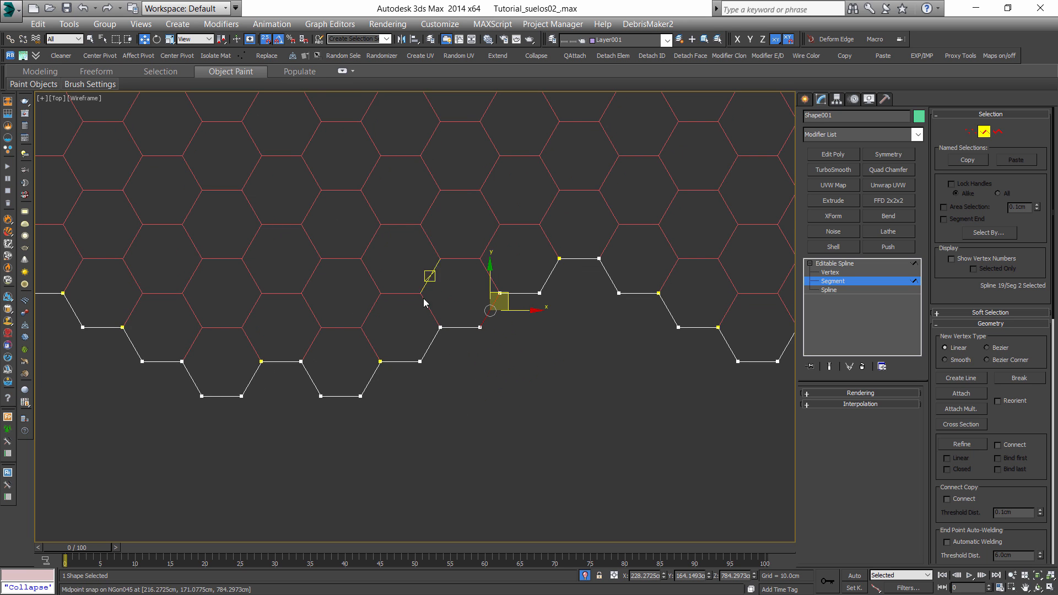
Weld all vertices of the border spline with a 0.1 cm threshold and convert them to Corner type.
{"action": "left_click", "coordinate": [829, 281]}
{"action": "scroll", "coordinate": [616, 327], "scroll_direction": "down", "scroll_amount": 4}
{"action": "key", "text": "1"}
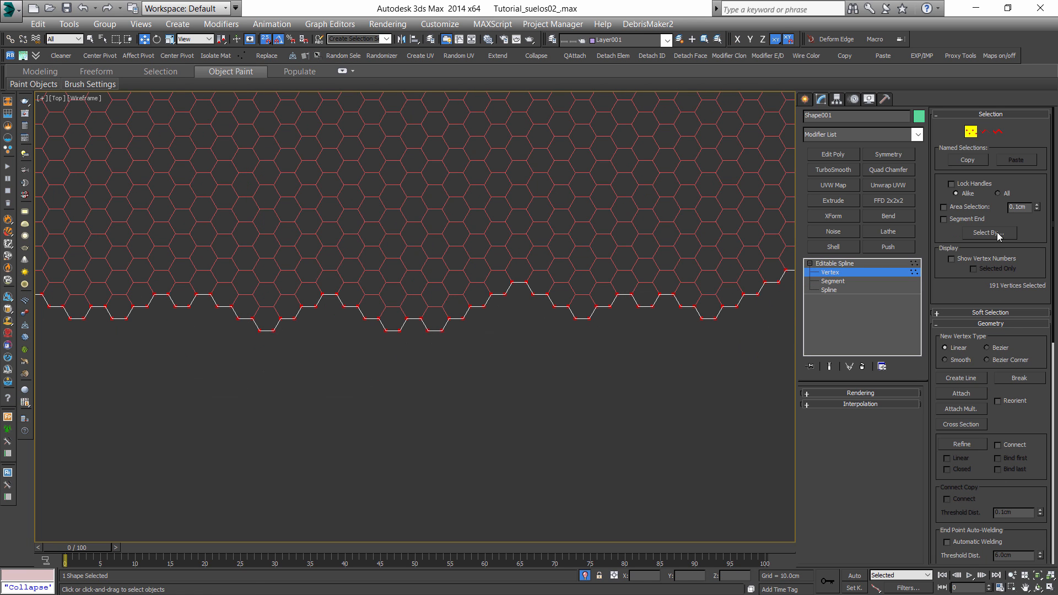
{"action": "left_click_drag", "start_coordinate": [1004, 432], "coordinate": [1005, 183]}
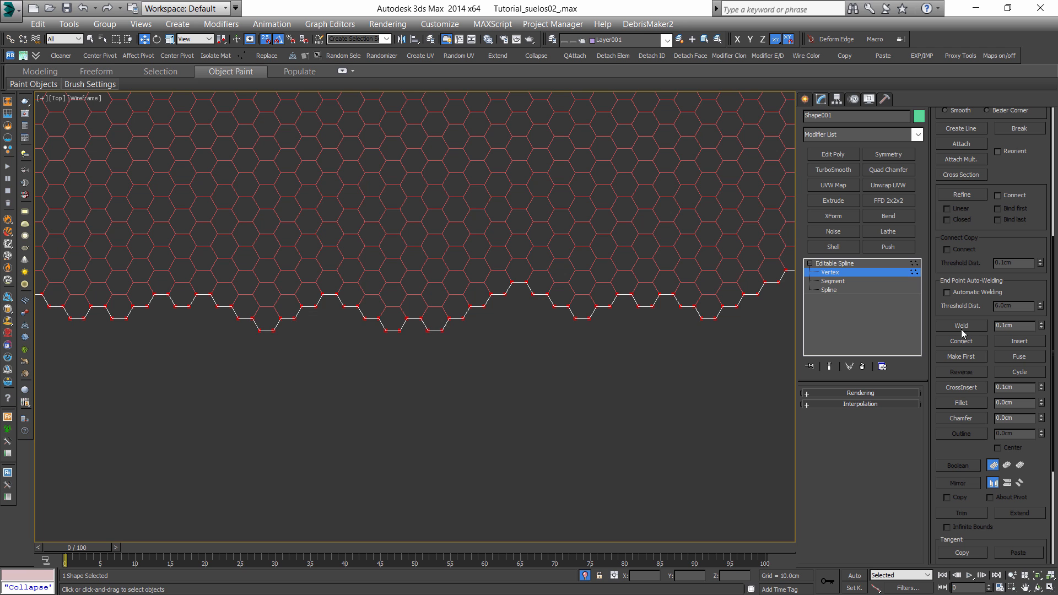
{"action": "scroll", "coordinate": [517, 303], "scroll_direction": "down", "scroll_amount": 3}
{"action": "right_click", "coordinate": [547, 292]}
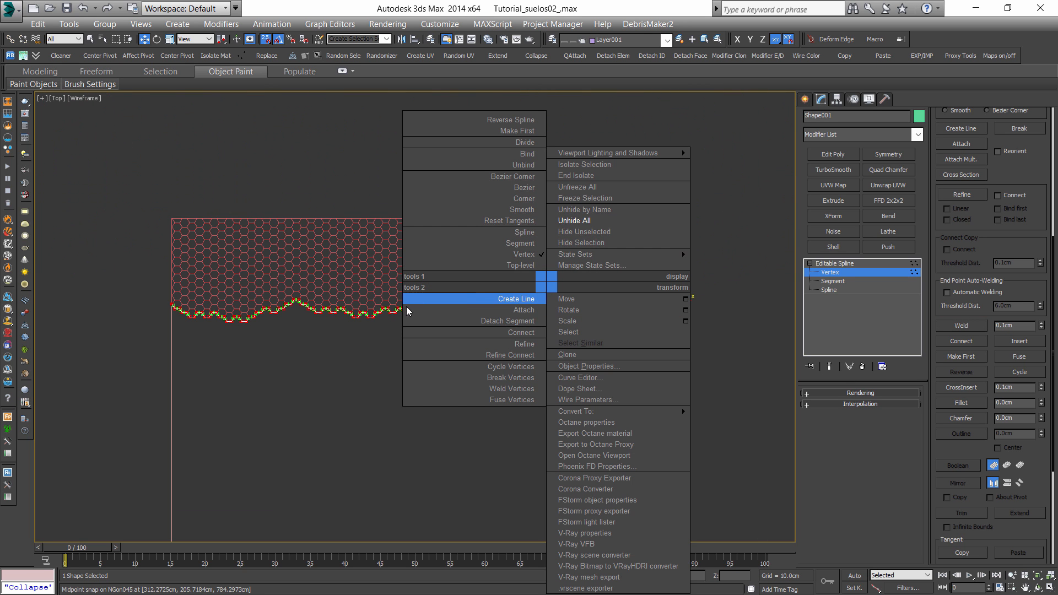
{"action": "left_click", "coordinate": [524, 198]}
Check the border spline's joints by selecting individual vertices along it.
{"action": "scroll", "coordinate": [532, 353], "scroll_direction": "up", "scroll_amount": 10}
{"action": "left_click_drag", "start_coordinate": [389, 338], "coordinate": [387, 335]}
{"action": "left_click_drag", "start_coordinate": [487, 310], "coordinate": [462, 282]}
{"action": "left_click_drag", "start_coordinate": [604, 356], "coordinate": [536, 284]}
{"action": "scroll", "coordinate": [557, 315], "scroll_direction": "down", "scroll_amount": 10}
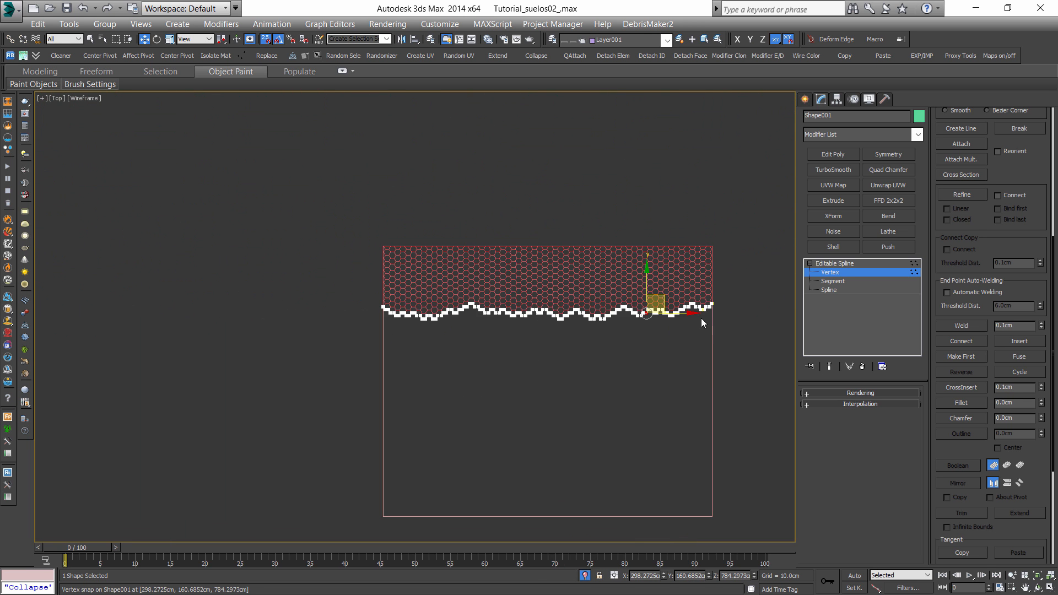
{"action": "scroll", "coordinate": [701, 319], "scroll_direction": "up", "scroll_amount": 2}
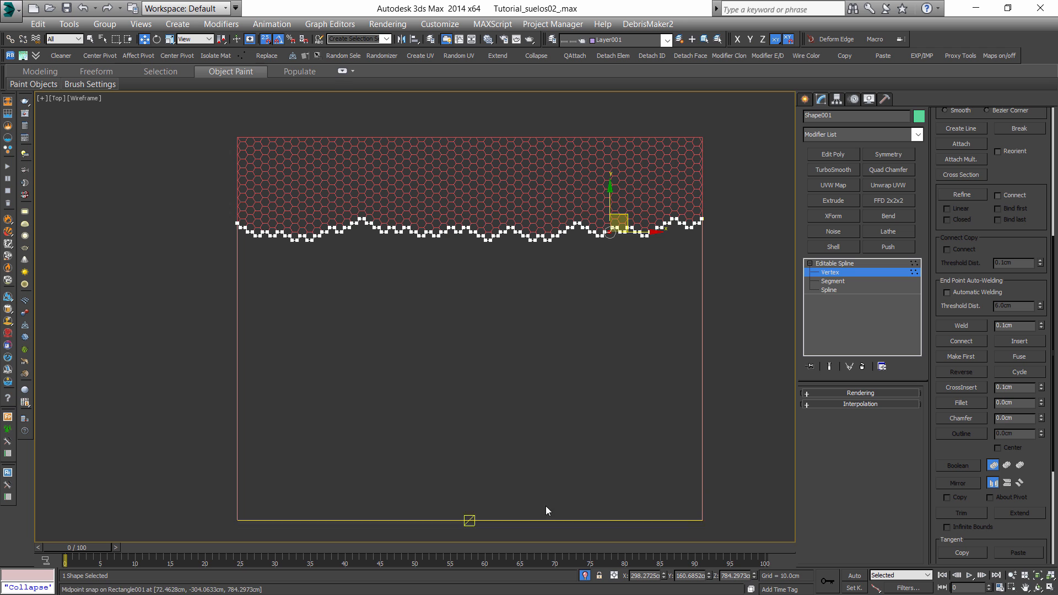
Draw a snapped line from the border's right end around the floor's two lower corners up to the border's left end.
{"action": "left_click", "coordinate": [807, 102]}
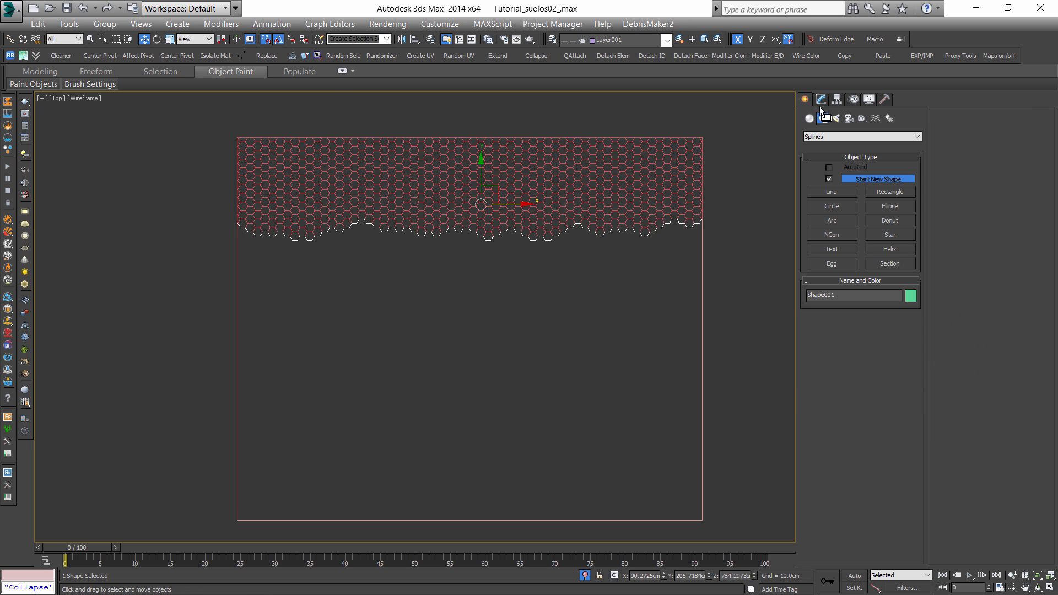
{"action": "left_click", "coordinate": [840, 194]}
{"action": "scroll", "coordinate": [701, 220], "scroll_direction": "up", "scroll_amount": 5}
{"action": "left_click", "coordinate": [657, 172]}
{"action": "scroll", "coordinate": [694, 270], "scroll_direction": "down", "scroll_amount": 6}
{"action": "left_click", "coordinate": [709, 364]}
{"action": "left_click", "coordinate": [476, 364]}
{"action": "scroll", "coordinate": [475, 232], "scroll_direction": "up", "scroll_amount": 10}
{"action": "middle_click_drag", "start_coordinate": [501, 220], "coordinate": [469, 325]}
{"action": "left_click", "coordinate": [452, 178]}
{"action": "right_click", "coordinate": [521, 277]}
{"action": "left_click", "coordinate": [540, 244]}
{"action": "right_click", "coordinate": [599, 288]}
{"action": "right_click", "coordinate": [597, 302]}
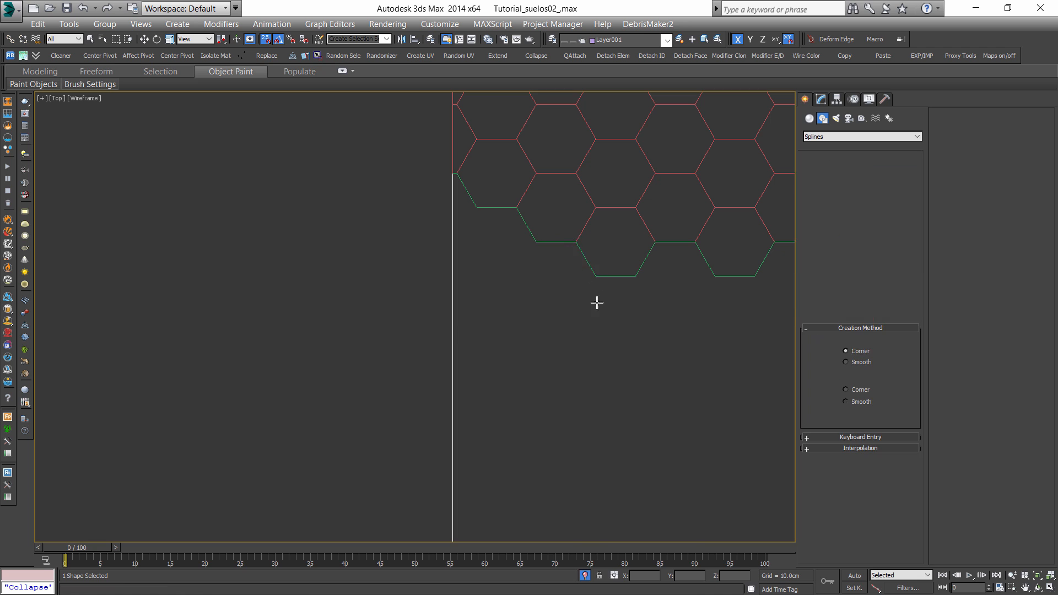
{"action": "right_click", "coordinate": [553, 284]}
Isolate the border spline and the new three-sided line, hiding the tile mesh and floor.
{"action": "left_click", "coordinate": [758, 377]}
{"action": "left_click", "coordinate": [716, 277], "text": "ctrl"}
{"action": "key", "text": "alt+q"}
{"action": "left_click", "coordinate": [646, 321]}
{"action": "left_click", "coordinate": [547, 133]}
{"action": "middle_click_drag", "start_coordinate": [548, 188], "coordinate": [550, 293]}
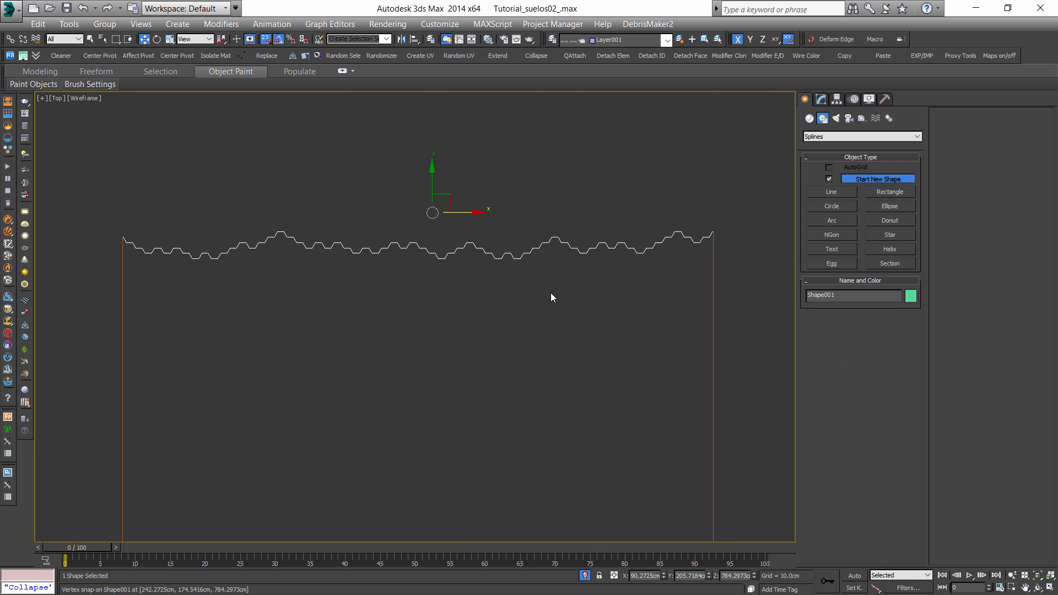
{"action": "scroll", "coordinate": [551, 292], "scroll_direction": "down", "scroll_amount": 2}
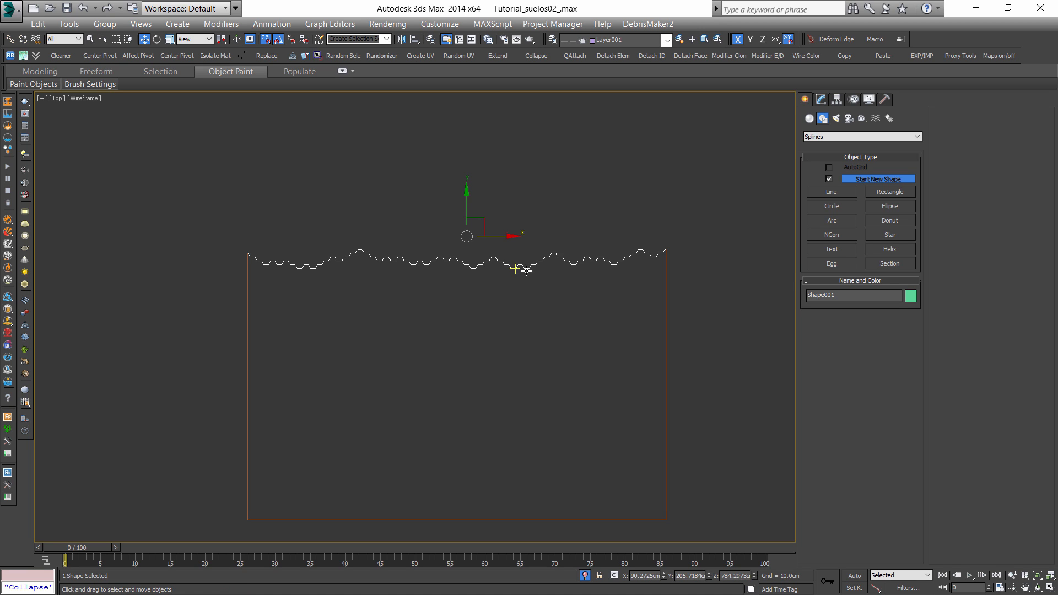
Attach the jagged border spline to the three-sided line.
{"action": "left_click", "coordinate": [666, 347]}
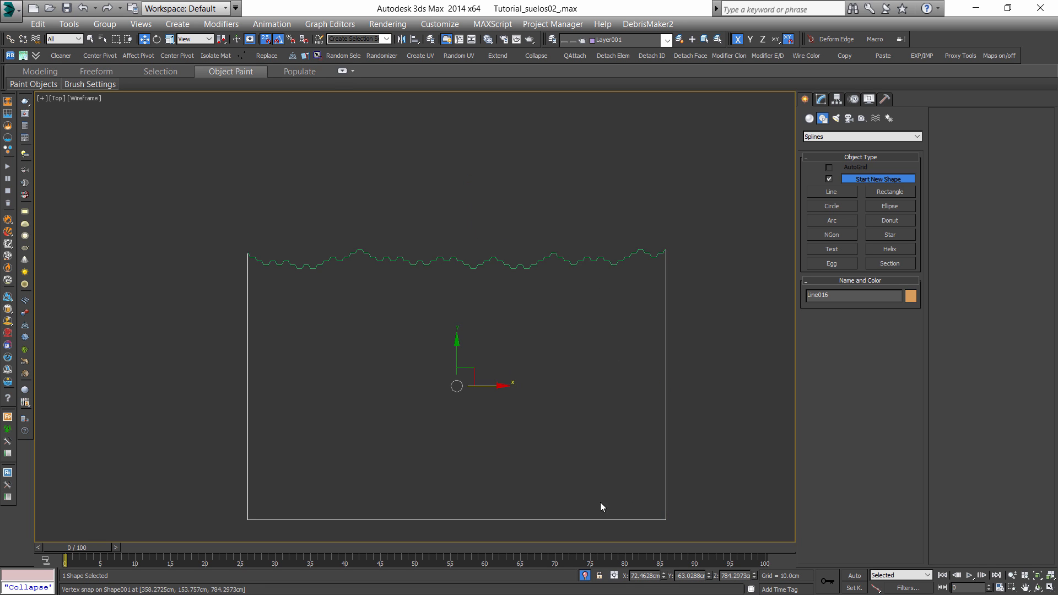
{"action": "scroll", "coordinate": [564, 423], "scroll_direction": "down", "scroll_amount": 3}
{"action": "middle_click_drag", "start_coordinate": [564, 423], "coordinate": [554, 385], "text": "alt"}
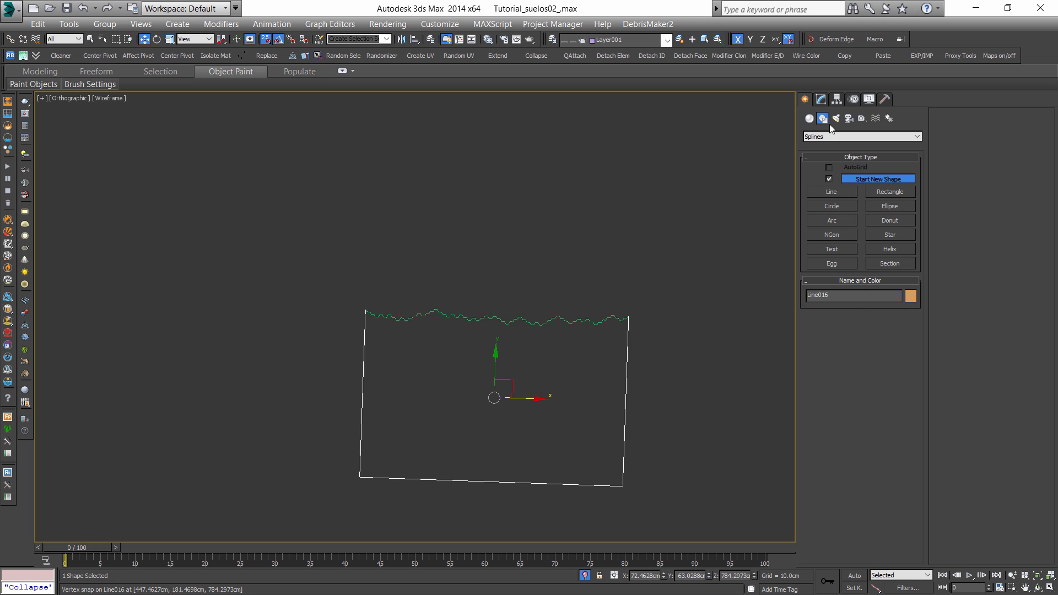
{"action": "left_click", "coordinate": [821, 99]}
{"action": "left_click", "coordinate": [960, 395]}
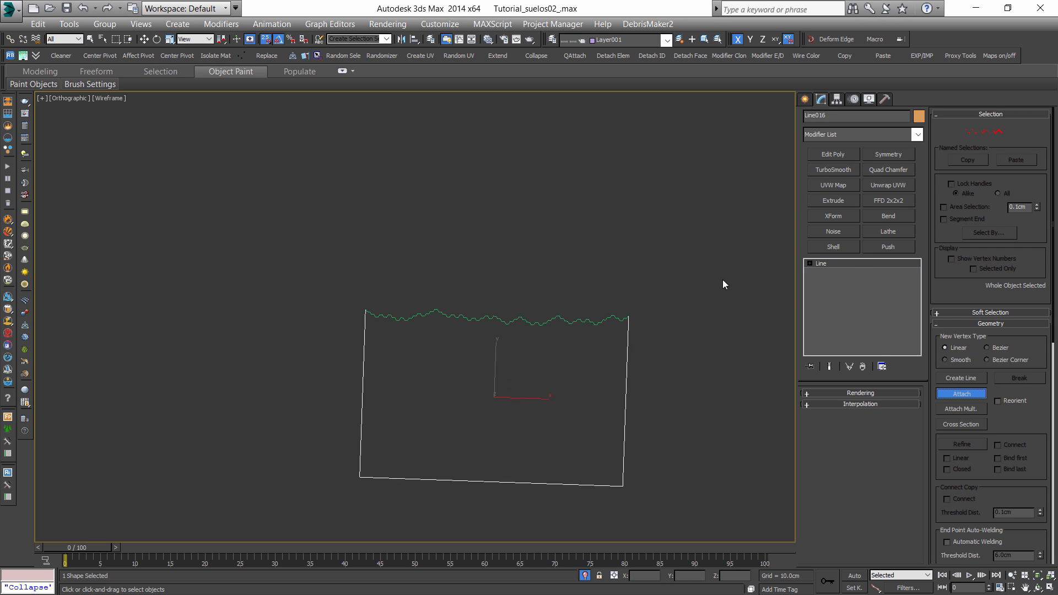
{"action": "left_click", "coordinate": [572, 323]}
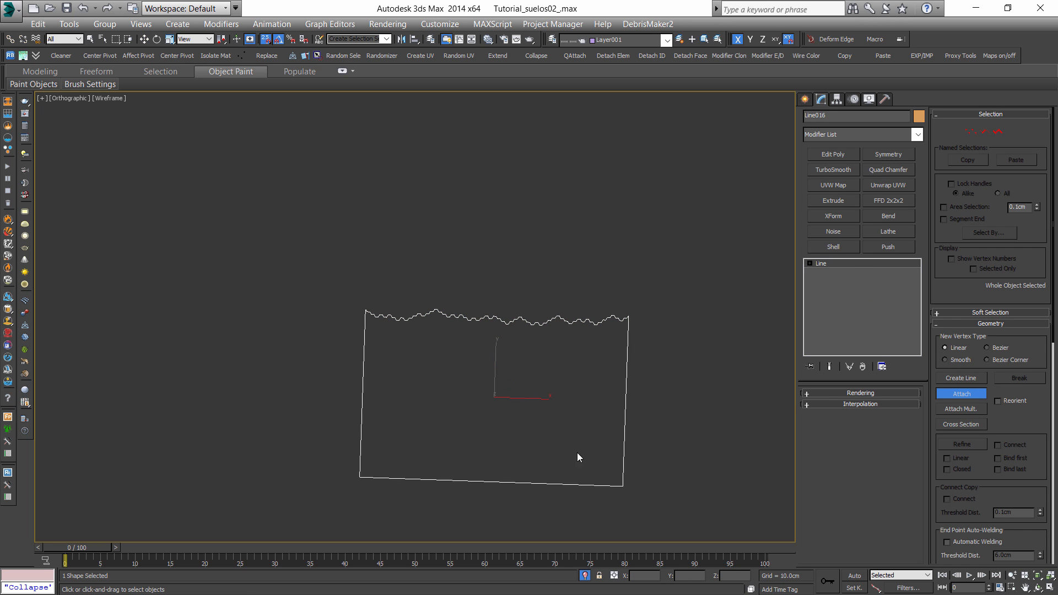
{"action": "right_click", "coordinate": [652, 362]}
Delete the short horizontal segment at the right end of the jagged border.
{"action": "middle_click_drag", "start_coordinate": [597, 392], "coordinate": [467, 332]}
{"action": "scroll", "coordinate": [467, 332], "scroll_direction": "down", "scroll_amount": 4}
{"action": "scroll", "coordinate": [467, 332], "scroll_direction": "up", "scroll_amount": 4}
{"action": "key", "text": "t"}
{"action": "scroll", "coordinate": [432, 368], "scroll_direction": "down", "scroll_amount": 3}
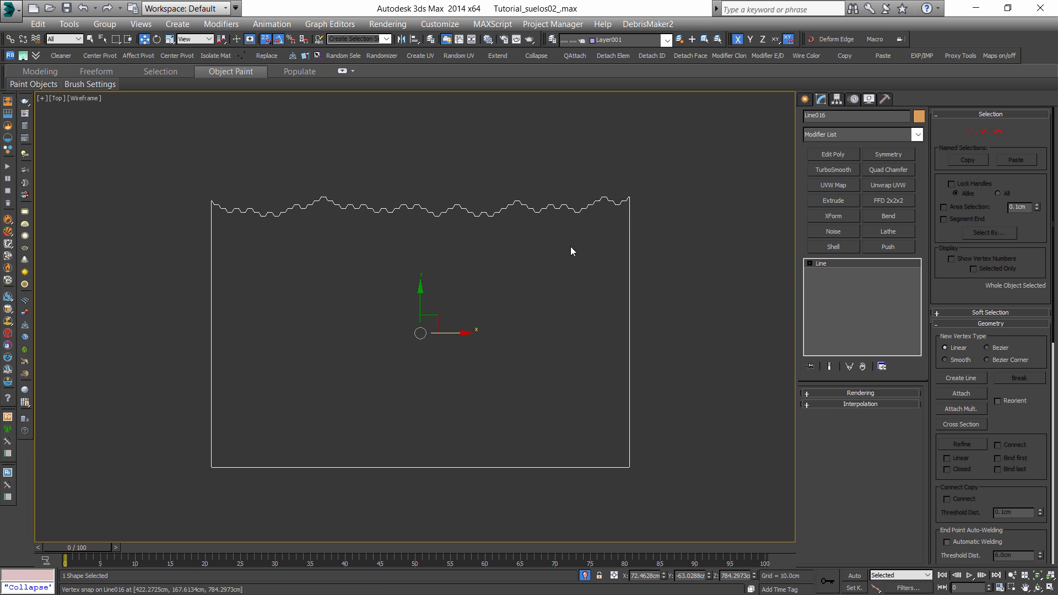
{"action": "scroll", "coordinate": [668, 188], "scroll_direction": "up", "scroll_amount": 3}
{"action": "key", "text": "1"}
{"action": "scroll", "coordinate": [558, 215], "scroll_direction": "up", "scroll_amount": 6}
{"action": "scroll", "coordinate": [545, 266], "scroll_direction": "up", "scroll_amount": 3}
{"action": "left_click_drag", "start_coordinate": [536, 255], "coordinate": [624, 370]}
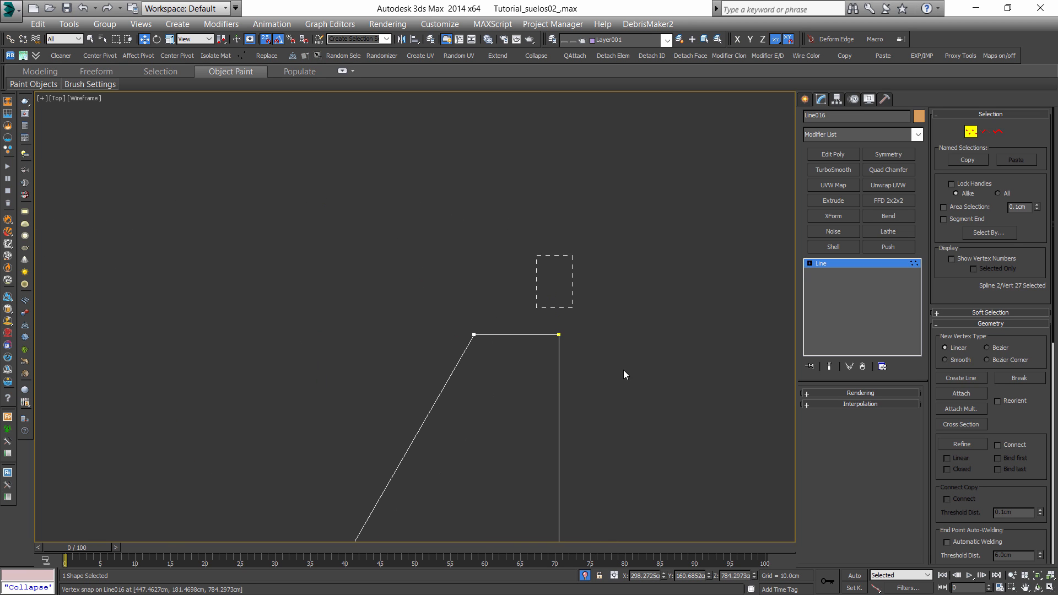
{"action": "key", "text": "2"}
{"action": "left_click", "coordinate": [530, 334]}
{"action": "key", "text": "Delete"}
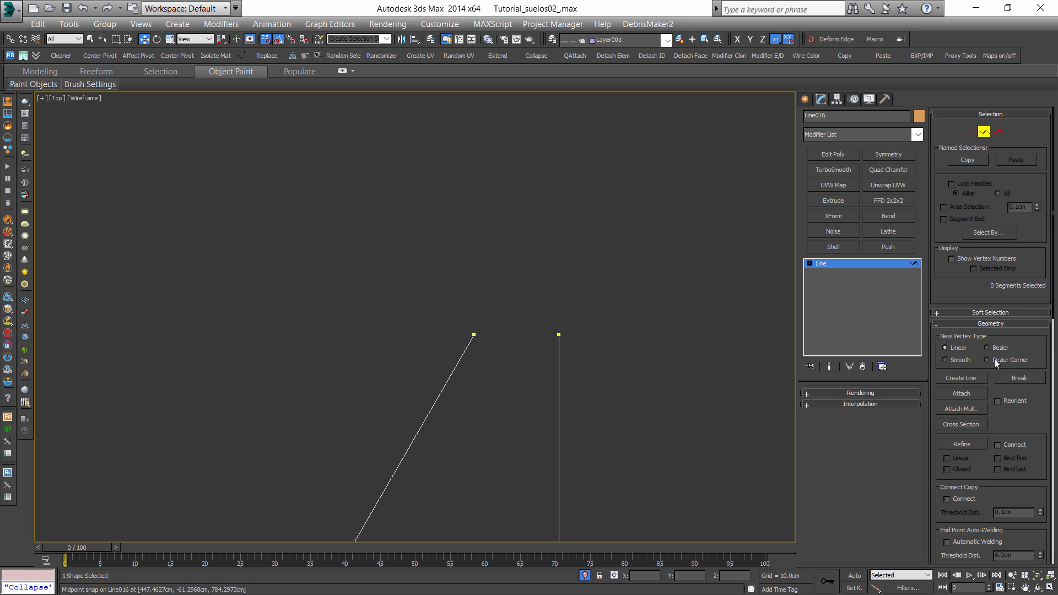
Connect the open end vertices of the border and the vertical line at the outline's right corner.
{"action": "key", "text": "1"}
{"action": "left_click_drag", "start_coordinate": [1023, 516], "coordinate": [1025, 322]}
{"action": "left_click", "coordinate": [962, 401]}
{"action": "left_click_drag", "start_coordinate": [473, 334], "coordinate": [559, 335]}
Delete the short horizontal segment at the left end of the jagged border and switch to vertex editing.
{"action": "scroll", "coordinate": [582, 386], "scroll_direction": "down", "scroll_amount": 15}
{"action": "middle_click_drag", "start_coordinate": [138, 435], "coordinate": [421, 363]}
{"action": "scroll", "coordinate": [422, 362], "scroll_direction": "up", "scroll_amount": 9}
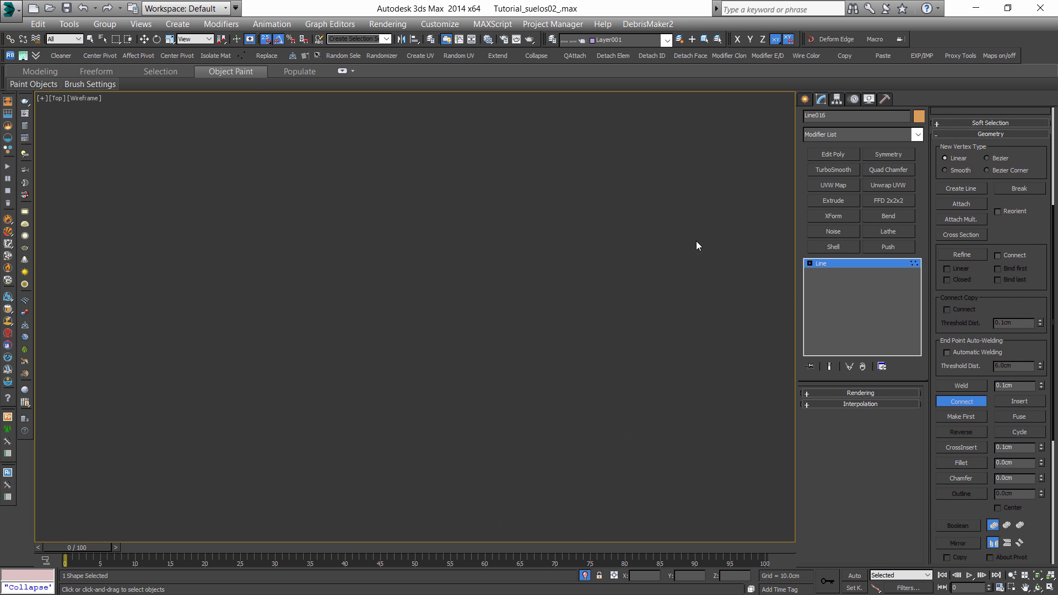
{"action": "key", "text": "w"}
{"action": "middle_click_drag", "start_coordinate": [696, 241], "coordinate": [536, 305]}
{"action": "scroll", "coordinate": [490, 329], "scroll_direction": "up", "scroll_amount": 9}
{"action": "scroll", "coordinate": [396, 366], "scroll_direction": "up", "scroll_amount": 4}
{"action": "key", "text": "2"}
{"action": "left_click_drag", "start_coordinate": [298, 344], "coordinate": [301, 407]}
{"action": "key", "text": "Delete"}
{"action": "key", "text": "1"}
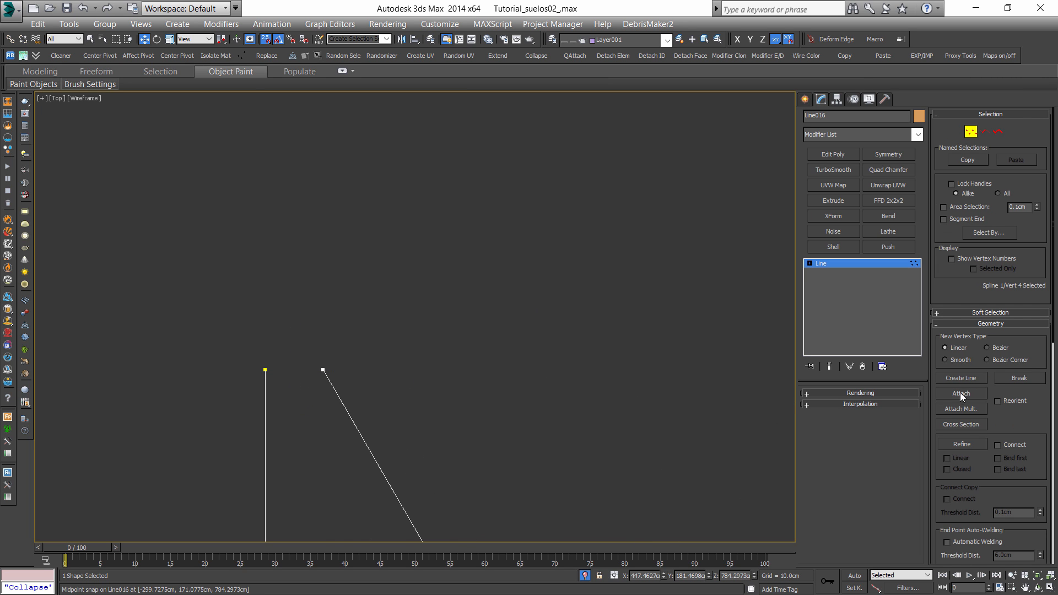
Connect the open end vertices of the border and the vertical line at the outline's left corner.
{"action": "scroll", "coordinate": [993, 430], "scroll_direction": "down", "scroll_amount": 3}
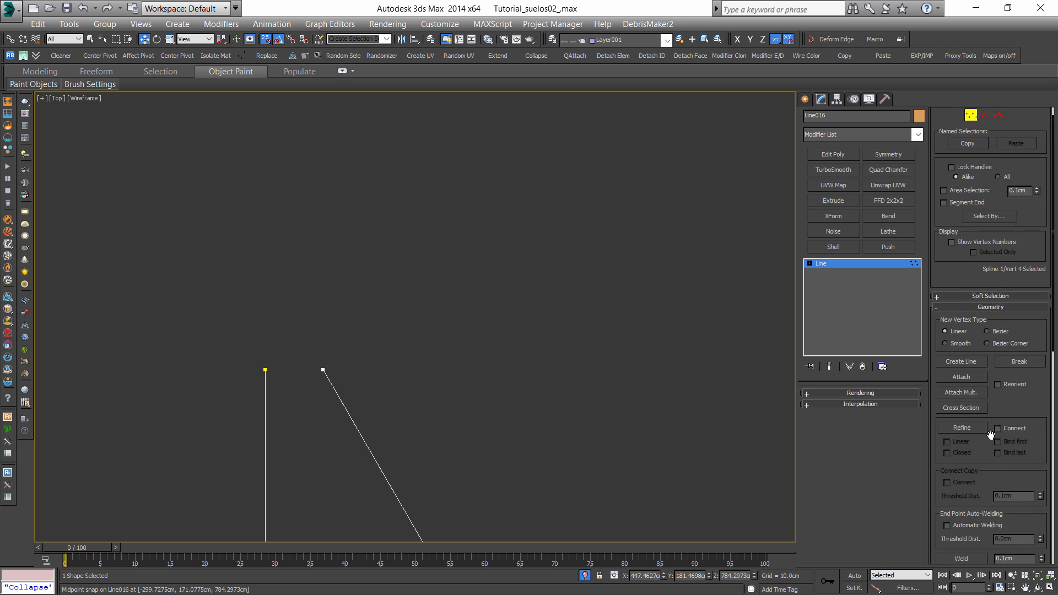
{"action": "left_click", "coordinate": [961, 508]}
{"action": "left_click_drag", "start_coordinate": [324, 369], "coordinate": [325, 370]}
Select all vertices of the closed outline and convert them to Corner type.
{"action": "scroll", "coordinate": [465, 362], "scroll_direction": "down", "scroll_amount": 8}
{"action": "key", "text": "ctrl+a"}
{"action": "right_click", "coordinate": [453, 284]}
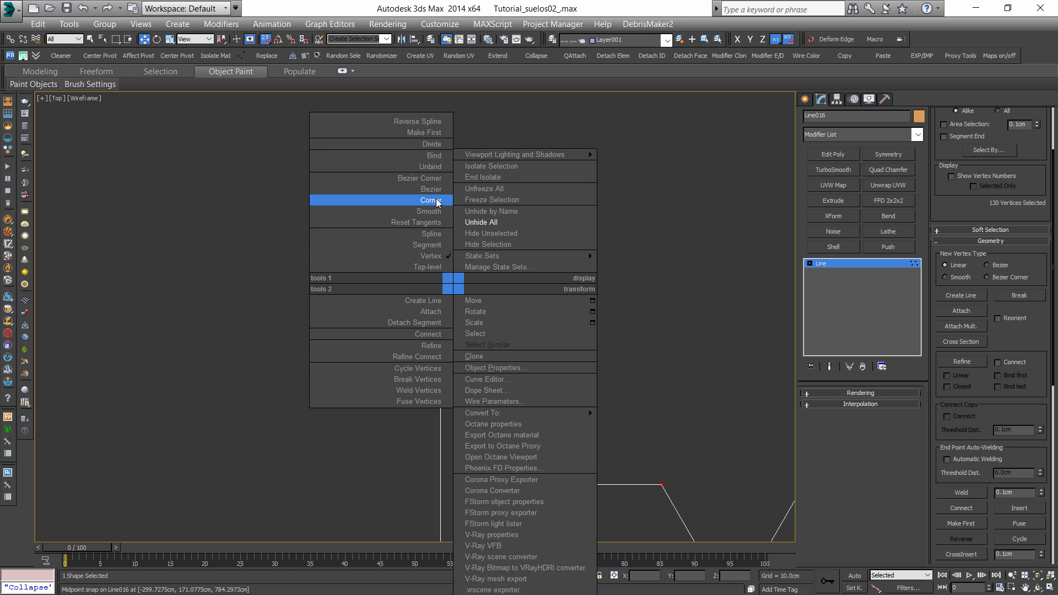
{"action": "left_click", "coordinate": [439, 203]}
{"action": "scroll", "coordinate": [366, 217], "scroll_direction": "down", "scroll_amount": 12}
{"action": "middle_click_drag", "start_coordinate": [505, 268], "coordinate": [454, 235], "text": "alt"}
{"action": "left_click", "coordinate": [454, 235]}
Convert the closed outline to an editable poly and display it shaded with edged faces.
{"action": "scroll", "coordinate": [438, 229], "scroll_direction": "up", "scroll_amount": 5}
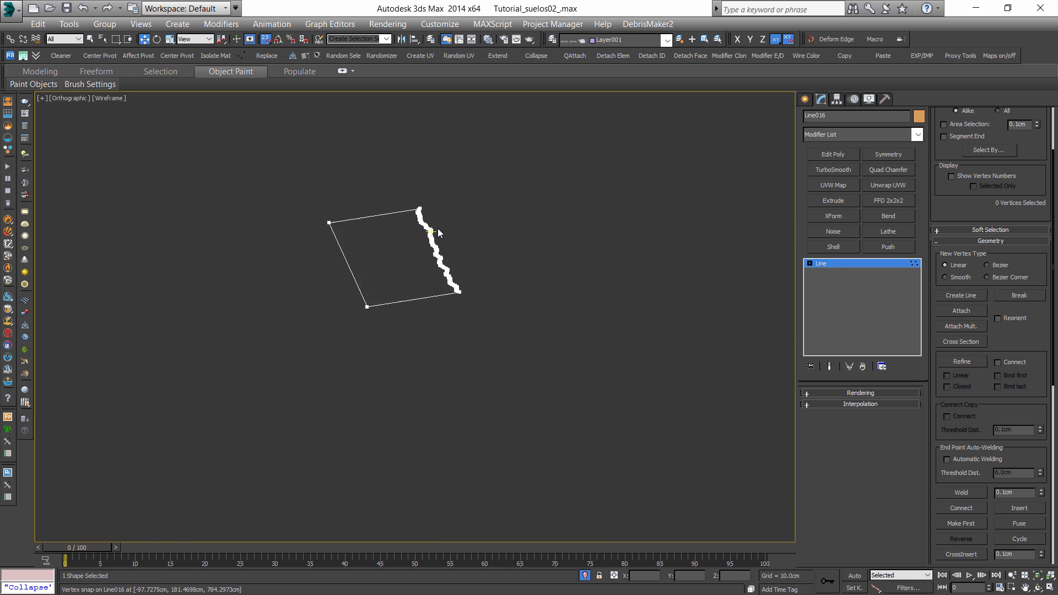
{"action": "left_click", "coordinate": [833, 264]}
{"action": "right_click", "coordinate": [834, 264]}
{"action": "left_click", "coordinate": [871, 392]}
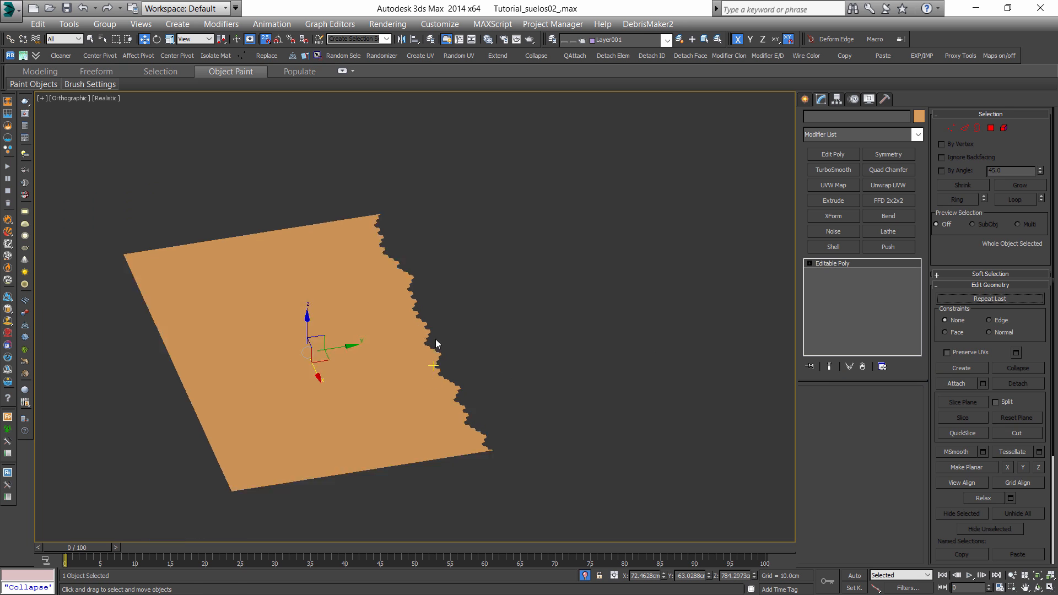
{"action": "scroll", "coordinate": [457, 315], "scroll_direction": "down", "scroll_amount": 3}
{"action": "key", "text": "F4"}
{"action": "scroll", "coordinate": [503, 338], "scroll_direction": "up", "scroll_amount": 12}
{"action": "scroll", "coordinate": [592, 326], "scroll_direction": "down", "scroll_amount": 12}
{"action": "key", "text": "q"}
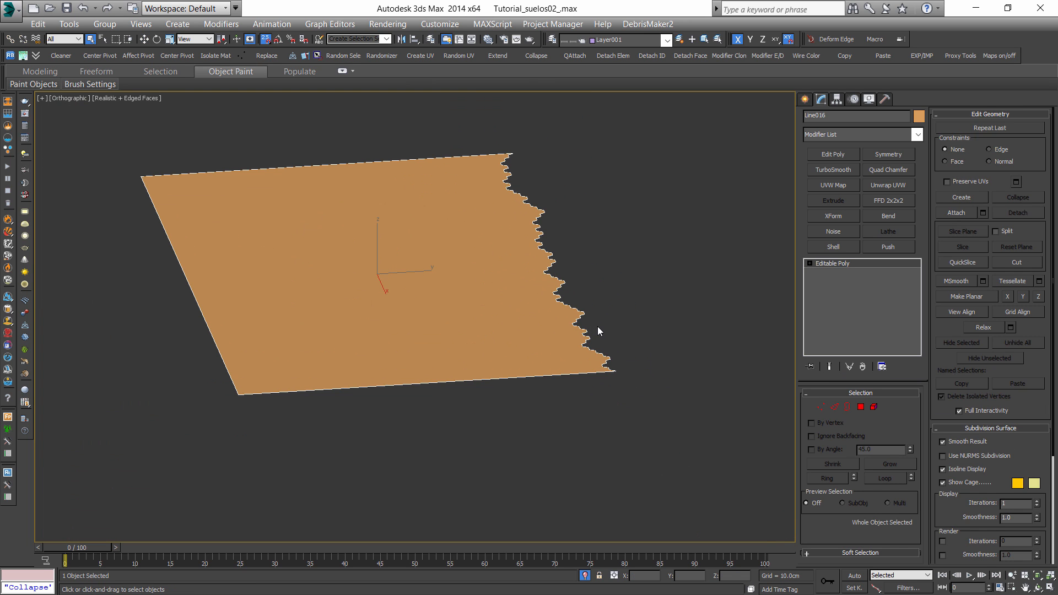
Isolate the new floor surface together with the hexagonal tile floor, show them shaded, and select the new surface.
{"action": "key", "text": "F3"}
{"action": "left_click", "coordinate": [584, 575]}
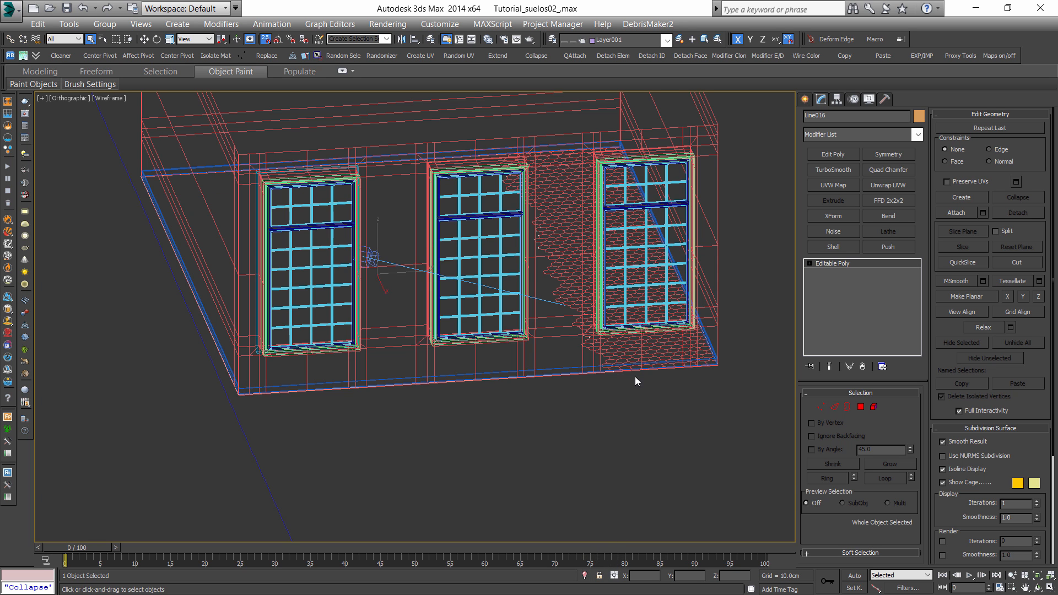
{"action": "scroll", "coordinate": [608, 390], "scroll_direction": "up", "scroll_amount": 3}
{"action": "left_click", "coordinate": [576, 439]}
{"action": "key", "text": "alt+q"}
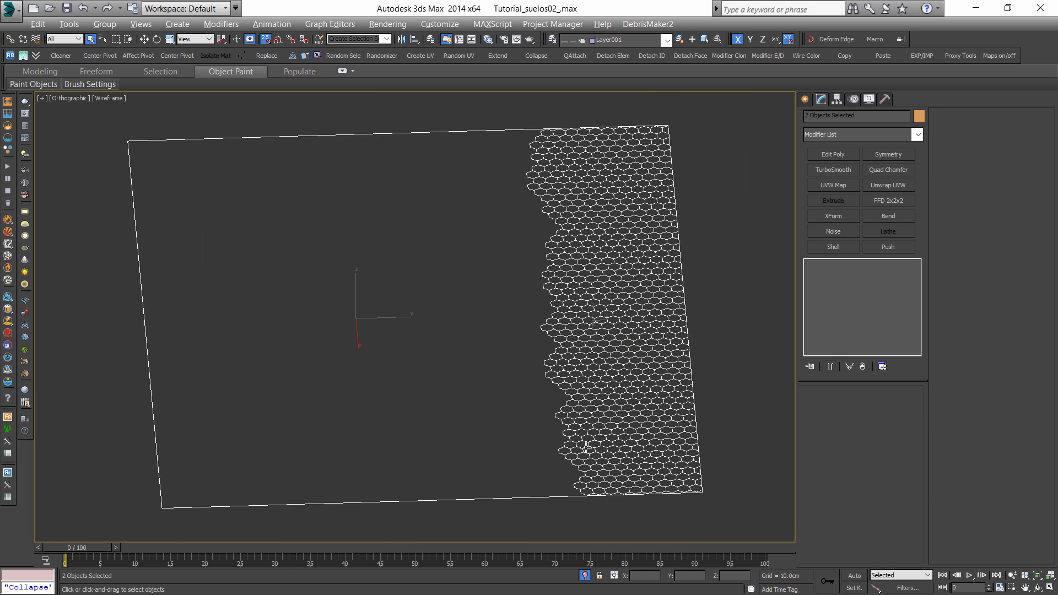
{"action": "key", "text": "F3"}
{"action": "scroll", "coordinate": [446, 440], "scroll_direction": "down", "scroll_amount": 2}
{"action": "left_click", "coordinate": [339, 374]}
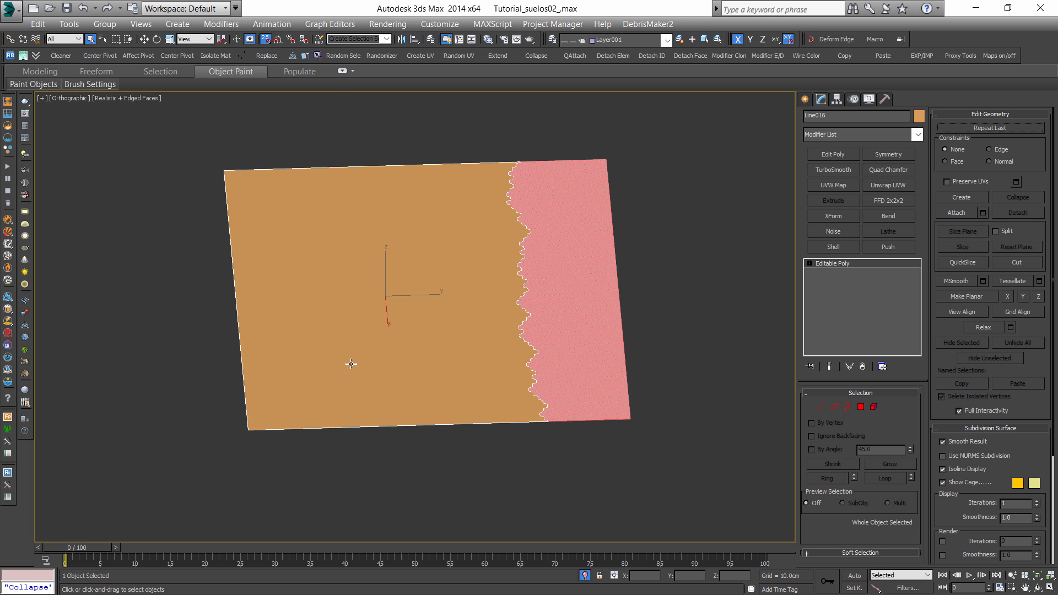
{"action": "left_click_drag", "start_coordinate": [673, 468], "coordinate": [606, 417]}
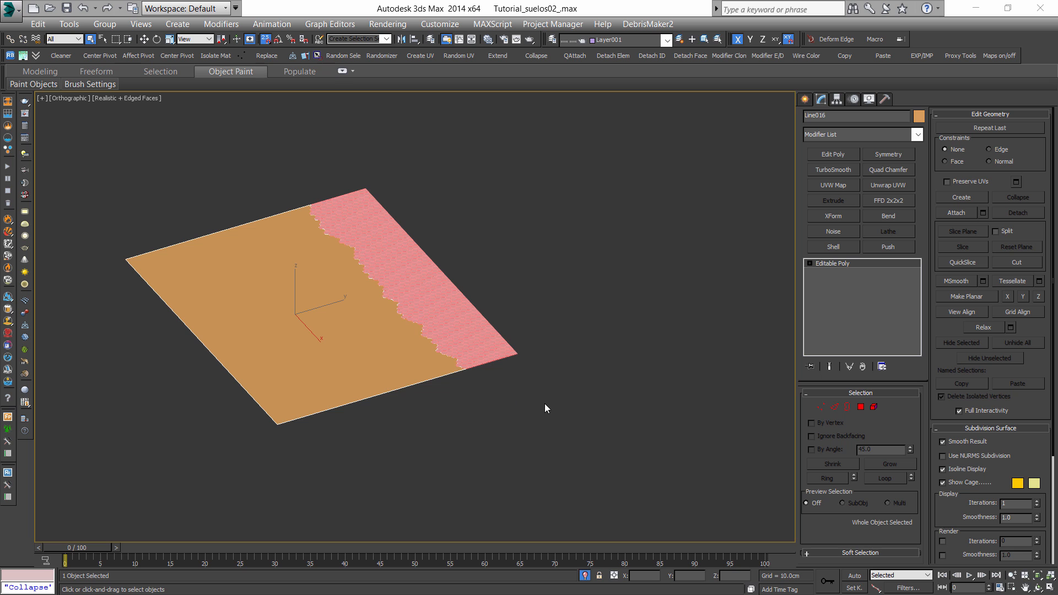
Apply the FloorGenerator modifier to the new floor surface.
{"action": "left_click", "coordinate": [873, 137]}
{"action": "key", "text": "f"}
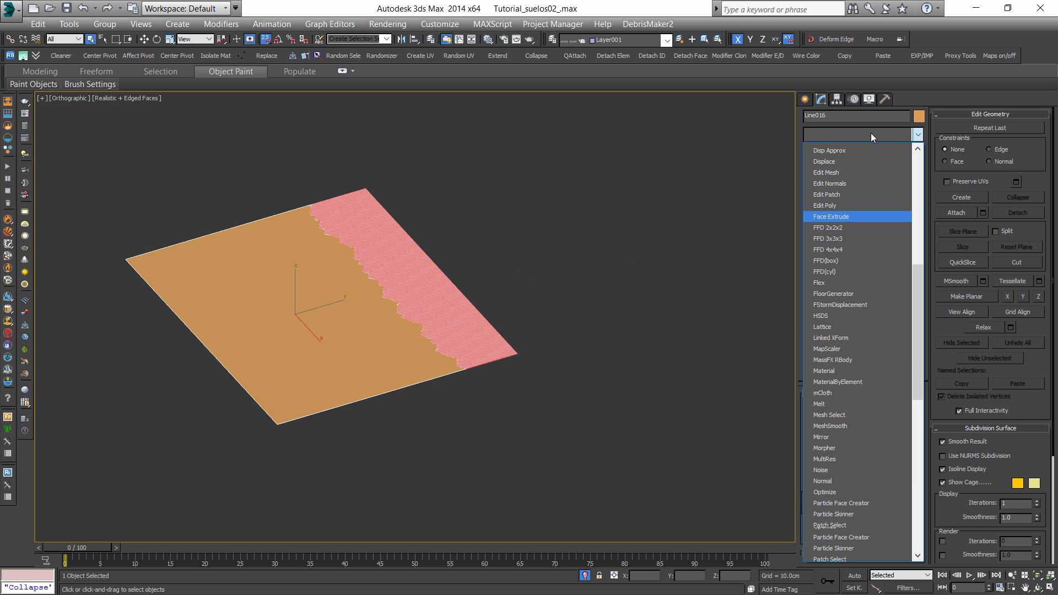
{"action": "key", "text": "f"}
{"action": "key", "text": "f"}
{"action": "key", "text": "f"}
{"action": "key", "text": "f"}
{"action": "key", "text": "f"}
{"action": "key", "text": "f"}
{"action": "key", "text": "f"}
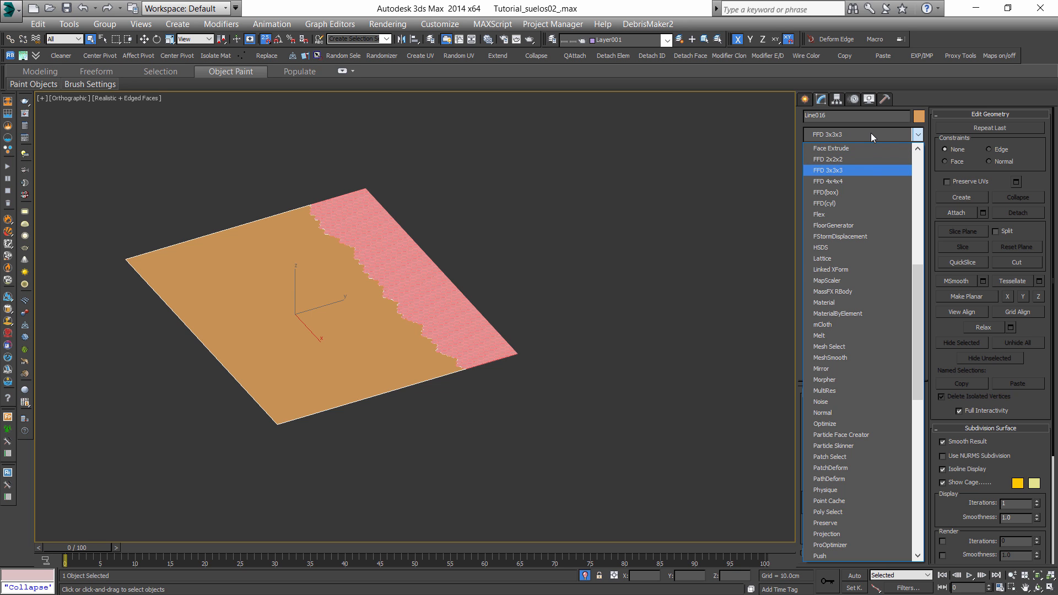
{"action": "key", "text": "Return"}
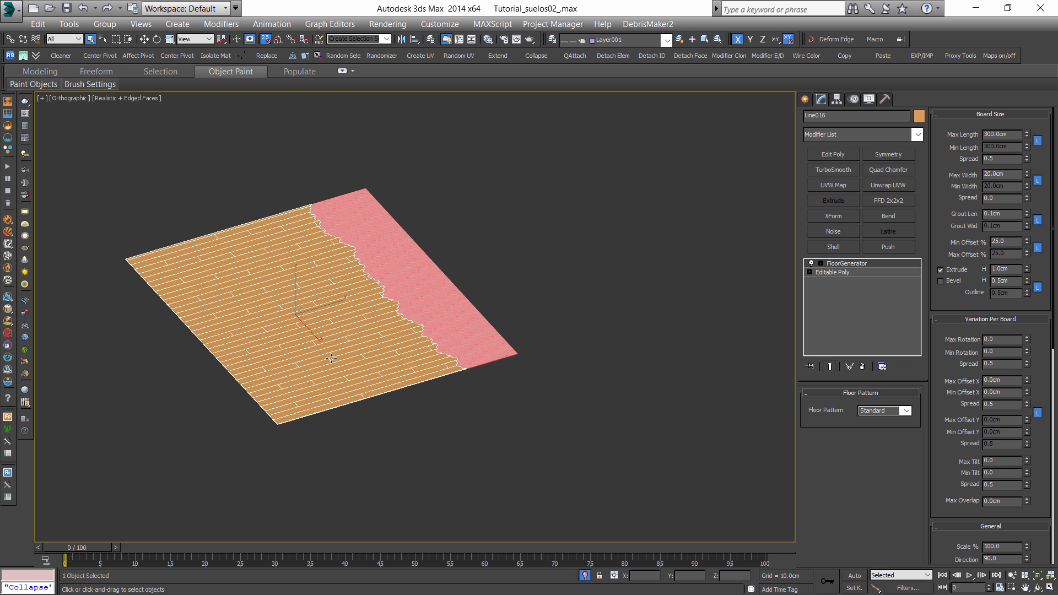
Set the floorboards' Min Offset to 50% in the FloorGenerator settings.
{"action": "middle_click_drag", "start_coordinate": [402, 336], "coordinate": [358, 387]}
{"action": "key", "text": "t"}
{"action": "scroll", "coordinate": [503, 360], "scroll_direction": "up", "scroll_amount": 10}
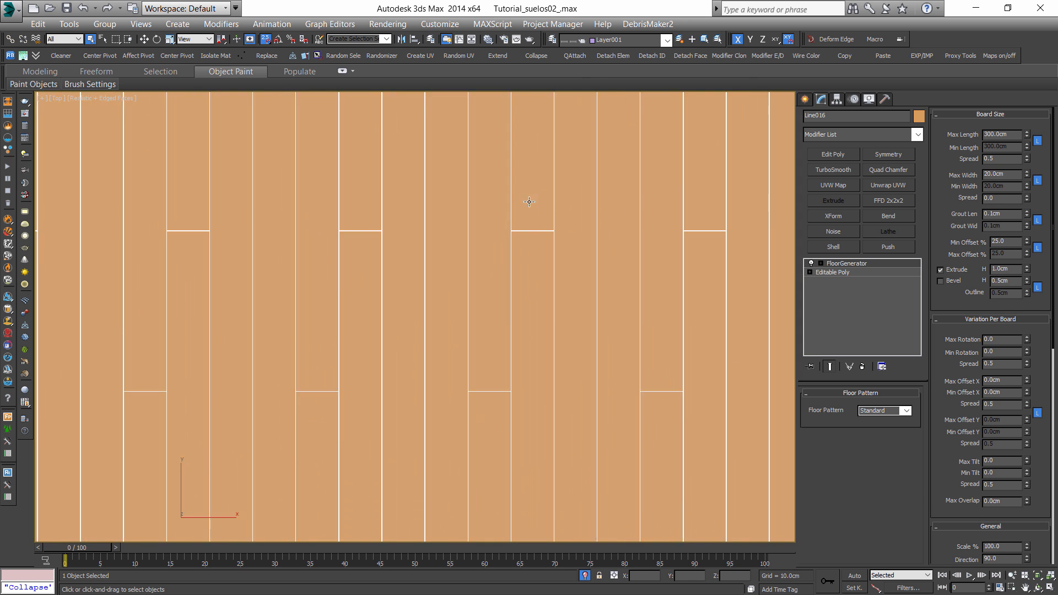
{"action": "scroll", "coordinate": [538, 300], "scroll_direction": "down", "scroll_amount": 3}
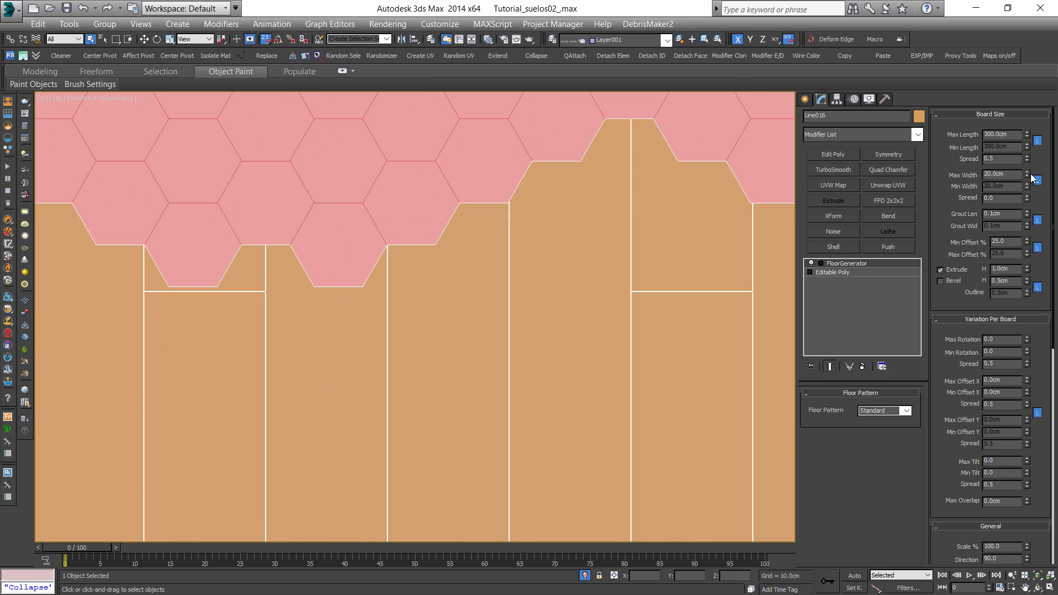
{"action": "double_click", "coordinate": [1010, 134]}
{"action": "middle_click_drag", "start_coordinate": [759, 212], "coordinate": [628, 238]}
{"action": "scroll", "coordinate": [626, 219], "scroll_direction": "up", "scroll_amount": 3}
{"action": "scroll", "coordinate": [637, 234], "scroll_direction": "down", "scroll_amount": 5}
{"action": "type", "text": "50"}
{"action": "key", "text": "Return"}
{"action": "scroll", "coordinate": [675, 344], "scroll_direction": "down", "scroll_amount": 5}
{"action": "middle_click_drag", "start_coordinate": [675, 344], "coordinate": [608, 306]}
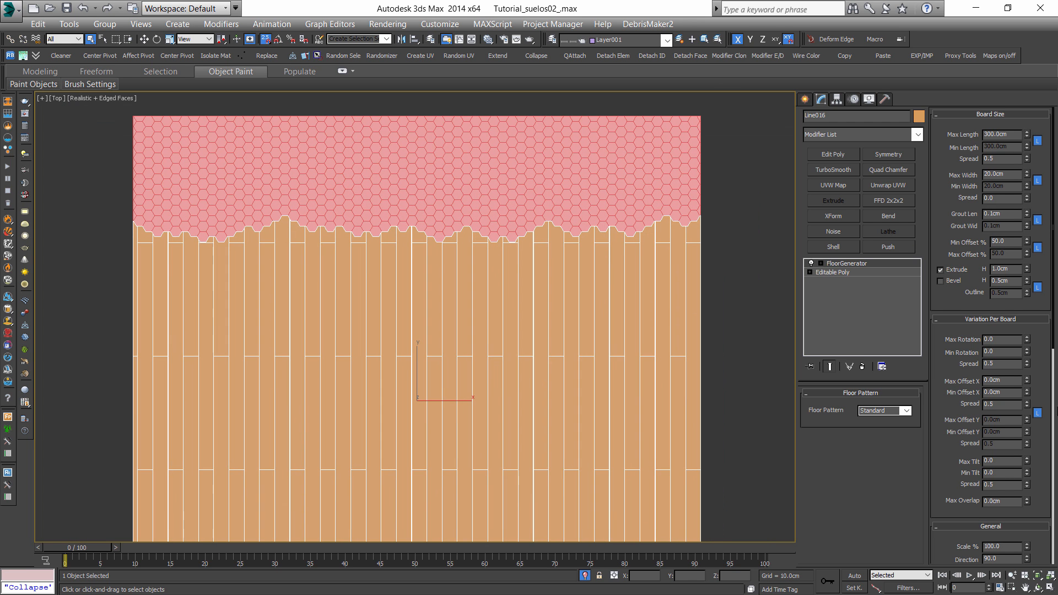
Set the floorboards' extrude height to 2 cm.
{"action": "middle_click_drag", "start_coordinate": [722, 244], "coordinate": [701, 304]}
{"action": "double_click", "coordinate": [1004, 269]}
{"action": "type", "text": "2"}
{"action": "key", "text": "Return"}
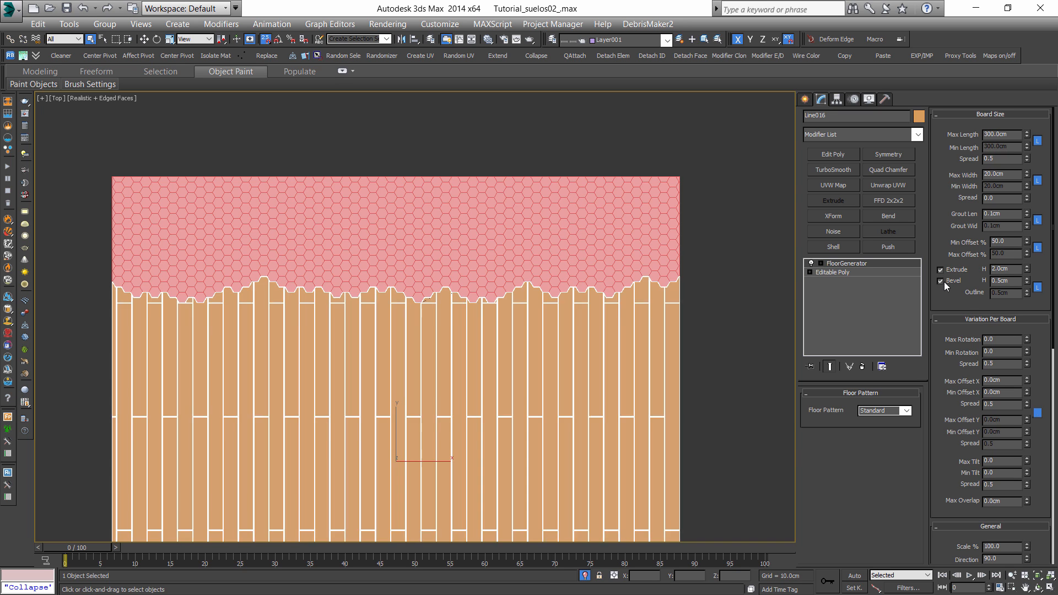
Set the grout length between the boards to 0 cm and check the seams along the jagged edge.
{"action": "scroll", "coordinate": [660, 284], "scroll_direction": "up", "scroll_amount": 5}
{"action": "scroll", "coordinate": [659, 284], "scroll_direction": "up", "scroll_amount": 5}
{"action": "middle_click_drag", "start_coordinate": [497, 142], "coordinate": [514, 240]}
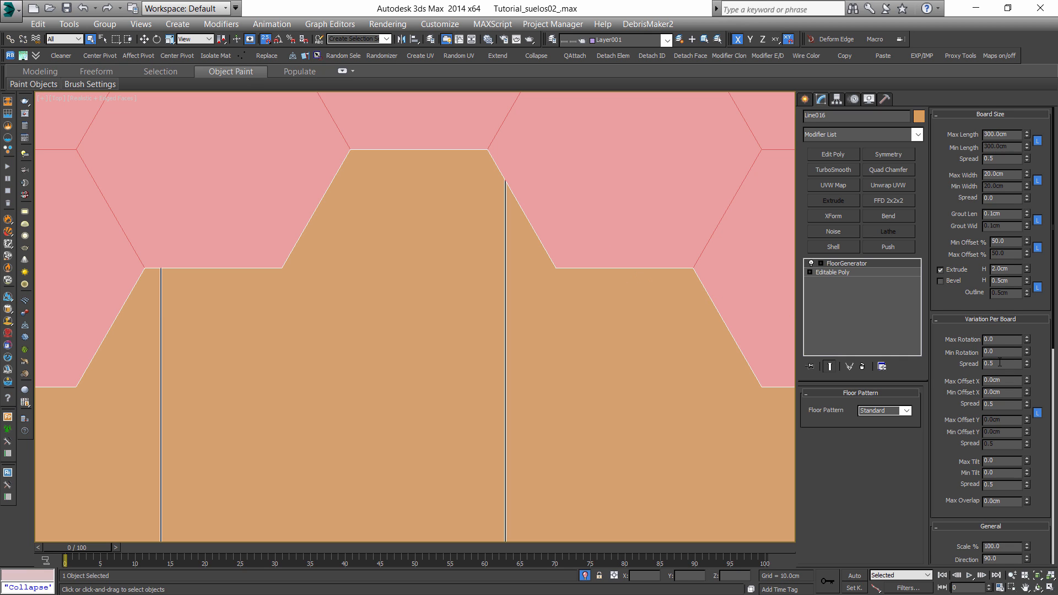
{"action": "key", "text": "Return"}
{"action": "left_click_drag", "start_coordinate": [1000, 217], "coordinate": [935, 218]}
{"action": "scroll", "coordinate": [533, 297], "scroll_direction": "down", "scroll_amount": 8}
{"action": "scroll", "coordinate": [532, 303], "scroll_direction": "up", "scroll_amount": 6}
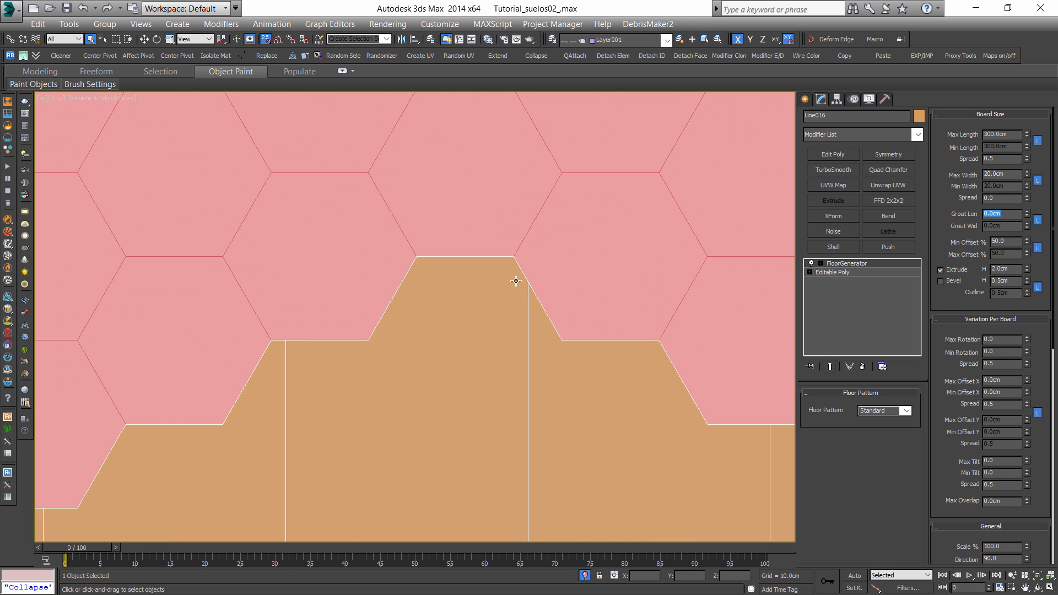
{"action": "scroll", "coordinate": [521, 255], "scroll_direction": "up", "scroll_amount": 6}
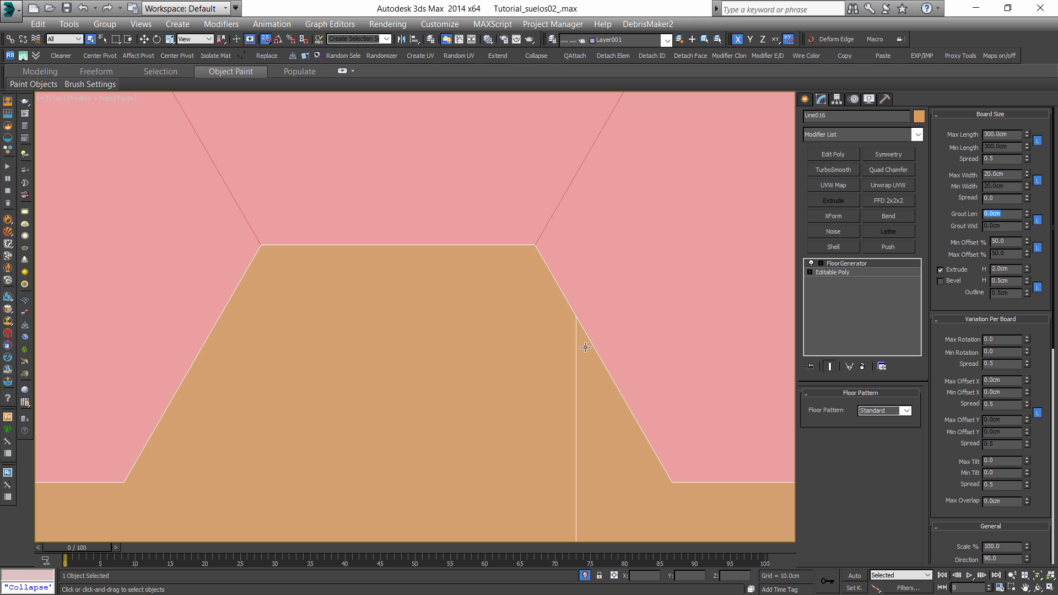
{"action": "middle_click_drag", "start_coordinate": [582, 508], "coordinate": [552, 302]}
{"action": "scroll", "coordinate": [610, 234], "scroll_direction": "up", "scroll_amount": 6}
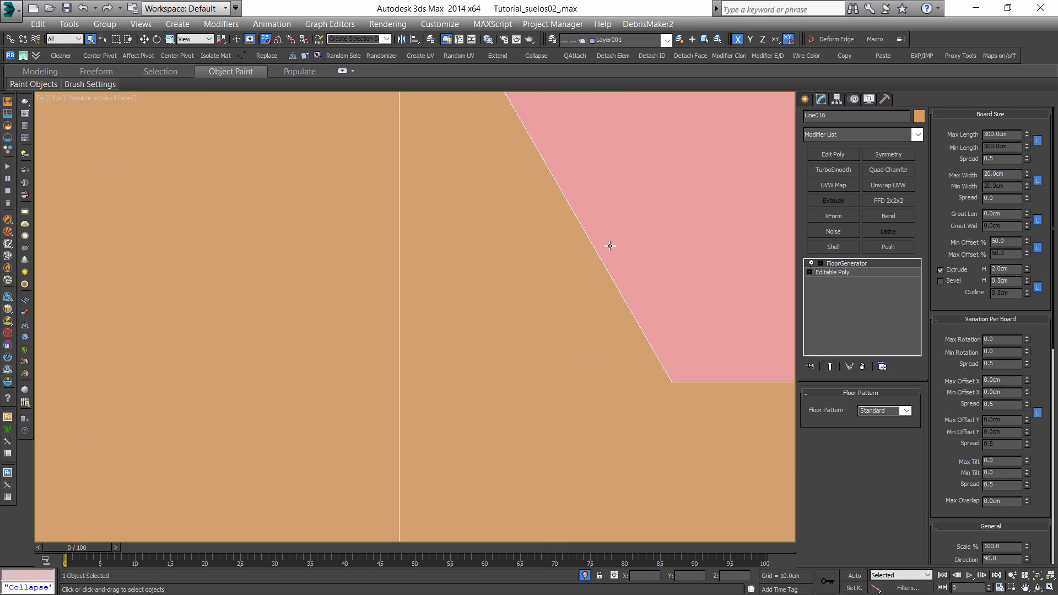
{"action": "scroll", "coordinate": [633, 195], "scroll_direction": "down", "scroll_amount": 6}
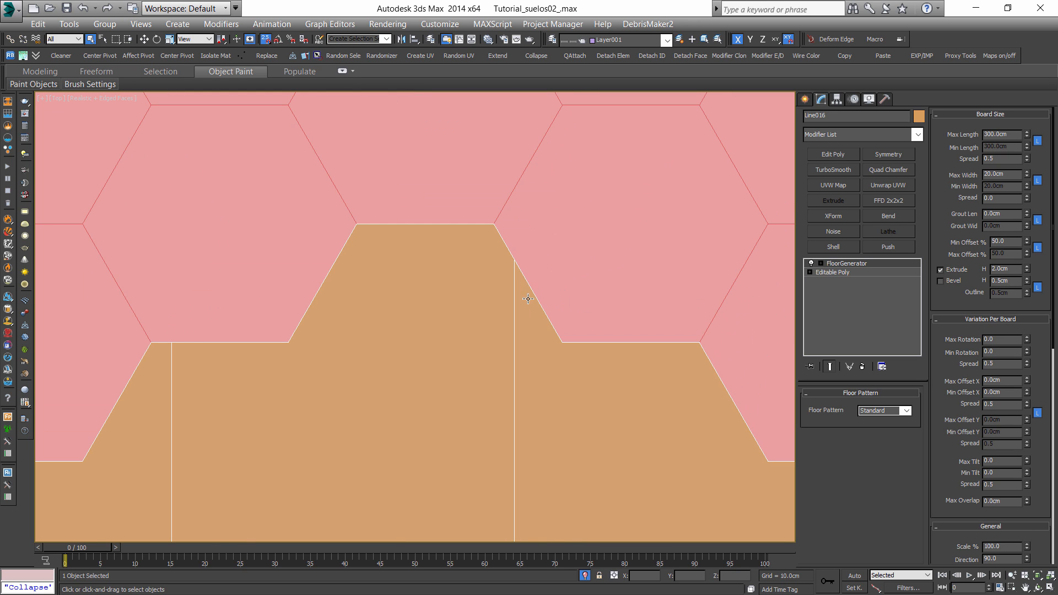
{"action": "scroll", "coordinate": [535, 310], "scroll_direction": "up", "scroll_amount": 2}
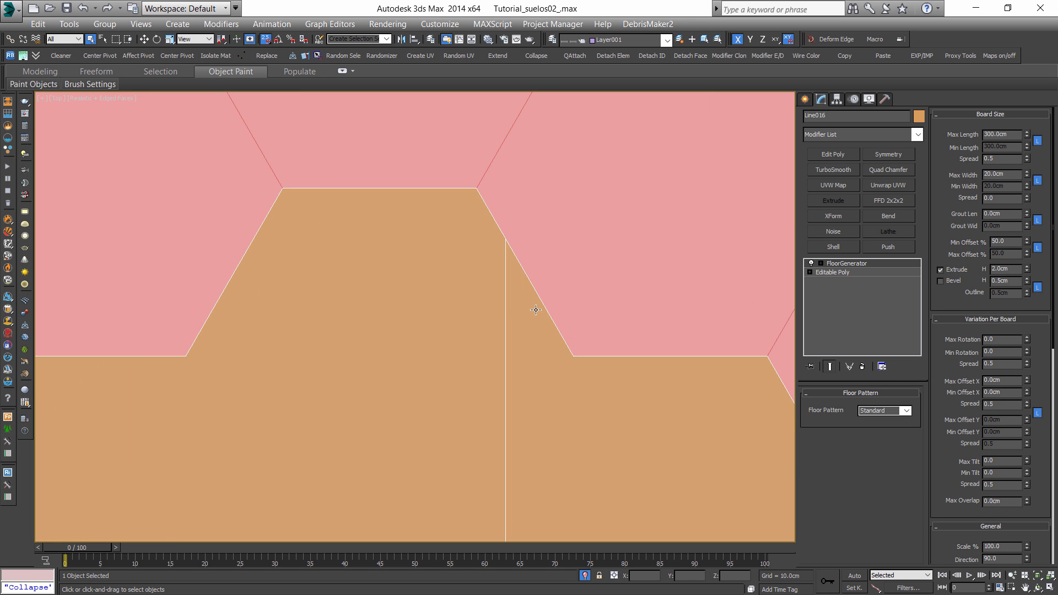
{"action": "scroll", "coordinate": [591, 300], "scroll_direction": "down", "scroll_amount": 8}
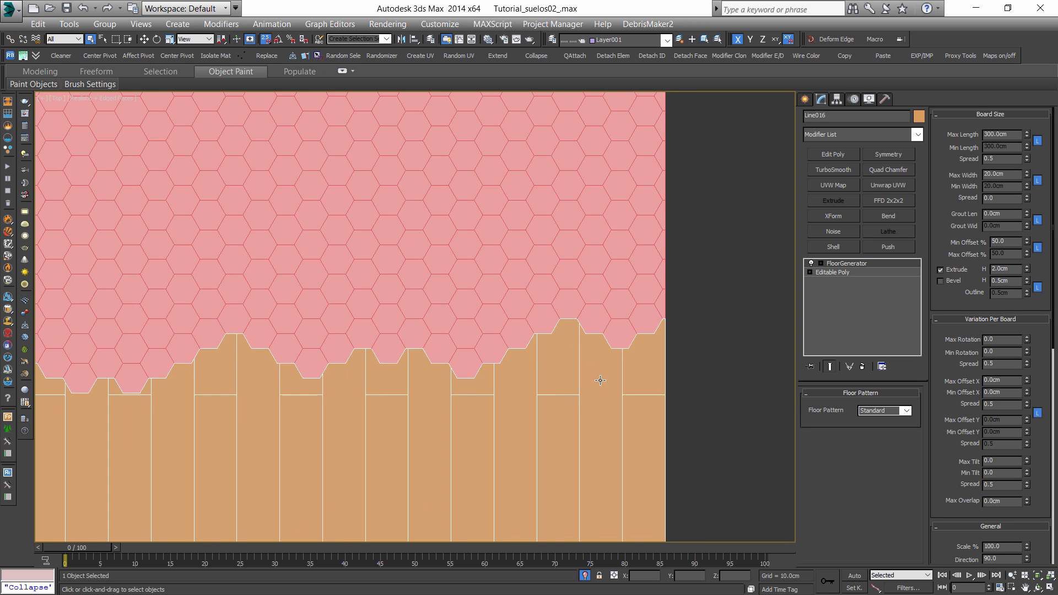
Shift the board pattern sideways with an Offset X of 73.08 cm.
{"action": "left_click_drag", "start_coordinate": [943, 409], "coordinate": [946, 400]}
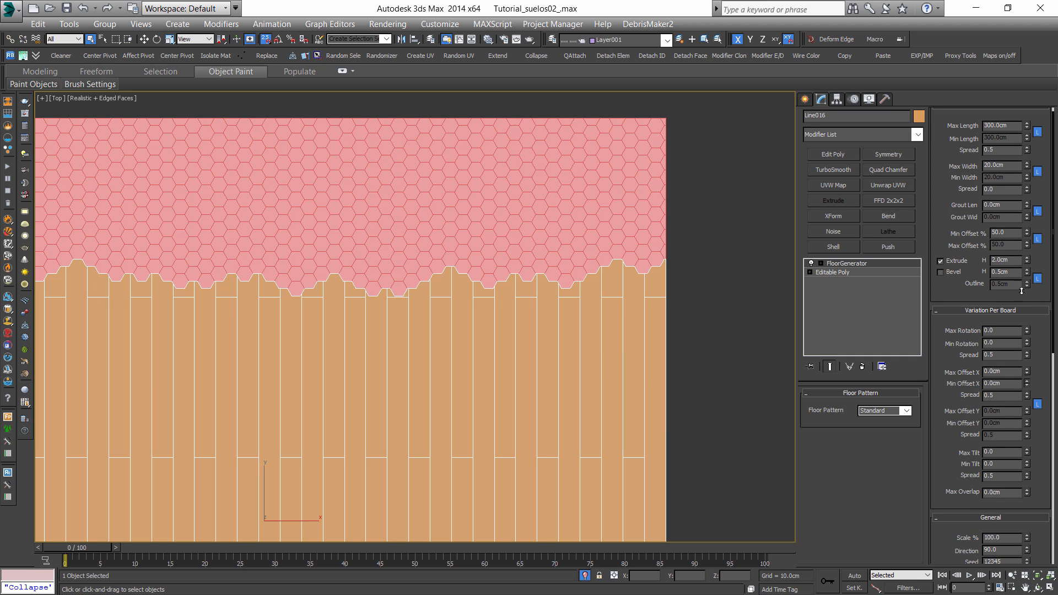
{"action": "left_click_drag", "start_coordinate": [1052, 384], "coordinate": [1035, 192]}
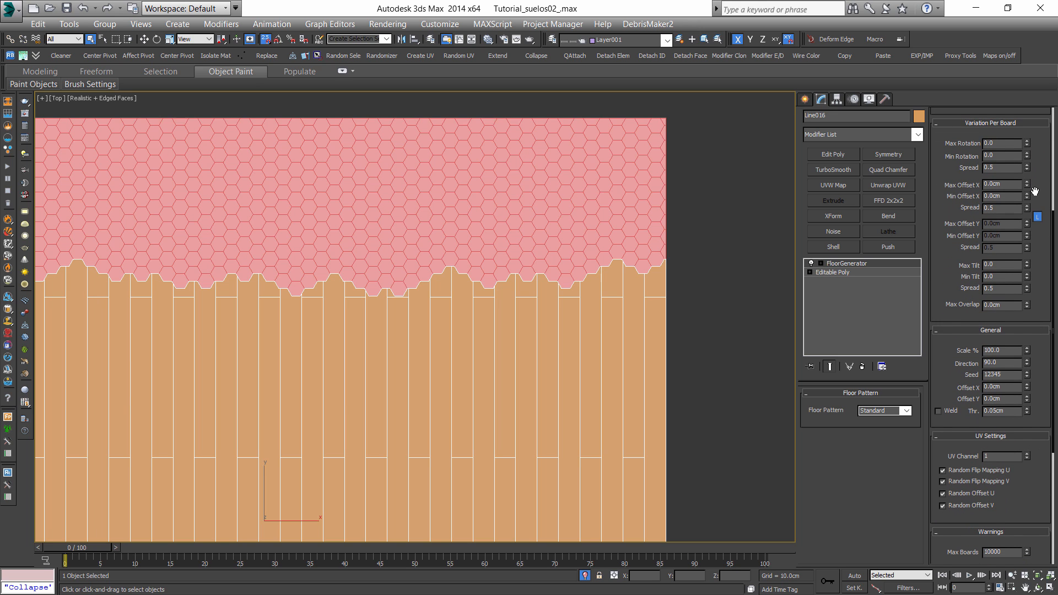
{"action": "left_click_drag", "start_coordinate": [1025, 391], "coordinate": [231, 435]}
{"action": "middle_click_drag", "start_coordinate": [76, 262], "coordinate": [376, 252]}
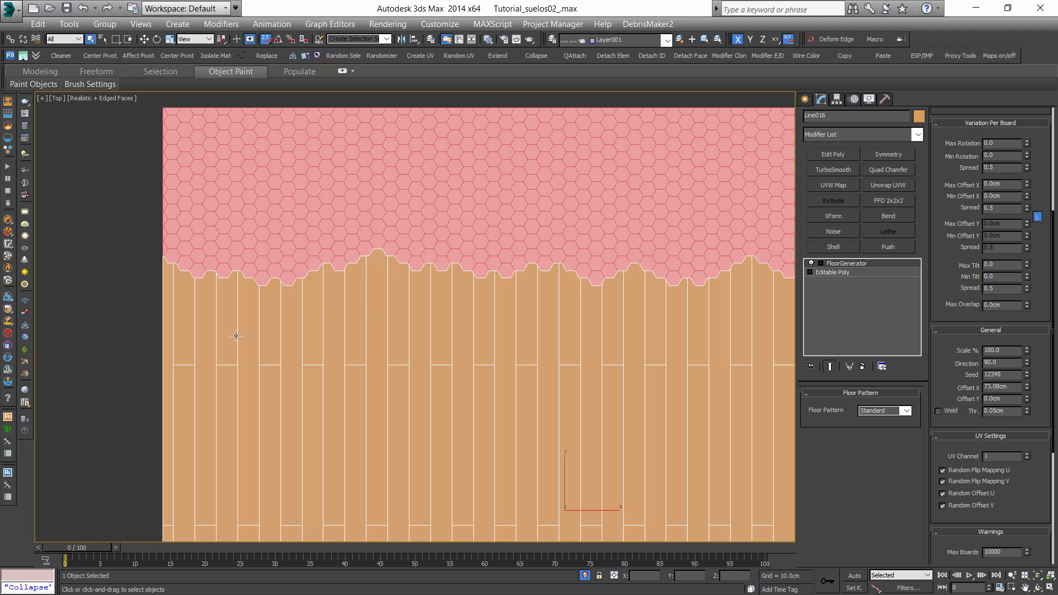
Examine how the boards meet the jagged edge of the hexagonal tiles along the full width and from an angle.
{"action": "scroll", "coordinate": [327, 334], "scroll_direction": "down", "scroll_amount": 3}
{"action": "middle_click_drag", "start_coordinate": [512, 333], "coordinate": [419, 307]}
{"action": "scroll", "coordinate": [419, 309], "scroll_direction": "up", "scroll_amount": 2}
{"action": "scroll", "coordinate": [413, 281], "scroll_direction": "up", "scroll_amount": 3}
{"action": "middle_click_drag", "start_coordinate": [694, 230], "coordinate": [491, 232]}
{"action": "scroll", "coordinate": [491, 232], "scroll_direction": "down", "scroll_amount": 4}
{"action": "middle_click_drag", "start_coordinate": [543, 275], "coordinate": [460, 301]}
{"action": "scroll", "coordinate": [460, 301], "scroll_direction": "up", "scroll_amount": 4}
{"action": "scroll", "coordinate": [440, 292], "scroll_direction": "down", "scroll_amount": 7}
{"action": "middle_click_drag", "start_coordinate": [617, 309], "coordinate": [526, 341]}
{"action": "scroll", "coordinate": [527, 340], "scroll_direction": "up", "scroll_amount": 5}
{"action": "scroll", "coordinate": [527, 341], "scroll_direction": "down", "scroll_amount": 10}
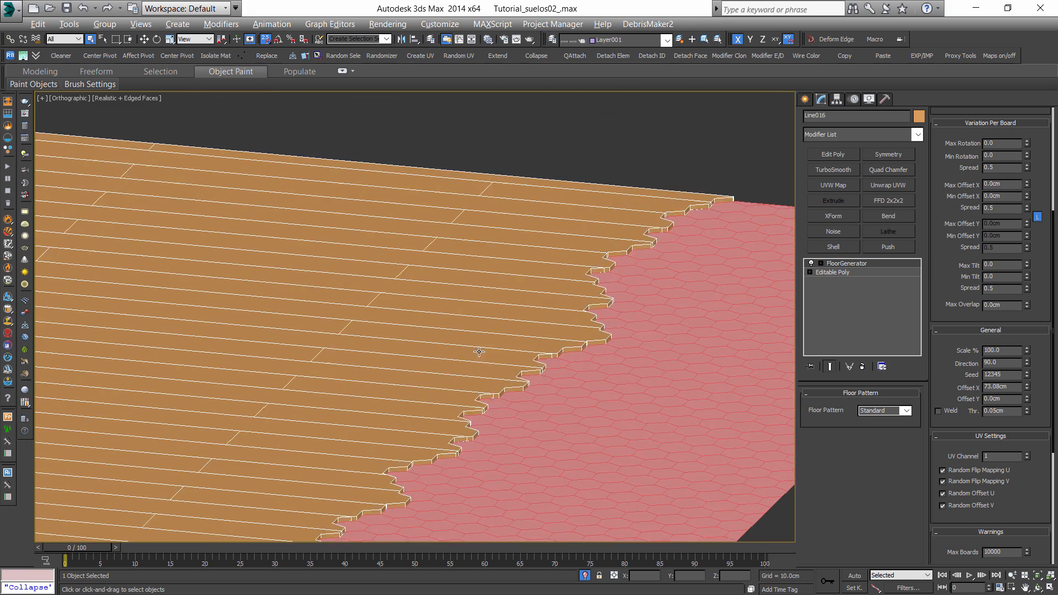
{"action": "middle_click_drag", "start_coordinate": [592, 280], "coordinate": [576, 306], "text": "alt"}
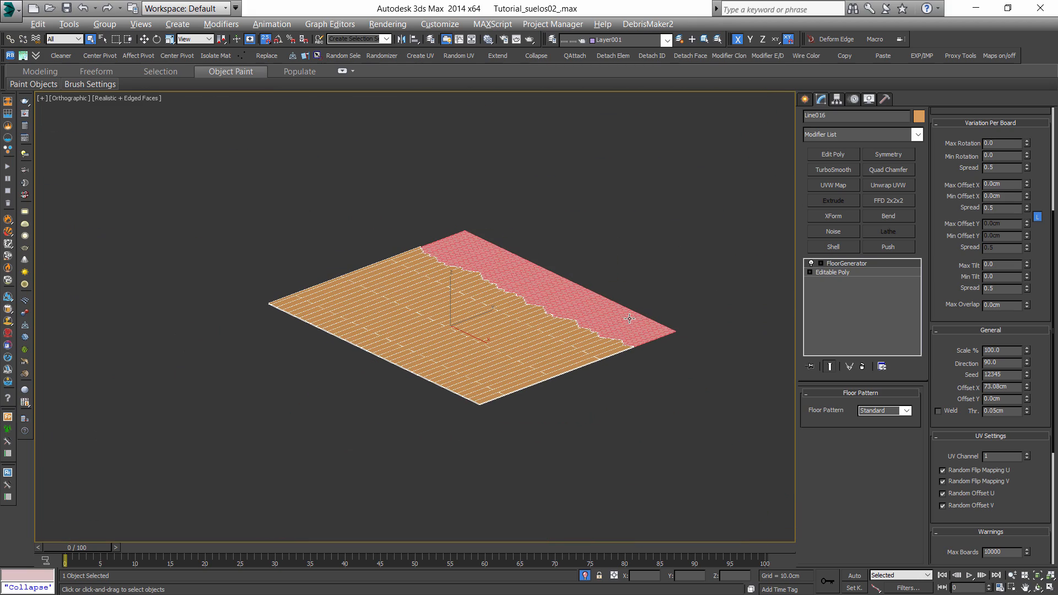
Collapse the plank floor and the hexagonal tile floor to editable polys.
{"action": "right_click", "coordinate": [872, 270]}
{"action": "left_click", "coordinate": [906, 367]}
{"action": "left_click", "coordinate": [620, 358]}
{"action": "right_click", "coordinate": [855, 264]}
{"action": "left_click", "coordinate": [895, 367]}
Select all borders of the hexagonal tile floor and return to object level.
{"action": "middle_click_drag", "start_coordinate": [641, 345], "coordinate": [496, 291], "text": "alt"}
{"action": "scroll", "coordinate": [604, 345], "scroll_direction": "up", "scroll_amount": 2}
{"action": "left_click", "coordinate": [585, 352]}
{"action": "middle_click_drag", "start_coordinate": [431, 287], "coordinate": [606, 340]}
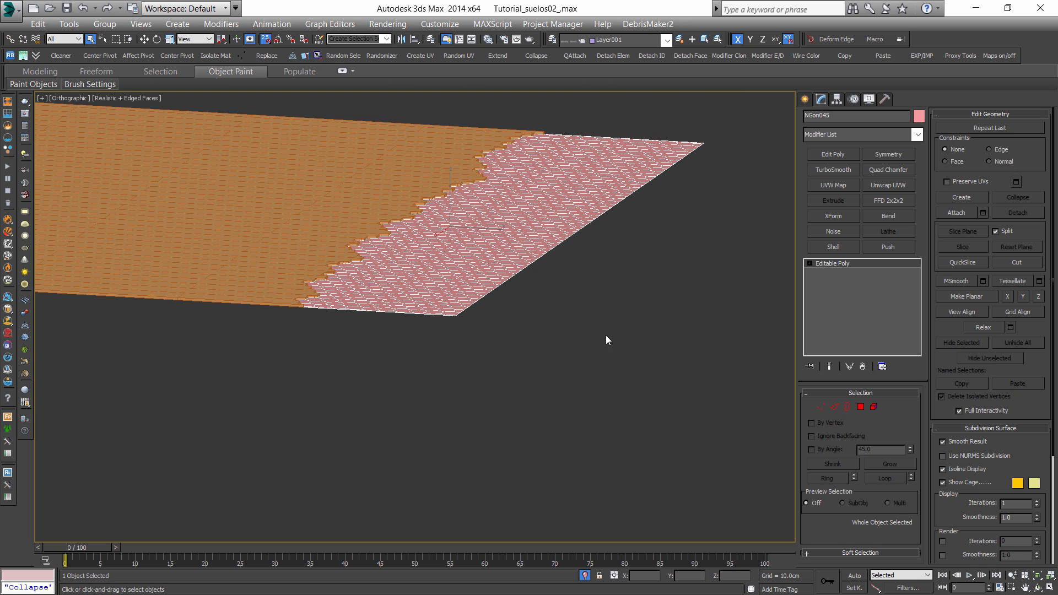
{"action": "left_click", "coordinate": [847, 407]}
{"action": "key", "text": "ctrl+a"}
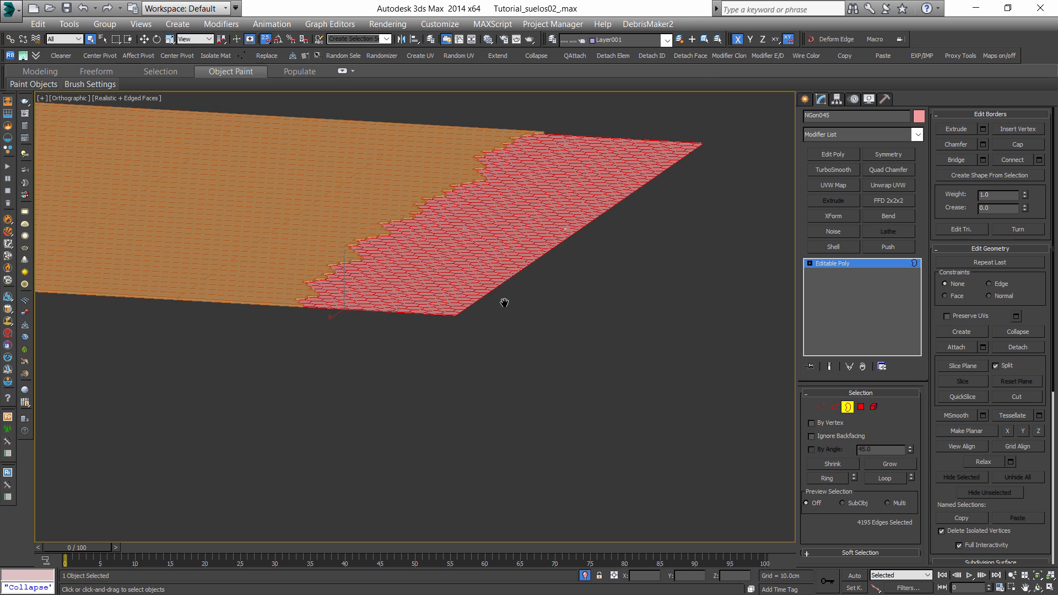
{"action": "scroll", "coordinate": [289, 301], "scroll_direction": "up", "scroll_amount": 4}
{"action": "left_click", "coordinate": [847, 408]}
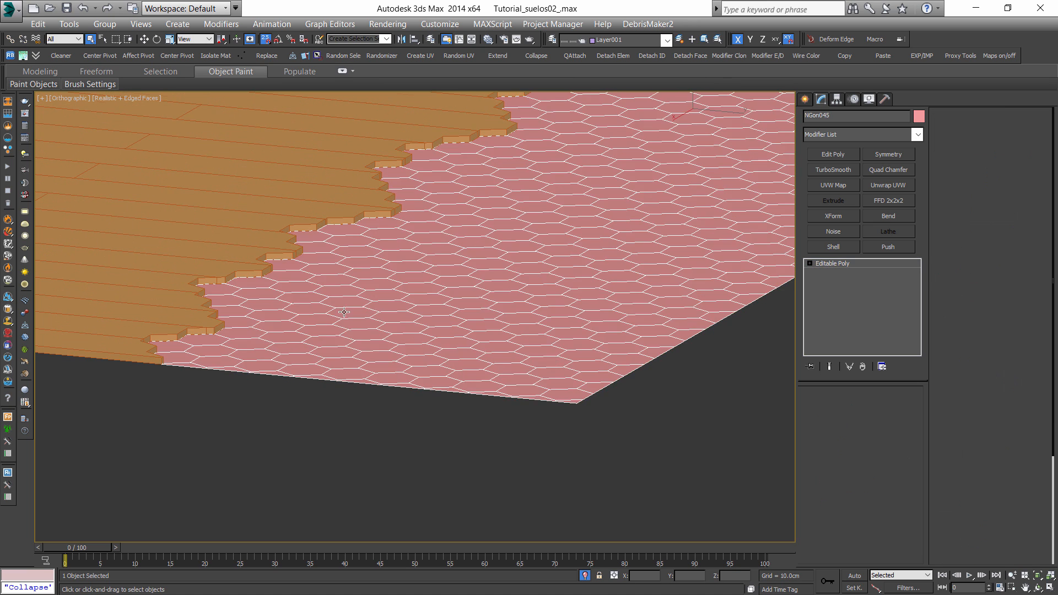
Raise the hexagonal tile floor vertically, snapped to the top of the planks at Z 786.2973 cm.
{"action": "scroll", "coordinate": [407, 301], "scroll_direction": "down", "scroll_amount": 5}
{"action": "key", "text": "f"}
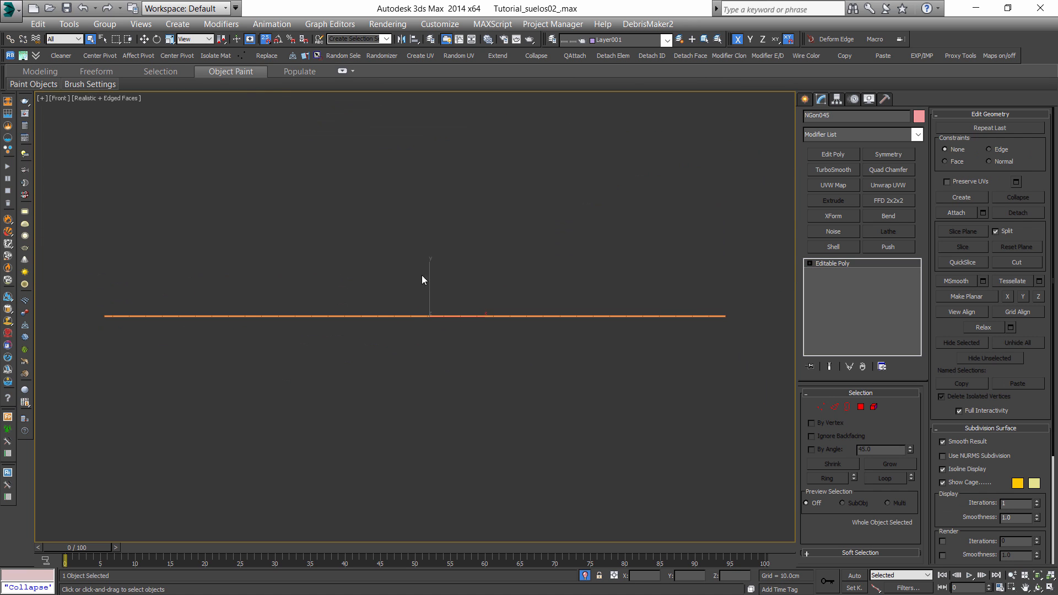
{"action": "scroll", "coordinate": [463, 315], "scroll_direction": "up", "scroll_amount": 3}
{"action": "key", "text": "F3"}
{"action": "key", "text": "w"}
{"action": "key", "text": "x"}
{"action": "right_click", "coordinate": [303, 296]}
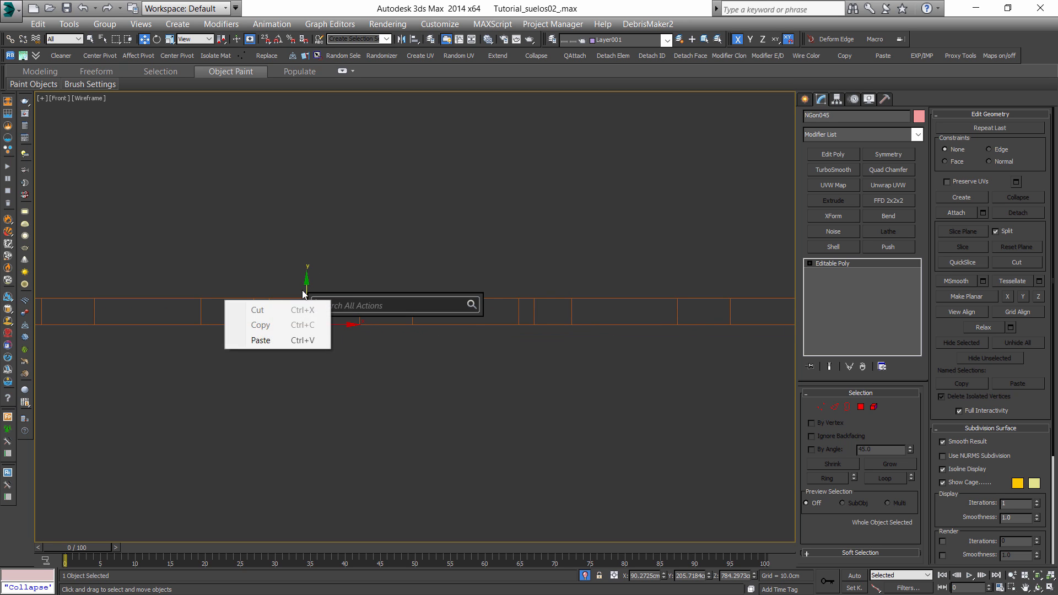
{"action": "left_click", "coordinate": [306, 290]}
{"action": "key", "text": "s"}
{"action": "left_click_drag", "start_coordinate": [307, 290], "coordinate": [360, 298]}
{"action": "right_click", "coordinate": [362, 296]}
{"action": "middle_click_drag", "start_coordinate": [409, 298], "coordinate": [476, 313], "text": "alt"}
{"action": "key", "text": "F3"}
{"action": "scroll", "coordinate": [500, 320], "scroll_direction": "down", "scroll_amount": 4}
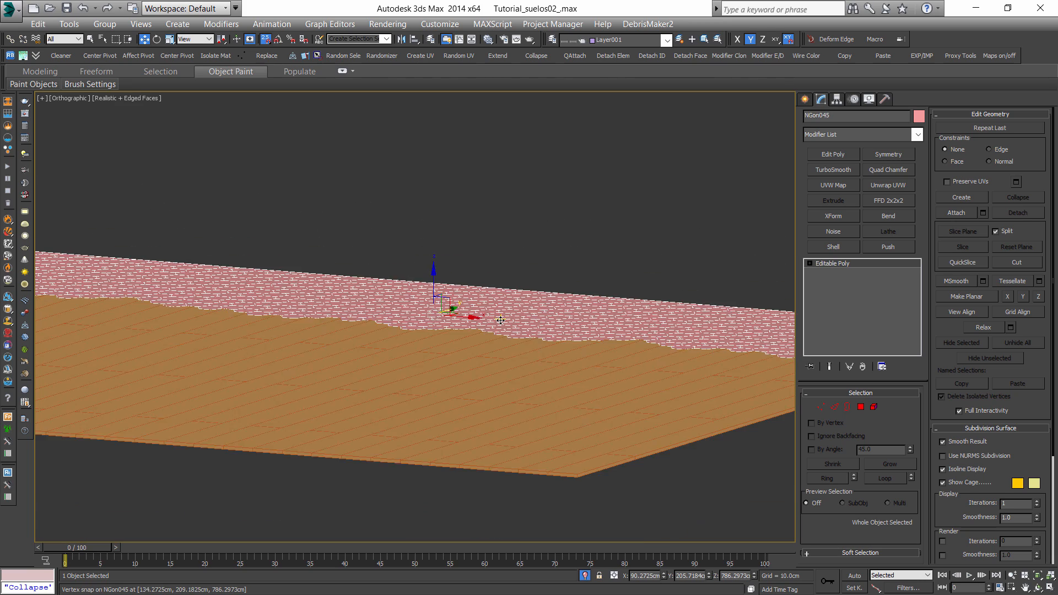
Examine the hexagonal tiles' open borders and thickness against the planks in the front wireframe view and in an angled shaded view.
{"action": "left_click", "coordinate": [848, 406]}
{"action": "mouse_move", "coordinate": [606, 341]}
{"action": "middle_mouse_down", "text": "alt"}
{"action": "mouse_move", "coordinate": [451, 296]}
{"action": "mouse_move", "coordinate": [473, 305]}
{"action": "middle_mouse_up", "text": "alt"}
{"action": "scroll", "coordinate": [457, 300], "scroll_direction": "down", "scroll_amount": 3}
{"action": "scroll", "coordinate": [473, 305], "scroll_direction": "up", "scroll_amount": 1}
{"action": "key", "text": "f"}
{"action": "key", "text": "z"}
{"action": "key", "text": "F3"}
{"action": "middle_click_drag", "start_coordinate": [708, 322], "coordinate": [546, 283]}
{"action": "scroll", "coordinate": [547, 283], "scroll_direction": "up", "scroll_amount": 3}
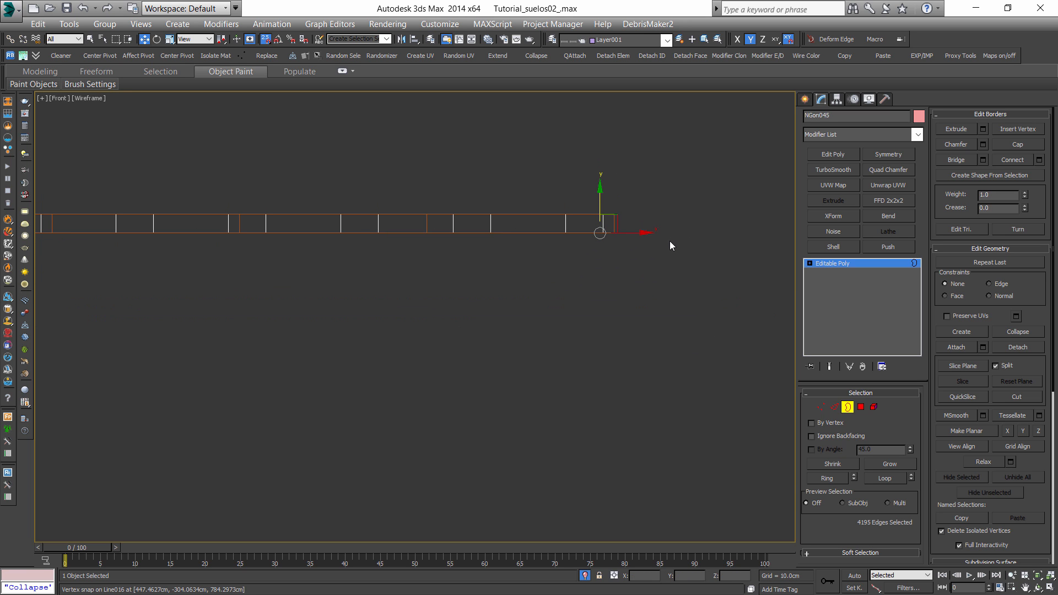
{"action": "middle_click_drag", "start_coordinate": [667, 245], "coordinate": [627, 256], "text": "alt"}
{"action": "key", "text": "F3"}
{"action": "scroll", "coordinate": [529, 308], "scroll_direction": "down", "scroll_amount": 3}
{"action": "scroll", "coordinate": [569, 285], "scroll_direction": "down", "scroll_amount": 1}
{"action": "mouse_move", "coordinate": [475, 319]}
{"action": "middle_mouse_down"}
{"action": "mouse_move", "coordinate": [568, 285]}
{"action": "mouse_move", "coordinate": [432, 398]}
{"action": "mouse_move", "coordinate": [637, 386]}
{"action": "middle_mouse_up"}
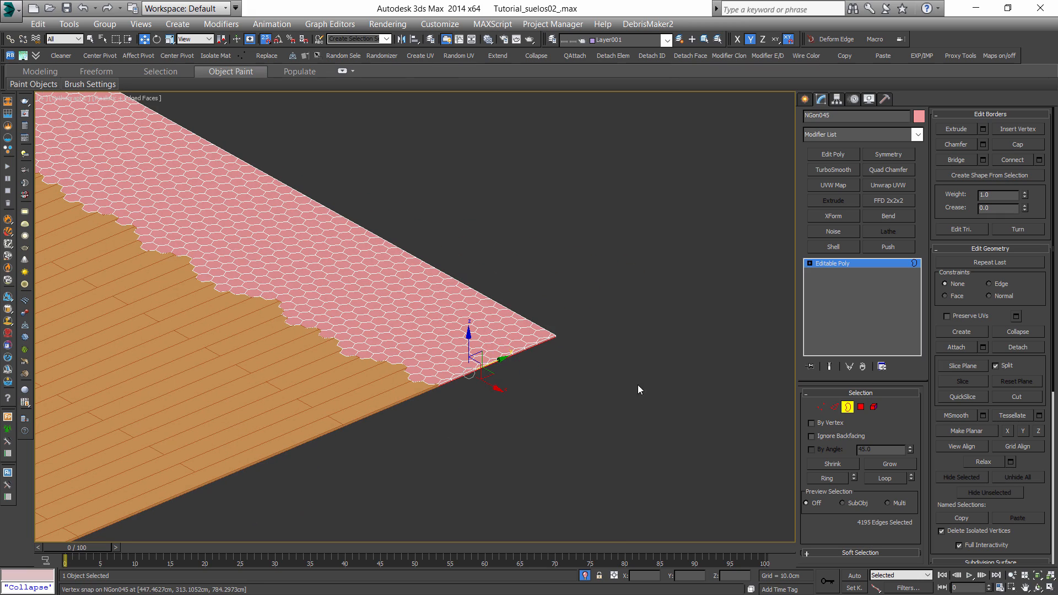
Try lifting a single hexagonal tile element out of the floor, undo the move, and leave element level with nothing selected.
{"action": "left_click", "coordinate": [871, 408]}
{"action": "scroll", "coordinate": [499, 410], "scroll_direction": "up", "scroll_amount": 4}
{"action": "left_click", "coordinate": [498, 409]}
{"action": "scroll", "coordinate": [380, 284], "scroll_direction": "up", "scroll_amount": 1}
{"action": "middle_click_drag", "start_coordinate": [371, 274], "coordinate": [579, 397]}
{"action": "left_click", "coordinate": [435, 282]}
{"action": "scroll", "coordinate": [480, 292], "scroll_direction": "down", "scroll_amount": 3}
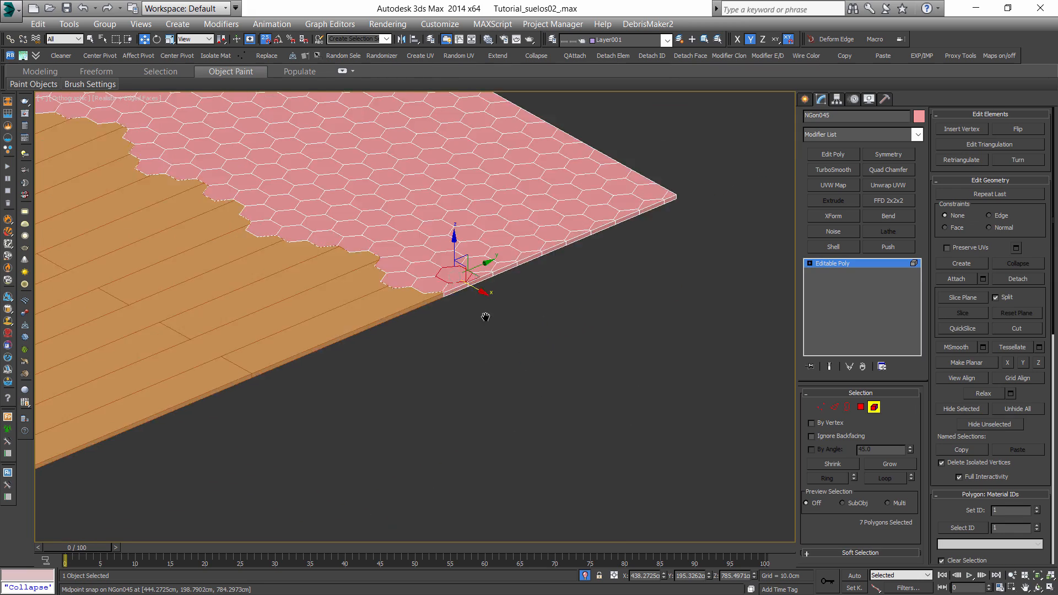
{"action": "middle_click_drag", "start_coordinate": [485, 317], "coordinate": [503, 383]}
{"action": "middle_click_drag", "start_coordinate": [502, 383], "coordinate": [486, 347], "text": "alt"}
{"action": "scroll", "coordinate": [486, 347], "scroll_direction": "up", "scroll_amount": 2}
{"action": "key", "text": "s"}
{"action": "left_click_drag", "start_coordinate": [488, 327], "coordinate": [498, 272]}
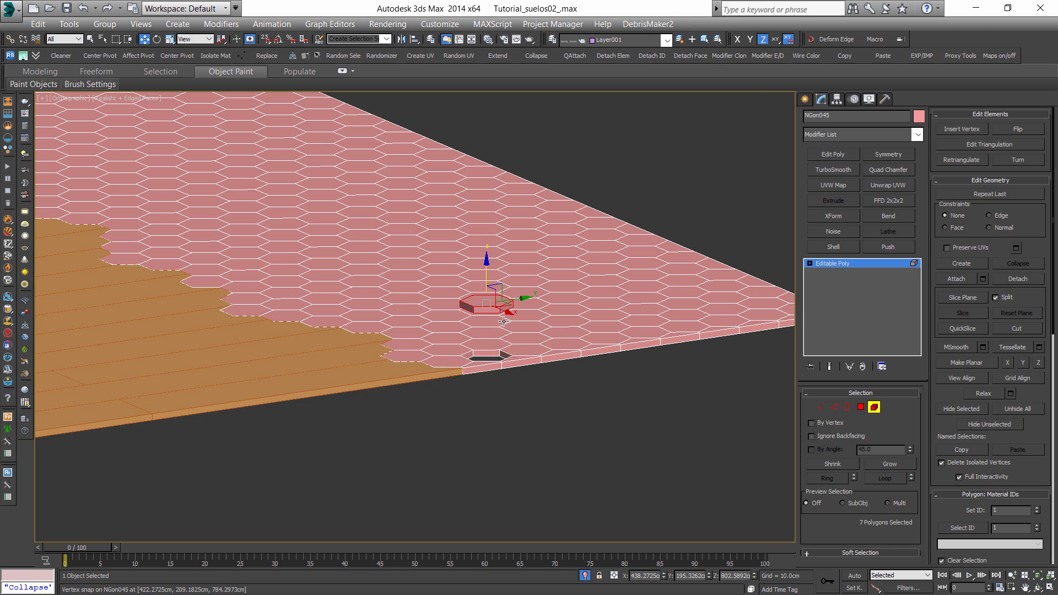
{"action": "scroll", "coordinate": [503, 353], "scroll_direction": "up", "scroll_amount": 4}
{"action": "mouse_move", "coordinate": [496, 342]}
{"action": "middle_mouse_down", "text": "alt"}
{"action": "mouse_move", "coordinate": [512, 355]}
{"action": "mouse_move", "coordinate": [600, 331]}
{"action": "mouse_move", "coordinate": [504, 359]}
{"action": "mouse_move", "coordinate": [513, 351]}
{"action": "middle_mouse_up", "text": "alt"}
{"action": "key", "text": "ctrl+z"}
{"action": "scroll", "coordinate": [514, 352], "scroll_direction": "down", "scroll_amount": 5}
{"action": "scroll", "coordinate": [514, 353], "scroll_direction": "down", "scroll_amount": 6}
{"action": "left_click", "coordinate": [875, 408]}
{"action": "left_click", "coordinate": [593, 402]}
Examine the seam where the plank floor meets the hexagonal tiles, up close and across the whole floor.
{"action": "scroll", "coordinate": [486, 338], "scroll_direction": "up", "scroll_amount": 6}
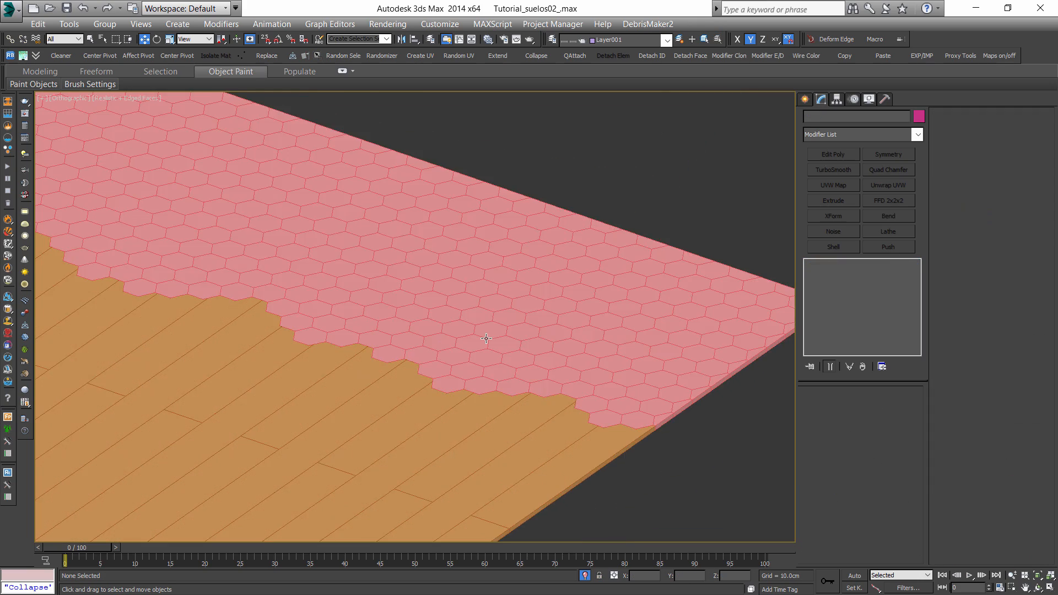
{"action": "scroll", "coordinate": [496, 352], "scroll_direction": "up", "scroll_amount": 2}
{"action": "scroll", "coordinate": [496, 352], "scroll_direction": "down", "scroll_amount": 4}
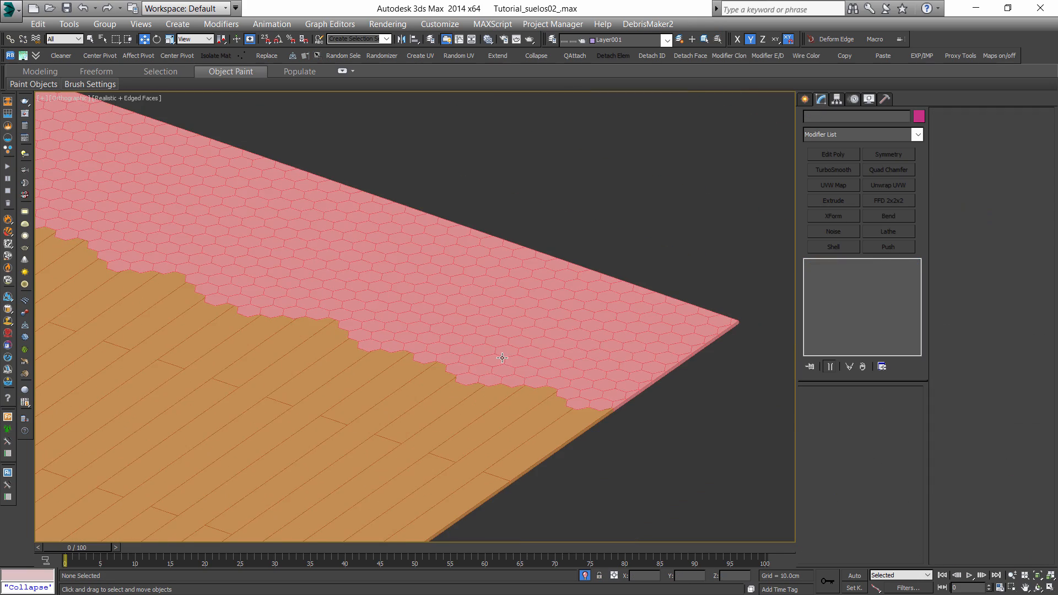
{"action": "scroll", "coordinate": [502, 358], "scroll_direction": "up", "scroll_amount": 2}
{"action": "scroll", "coordinate": [515, 355], "scroll_direction": "down", "scroll_amount": 8}
{"action": "middle_click_drag", "start_coordinate": [492, 353], "coordinate": [439, 338], "text": "alt"}
{"action": "middle_click_drag", "start_coordinate": [135, 272], "coordinate": [452, 331]}
{"action": "scroll", "coordinate": [414, 347], "scroll_direction": "up", "scroll_amount": 3}
{"action": "left_click", "coordinate": [416, 347]}
{"action": "scroll", "coordinate": [452, 331], "scroll_direction": "down", "scroll_amount": 2}
{"action": "scroll", "coordinate": [355, 285], "scroll_direction": "up", "scroll_amount": 3}
{"action": "middle_click_drag", "start_coordinate": [355, 296], "coordinate": [368, 287], "text": "alt"}
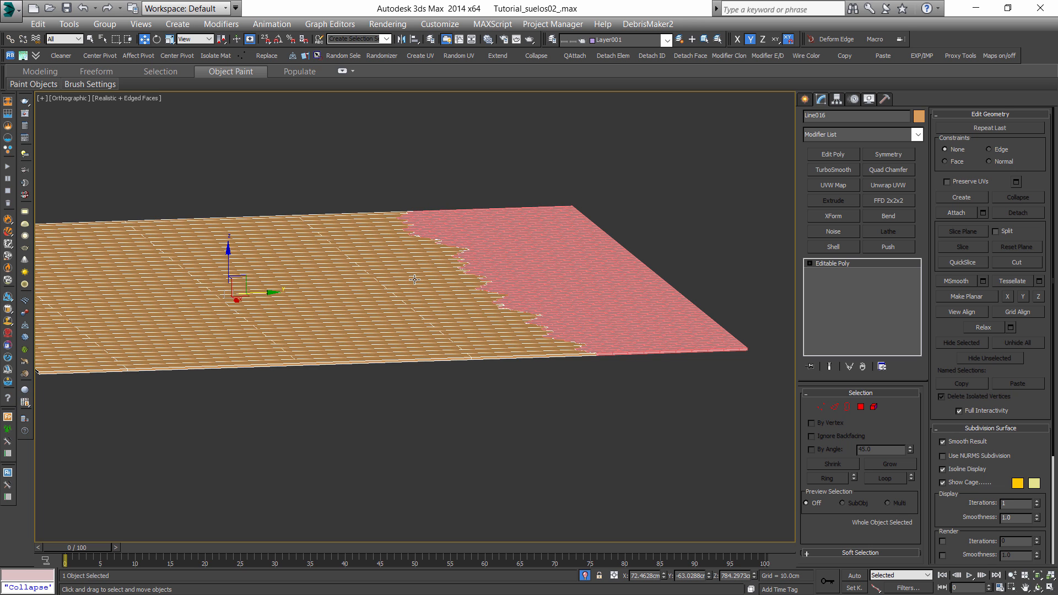
{"action": "middle_click_drag", "start_coordinate": [444, 252], "coordinate": [518, 200], "text": "alt"}
Exit isolation with the hexagonal tile floor selected and hide all unselected objects.
{"action": "left_click", "coordinate": [534, 238]}
{"action": "middle_click_drag", "start_coordinate": [534, 238], "coordinate": [525, 277], "text": "alt"}
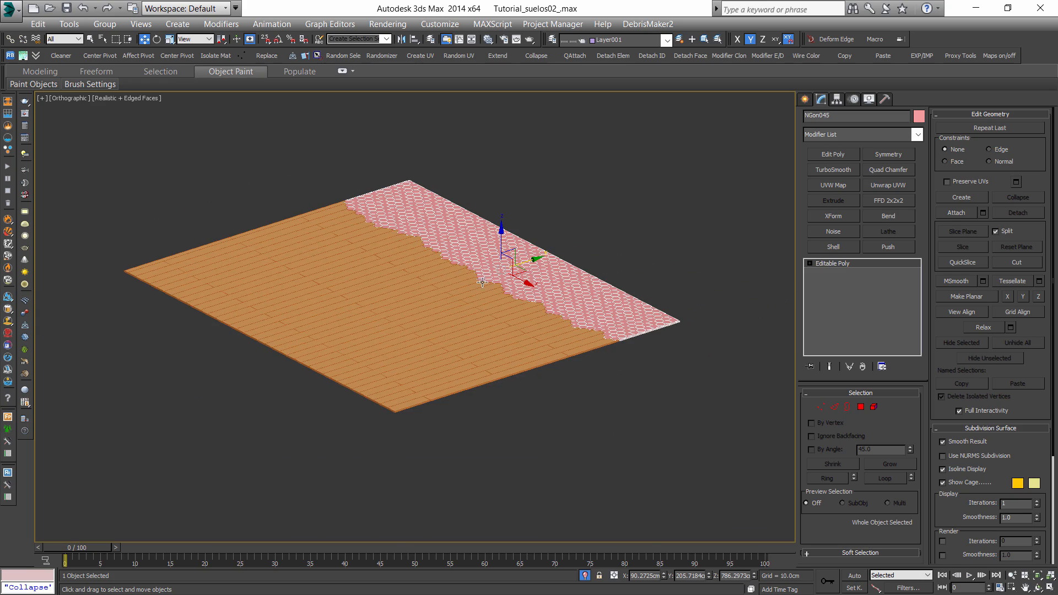
{"action": "scroll", "coordinate": [537, 292], "scroll_direction": "up", "scroll_amount": 4}
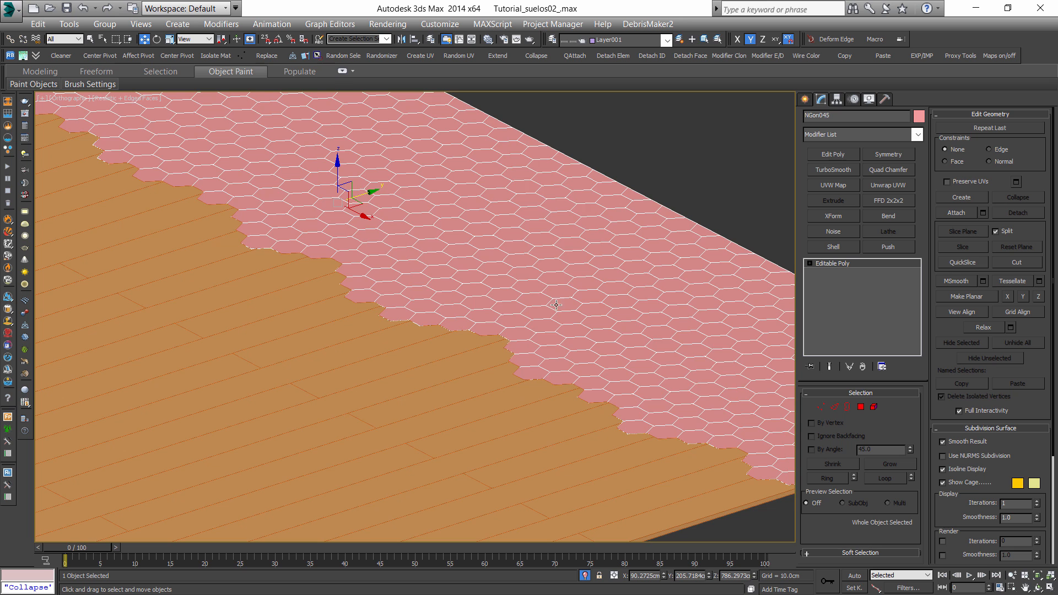
{"action": "scroll", "coordinate": [556, 305], "scroll_direction": "down", "scroll_amount": 4}
{"action": "middle_click_drag", "start_coordinate": [556, 304], "coordinate": [584, 312], "text": "alt"}
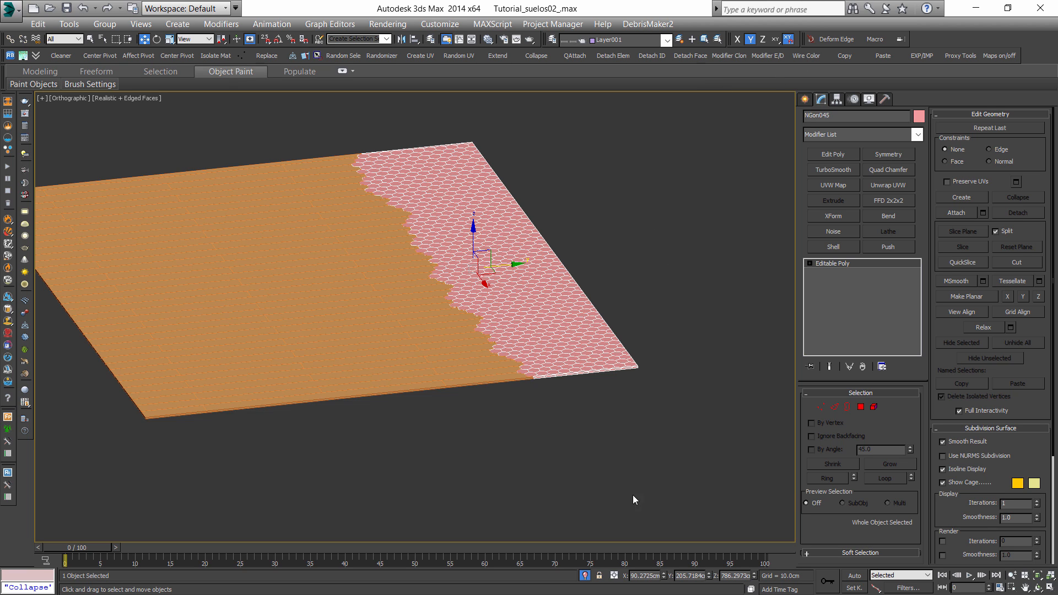
{"action": "left_click", "coordinate": [585, 576]}
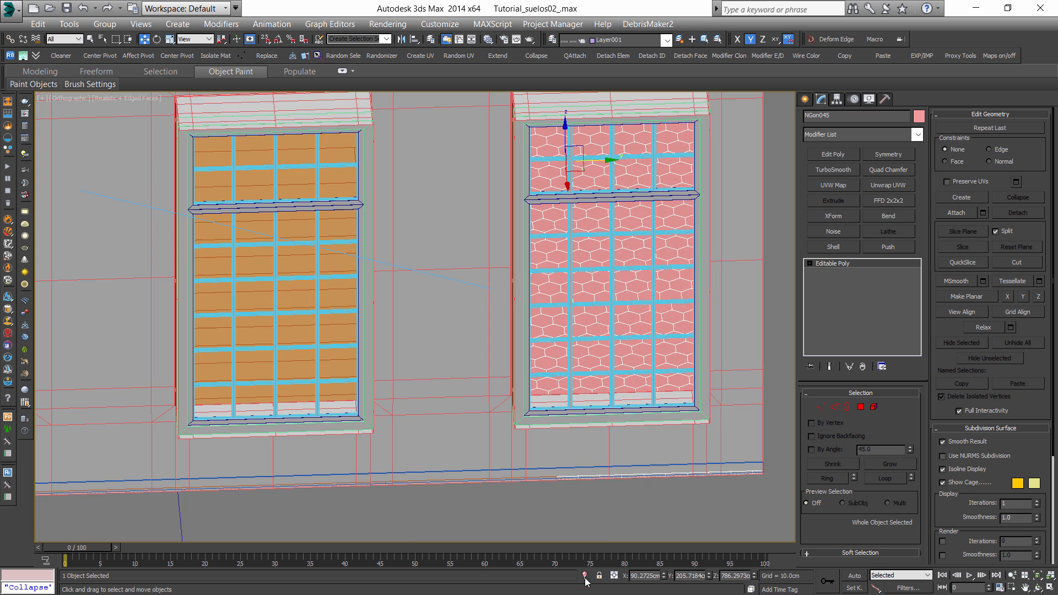
{"action": "right_click", "coordinate": [560, 283]}
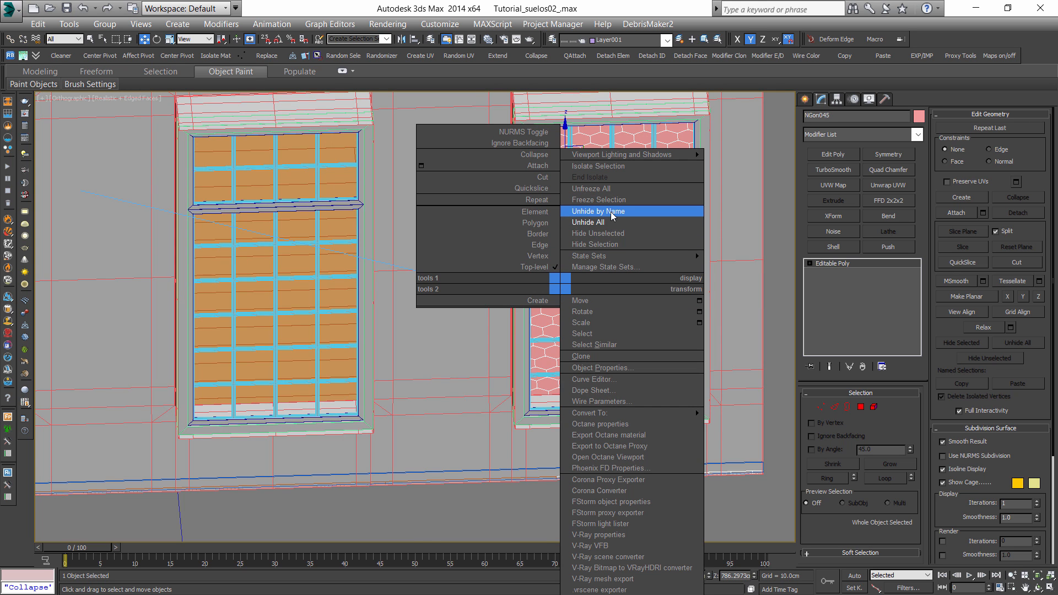
{"action": "left_click", "coordinate": [614, 233]}
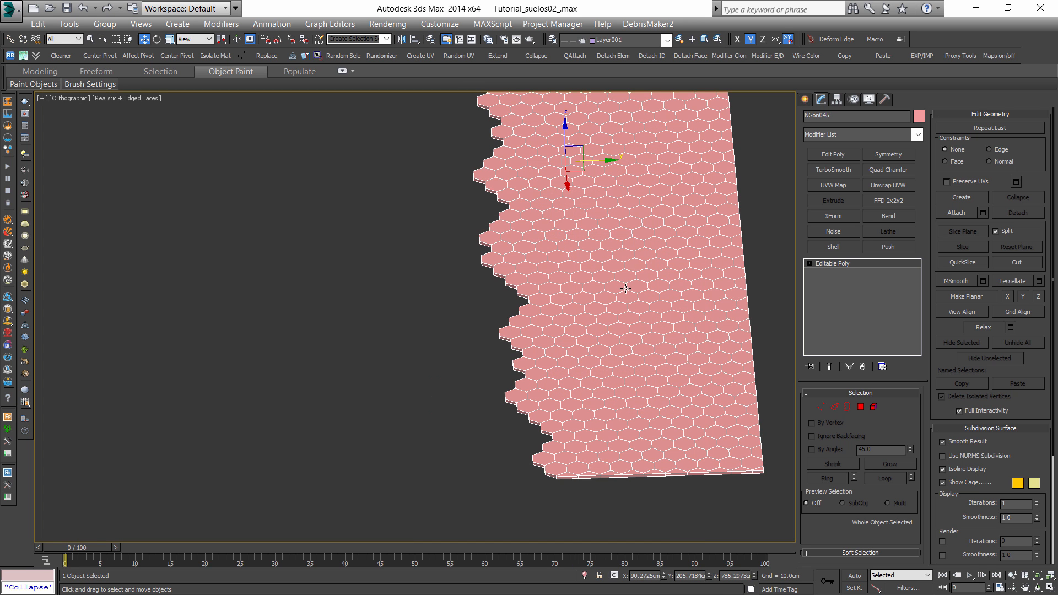
{"action": "middle_click_drag", "start_coordinate": [640, 217], "coordinate": [727, 177], "text": "alt"}
{"action": "scroll", "coordinate": [717, 162], "scroll_direction": "down", "scroll_amount": 3}
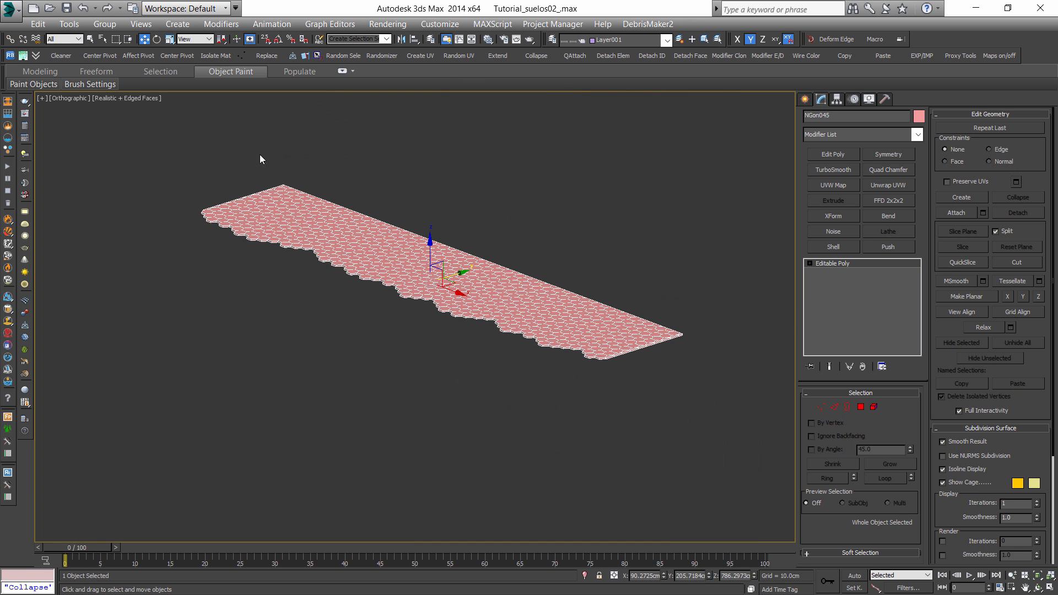
Detach every element of the hexagonal tile floor into a separate object, test-lift one tile and undo the move.
{"action": "left_click", "coordinate": [614, 56]}
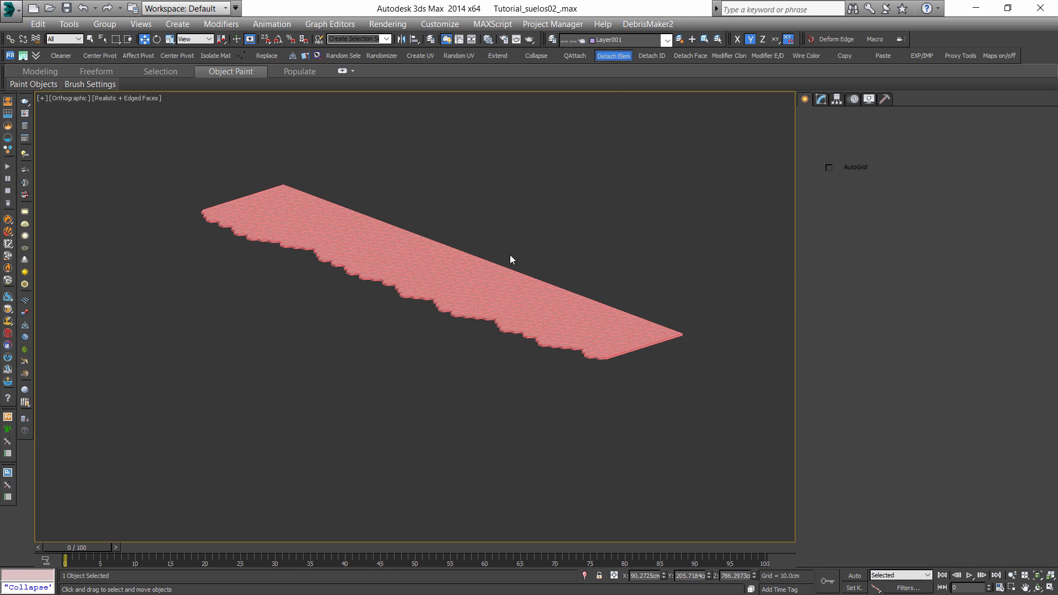
{"action": "left_click", "coordinate": [494, 284]}
{"action": "scroll", "coordinate": [510, 281], "scroll_direction": "up", "scroll_amount": 6}
{"action": "key", "text": "F3"}
{"action": "left_click_drag", "start_coordinate": [519, 228], "coordinate": [520, 165]}
{"action": "key", "text": "ctrl+z"}
{"action": "scroll", "coordinate": [522, 193], "scroll_direction": "down", "scroll_amount": 6}
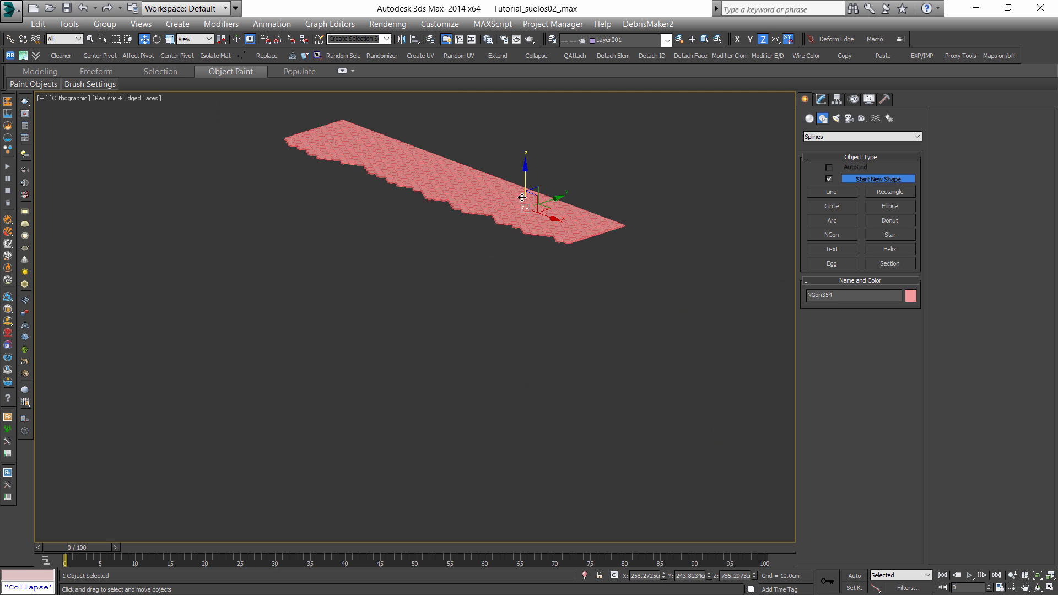
Select all the detached hexagonal tiles and open the Randomizer in Position Randomizer mode.
{"action": "middle_click_drag", "start_coordinate": [267, 105], "coordinate": [237, 145]}
{"action": "left_click_drag", "start_coordinate": [237, 145], "coordinate": [578, 347]}
{"action": "scroll", "coordinate": [457, 248], "scroll_direction": "up", "scroll_amount": 2}
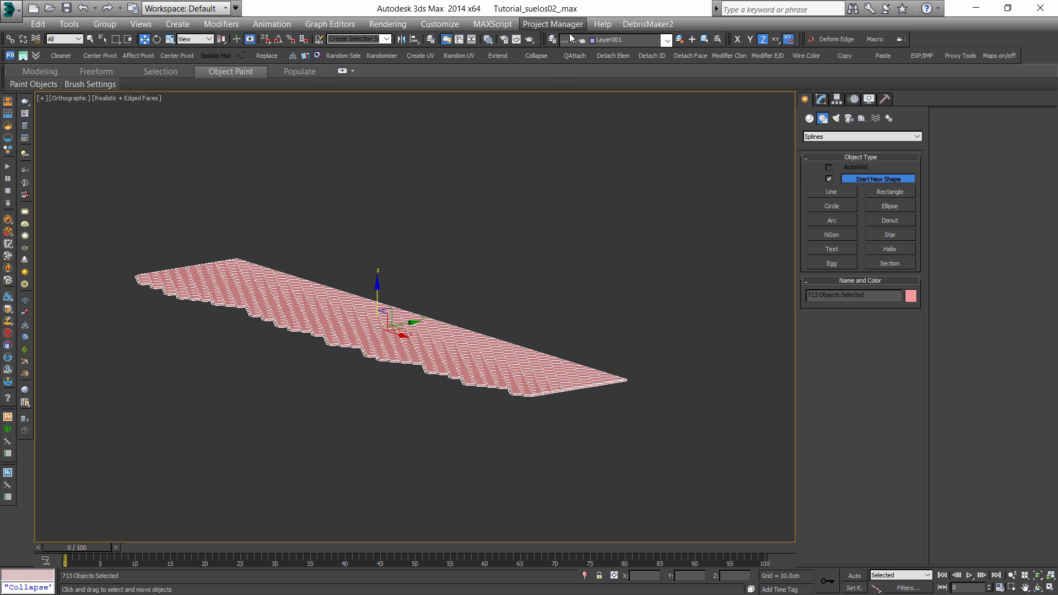
{"action": "scroll", "coordinate": [458, 291], "scroll_direction": "up", "scroll_amount": 1}
{"action": "left_click", "coordinate": [381, 56]}
{"action": "left_click_drag", "start_coordinate": [525, 220], "coordinate": [622, 137]}
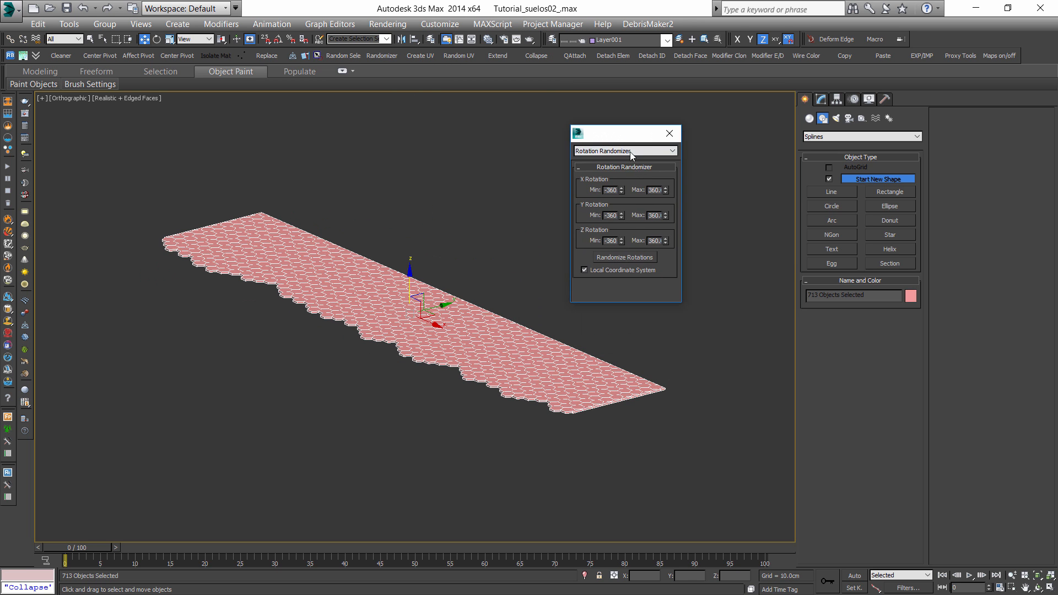
{"action": "left_click", "coordinate": [630, 151]}
{"action": "left_click", "coordinate": [593, 170]}
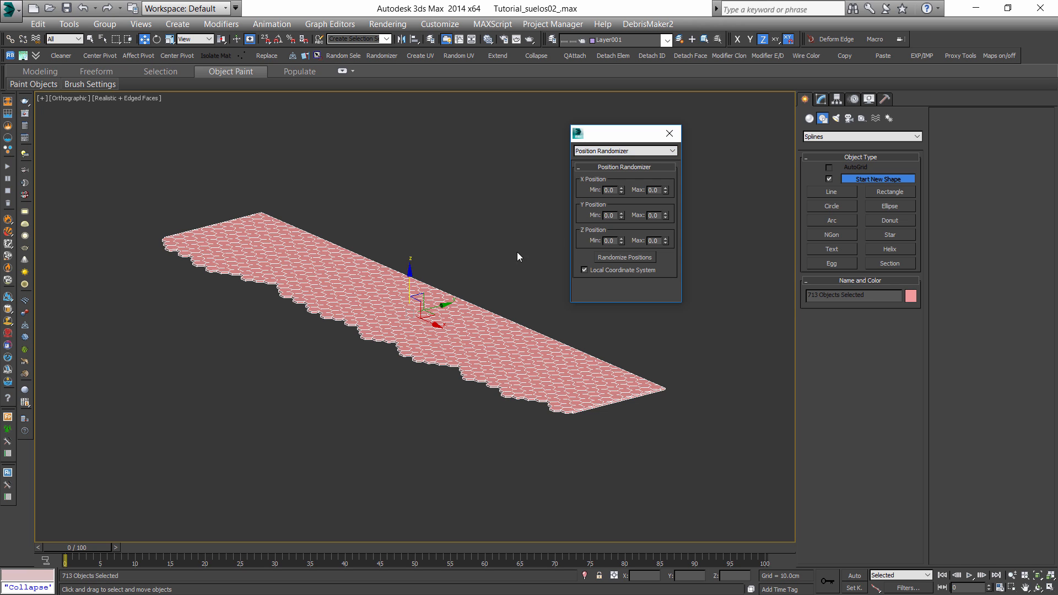
Randomize the tiles' Z positions between a minimum of -0.1 and a maximum of 0.1.
{"action": "type", "text": "-0.1"}
{"action": "key", "text": "Tab"}
{"action": "type", "text": "0"}
{"action": "middle_click_drag", "start_coordinate": [498, 368], "coordinate": [478, 346], "text": "alt"}
{"action": "scroll", "coordinate": [477, 346], "scroll_direction": "up", "scroll_amount": 10}
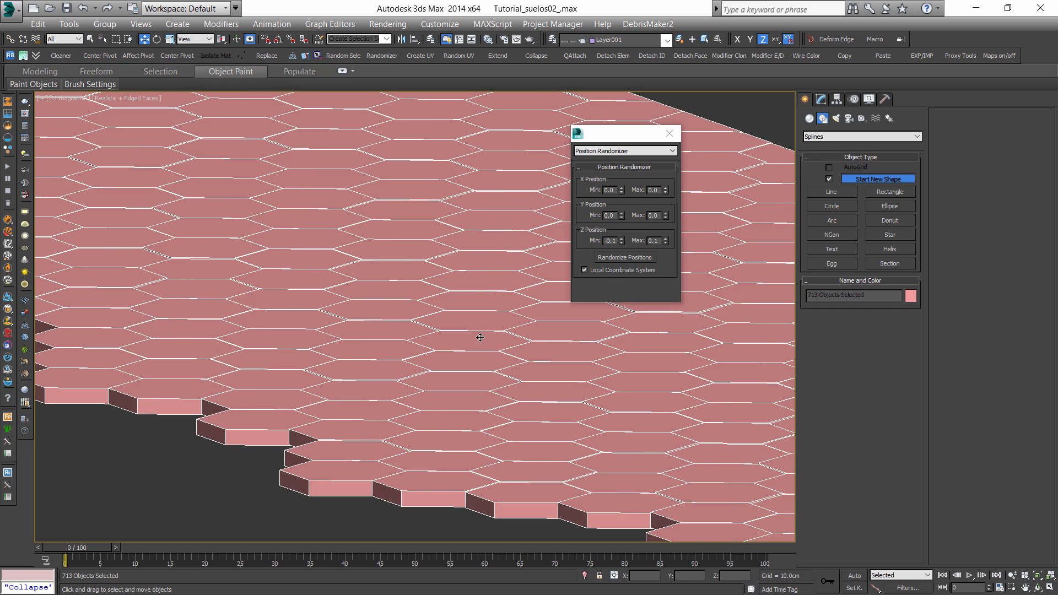
Examine the height variation between tiles from several angles with edges hidden, closing the randomizer.
{"action": "key", "text": "F4"}
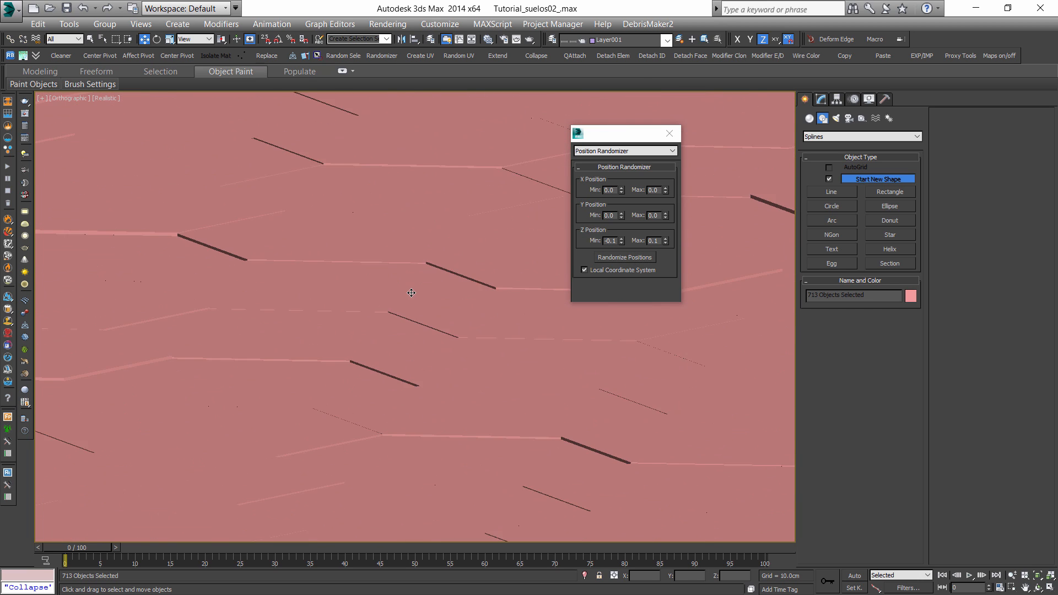
{"action": "scroll", "coordinate": [412, 292], "scroll_direction": "down", "scroll_amount": 12}
{"action": "middle_click_drag", "start_coordinate": [415, 290], "coordinate": [427, 306], "text": "alt"}
{"action": "scroll", "coordinate": [428, 306], "scroll_direction": "up", "scroll_amount": 5}
{"action": "scroll", "coordinate": [428, 306], "scroll_direction": "up", "scroll_amount": 6}
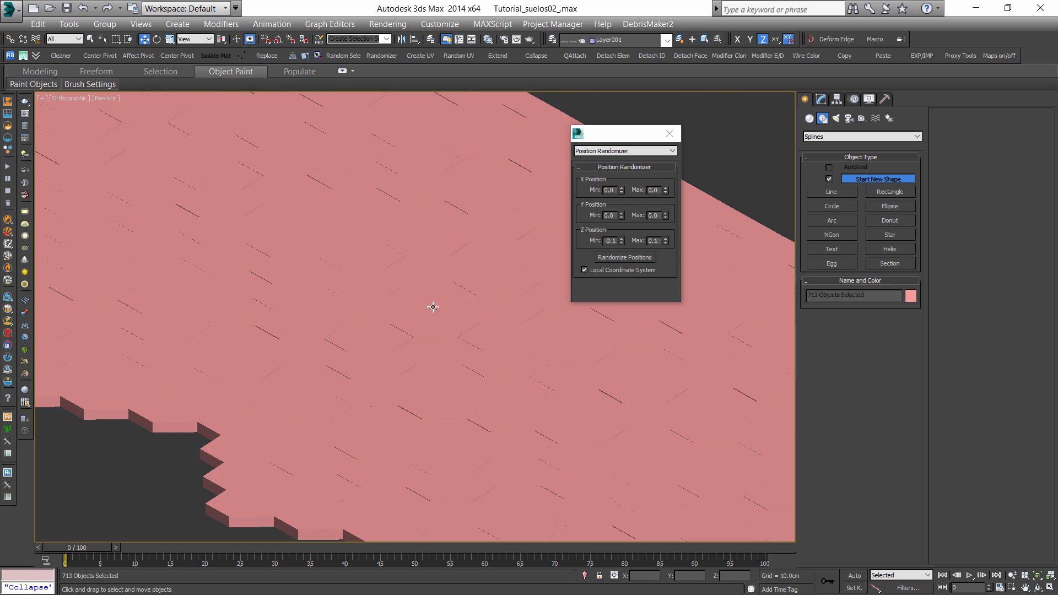
{"action": "scroll", "coordinate": [551, 301], "scroll_direction": "down", "scroll_amount": 8}
{"action": "scroll", "coordinate": [423, 248], "scroll_direction": "up", "scroll_amount": 3}
{"action": "left_click", "coordinate": [669, 134]}
{"action": "scroll", "coordinate": [489, 229], "scroll_direction": "down", "scroll_amount": 6}
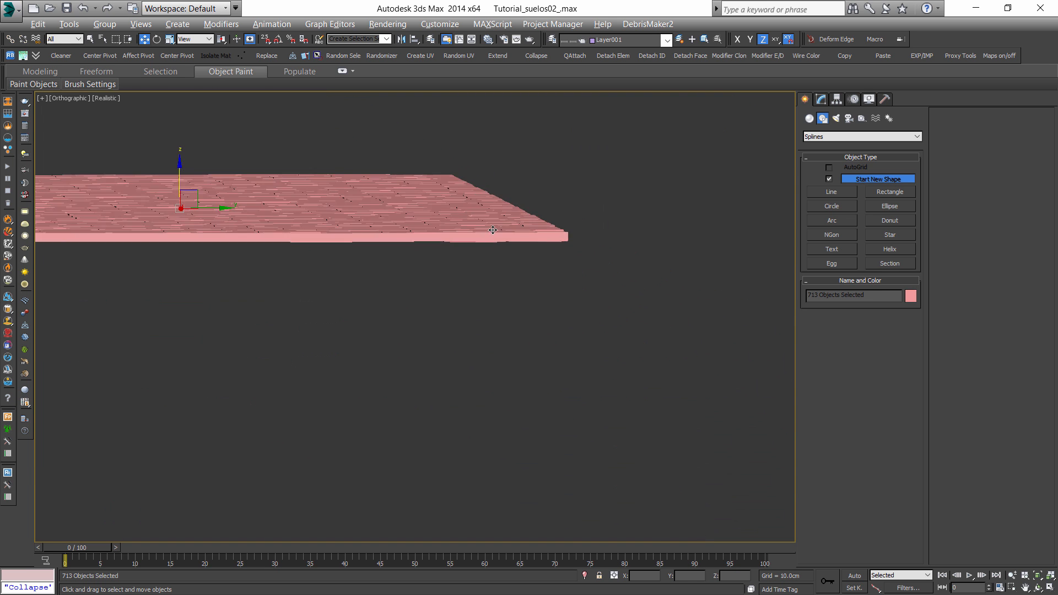
{"action": "scroll", "coordinate": [506, 236], "scroll_direction": "up", "scroll_amount": 6}
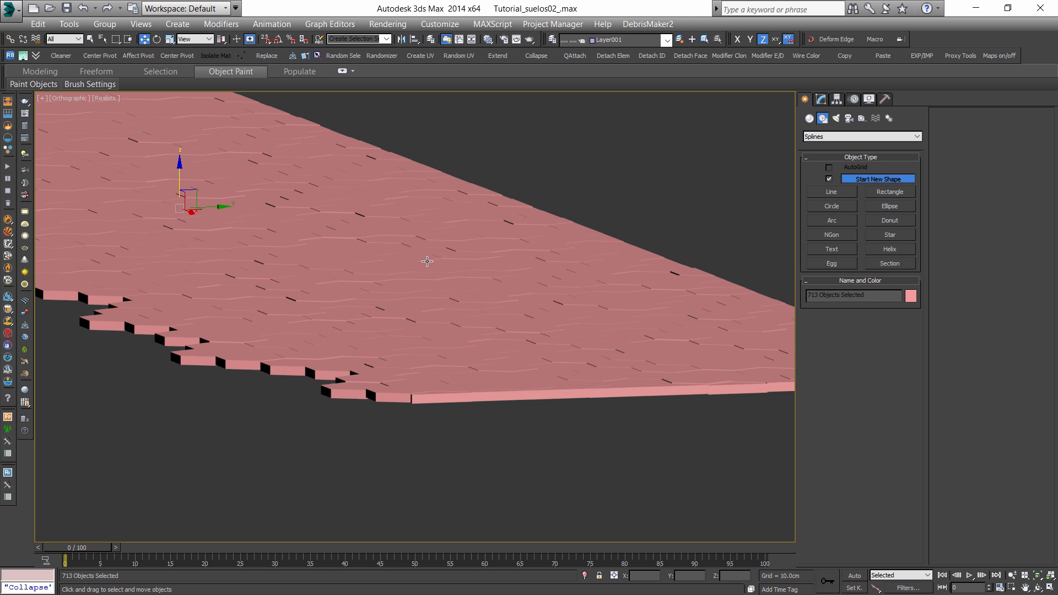
{"action": "middle_click_drag", "start_coordinate": [425, 263], "coordinate": [474, 297], "text": "alt"}
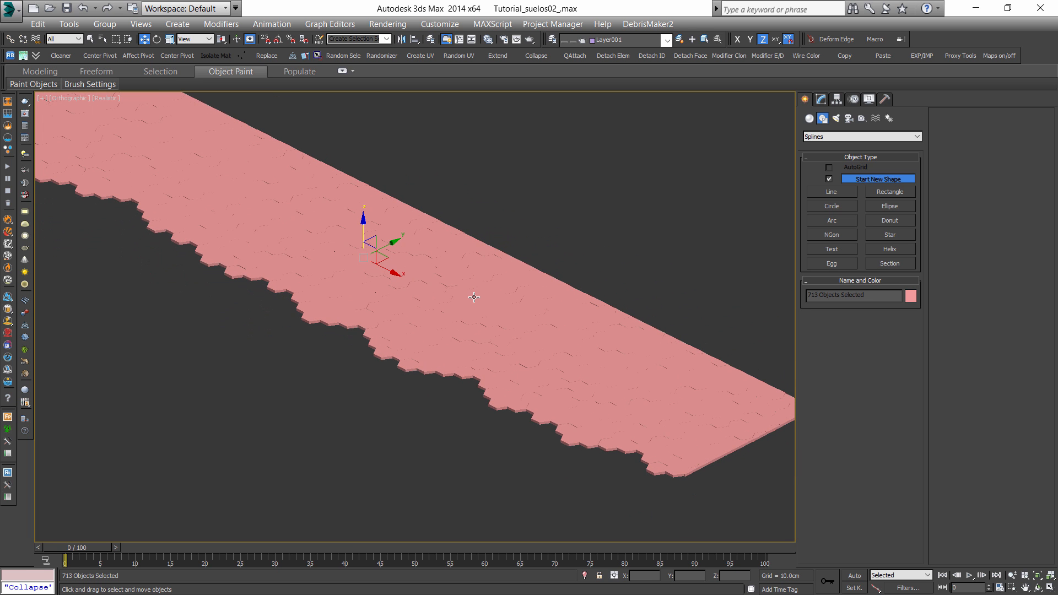
Select all the hexagonal tiles and attach them into one editable poly with Quick Attach.
{"action": "left_click", "coordinate": [547, 244]}
{"action": "scroll", "coordinate": [564, 230], "scroll_direction": "down", "scroll_amount": 4}
{"action": "key", "text": "F4"}
{"action": "left_click_drag", "start_coordinate": [333, 144], "coordinate": [696, 376]}
{"action": "scroll", "coordinate": [553, 240], "scroll_direction": "up", "scroll_amount": 3}
{"action": "scroll", "coordinate": [560, 300], "scroll_direction": "up", "scroll_amount": 3}
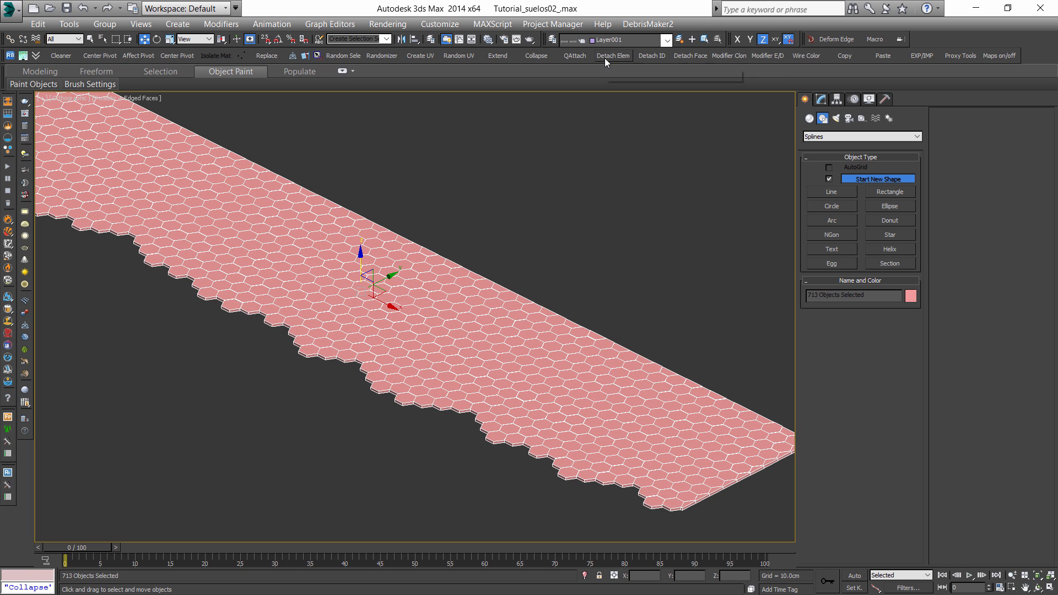
{"action": "left_click", "coordinate": [571, 58]}
{"action": "left_click", "coordinate": [527, 292]}
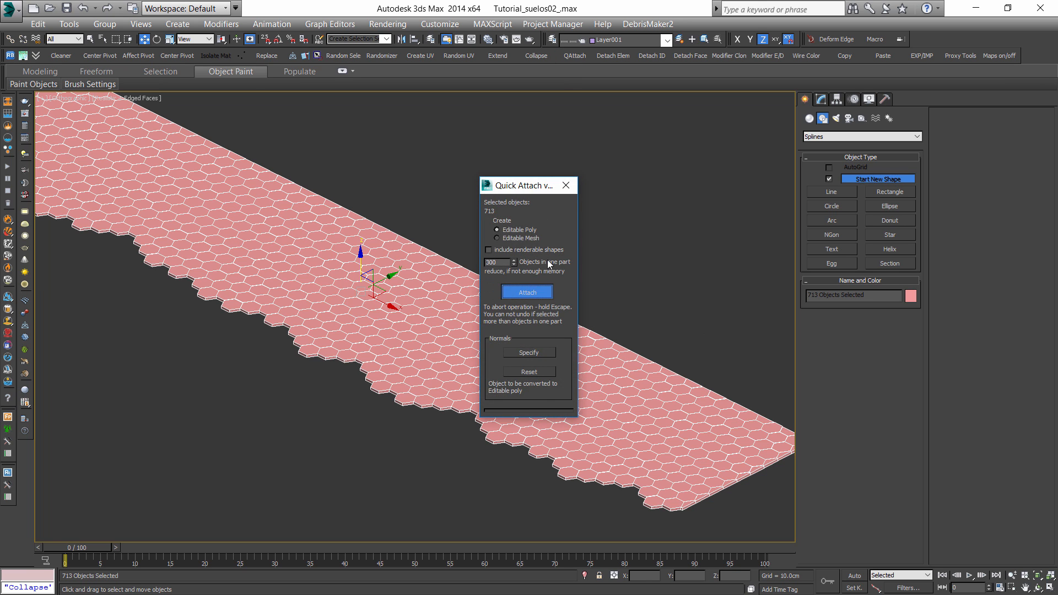
{"action": "left_click", "coordinate": [566, 185]}
{"action": "scroll", "coordinate": [458, 312], "scroll_direction": "down", "scroll_amount": 5}
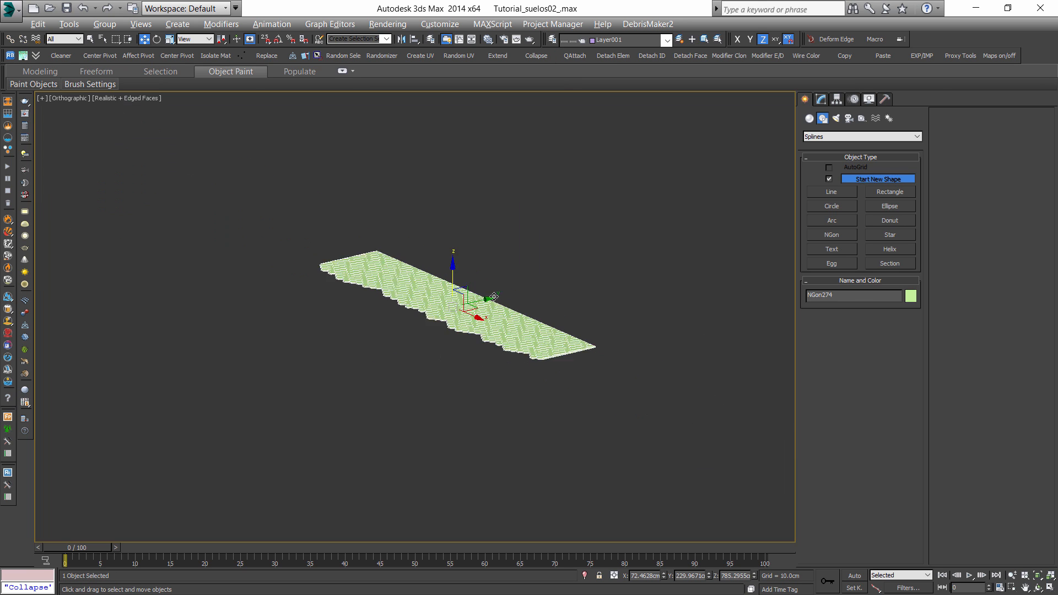
Select all open borders of the attached tile floor.
{"action": "scroll", "coordinate": [473, 310], "scroll_direction": "up", "scroll_amount": 15}
{"action": "scroll", "coordinate": [474, 309], "scroll_direction": "up", "scroll_amount": 4}
{"action": "middle_click_drag", "start_coordinate": [473, 310], "coordinate": [525, 319], "text": "alt"}
{"action": "scroll", "coordinate": [473, 287], "scroll_direction": "down", "scroll_amount": 6}
{"action": "scroll", "coordinate": [524, 319], "scroll_direction": "down", "scroll_amount": 5}
{"action": "scroll", "coordinate": [708, 207], "scroll_direction": "up", "scroll_amount": 2}
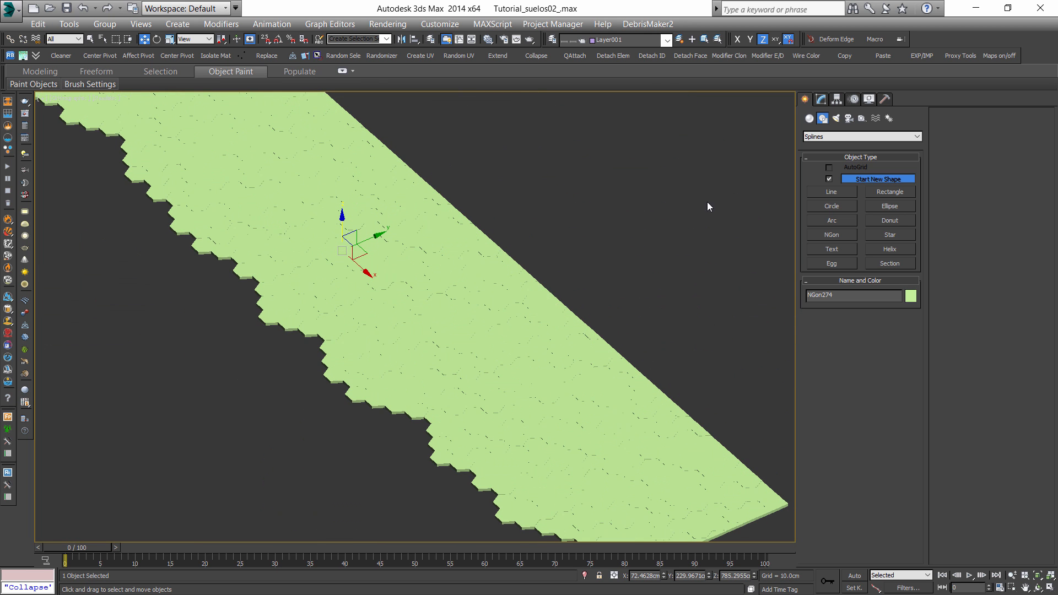
{"action": "left_click", "coordinate": [822, 99]}
{"action": "left_click", "coordinate": [848, 407]}
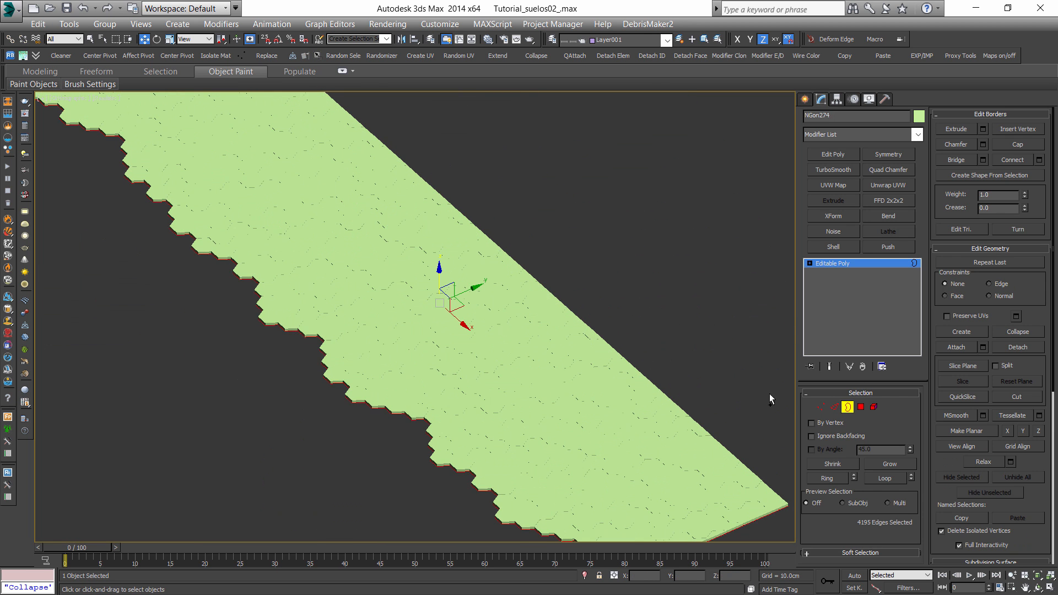
Switch the border selection to edge level and invert it to select the tiles' top and vertical edges.
{"action": "scroll", "coordinate": [538, 241], "scroll_direction": "down", "scroll_amount": 3}
{"action": "middle_click_drag", "start_coordinate": [538, 241], "coordinate": [613, 240], "text": "alt"}
{"action": "middle_click_drag", "start_coordinate": [613, 240], "coordinate": [618, 231], "text": "alt"}
{"action": "scroll", "coordinate": [588, 196], "scroll_direction": "up", "scroll_amount": 3}
{"action": "scroll", "coordinate": [588, 174], "scroll_direction": "up", "scroll_amount": 1}
{"action": "scroll", "coordinate": [588, 174], "scroll_direction": "down", "scroll_amount": 3}
{"action": "middle_click_drag", "start_coordinate": [588, 175], "coordinate": [584, 238], "text": "alt"}
{"action": "left_click", "coordinate": [835, 406]}
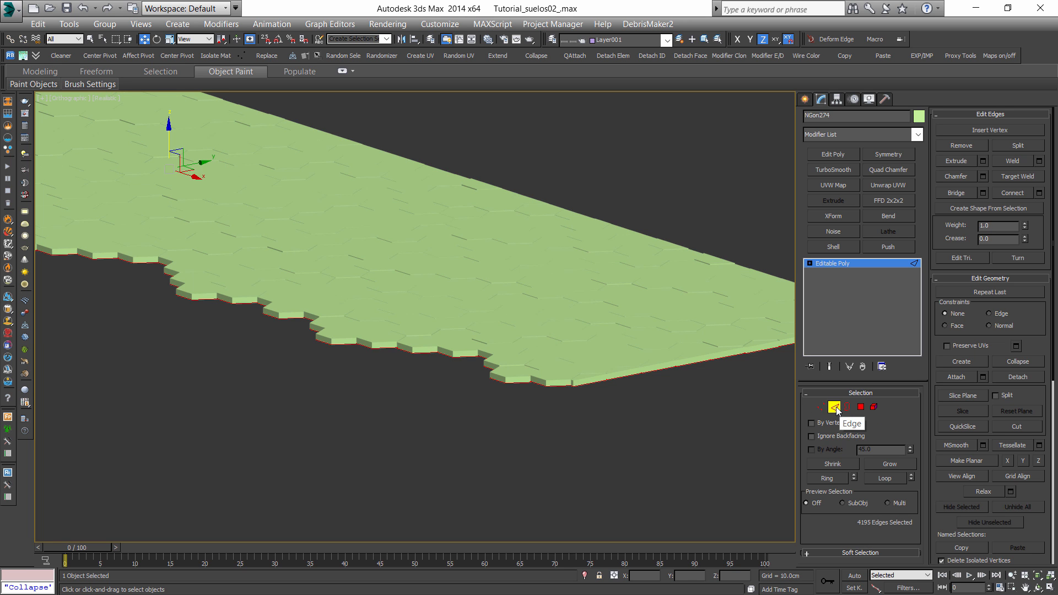
{"action": "key", "text": "ctrl+i"}
{"action": "scroll", "coordinate": [566, 419], "scroll_direction": "up", "scroll_amount": 8}
{"action": "middle_click_drag", "start_coordinate": [657, 107], "coordinate": [610, 273]}
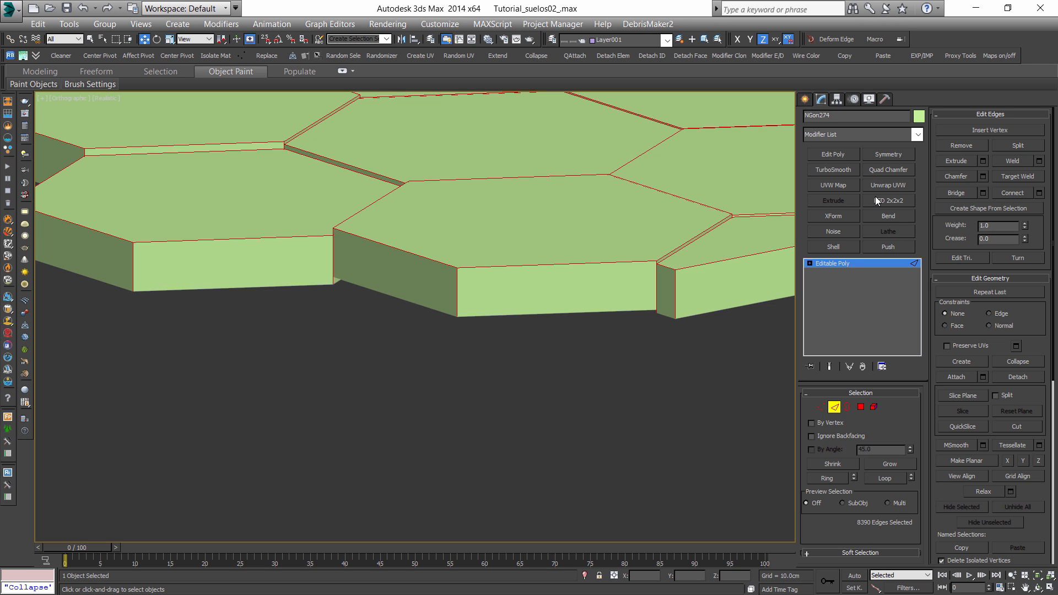
Apply a Quad Chamfer modifier to the selected tile edges with an amount of 0.1 and check the result with edges hidden.
{"action": "left_click", "coordinate": [882, 170]}
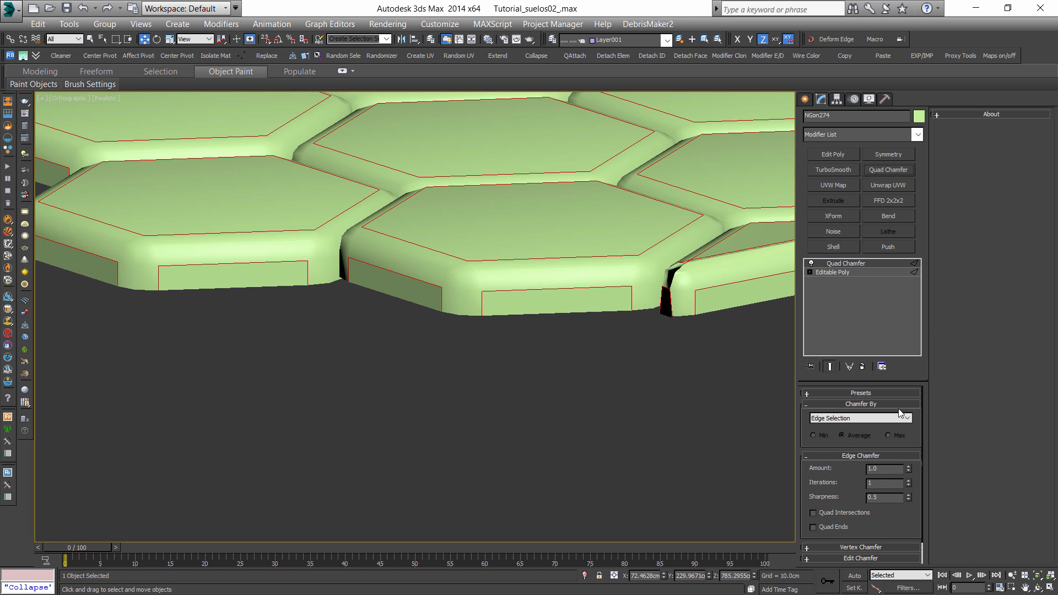
{"action": "left_click_drag", "start_coordinate": [909, 473], "coordinate": [907, 514]}
{"action": "key", "text": "F4"}
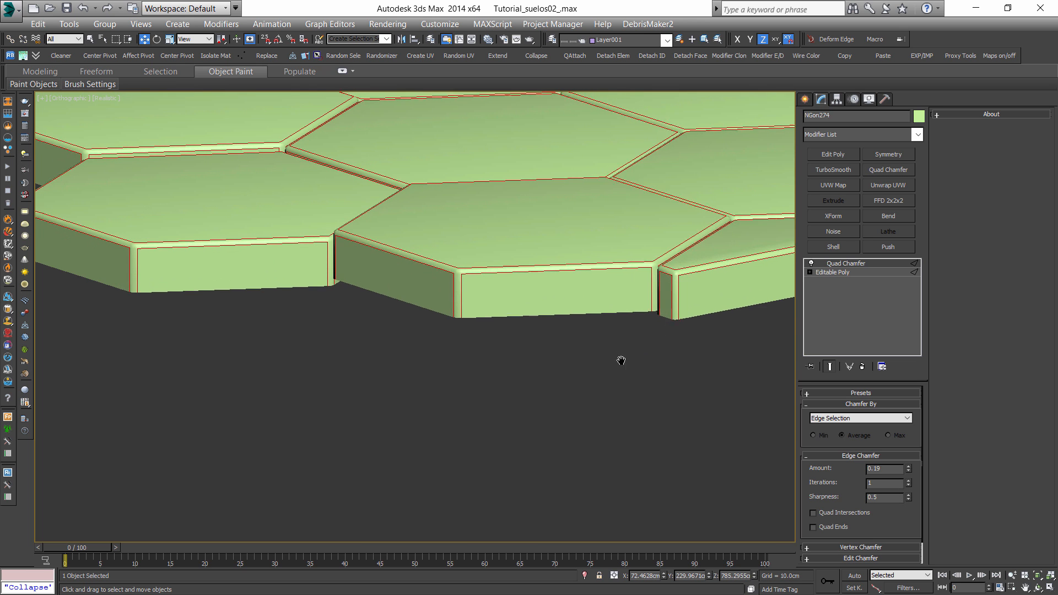
{"action": "middle_click_drag", "start_coordinate": [621, 360], "coordinate": [520, 452]}
{"action": "type", "text": "0.1"}
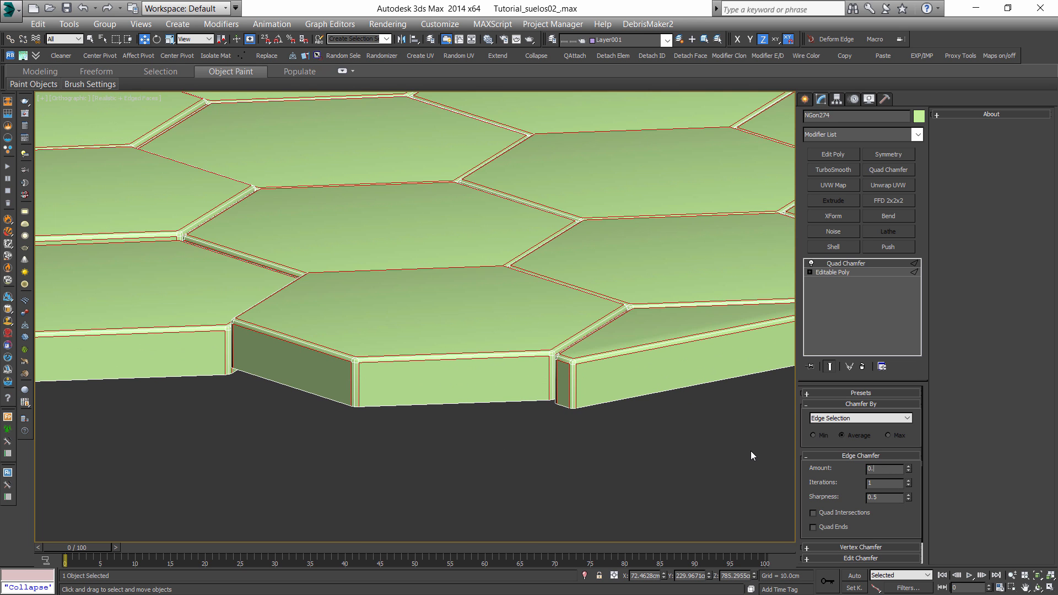
{"action": "key", "text": "Return"}
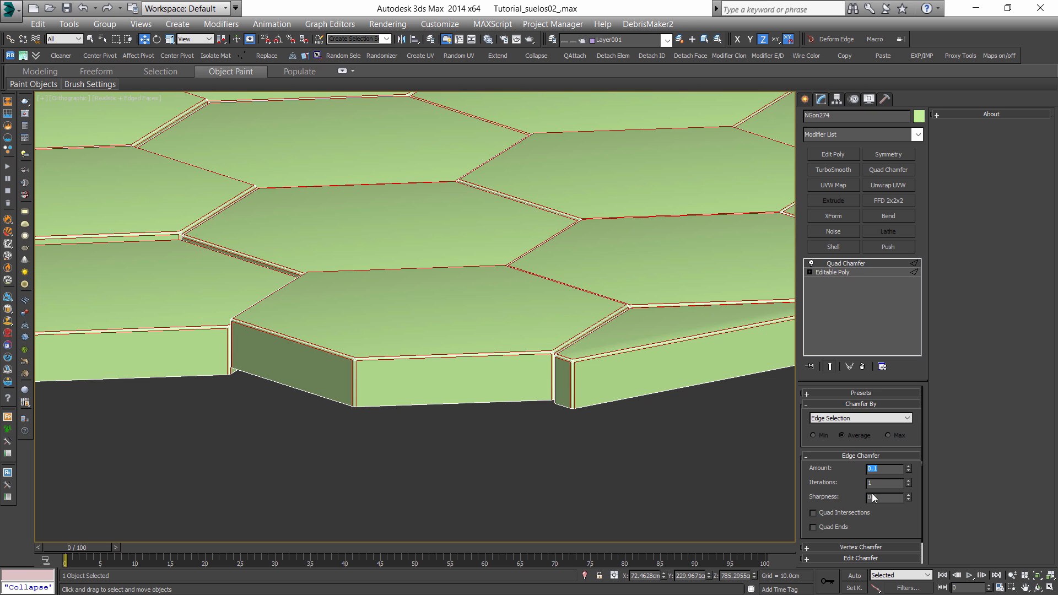
{"action": "double_click", "coordinate": [873, 483]}
{"action": "scroll", "coordinate": [555, 366], "scroll_direction": "up", "scroll_amount": 5}
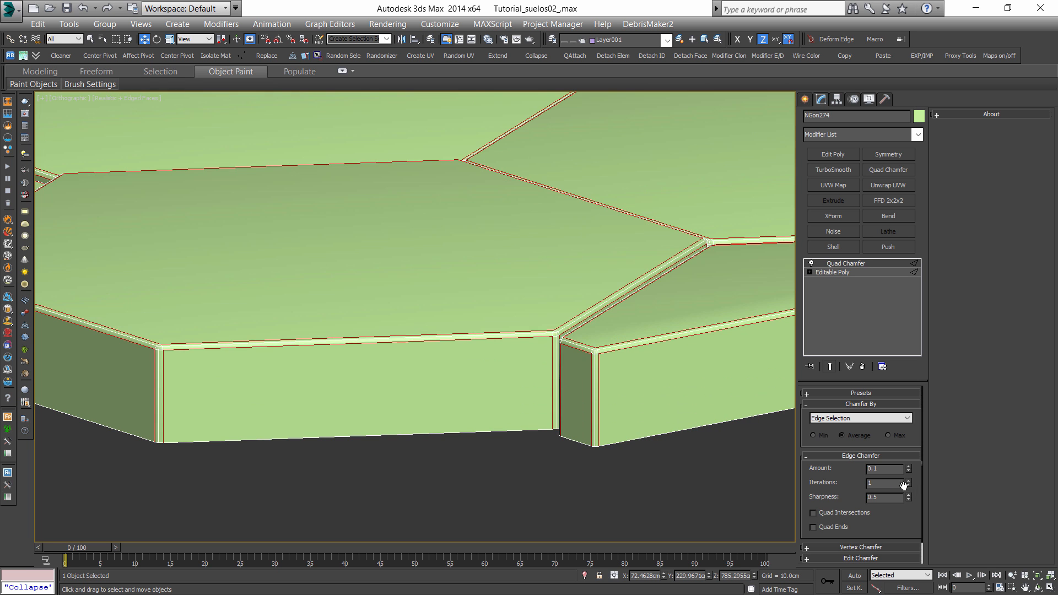
{"action": "left_click", "coordinate": [637, 485]}
{"action": "key", "text": "F4"}
{"action": "scroll", "coordinate": [634, 484], "scroll_direction": "down", "scroll_amount": 8}
{"action": "scroll", "coordinate": [557, 369], "scroll_direction": "down", "scroll_amount": 9}
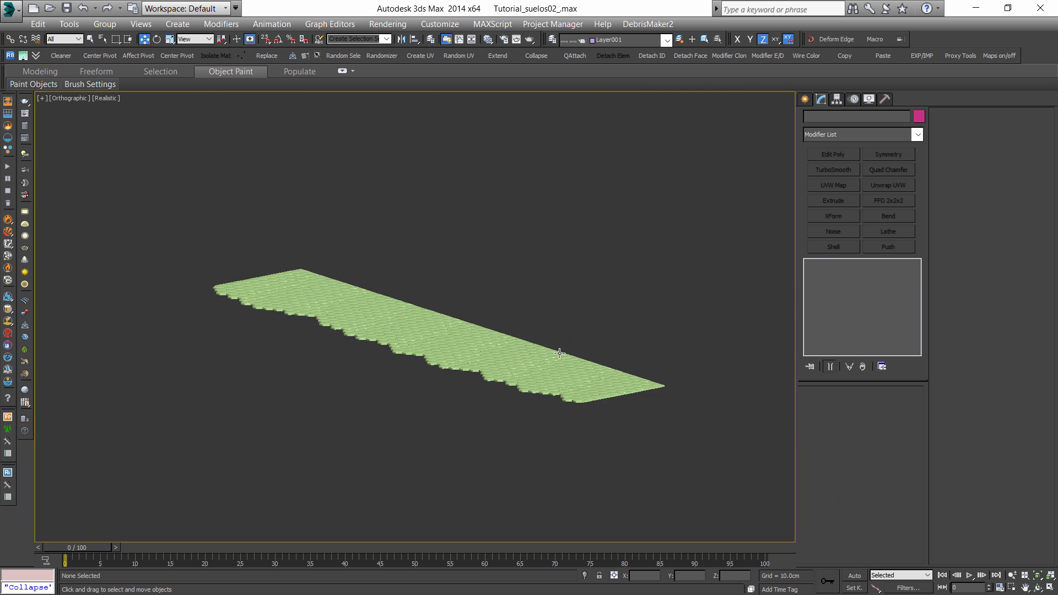
Select the chamfered tile floor, add an Edit Poly modifier, and reset the smoothing groups of all its polygons.
{"action": "scroll", "coordinate": [577, 378], "scroll_direction": "up", "scroll_amount": 5}
{"action": "left_click", "coordinate": [439, 361]}
{"action": "scroll", "coordinate": [531, 332], "scroll_direction": "up", "scroll_amount": 4}
{"action": "middle_click_drag", "start_coordinate": [530, 332], "coordinate": [687, 228]}
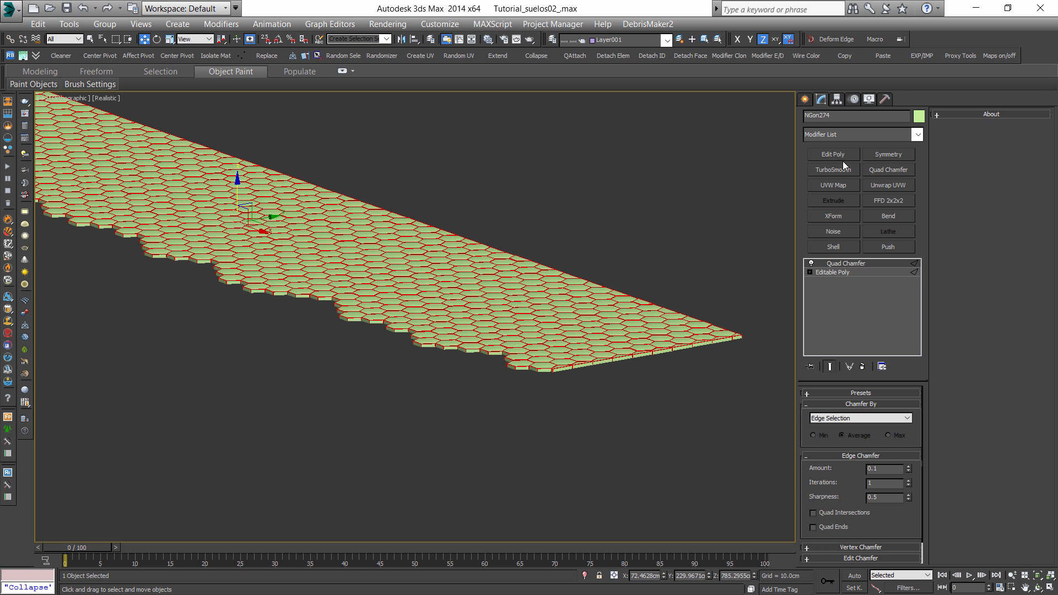
{"action": "left_click", "coordinate": [833, 154]}
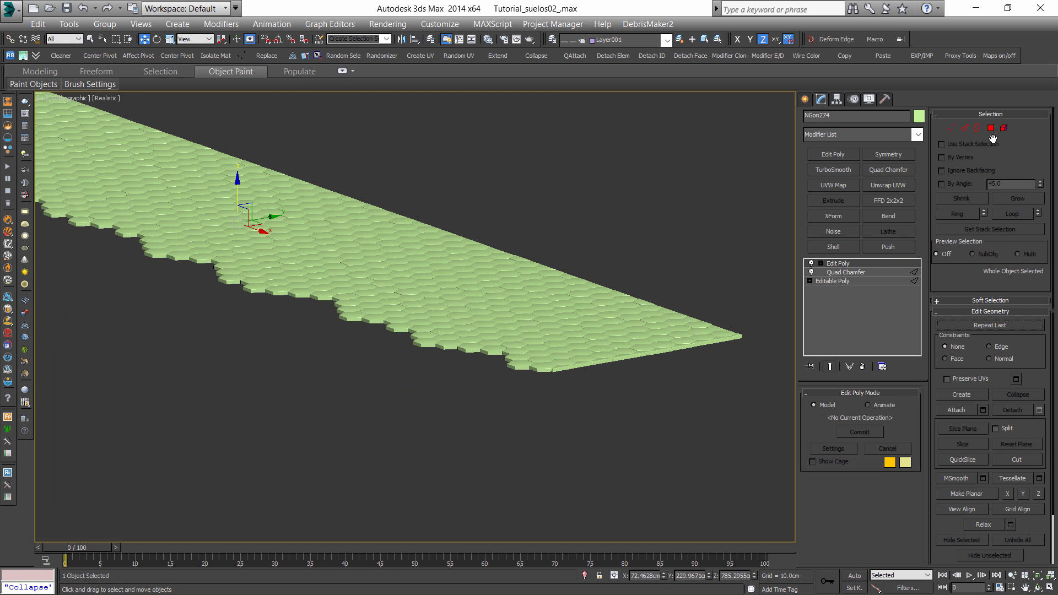
{"action": "left_click", "coordinate": [990, 129]}
{"action": "key", "text": "ctrl+a"}
{"action": "scroll", "coordinate": [1031, 533], "scroll_direction": "down", "scroll_amount": 5}
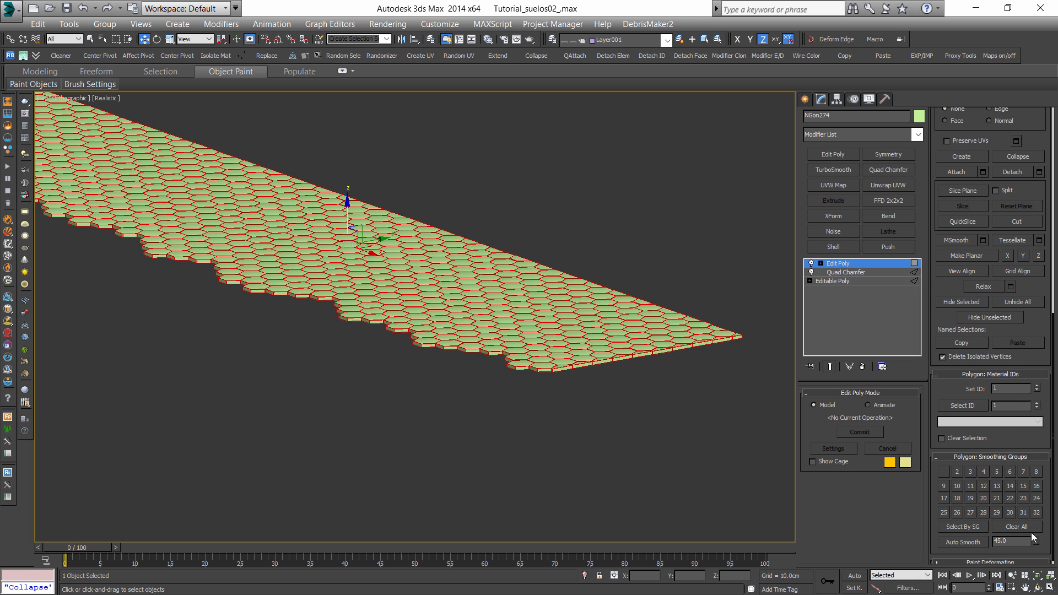
{"action": "left_click", "coordinate": [756, 392]}
Examine the shading of the chamfered tiles up close, from afar and through the V-Ray camera view.
{"action": "scroll", "coordinate": [613, 350], "scroll_direction": "up", "scroll_amount": 10}
{"action": "scroll", "coordinate": [613, 350], "scroll_direction": "up", "scroll_amount": 3}
{"action": "scroll", "coordinate": [614, 350], "scroll_direction": "down", "scroll_amount": 14}
{"action": "mouse_move", "coordinate": [572, 332]}
{"action": "middle_mouse_down", "text": "alt"}
{"action": "mouse_move", "coordinate": [598, 396]}
{"action": "mouse_move", "coordinate": [618, 381]}
{"action": "mouse_move", "coordinate": [619, 293]}
{"action": "mouse_move", "coordinate": [547, 365]}
{"action": "mouse_move", "coordinate": [554, 321]}
{"action": "mouse_move", "coordinate": [553, 339]}
{"action": "middle_mouse_up", "text": "alt"}
{"action": "scroll", "coordinate": [548, 365], "scroll_direction": "up", "scroll_amount": 8}
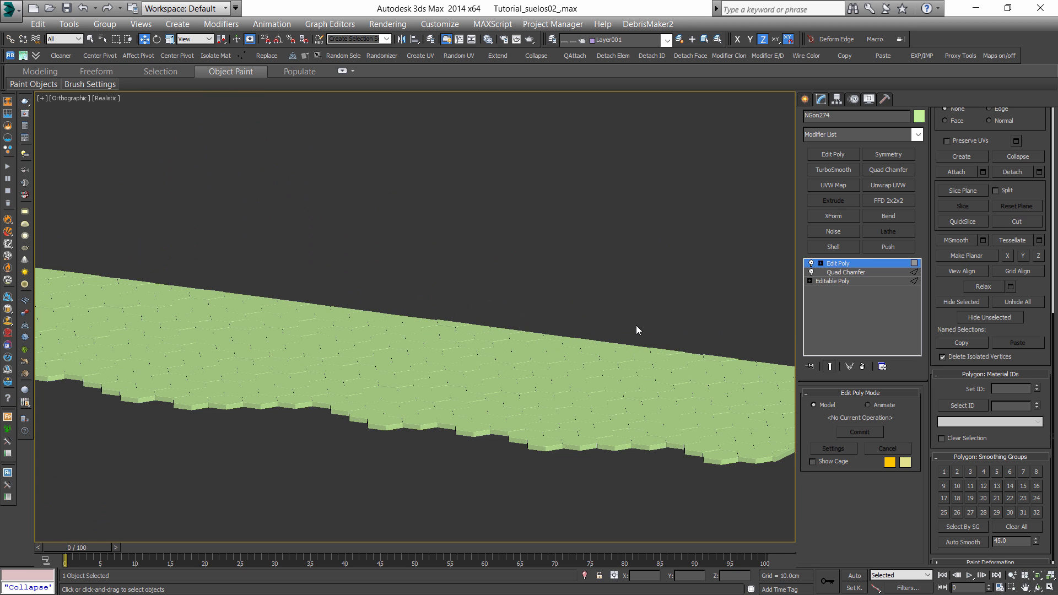
{"action": "key", "text": "c"}
{"action": "key", "text": "F4"}
{"action": "key", "text": "F4"}
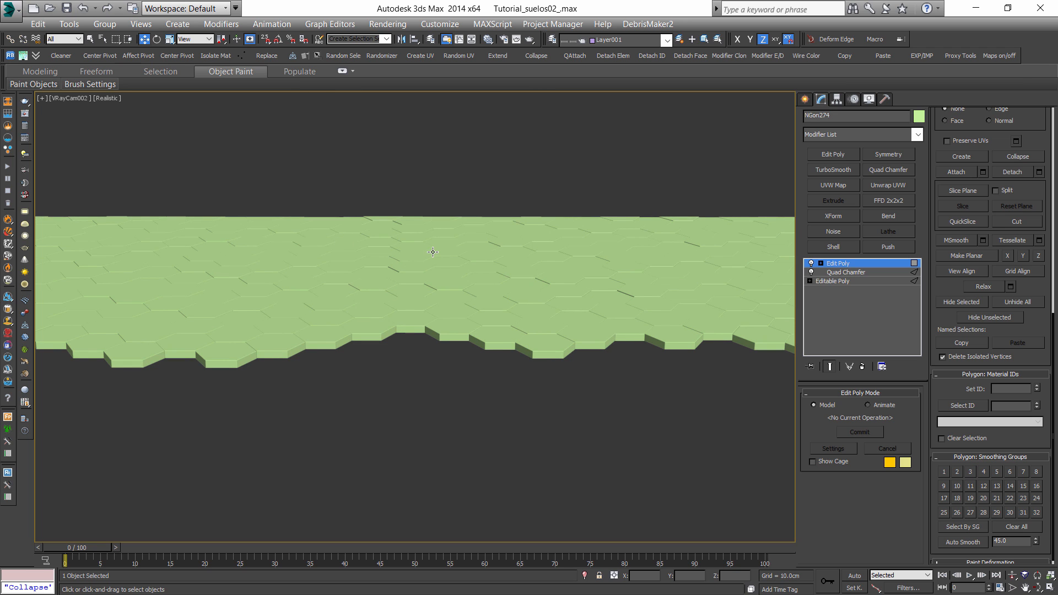
Unhide all objects without unhiding the layers, leaving the tile floor's modifiers unedited.
{"action": "right_click", "coordinate": [860, 265]}
{"action": "left_click", "coordinate": [686, 323]}
{"action": "right_click", "coordinate": [535, 410]}
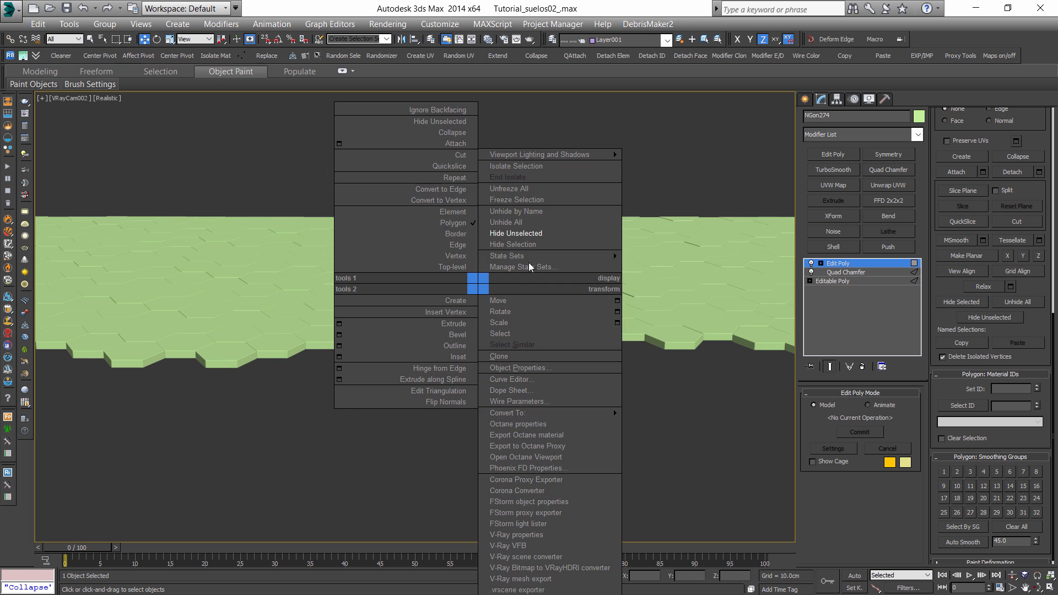
{"action": "left_click", "coordinate": [510, 223]}
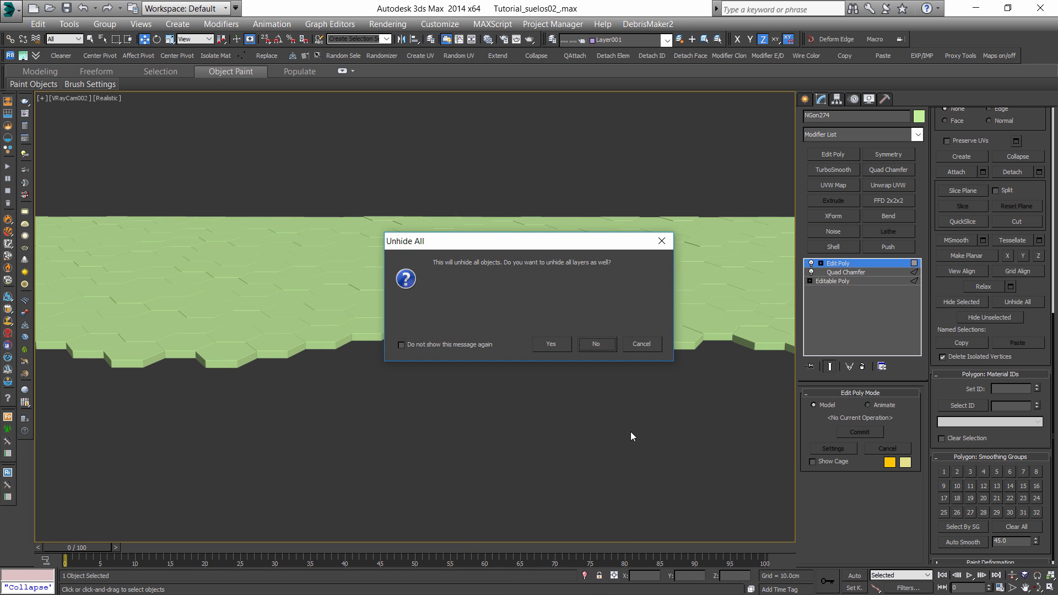
{"action": "left_click", "coordinate": [611, 348]}
{"action": "left_click", "coordinate": [838, 273]}
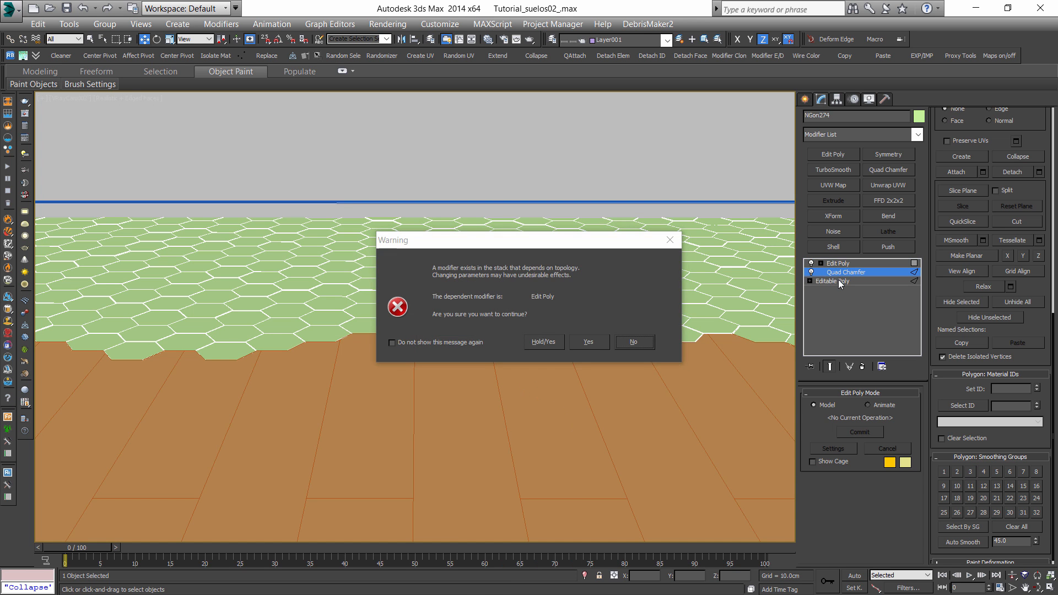
{"action": "left_click", "coordinate": [634, 343]}
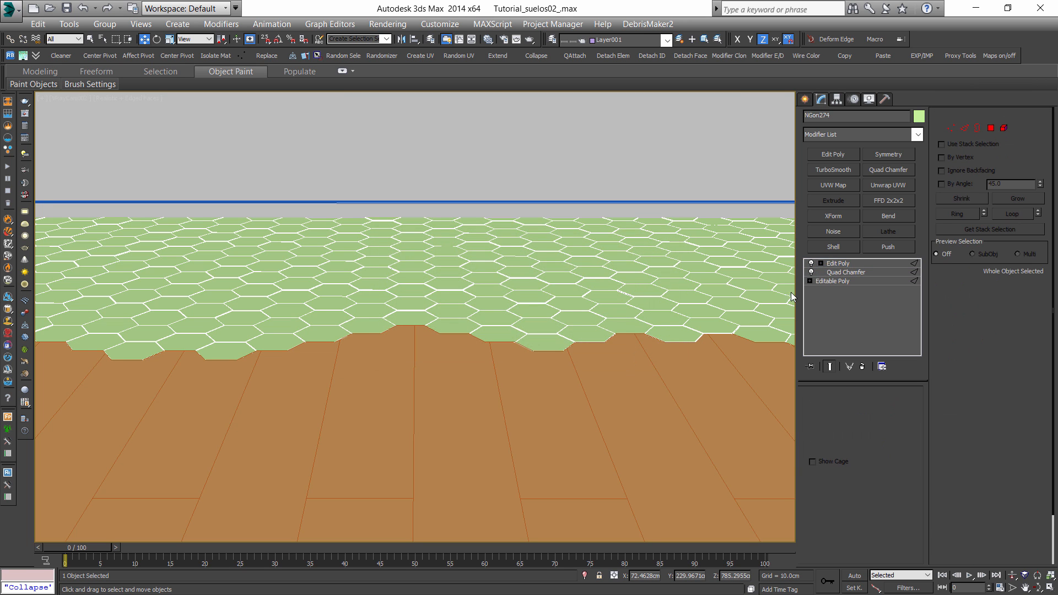
Isolate the wooden planks and add a Push modifier with a value of -0.2 cm.
{"action": "left_click", "coordinate": [614, 392]}
{"action": "key", "text": "alt+q"}
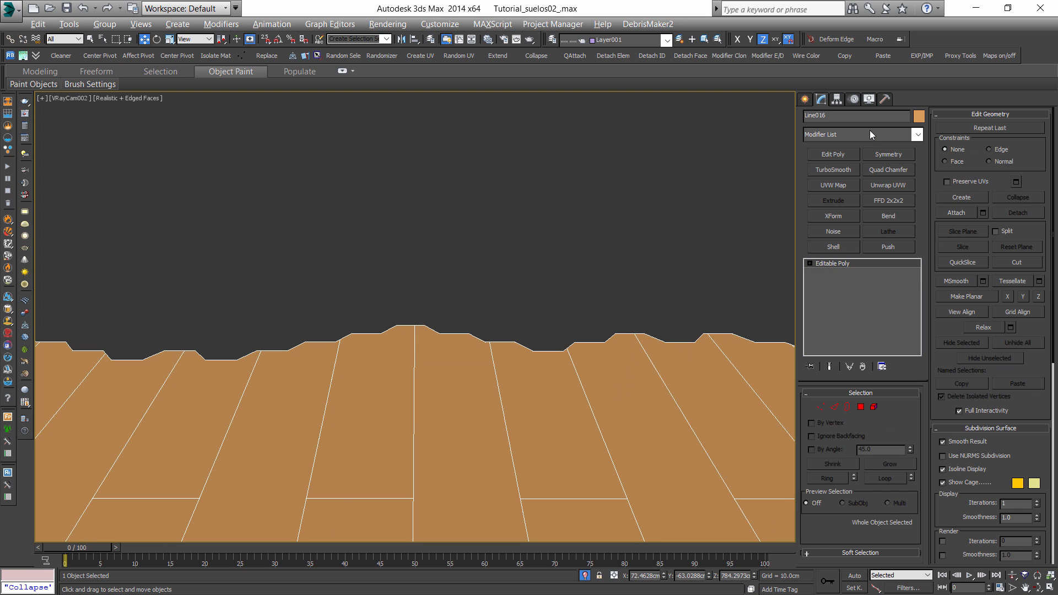
{"action": "left_click", "coordinate": [870, 135]}
{"action": "key", "text": "p"}
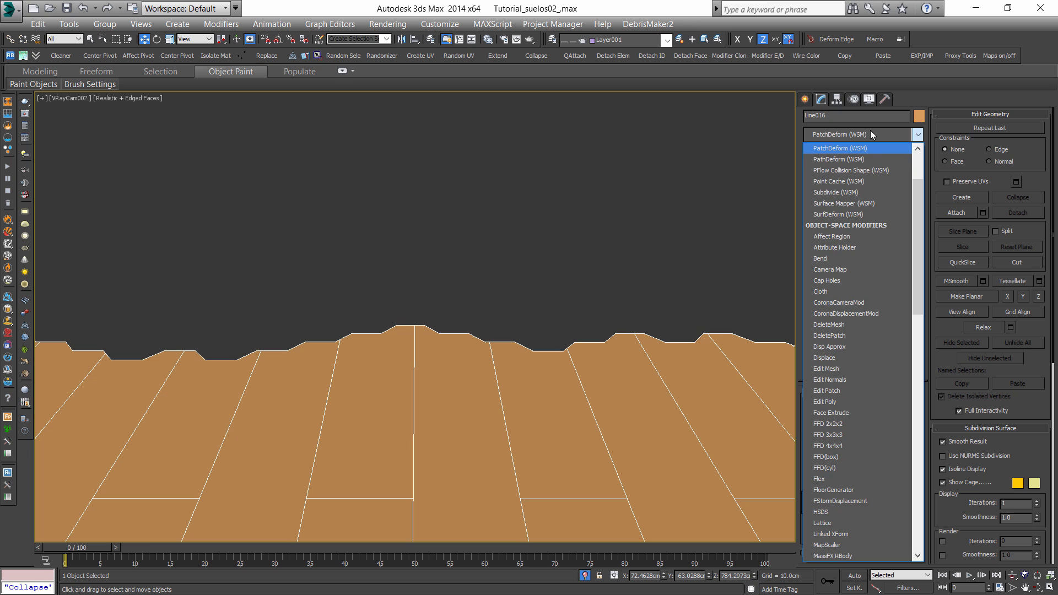
{"action": "scroll", "coordinate": [841, 258], "scroll_direction": "down", "scroll_amount": 15}
{"action": "left_click", "coordinate": [841, 258]}
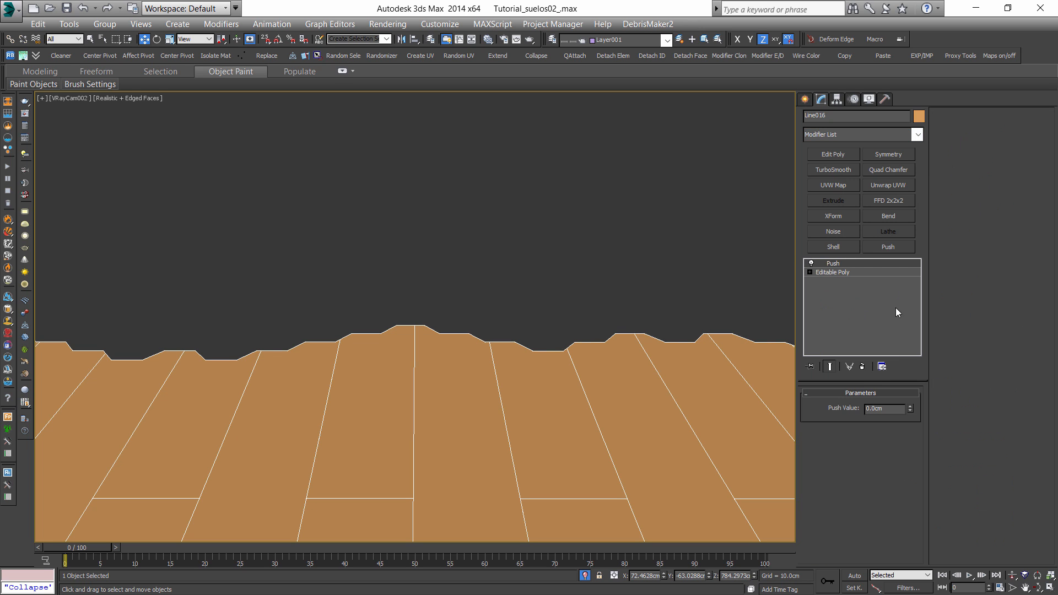
{"action": "type", "text": "-0.1"}
{"action": "key", "text": "Return"}
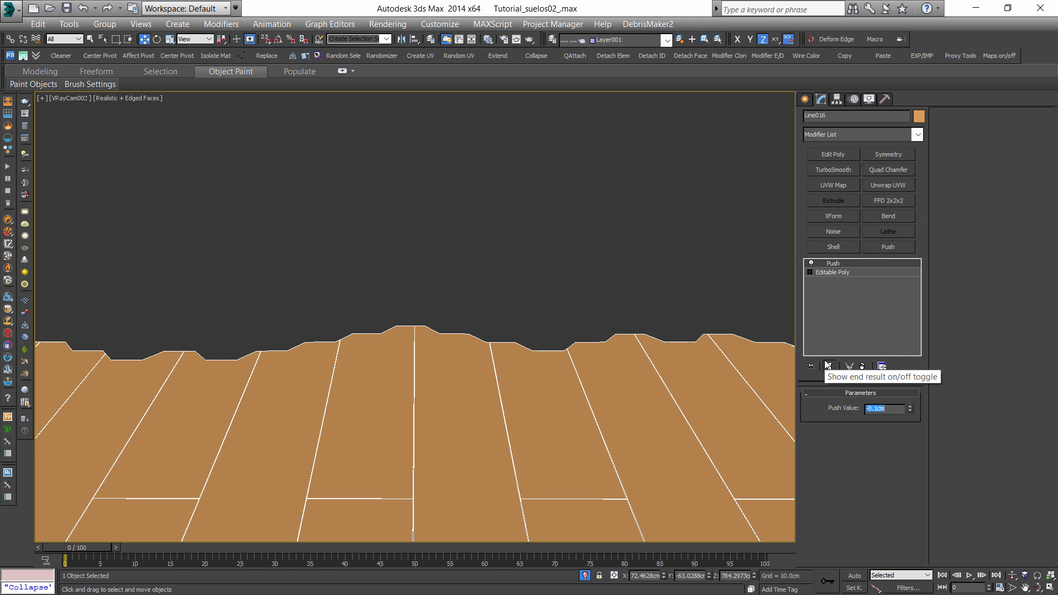
{"action": "type", "text": "-0.2"}
{"action": "key", "text": "Return"}
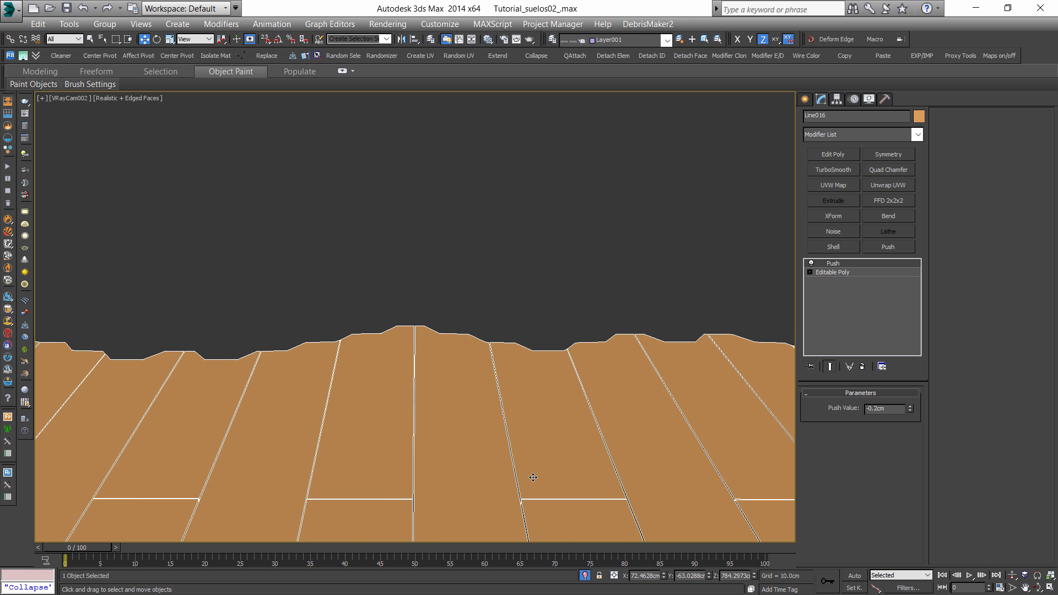
Isolate the planks and hexagonal tiles together in a shaded top view focused on their irregular joint.
{"action": "key", "text": "t"}
{"action": "scroll", "coordinate": [559, 331], "scroll_direction": "up", "scroll_amount": 5}
{"action": "left_click", "coordinate": [584, 577]}
{"action": "key", "text": "F3"}
{"action": "middle_click_drag", "start_coordinate": [555, 219], "coordinate": [539, 292]}
{"action": "scroll", "coordinate": [543, 284], "scroll_direction": "up", "scroll_amount": 3}
{"action": "left_click", "coordinate": [563, 338], "text": "ctrl"}
{"action": "key", "text": "alt+q"}
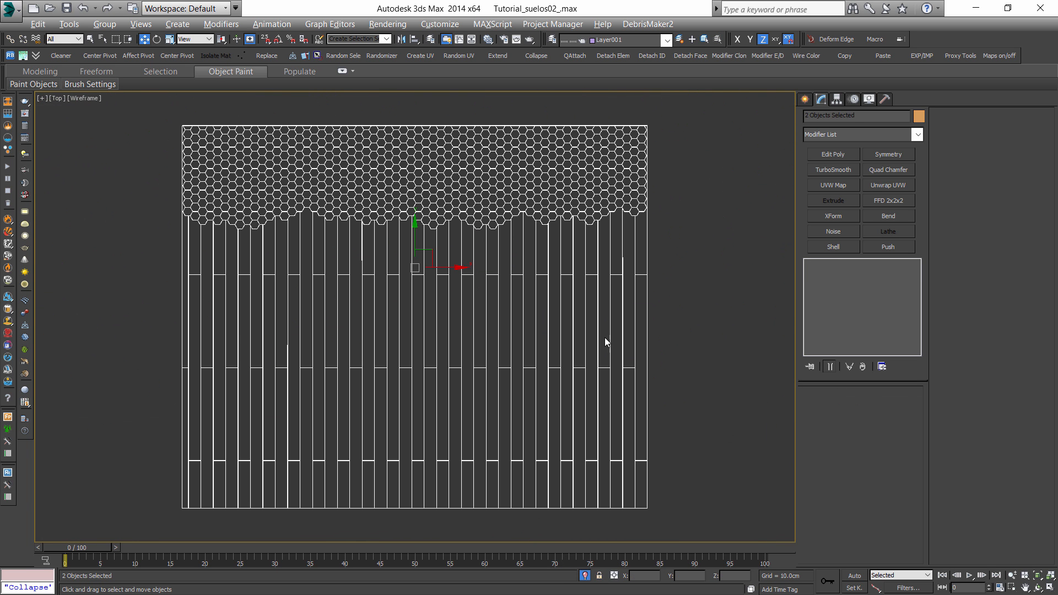
{"action": "left_click", "coordinate": [604, 342]}
{"action": "key", "text": "F3"}
{"action": "scroll", "coordinate": [522, 210], "scroll_direction": "up", "scroll_amount": 8}
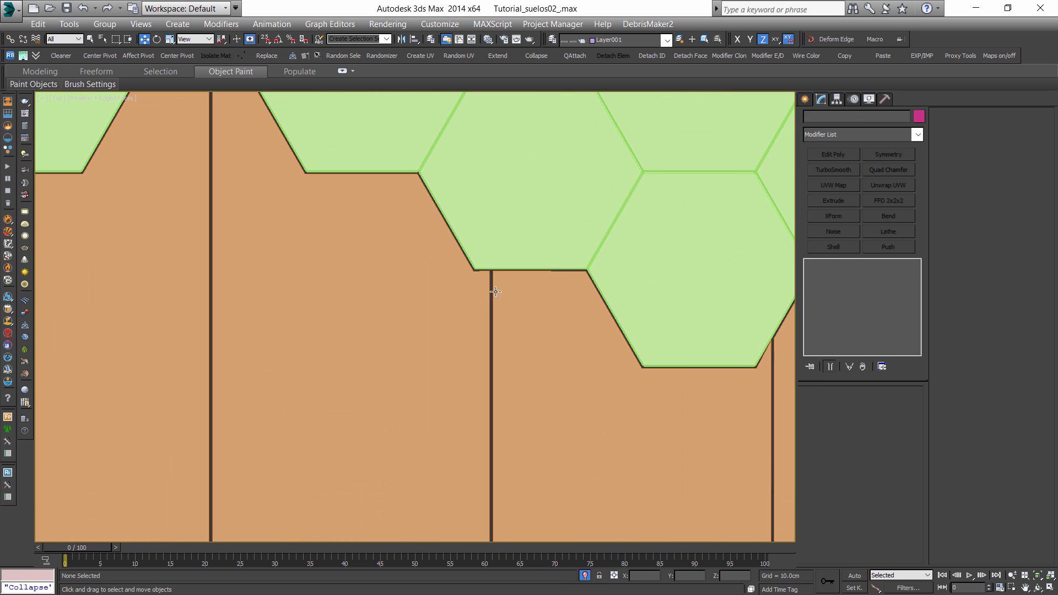
Return to the tile floor's base Editable Poly, accept the topology warning, and clear its edge selection.
{"action": "left_click", "coordinate": [513, 269]}
{"action": "left_click", "coordinate": [841, 281]}
{"action": "left_click", "coordinate": [635, 335]}
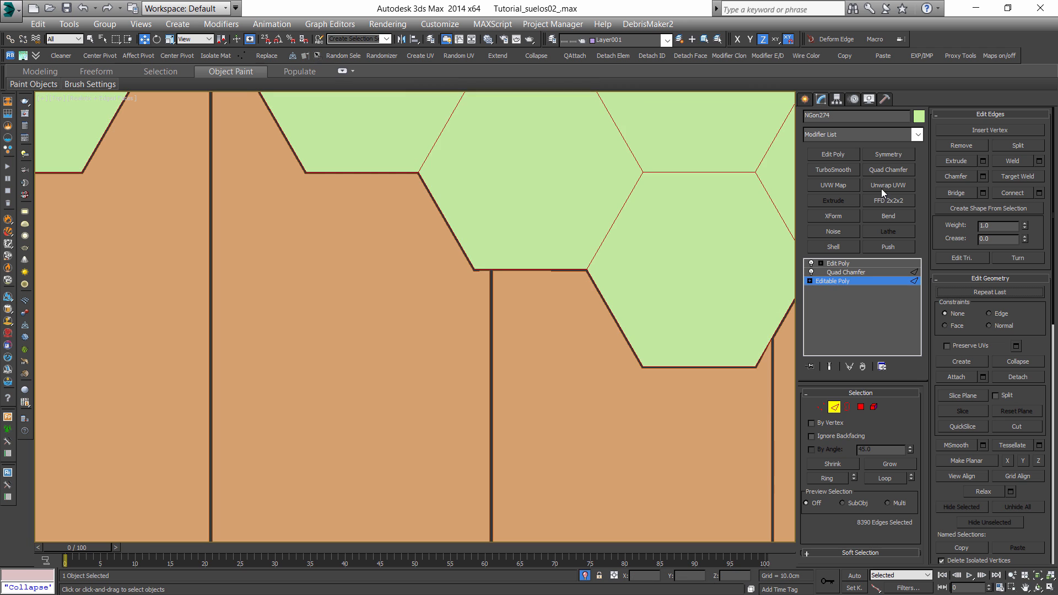
{"action": "left_click", "coordinate": [526, 361]}
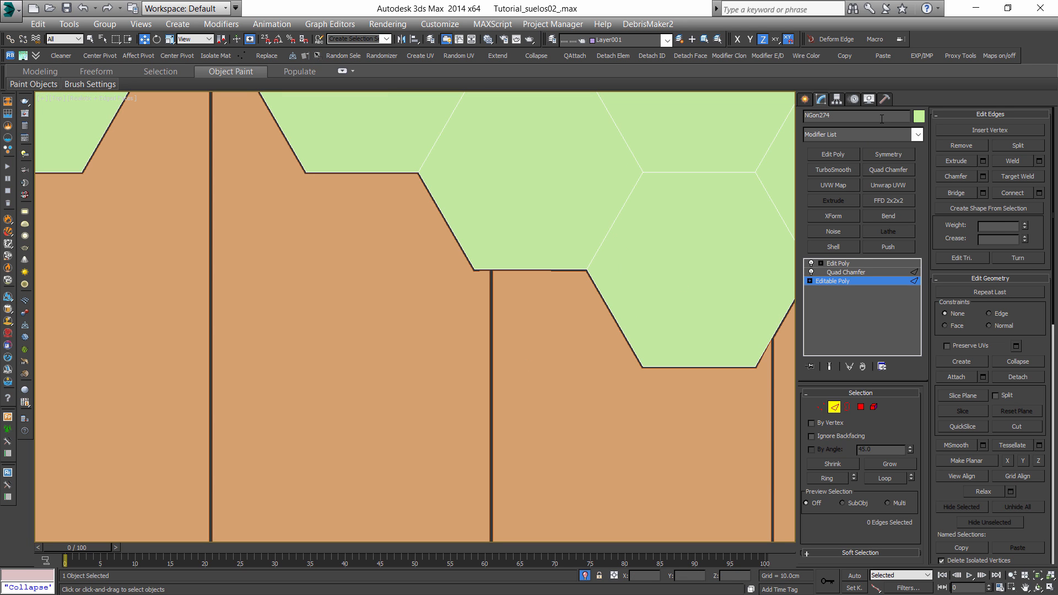
Add a Push modifier directly above the tile floor's Editable Poly with a value of -0.1 cm.
{"action": "left_click", "coordinate": [880, 135]}
{"action": "type", "text": "push"}
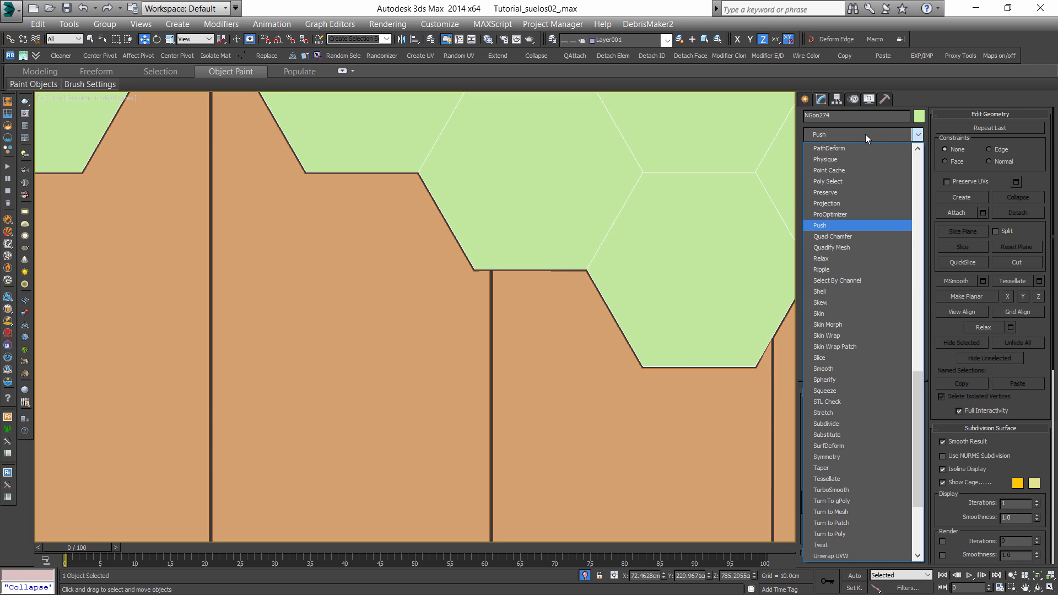
{"action": "key", "text": "Return"}
{"action": "left_click", "coordinate": [896, 409]}
{"action": "type", "text": "-1"}
{"action": "key", "text": "Return"}
{"action": "type", "text": "-0.1"}
{"action": "key", "text": "Return"}
{"action": "scroll", "coordinate": [631, 280], "scroll_direction": "up", "scroll_amount": 3}
{"action": "scroll", "coordinate": [612, 147], "scroll_direction": "down", "scroll_amount": 6}
{"action": "scroll", "coordinate": [534, 291], "scroll_direction": "up", "scroll_amount": 4}
{"action": "middle_click_drag", "start_coordinate": [506, 285], "coordinate": [726, 277]}
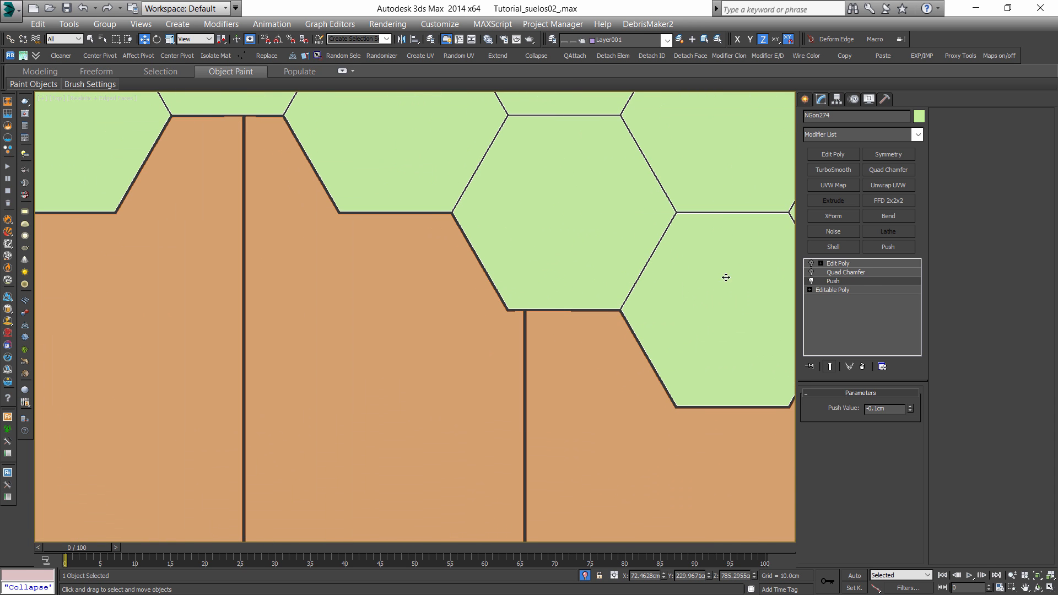
Add an Edit Poly modifier between Push and Quad Chamfer, and try selecting all tile borders as edges.
{"action": "left_click", "coordinate": [833, 154]}
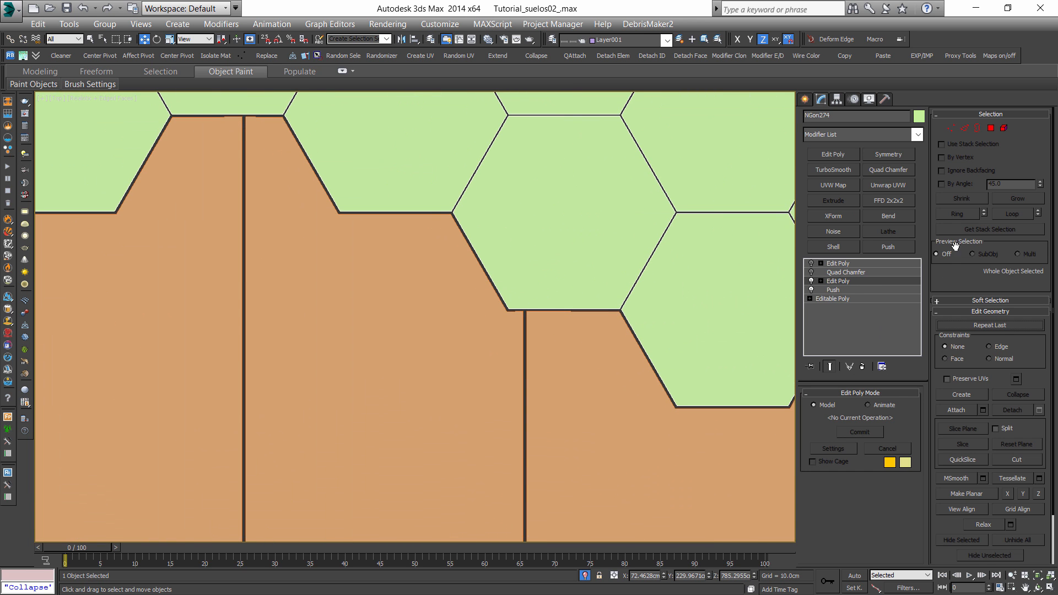
{"action": "left_click", "coordinate": [978, 128]}
{"action": "key", "text": "ctrl+a"}
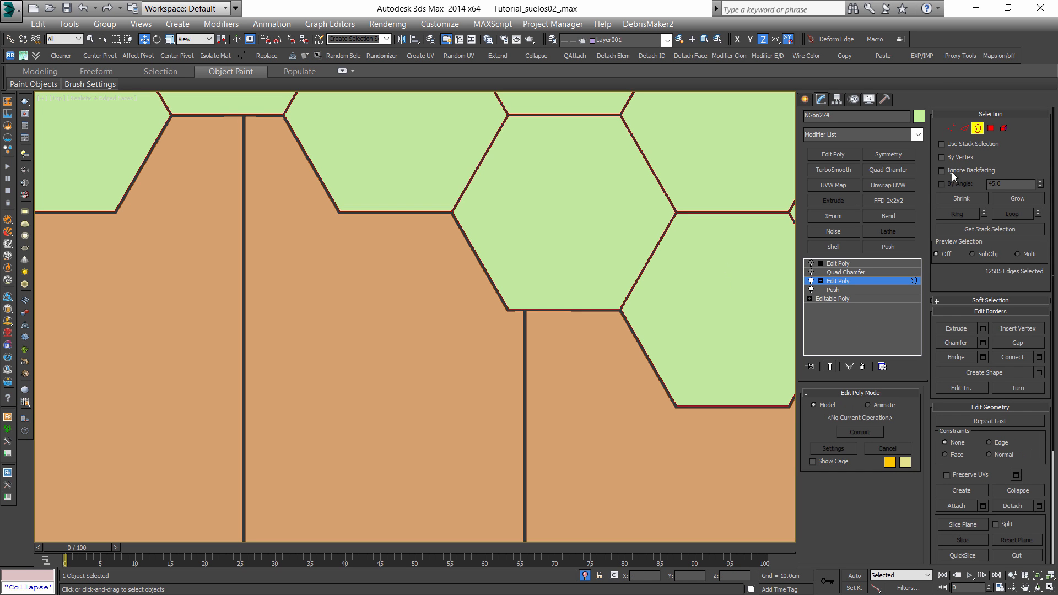
{"action": "left_click", "coordinate": [964, 129]}
{"action": "key", "text": "ctrl+d"}
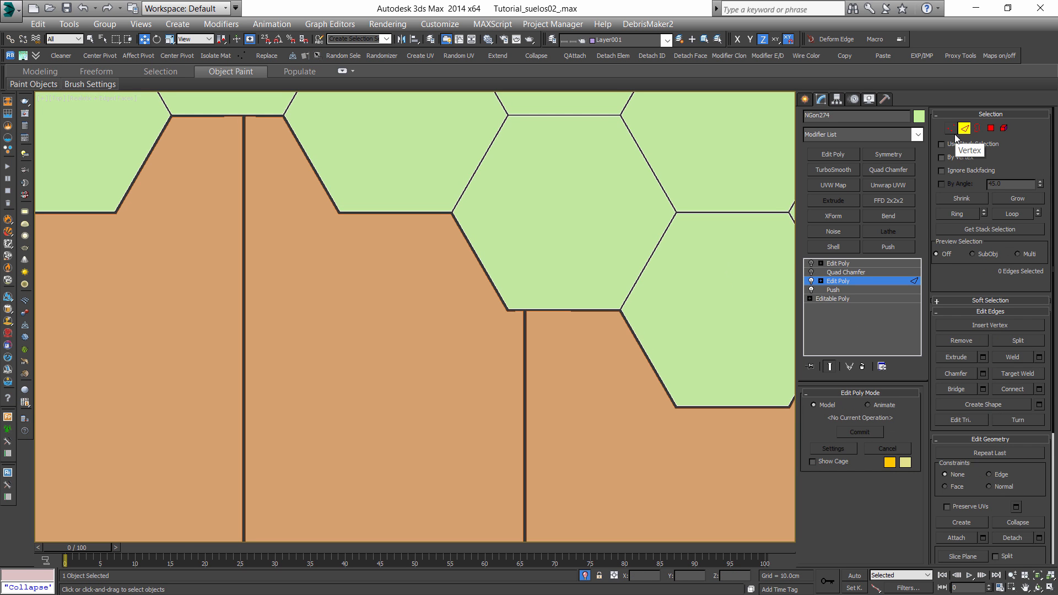
Select the tile floor's borders in the new Edit Poly modifier and switch to edge level.
{"action": "scroll", "coordinate": [733, 273], "scroll_direction": "down", "scroll_amount": 8}
{"action": "middle_click_drag", "start_coordinate": [733, 273], "coordinate": [654, 288], "text": "alt"}
{"action": "scroll", "coordinate": [685, 298], "scroll_direction": "up", "scroll_amount": 7}
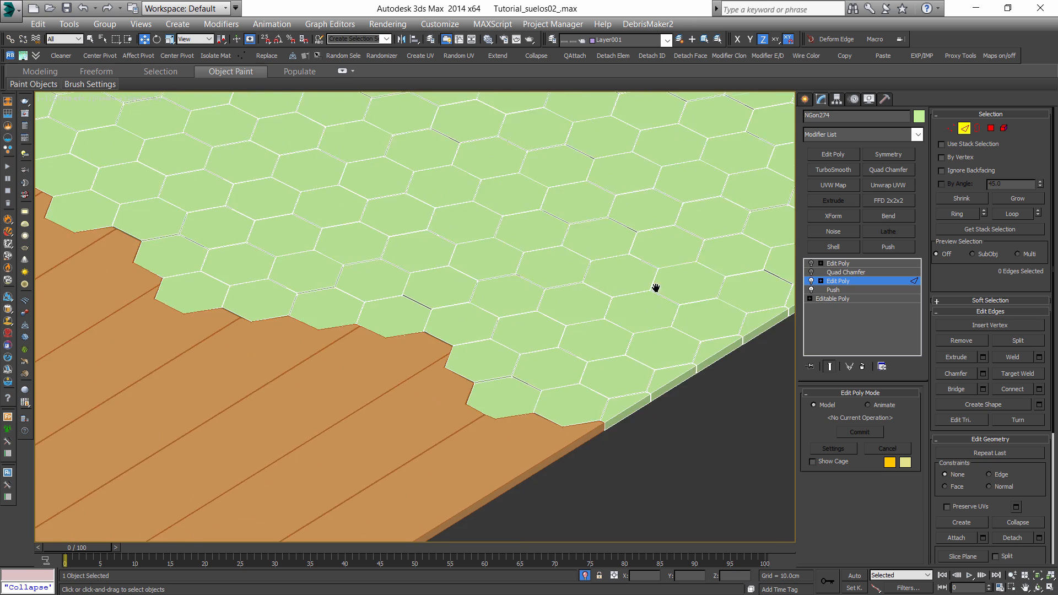
{"action": "scroll", "coordinate": [654, 288], "scroll_direction": "up", "scroll_amount": 3}
{"action": "left_click", "coordinate": [978, 129]}
{"action": "key", "text": "ctrl+a"}
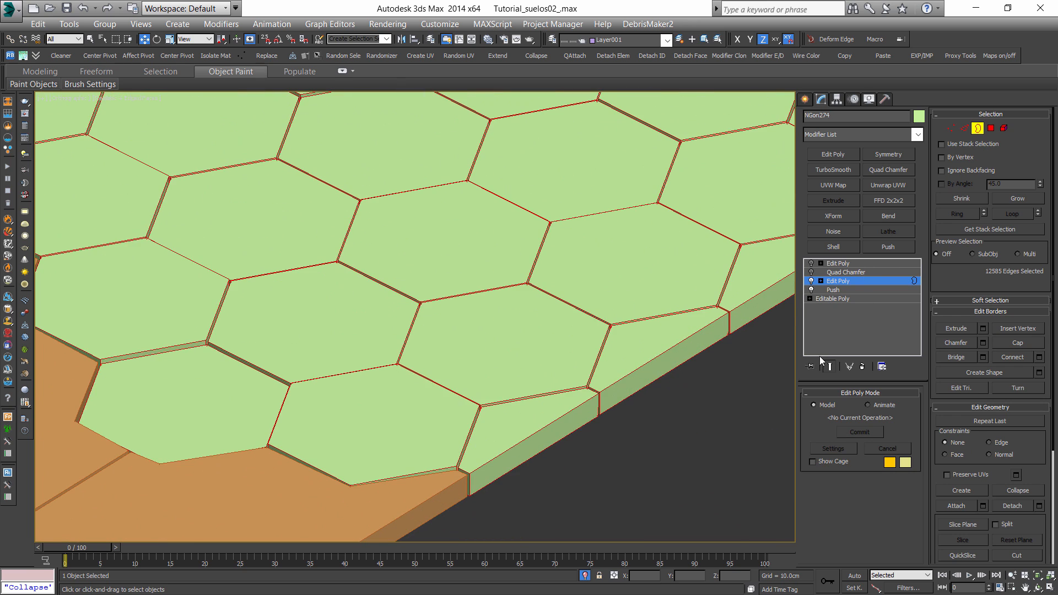
{"action": "scroll", "coordinate": [663, 391], "scroll_direction": "down", "scroll_amount": 10}
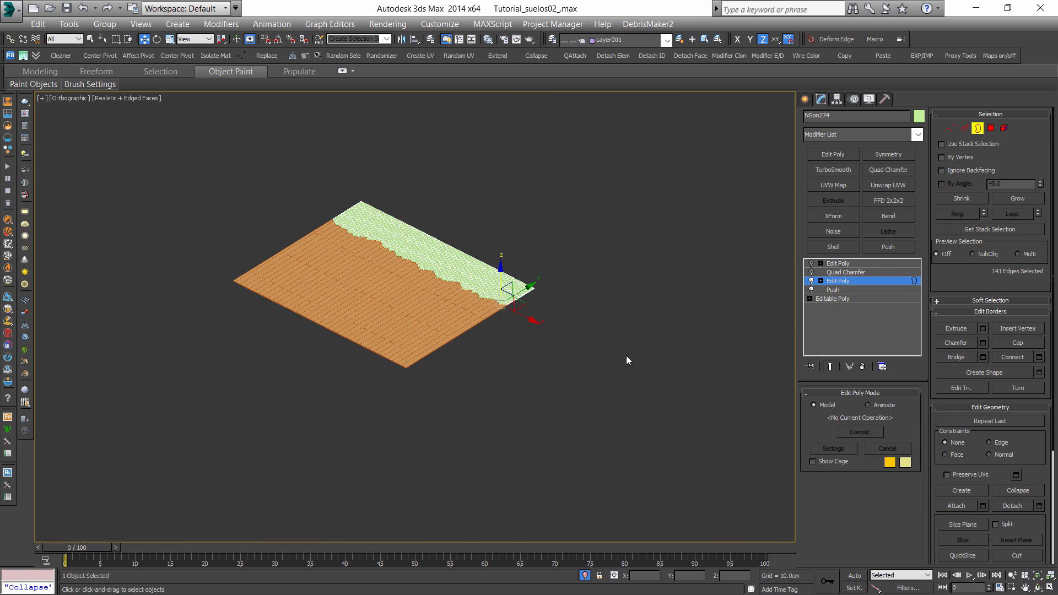
{"action": "scroll", "coordinate": [496, 262], "scroll_direction": "up", "scroll_amount": 5}
{"action": "left_click", "coordinate": [966, 128]}
Accept the topology warning for the tile floor's Quad Chamfer modifier and turn the modifier back on.
{"action": "left_click", "coordinate": [846, 272]}
{"action": "left_click", "coordinate": [591, 342]}
{"action": "left_click", "coordinate": [812, 274]}
{"action": "scroll", "coordinate": [591, 342], "scroll_direction": "up", "scroll_amount": 6}
{"action": "scroll", "coordinate": [431, 380], "scroll_direction": "up", "scroll_amount": 5}
{"action": "scroll", "coordinate": [588, 392], "scroll_direction": "down", "scroll_amount": 5}
{"action": "left_click", "coordinate": [664, 465]}
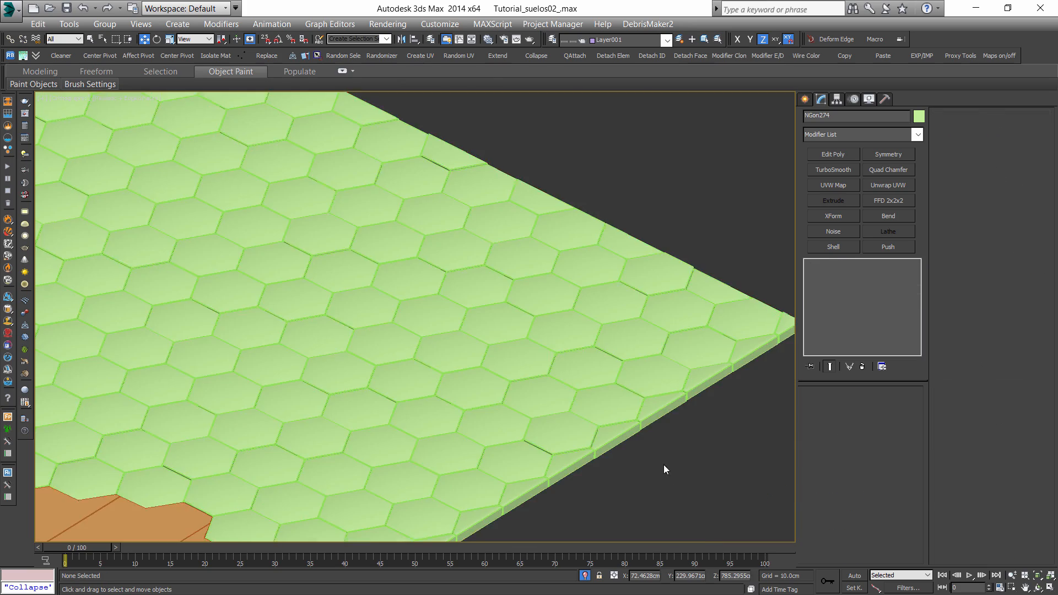
Turn the tile floor's topmost Edit Poly modifier back on and check the joint between tiles and planks.
{"action": "scroll", "coordinate": [717, 375], "scroll_direction": "up", "scroll_amount": 5}
{"action": "left_click", "coordinate": [772, 304]}
{"action": "left_click", "coordinate": [810, 264]}
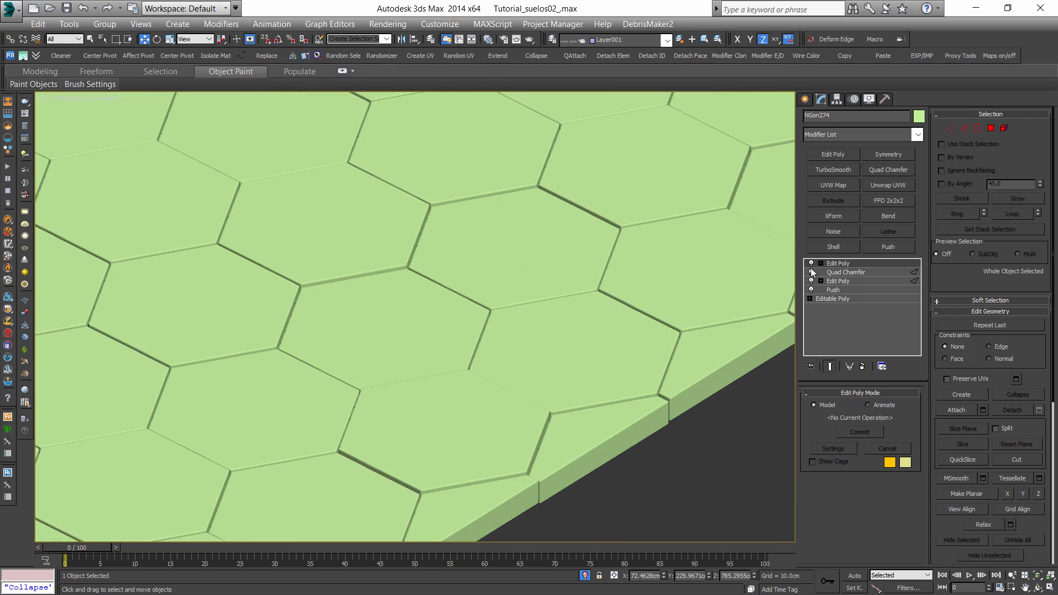
{"action": "left_click", "coordinate": [663, 457]}
{"action": "scroll", "coordinate": [657, 442], "scroll_direction": "down", "scroll_amount": 5}
{"action": "scroll", "coordinate": [463, 385], "scroll_direction": "up", "scroll_amount": 5}
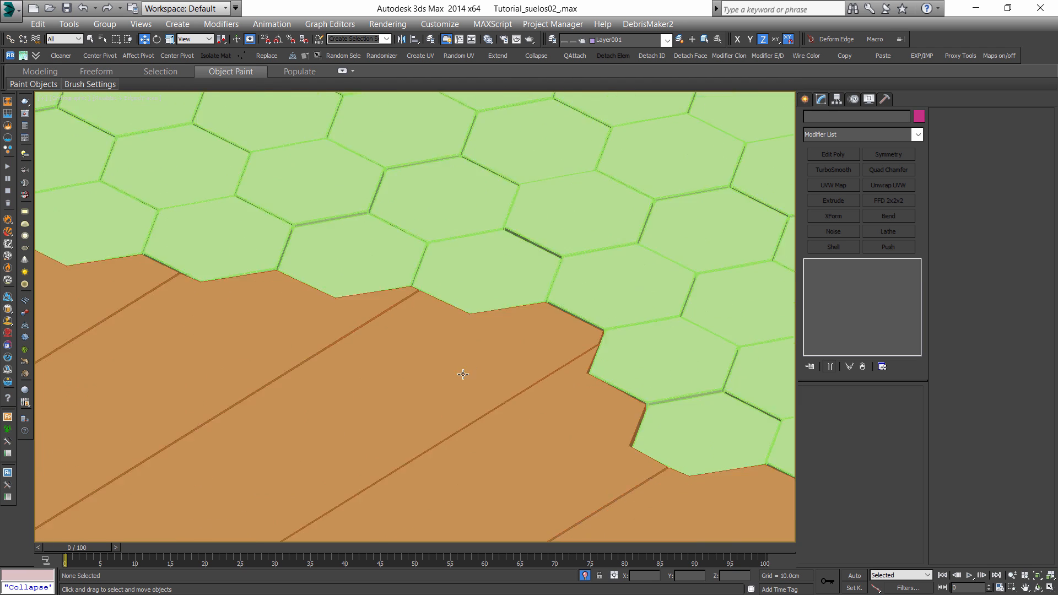
Examine the gap between the planks and the hexagonal tiles from above, and check the planks' modifier stack.
{"action": "left_click", "coordinate": [746, 227]}
{"action": "scroll", "coordinate": [725, 267], "scroll_direction": "down", "scroll_amount": 4}
{"action": "key", "text": "t"}
{"action": "scroll", "coordinate": [564, 248], "scroll_direction": "up", "scroll_amount": 10}
{"action": "scroll", "coordinate": [602, 352], "scroll_direction": "down", "scroll_amount": 6}
{"action": "middle_click_drag", "start_coordinate": [603, 352], "coordinate": [621, 252]}
{"action": "scroll", "coordinate": [622, 253], "scroll_direction": "up", "scroll_amount": 1}
{"action": "left_click", "coordinate": [613, 287]}
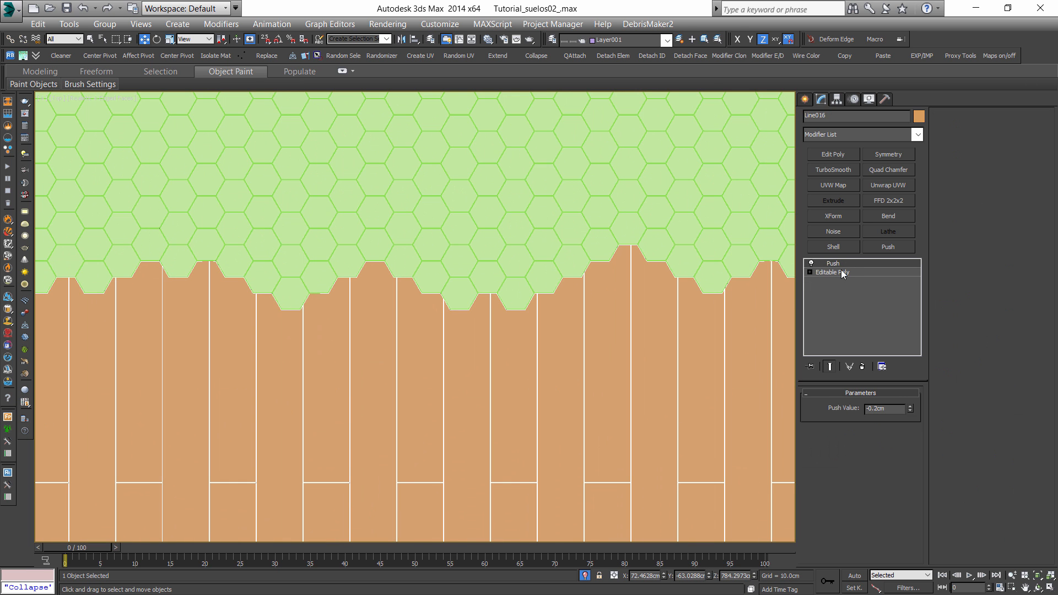
{"action": "scroll", "coordinate": [610, 267], "scroll_direction": "up", "scroll_amount": 5}
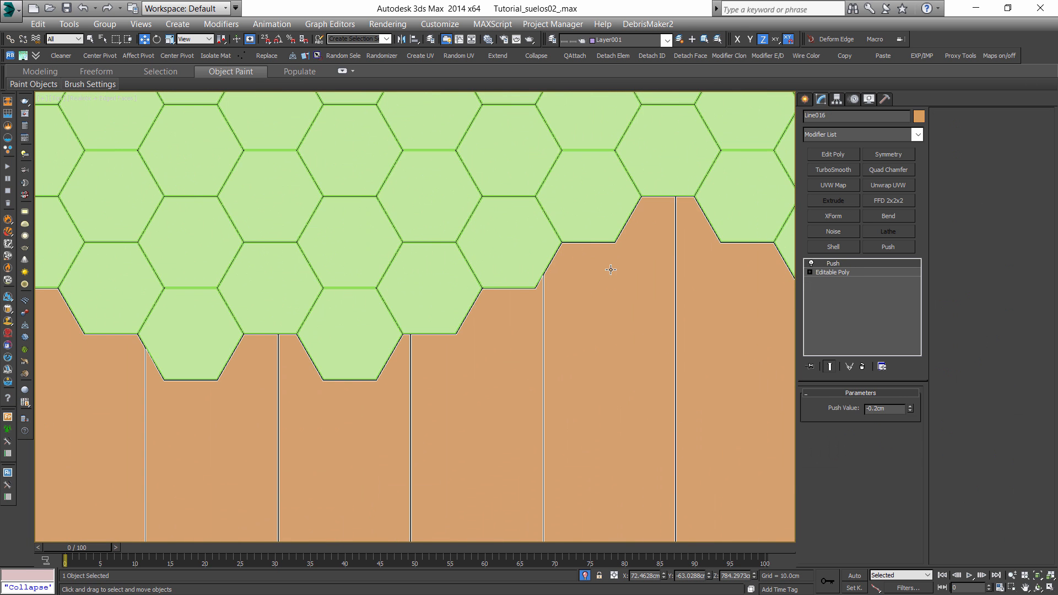
{"action": "left_click", "coordinate": [840, 273]}
{"action": "left_click", "coordinate": [841, 264]}
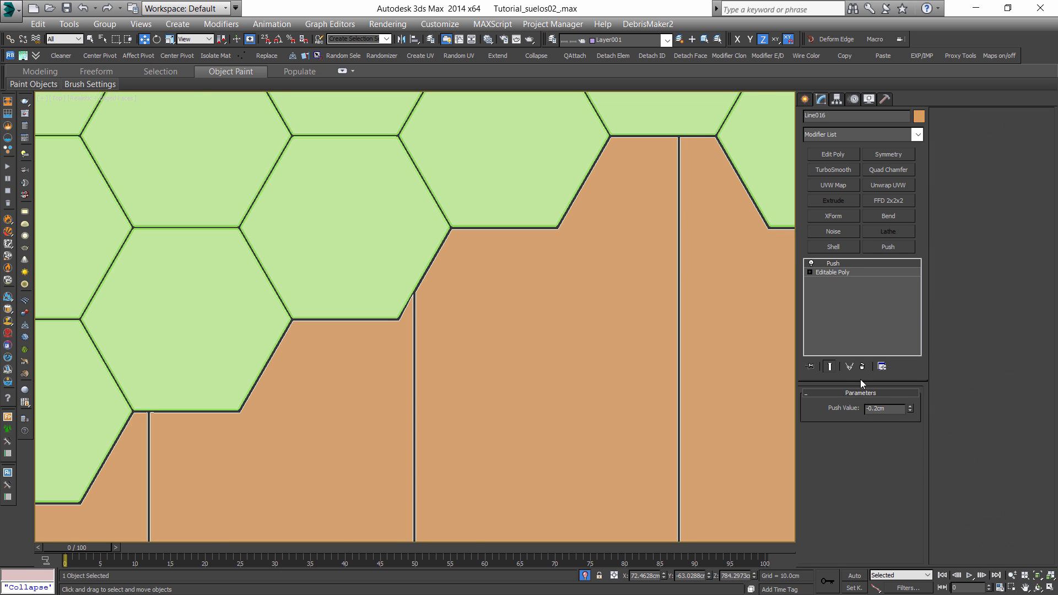
{"action": "scroll", "coordinate": [669, 323], "scroll_direction": "down", "scroll_amount": 5}
{"action": "key", "text": "c"}
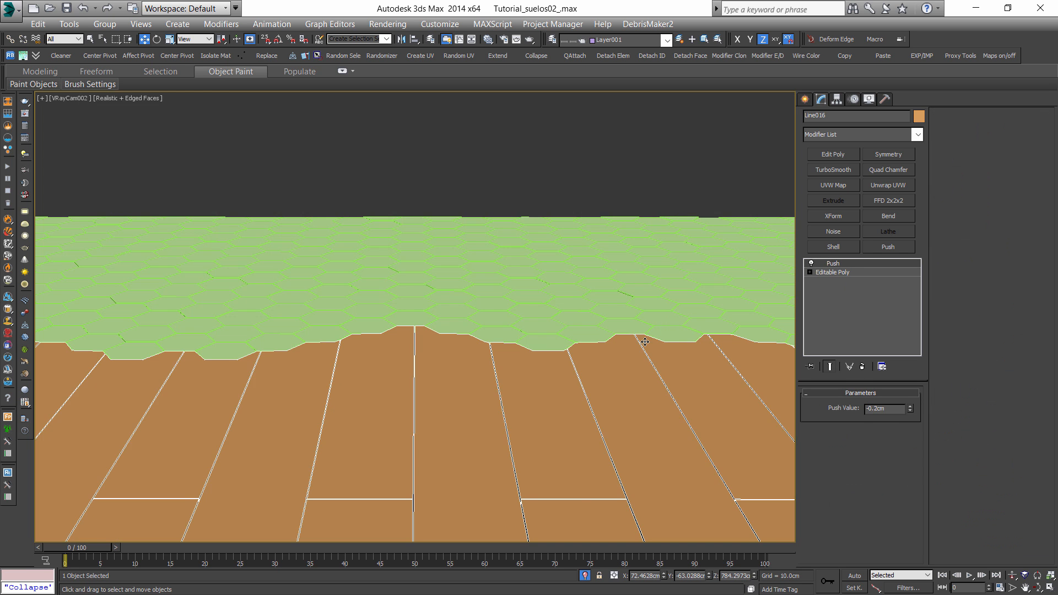
Add an Edit Poly modifier to the planks, select all their borders and convert the selection to edges.
{"action": "key", "text": "F4"}
{"action": "left_click", "coordinate": [833, 155]}
{"action": "left_click", "coordinate": [978, 128]}
{"action": "left_click", "coordinate": [699, 154]}
{"action": "key", "text": "t"}
{"action": "scroll", "coordinate": [534, 157], "scroll_direction": "down", "scroll_amount": 2}
{"action": "left_click_drag", "start_coordinate": [533, 158], "coordinate": [530, 154]}
{"action": "middle_click_drag", "start_coordinate": [701, 160], "coordinate": [584, 230]}
{"action": "left_click", "coordinate": [964, 129]}
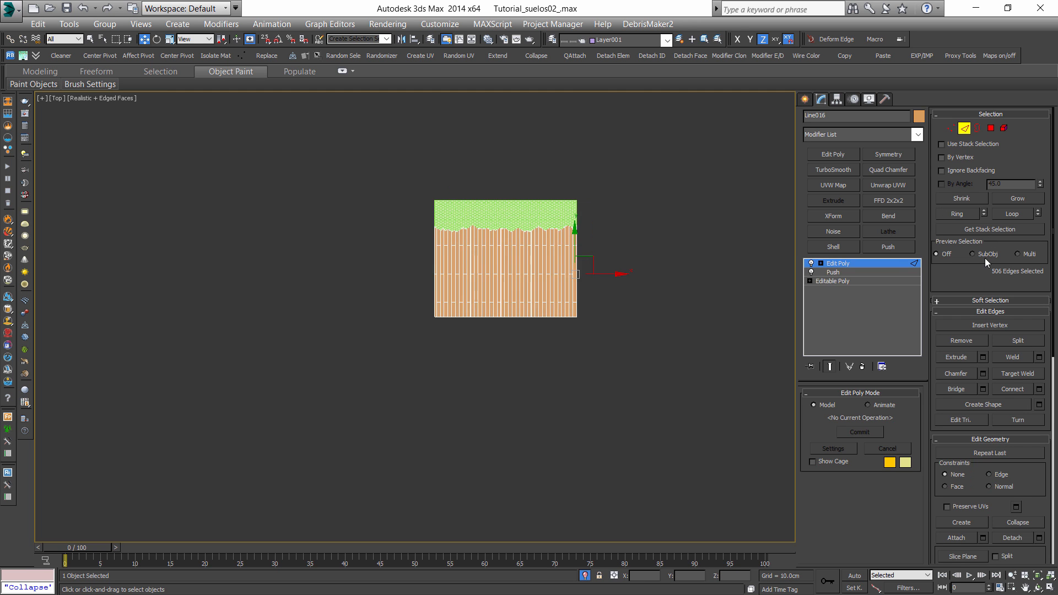
Apply a Quad Chamfer modifier to the planks' selected edges with an amount of 0.2.
{"action": "middle_click_drag", "start_coordinate": [639, 316], "coordinate": [650, 259], "text": "alt"}
{"action": "left_click", "coordinate": [884, 170]}
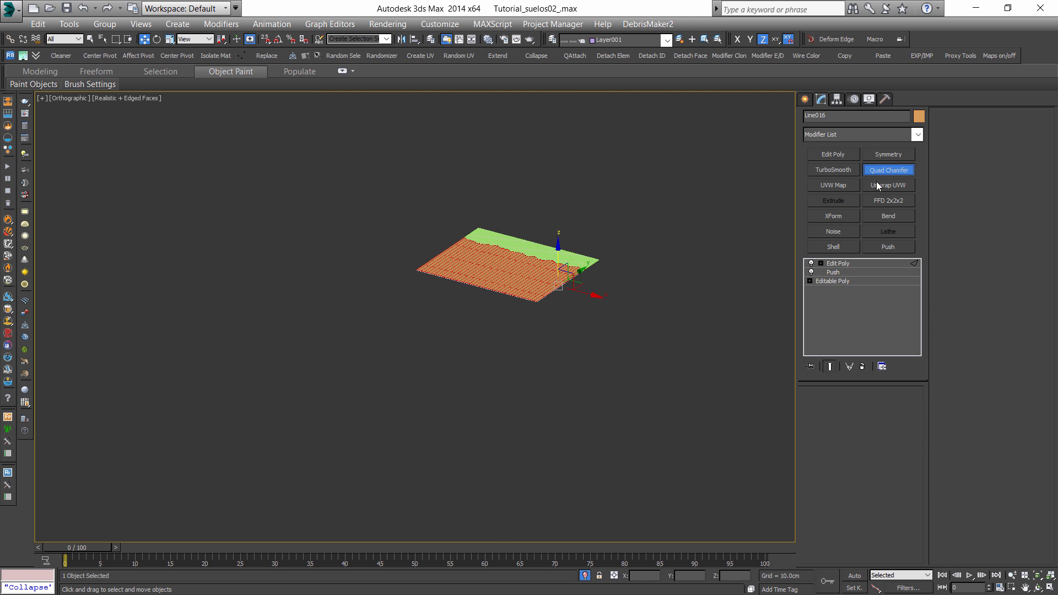
{"action": "scroll", "coordinate": [662, 316], "scroll_direction": "up", "scroll_amount": 5}
{"action": "left_click_drag", "start_coordinate": [841, 467], "coordinate": [817, 466]}
{"action": "type", "text": "0.2"}
{"action": "key", "text": "Return"}
{"action": "scroll", "coordinate": [701, 318], "scroll_direction": "up", "scroll_amount": 8}
{"action": "scroll", "coordinate": [701, 318], "scroll_direction": "down", "scroll_amount": 10}
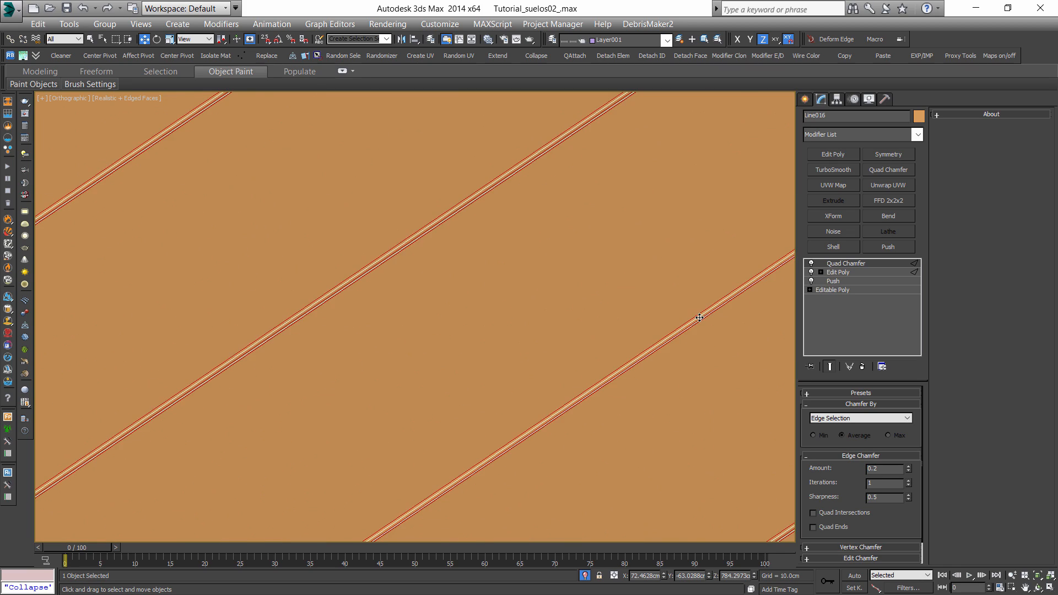
Hide the edge display and check the chamfered planks through the camera.
{"action": "left_click", "coordinate": [755, 483]}
{"action": "key", "text": "F4"}
{"action": "scroll", "coordinate": [744, 419], "scroll_direction": "up", "scroll_amount": 3}
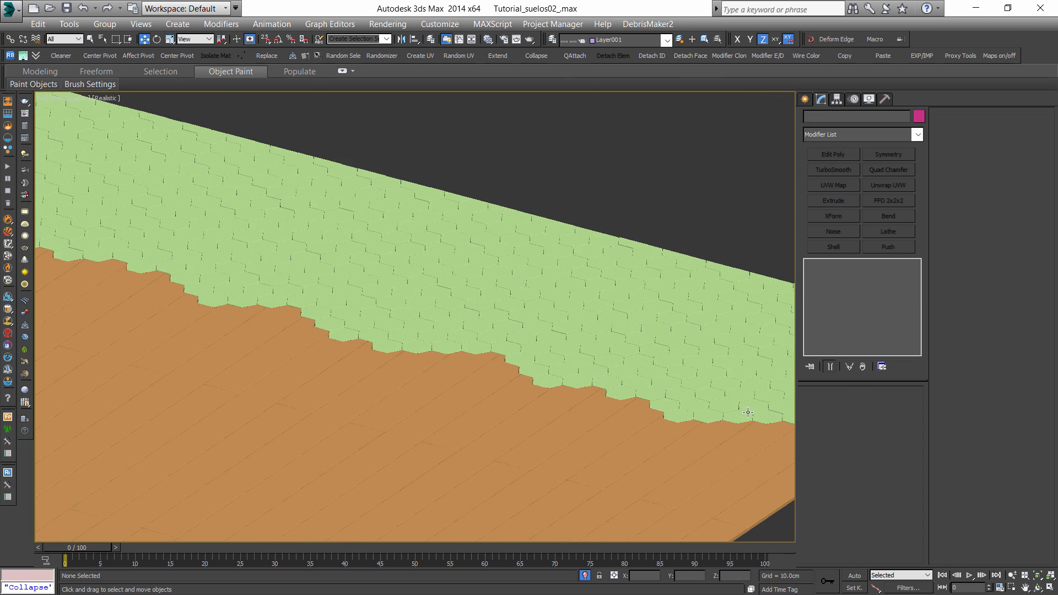
{"action": "key", "text": "c"}
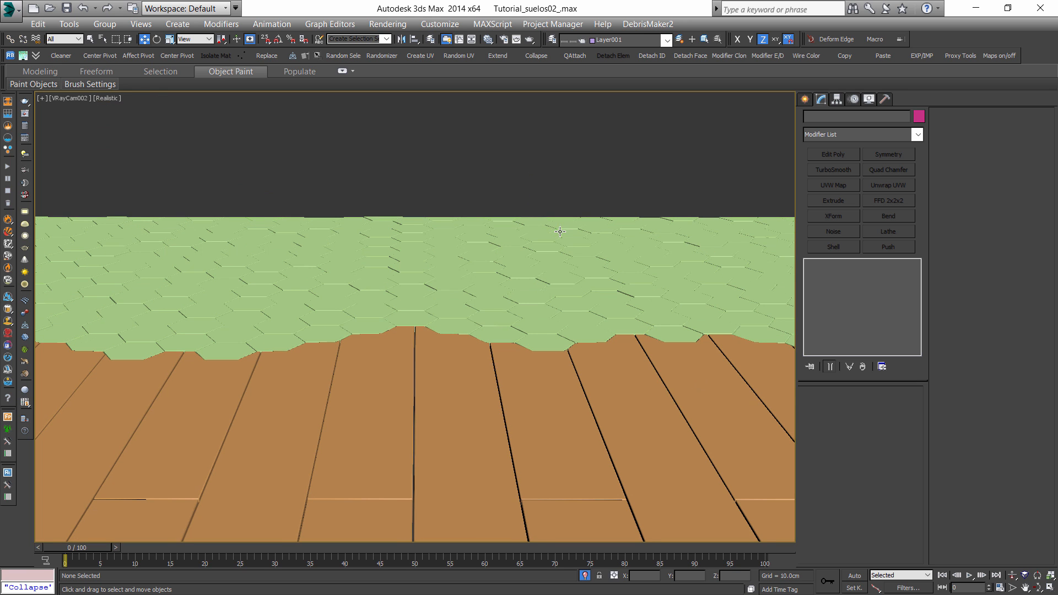
Raise the tile floor by 0.2 cm in Z using an exact world offset.
{"action": "left_click", "coordinate": [549, 259]}
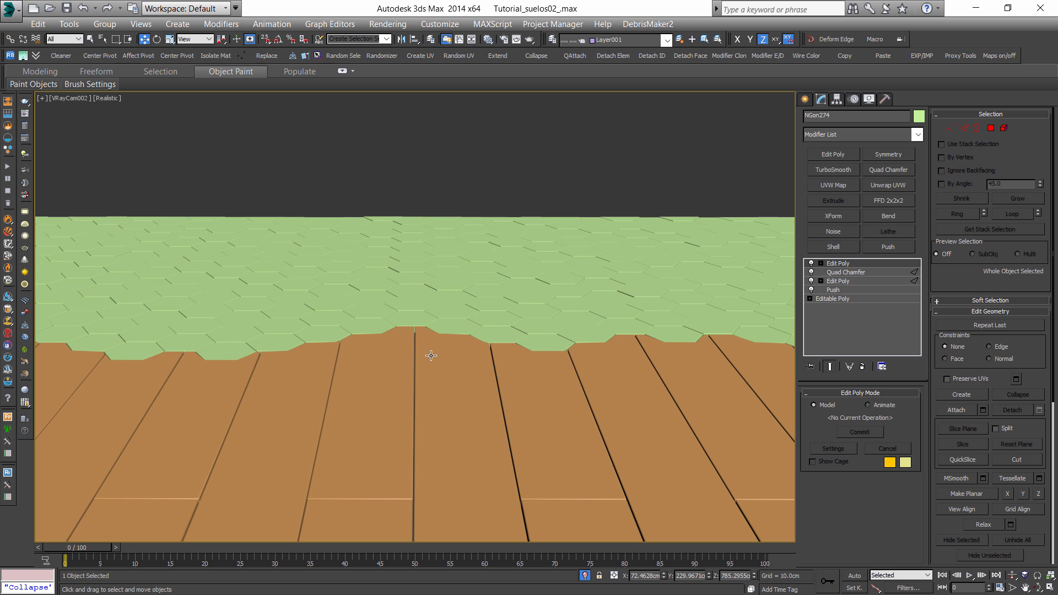
{"action": "key", "text": "F4"}
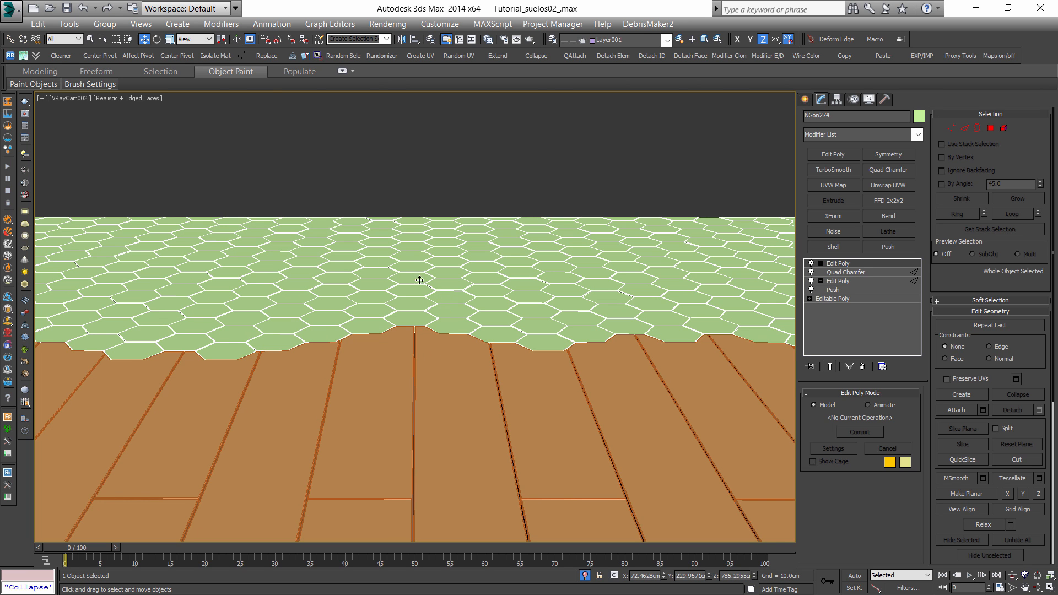
{"action": "key", "text": "F12"}
{"action": "double_click", "coordinate": [973, 266]}
{"action": "type", "text": "0.2"}
{"action": "key", "text": "Return"}
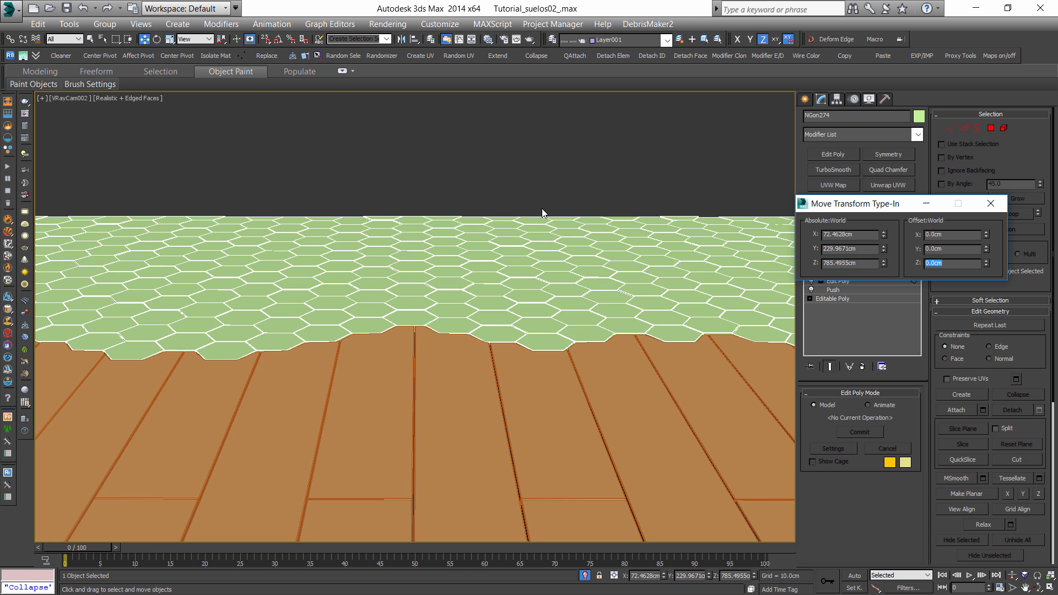
{"action": "left_click", "coordinate": [991, 203]}
Hide the edge display and check the tiles' height against the planks through the camera.
{"action": "left_click", "coordinate": [649, 173]}
{"action": "key", "text": "F4"}
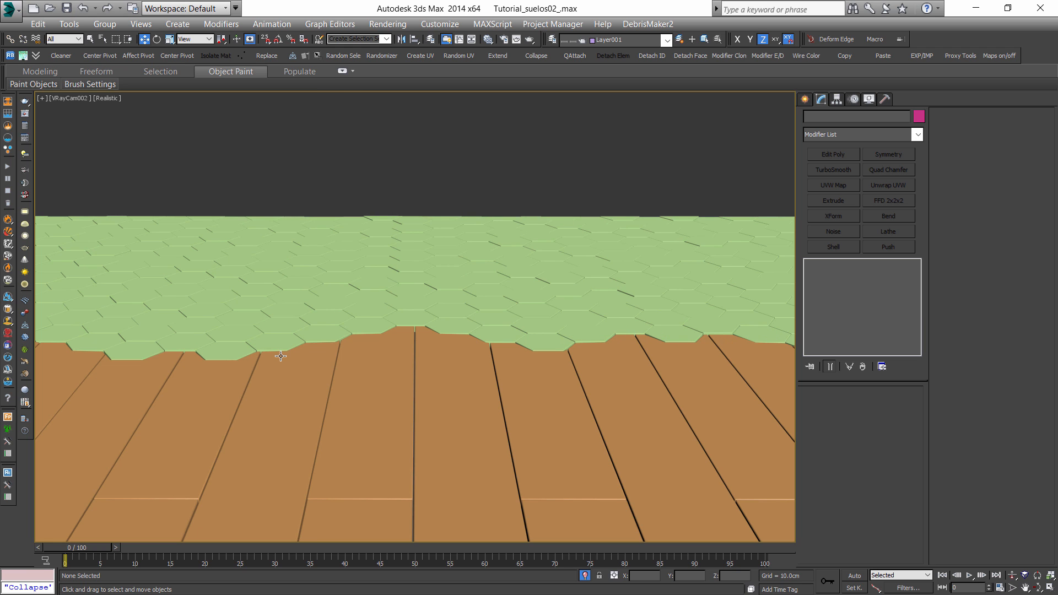
{"action": "left_click", "coordinate": [462, 305]}
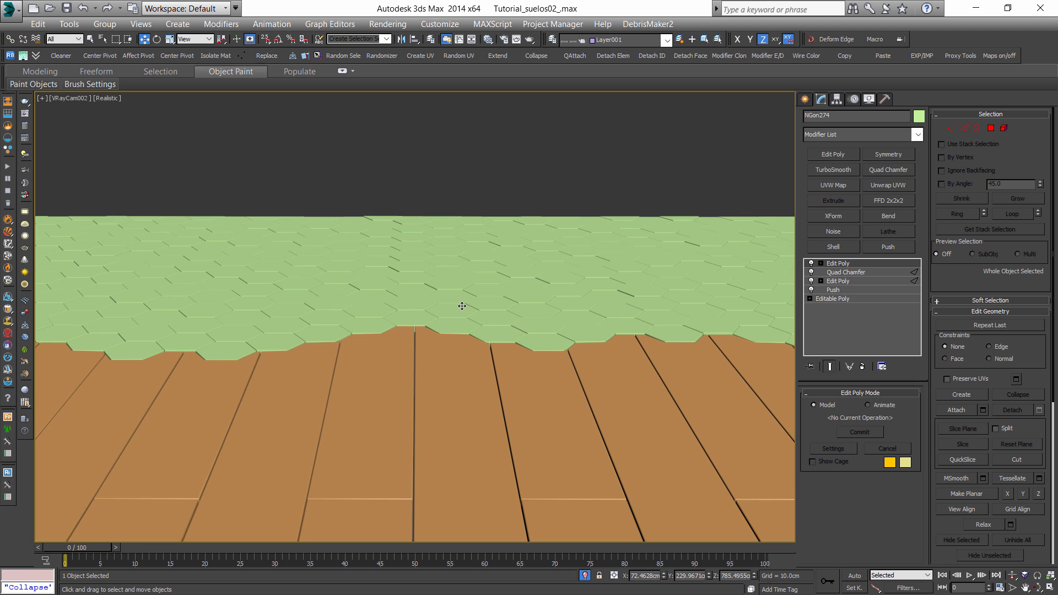
{"action": "left_click", "coordinate": [456, 162]}
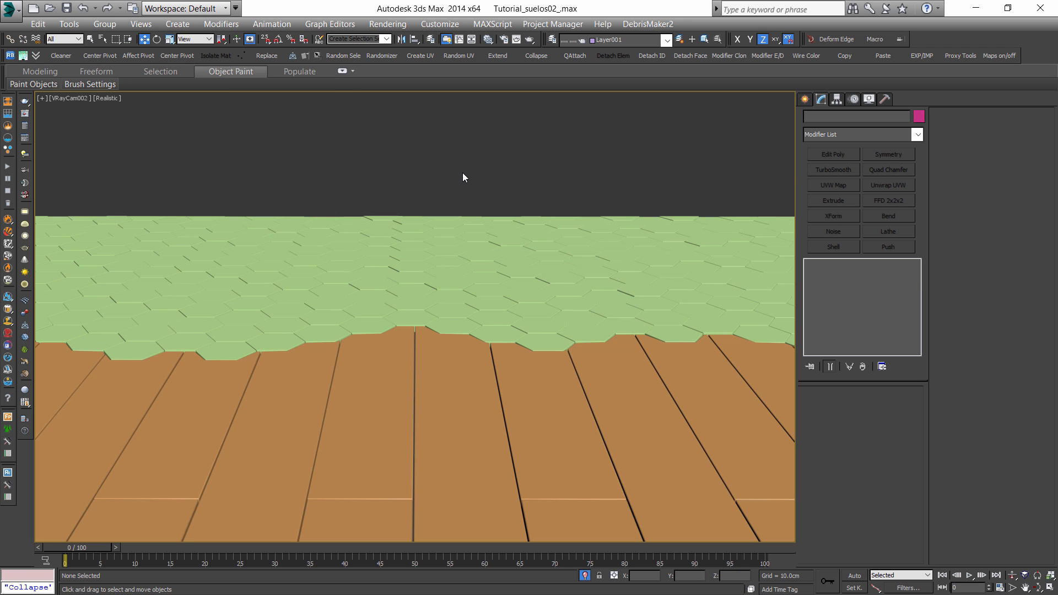
Show the edges, select the tile floor and the planks together, and exit isolation to reveal the room.
{"action": "left_click", "coordinate": [471, 292]}
{"action": "key", "text": "F4"}
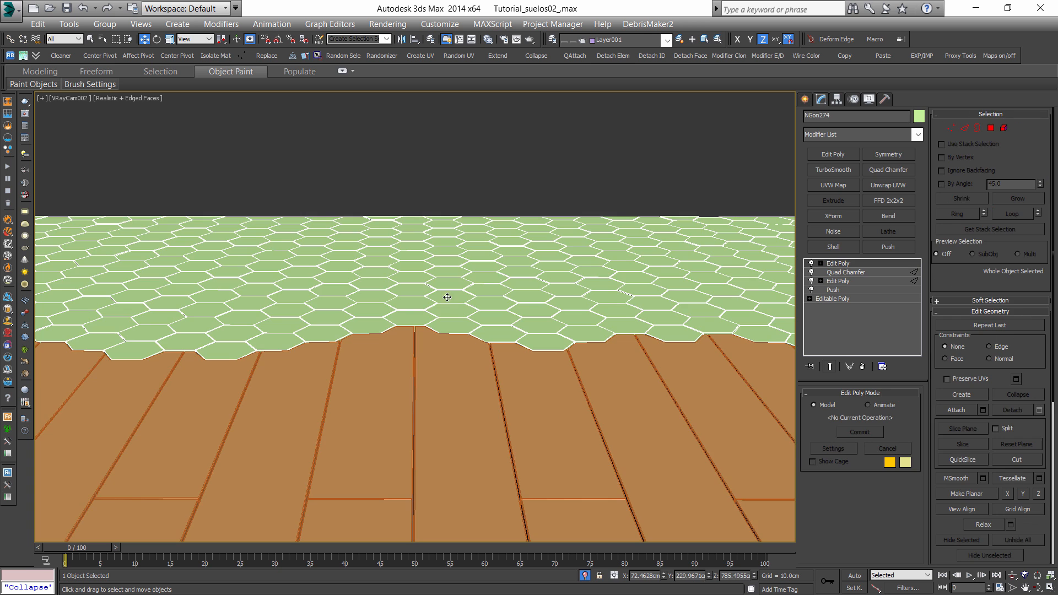
{"action": "left_click", "coordinate": [430, 397], "text": "ctrl"}
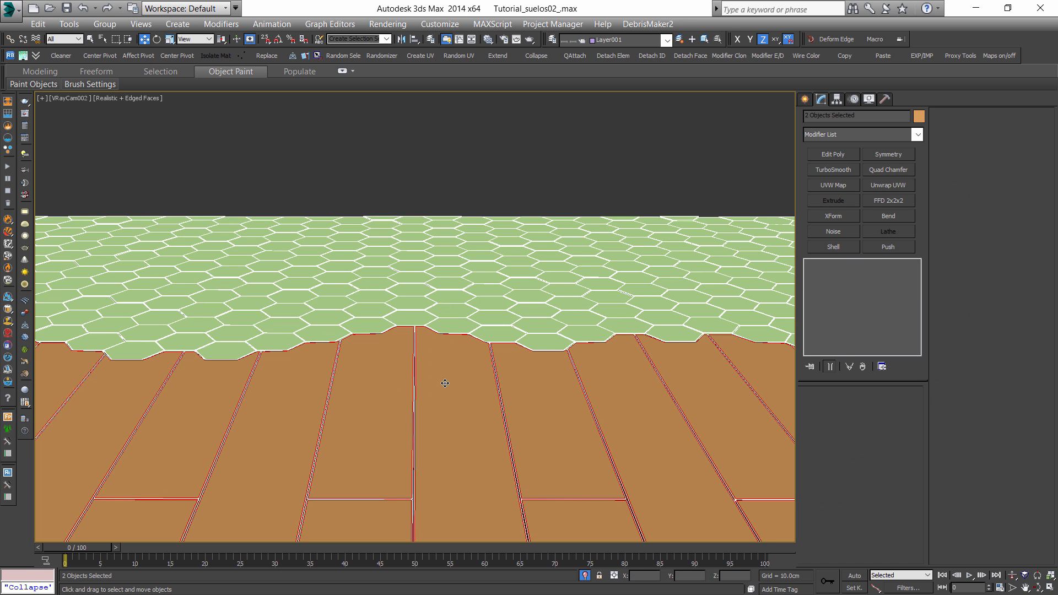
{"action": "left_click", "coordinate": [584, 575]}
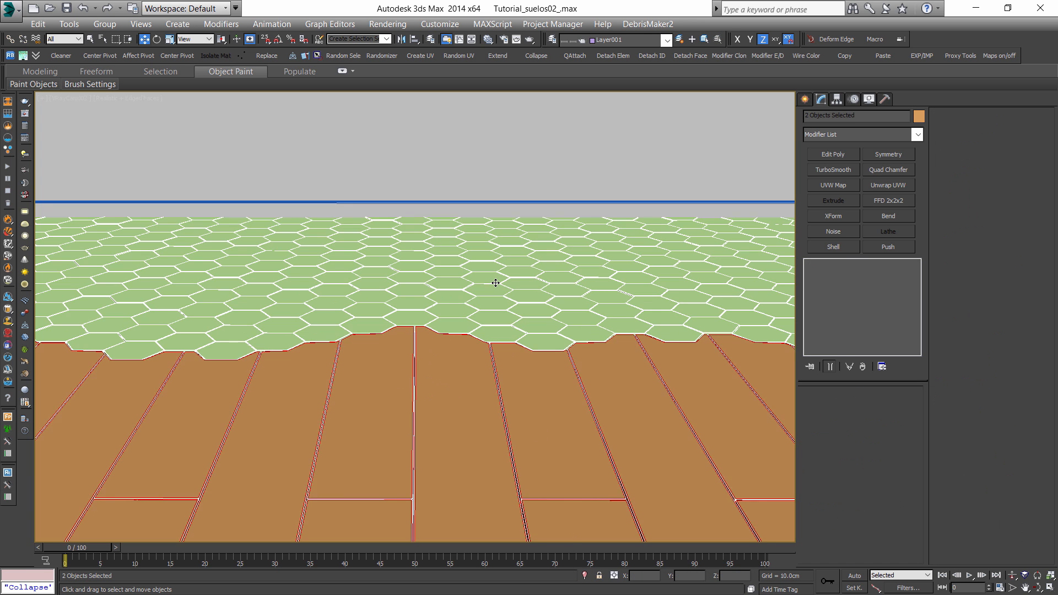
Move the tiles and planks together vertically in a front wireframe view, aligning their top with the room's base line.
{"action": "key", "text": "f"}
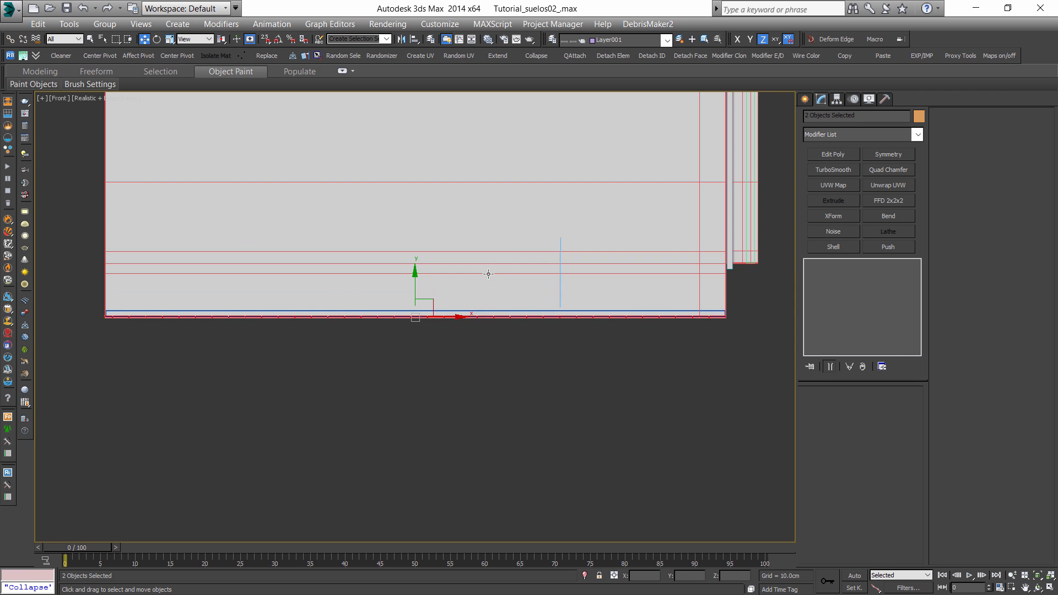
{"action": "scroll", "coordinate": [342, 235], "scroll_direction": "up", "scroll_amount": 4}
{"action": "middle_click_drag", "start_coordinate": [343, 236], "coordinate": [659, 326]}
{"action": "scroll", "coordinate": [350, 233], "scroll_direction": "up", "scroll_amount": 2}
{"action": "left_click_drag", "start_coordinate": [333, 290], "coordinate": [418, 330]}
{"action": "scroll", "coordinate": [422, 342], "scroll_direction": "down", "scroll_amount": 5}
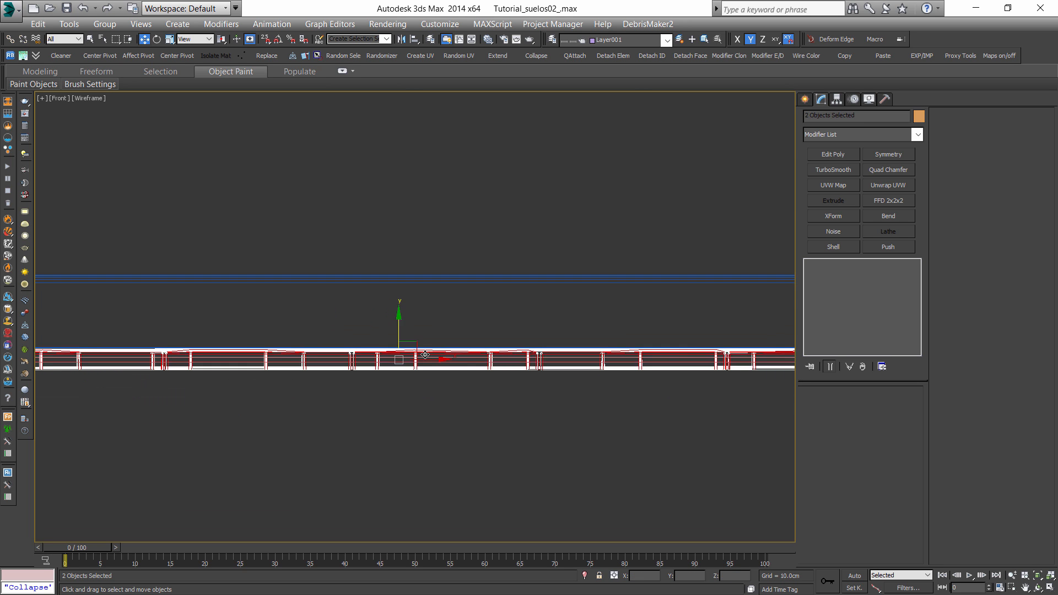
{"action": "scroll", "coordinate": [423, 353], "scroll_direction": "up", "scroll_amount": 6}
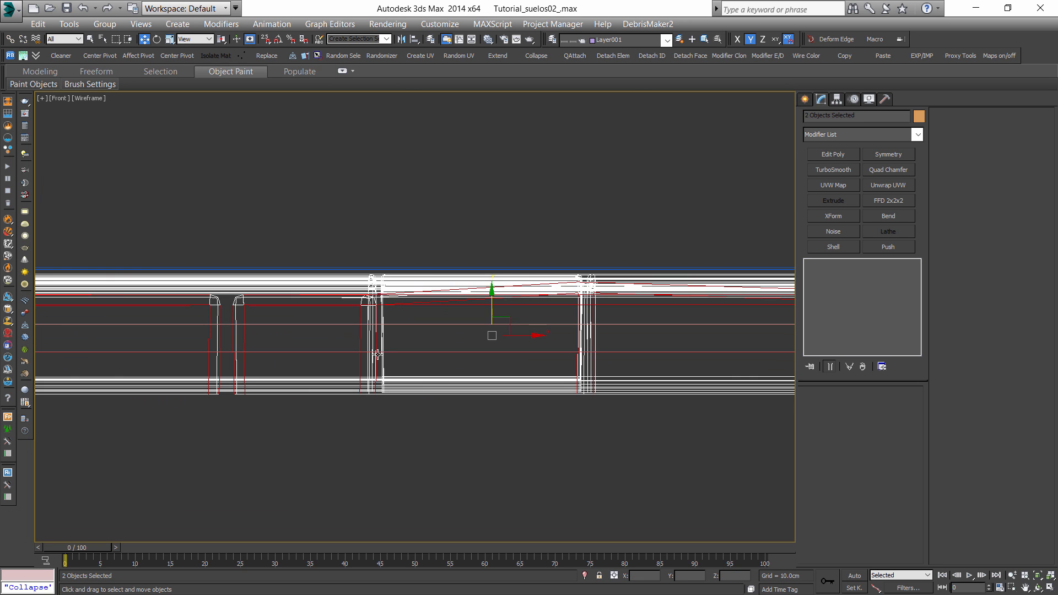
Lower the Rectangle001 plane about 0.3 cm in the front view and switch to the shaded camera view.
{"action": "left_click", "coordinate": [433, 323]}
{"action": "left_click_drag", "start_coordinate": [491, 283], "coordinate": [492, 299]}
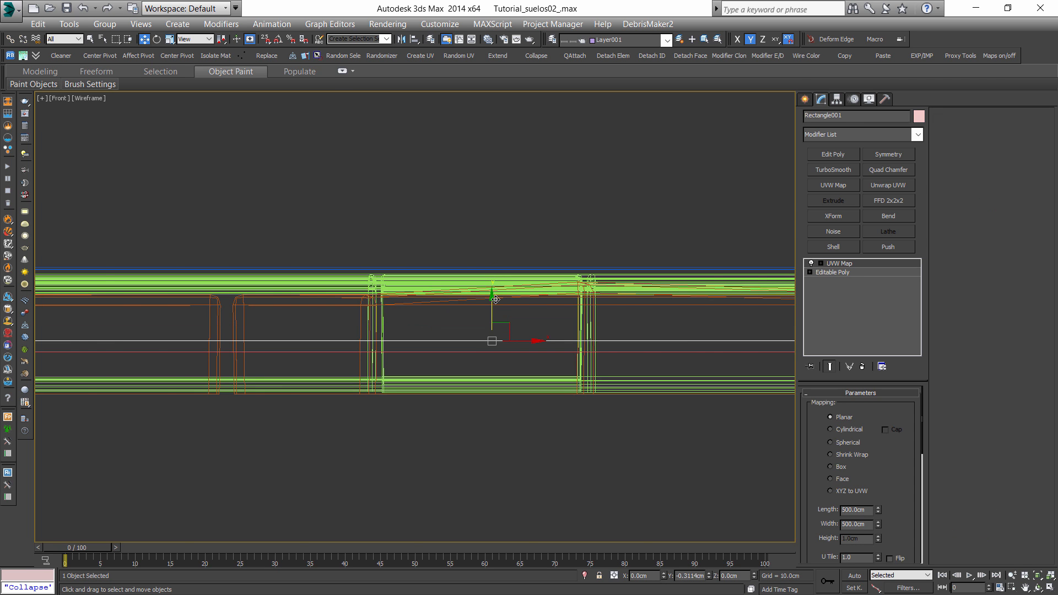
{"action": "key", "text": "c"}
{"action": "key", "text": "F3"}
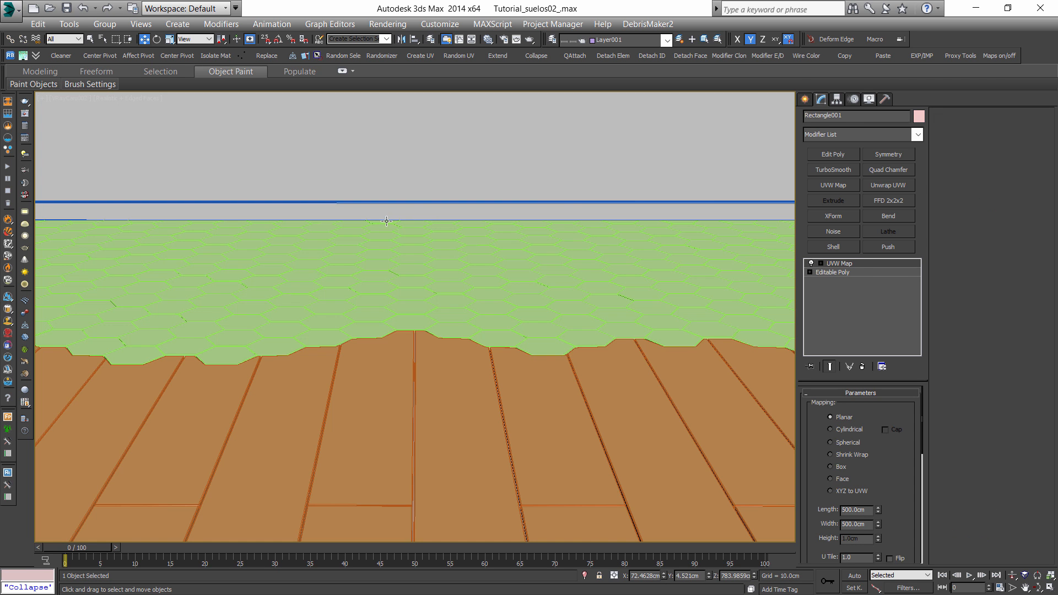
Inspect the hexagonal tile floor and the wood plank floor in the camera view, with and without edges displayed.
{"action": "left_click", "coordinate": [402, 221]}
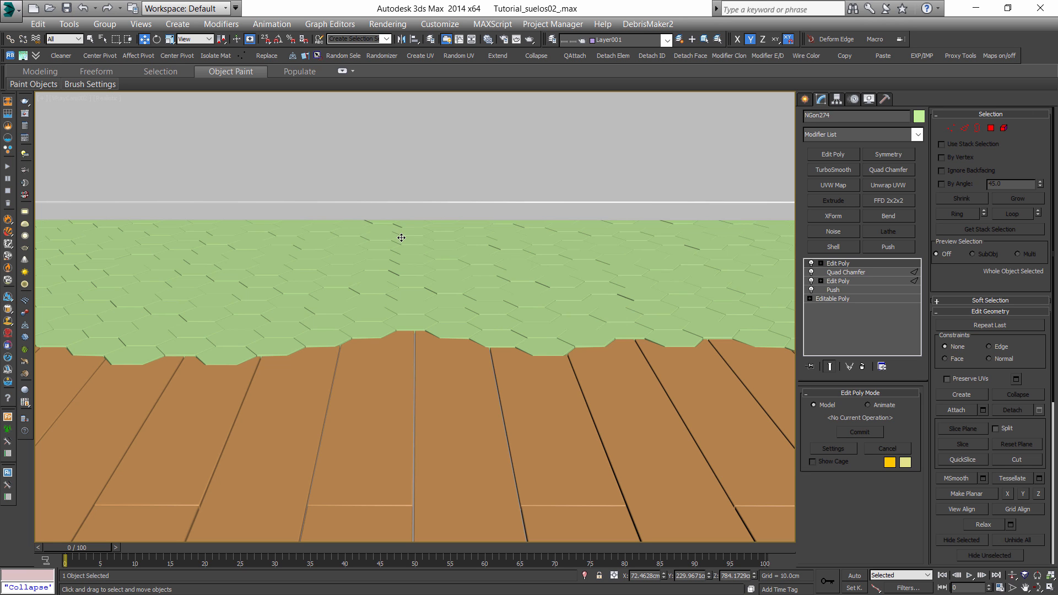
{"action": "left_click", "coordinate": [491, 284]}
{"action": "key", "text": "F4"}
{"action": "left_click", "coordinate": [433, 378]}
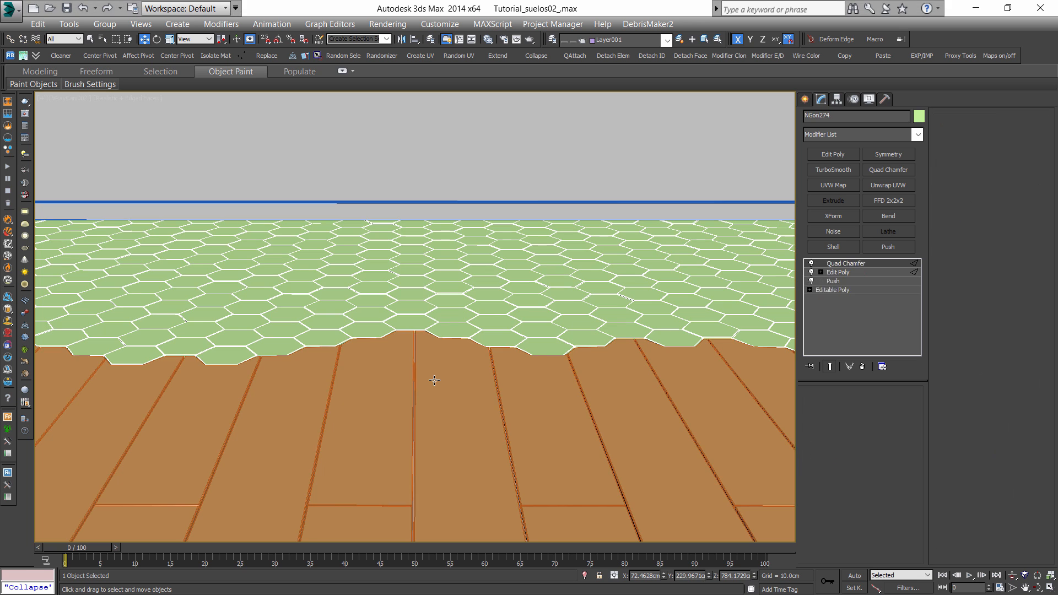
{"action": "left_click", "coordinate": [422, 297]}
{"action": "left_click", "coordinate": [464, 402]}
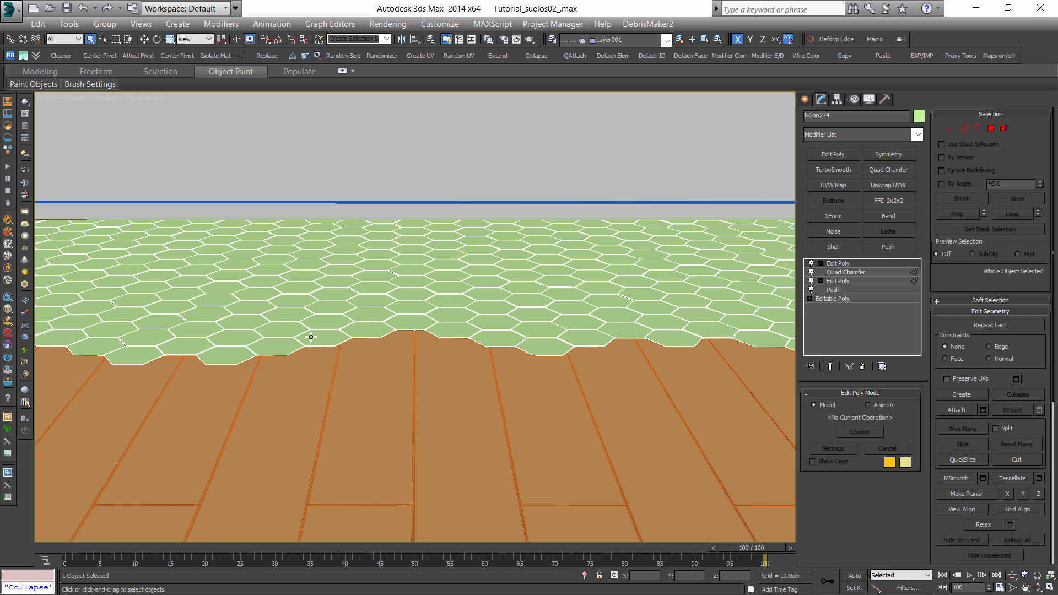
{"action": "left_click", "coordinate": [369, 367]}
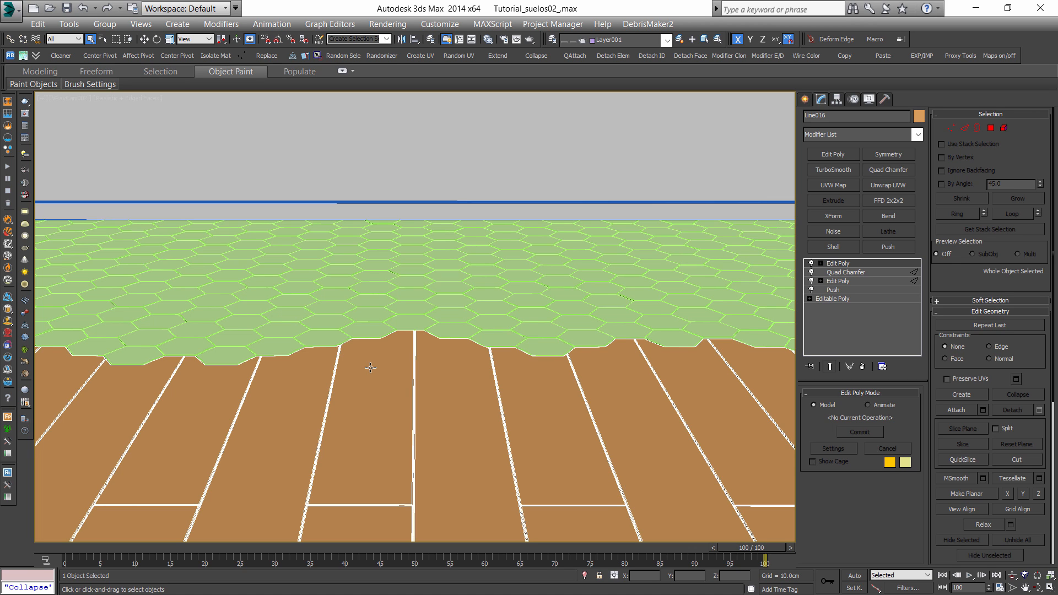
{"action": "left_click", "coordinate": [394, 308]}
{"action": "left_click", "coordinate": [397, 366]}
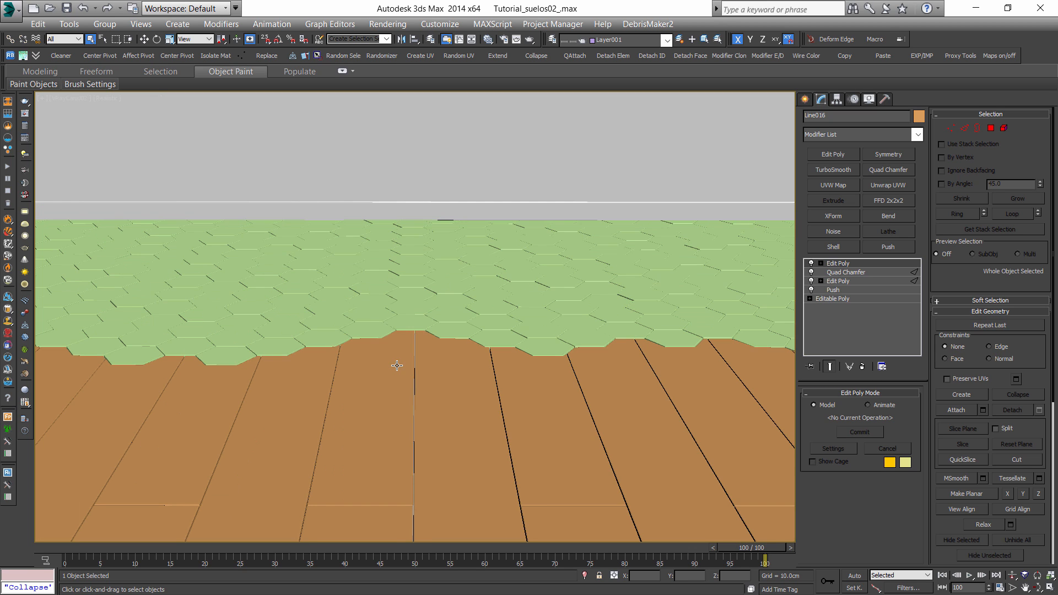
{"action": "key", "text": "F4"}
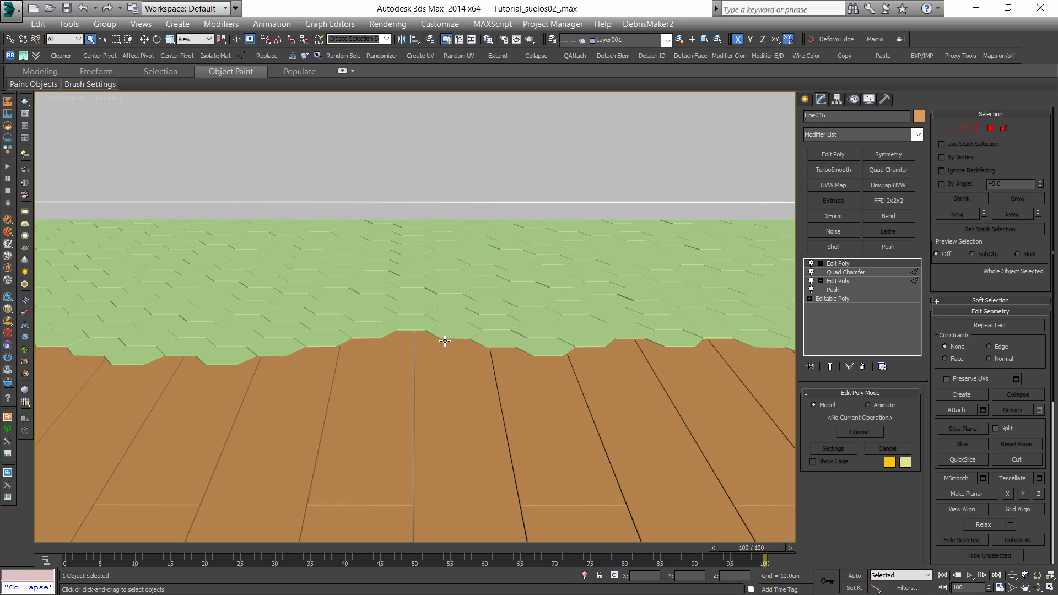
{"action": "left_click", "coordinate": [448, 394]}
{"action": "key", "text": "F4"}
{"action": "key", "text": "F4"}
Open the Slate Material Editor and create a VRayMtl material.
{"action": "key", "text": "m"}
{"action": "right_click", "coordinate": [536, 237]}
{"action": "mouse_move", "coordinate": [573, 271]}
{"action": "mouse_move", "coordinate": [488, 298]}
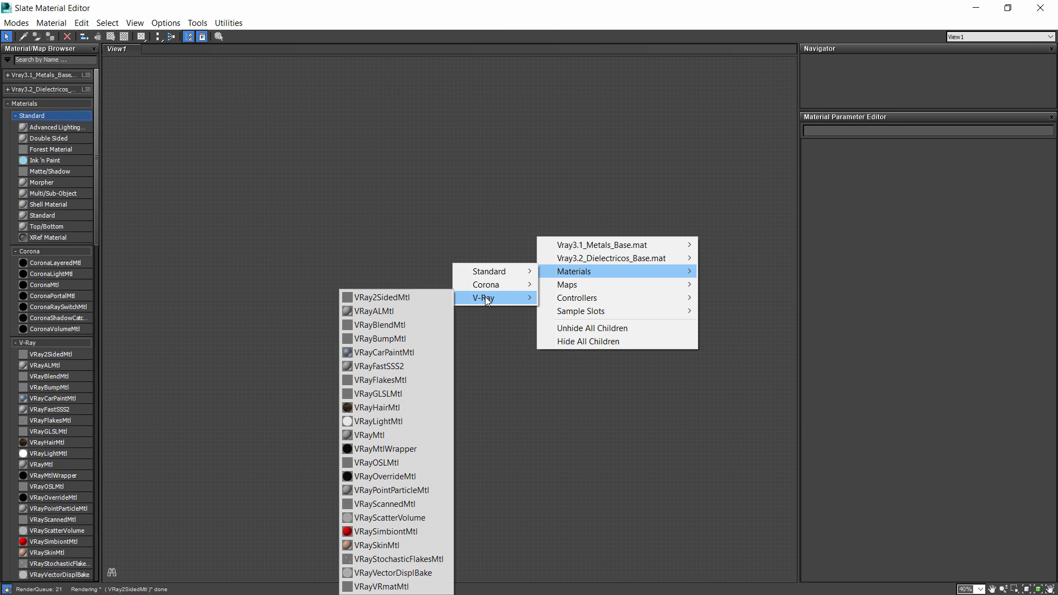
{"action": "left_click", "coordinate": [386, 435]}
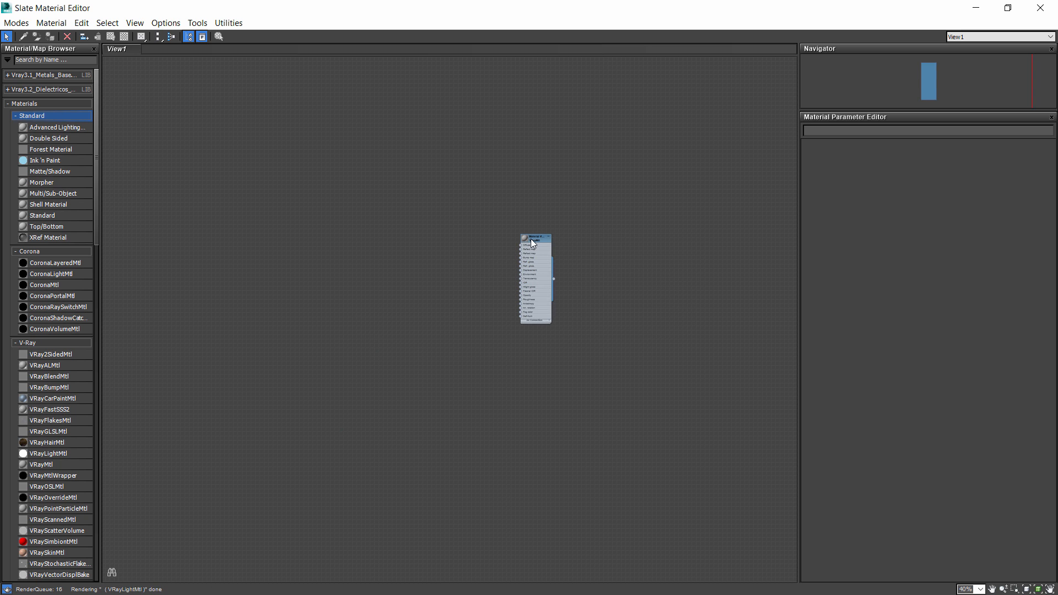
Feed the VRayMtl's diffuse map with a new MultiTexture map and space the two nodes apart.
{"action": "scroll", "coordinate": [495, 273], "scroll_direction": "up", "scroll_amount": 3}
{"action": "left_click_drag", "start_coordinate": [512, 237], "coordinate": [348, 203]}
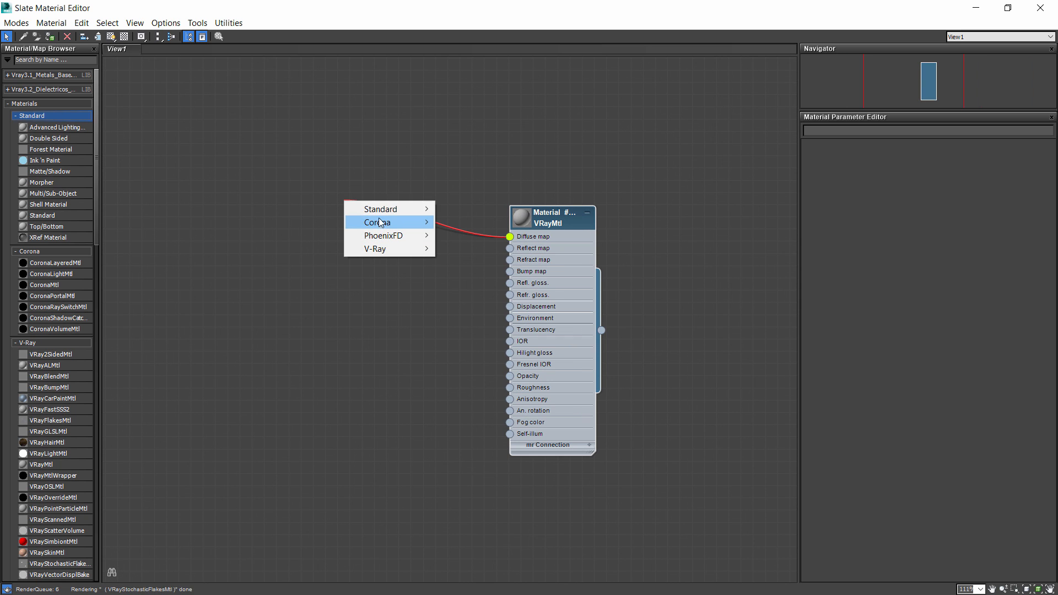
{"action": "mouse_move", "coordinate": [383, 211]}
{"action": "left_click", "coordinate": [298, 354]}
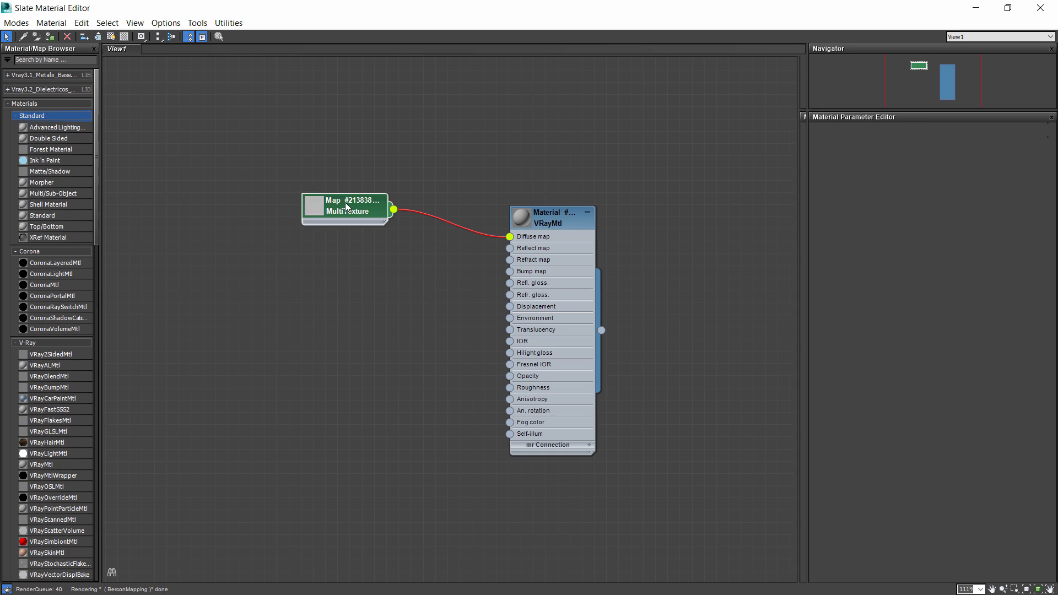
{"action": "left_click", "coordinate": [311, 208]}
{"action": "left_click_drag", "start_coordinate": [311, 207], "coordinate": [373, 207]}
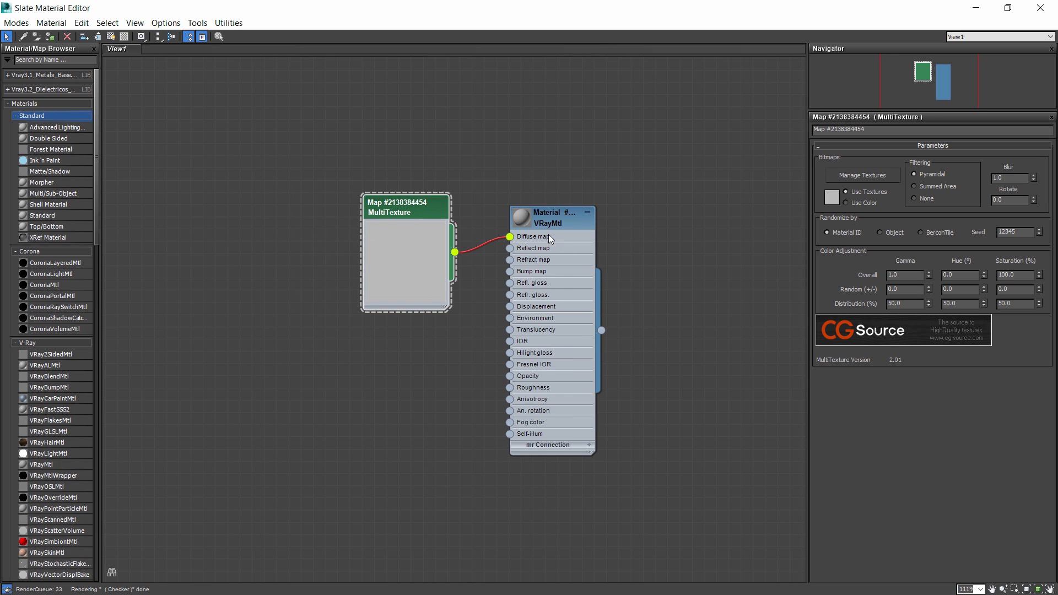
{"action": "left_click_drag", "start_coordinate": [548, 233], "coordinate": [609, 295]}
{"action": "left_click", "coordinate": [419, 207]}
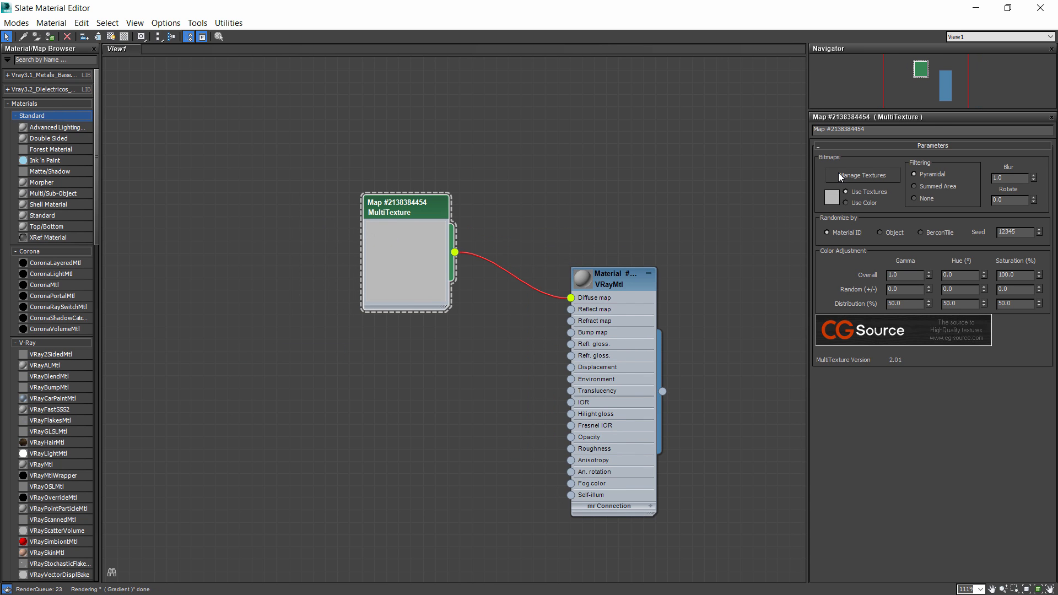
Load the seven Moderno_Suelo_Tabla wood bitmaps into the MultiTexture map and view the Moderno_Suelo_Tabla01.jpg image.
{"action": "left_click", "coordinate": [854, 176]}
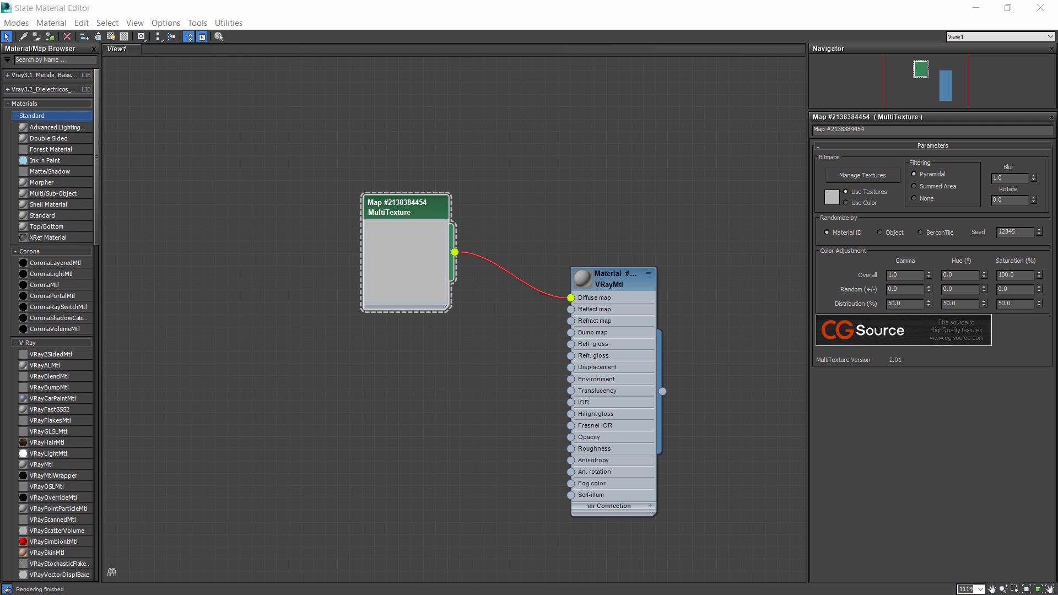
{"action": "double_click", "coordinate": [238, 187]}
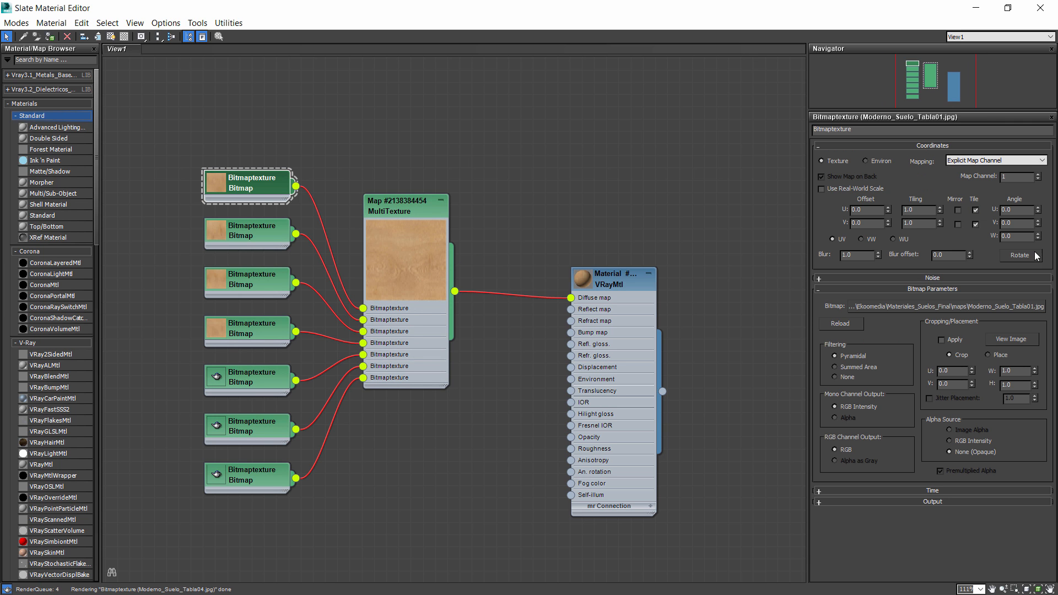
{"action": "left_click", "coordinate": [1018, 338]}
{"action": "left_click_drag", "start_coordinate": [380, 112], "coordinate": [369, 135]}
{"action": "left_click", "coordinate": [938, 137]}
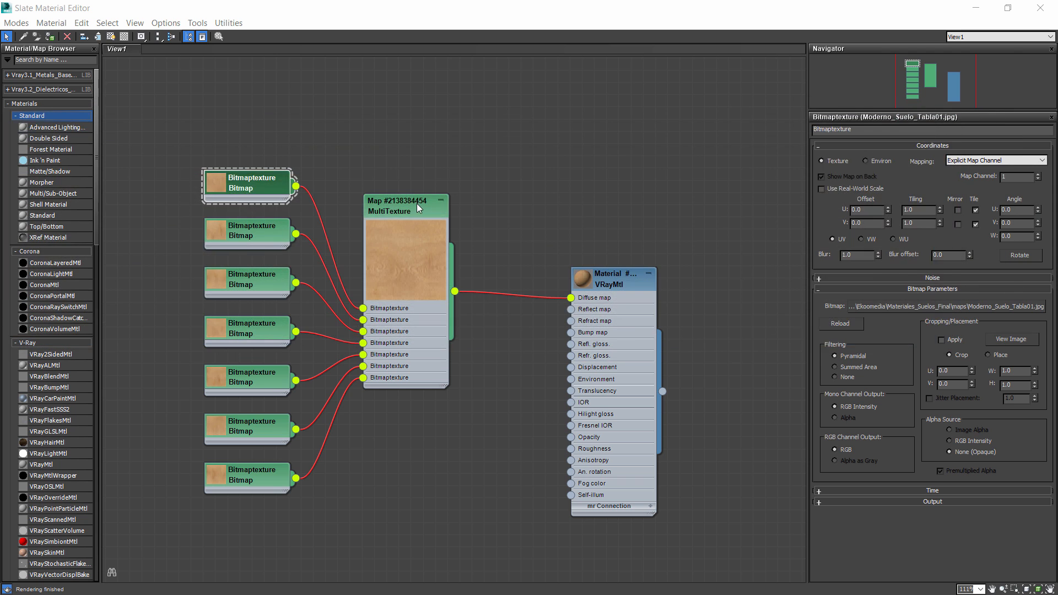
Set the MultiTexture filtering to None, then enlarge the VRayMtl preview and move its node farther away.
{"action": "double_click", "coordinate": [419, 208]}
{"action": "left_click_drag", "start_coordinate": [591, 286], "coordinate": [749, 309]}
{"action": "middle_click_drag", "start_coordinate": [486, 285], "coordinate": [287, 211]}
{"action": "scroll", "coordinate": [513, 240], "scroll_direction": "up", "scroll_amount": 1}
{"action": "double_click", "coordinate": [554, 226]}
{"action": "left_click_drag", "start_coordinate": [557, 229], "coordinate": [636, 213]}
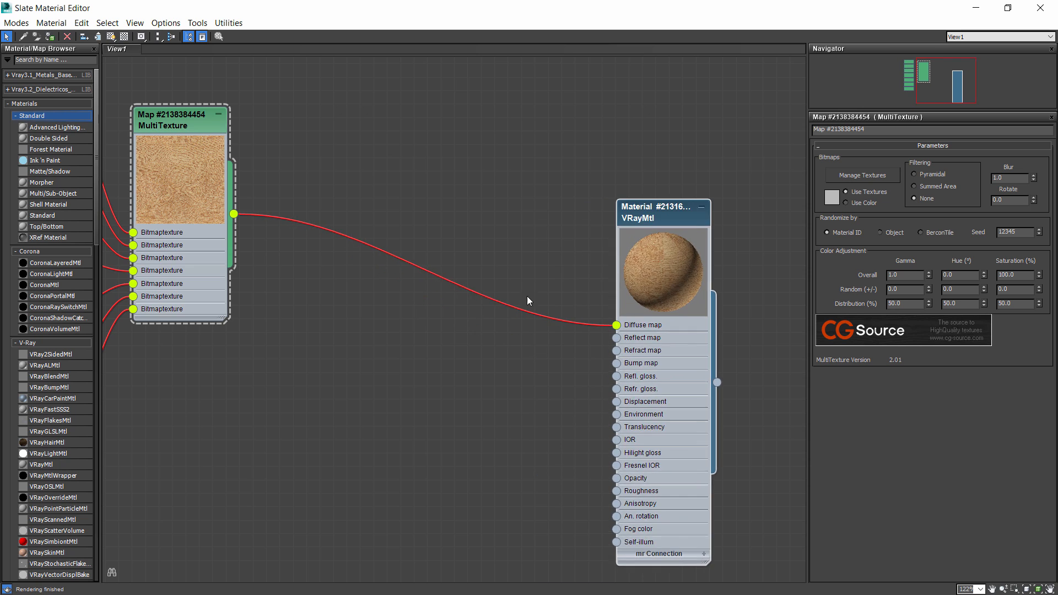
{"action": "scroll", "coordinate": [526, 301], "scroll_direction": "down", "scroll_amount": 3}
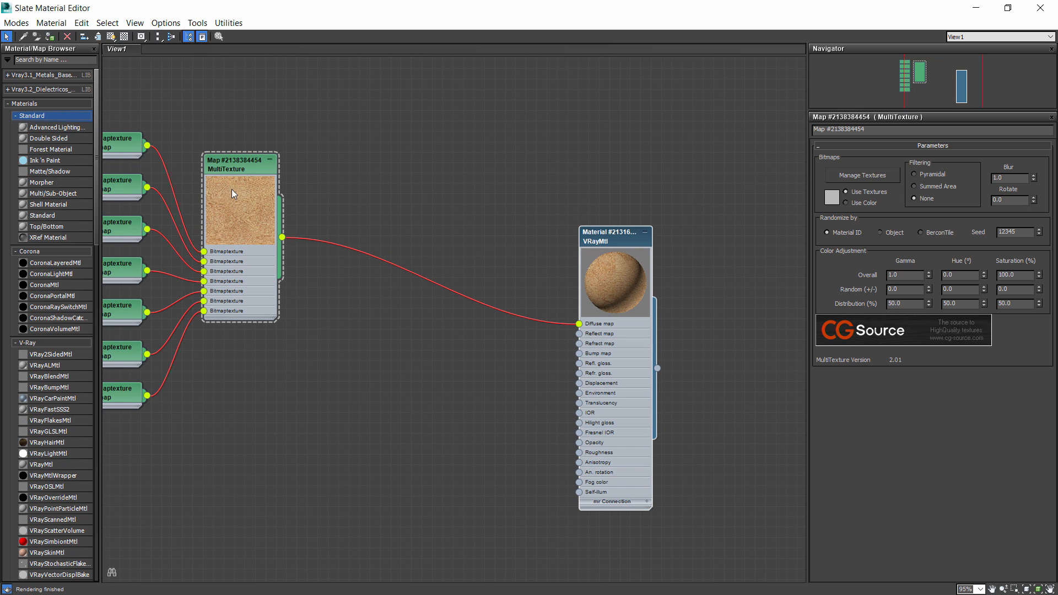
Add a VRayColor2Bump map fed by the MultiTexture map and connect it to the VRayMtl's bump map.
{"action": "scroll", "coordinate": [444, 358], "scroll_direction": "up", "scroll_amount": 2}
{"action": "right_click", "coordinate": [439, 357]}
{"action": "mouse_move", "coordinate": [493, 403]}
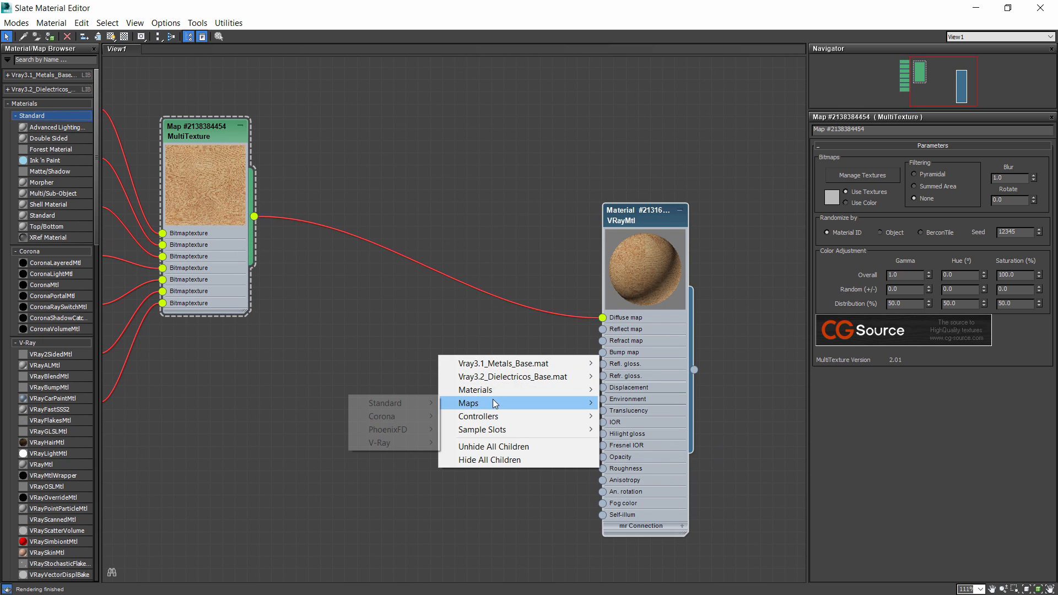
{"action": "mouse_move", "coordinate": [380, 442]}
{"action": "left_click", "coordinate": [298, 111]}
{"action": "left_click_drag", "start_coordinate": [254, 216], "coordinate": [394, 369]}
{"action": "left_click_drag", "start_coordinate": [486, 360], "coordinate": [603, 353]}
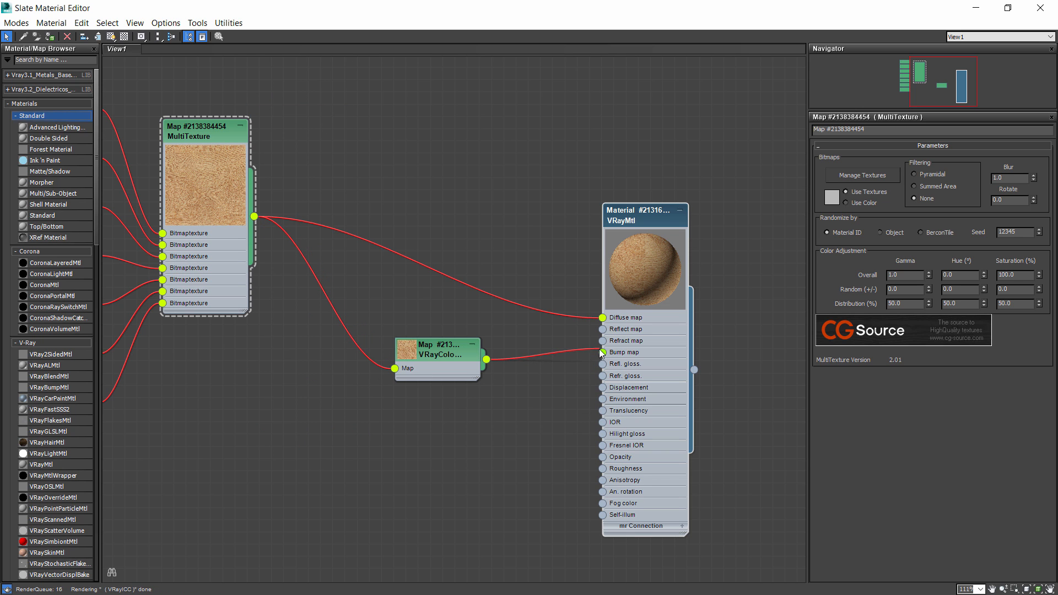
Set the VRayColor2Bump height to 0.2 cm and reposition its node.
{"action": "double_click", "coordinate": [436, 348]}
{"action": "left_click_drag", "start_coordinate": [1019, 173], "coordinate": [904, 184]}
{"action": "type", "text": "0.2"}
{"action": "key", "text": "Return"}
{"action": "middle_click_drag", "start_coordinate": [491, 342], "coordinate": [477, 222]}
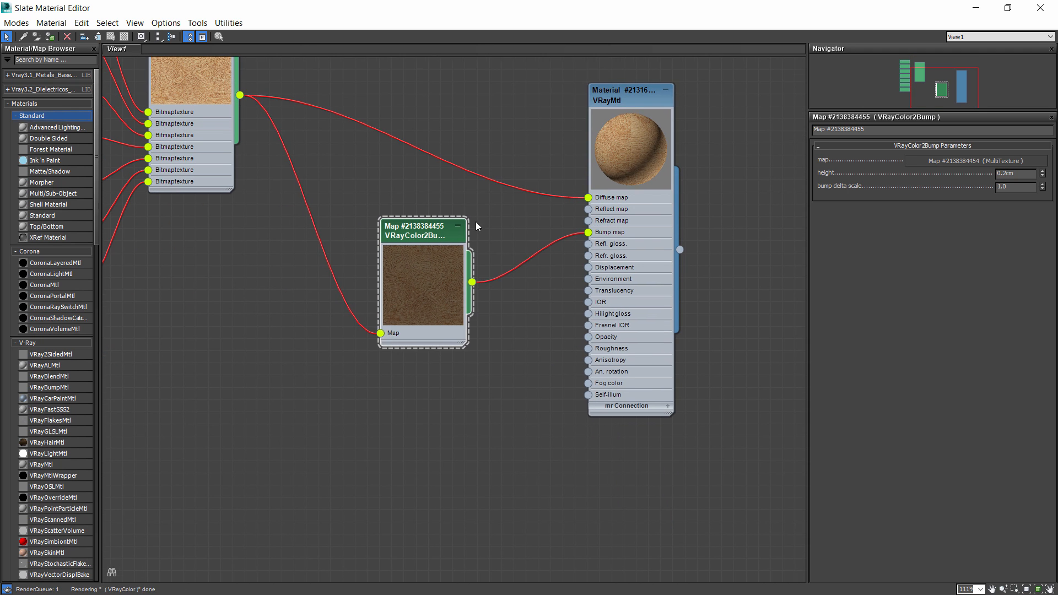
{"action": "left_click_drag", "start_coordinate": [462, 258], "coordinate": [486, 282]}
Add an Output map below the VRayColor2Bump node and feed it from the MultiTexture map.
{"action": "right_click", "coordinate": [356, 417]}
{"action": "mouse_move", "coordinate": [413, 458]}
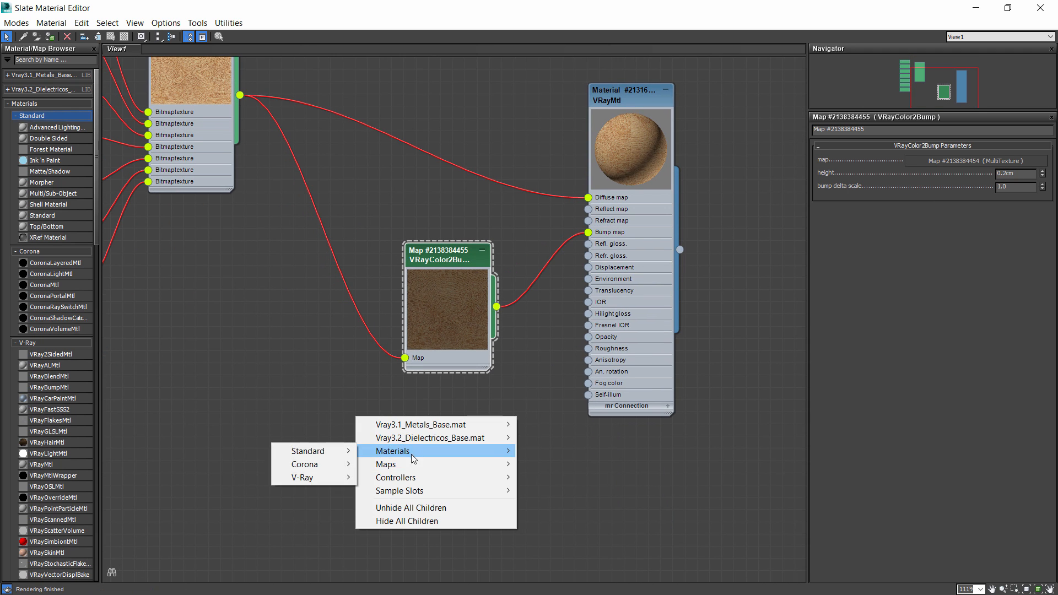
{"action": "mouse_move", "coordinate": [299, 462]}
{"action": "left_click", "coordinate": [213, 381]}
{"action": "left_click_drag", "start_coordinate": [240, 95], "coordinate": [445, 431]}
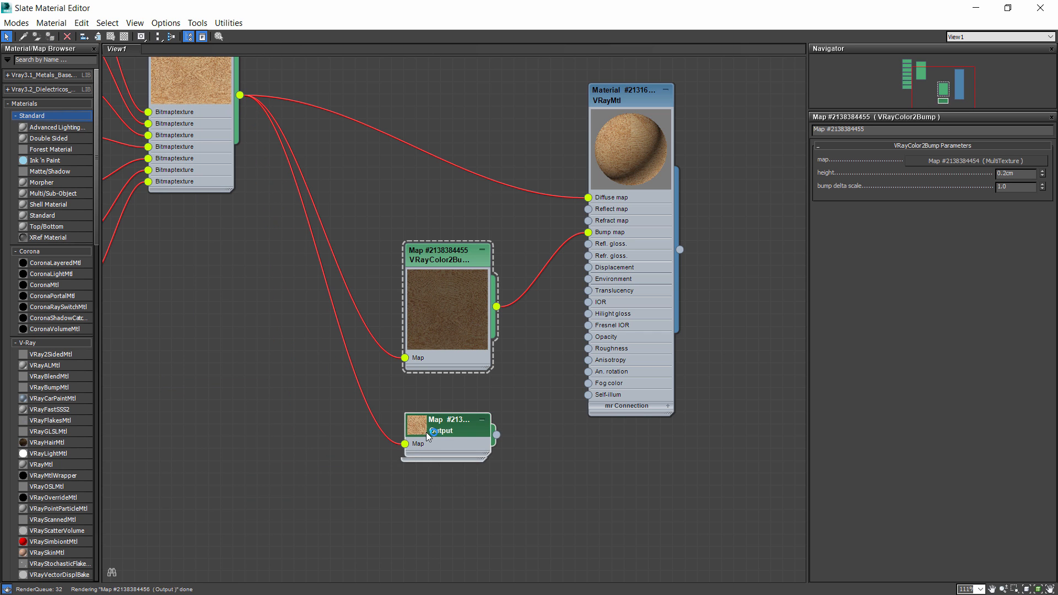
Set the VRayMtl's BRDF to Microfacet GTR (GGX), move its node farther from the maps, and open the RGlossiness value for editing.
{"action": "double_click", "coordinate": [625, 106]}
{"action": "left_click", "coordinate": [872, 494]}
{"action": "left_click", "coordinate": [859, 525]}
{"action": "left_click_drag", "start_coordinate": [467, 155], "coordinate": [583, 116]}
{"action": "middle_click_drag", "start_coordinate": [608, 126], "coordinate": [653, 229]}
{"action": "left_click_drag", "start_coordinate": [650, 234], "coordinate": [729, 194]}
{"action": "scroll", "coordinate": [731, 243], "scroll_direction": "down", "scroll_amount": 1}
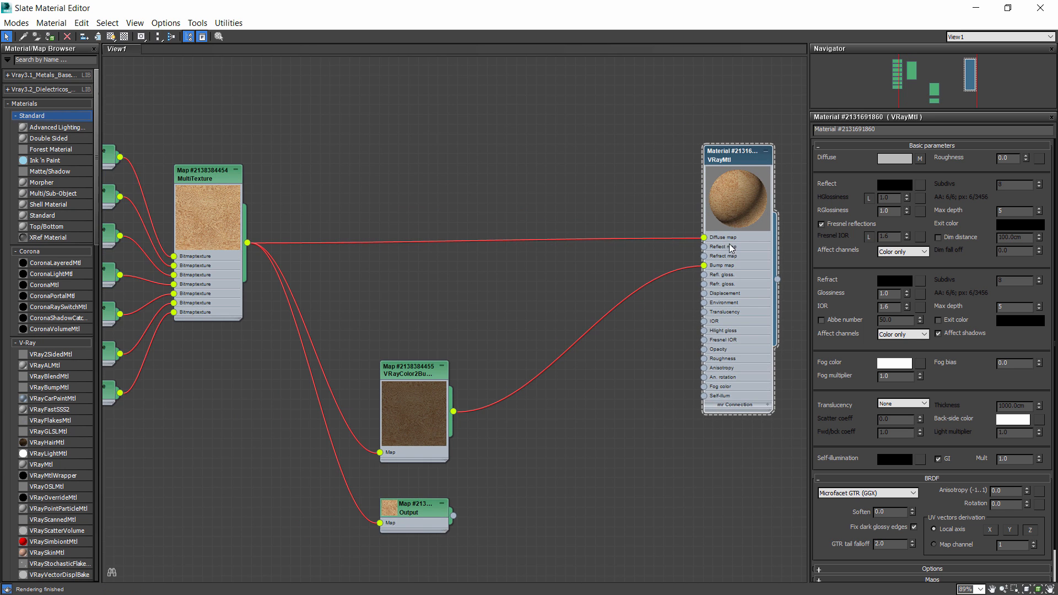
{"action": "middle_click_drag", "start_coordinate": [729, 243], "coordinate": [673, 225]}
{"action": "left_click_drag", "start_coordinate": [708, 178], "coordinate": [703, 188]}
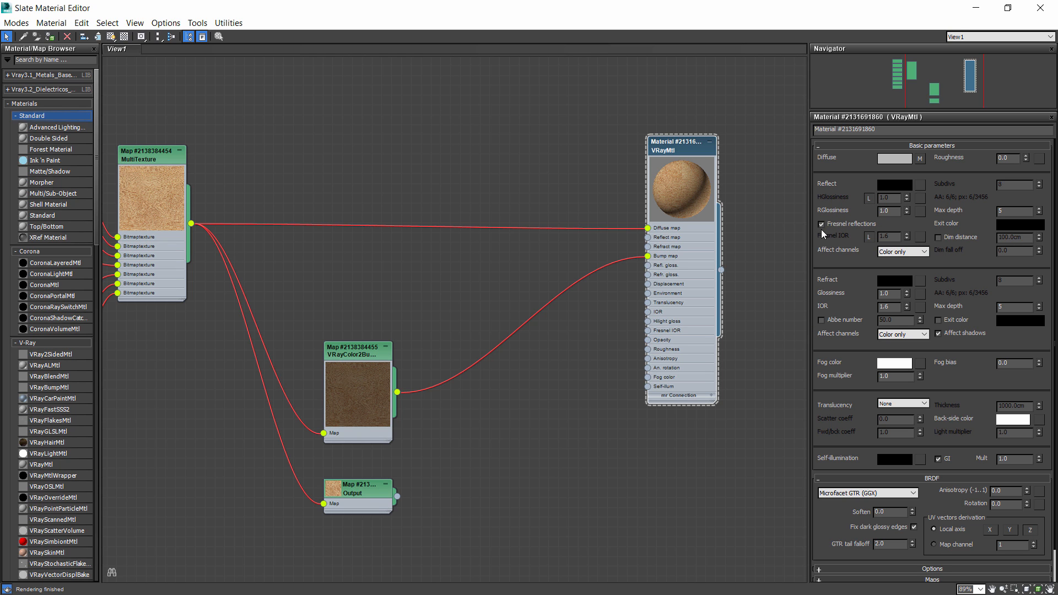
{"action": "double_click", "coordinate": [884, 212]}
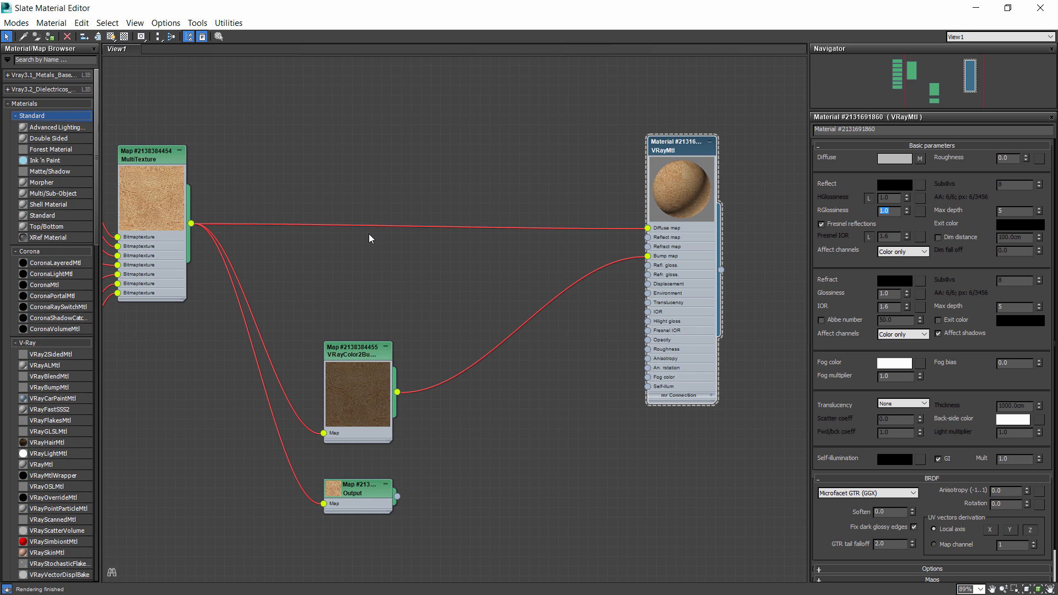
Create a Falloff map between the MultiTexture and VRayMtl nodes and open its parameters.
{"action": "right_click", "coordinate": [397, 283]}
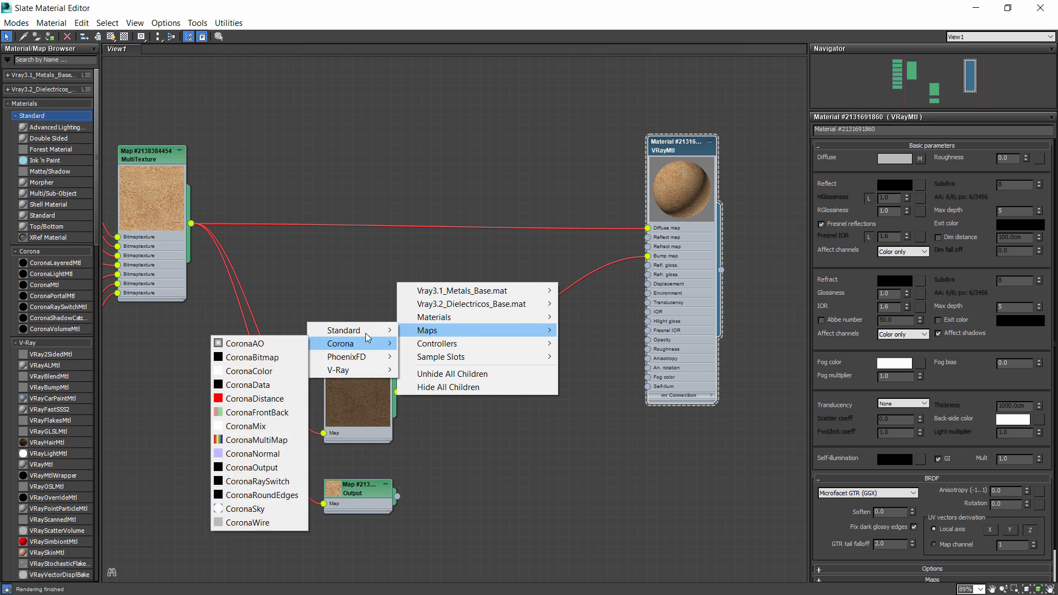
{"action": "mouse_move", "coordinate": [353, 330]}
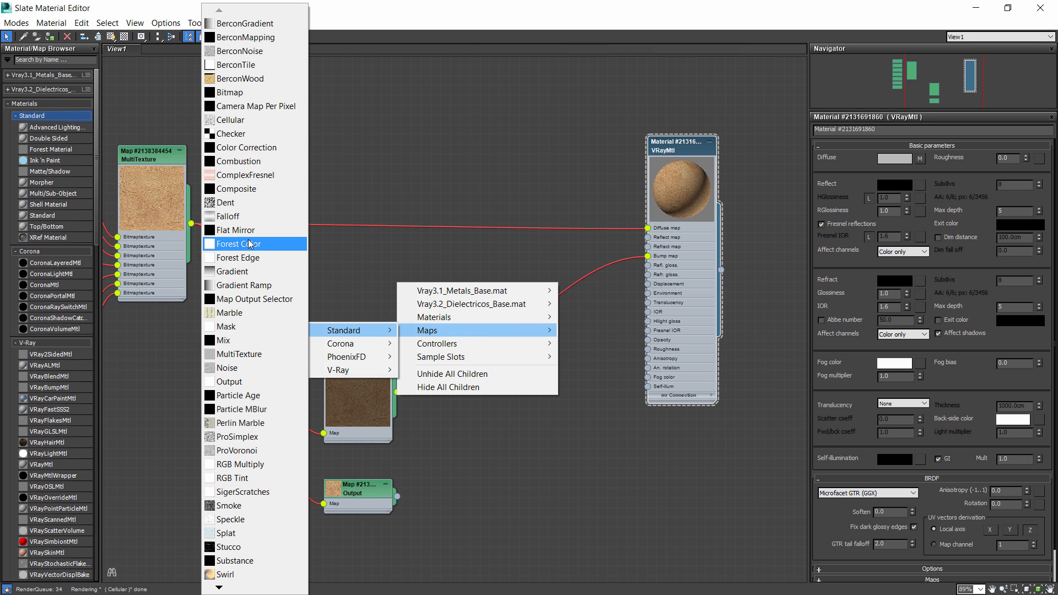
{"action": "left_click", "coordinate": [231, 216]}
{"action": "left_click", "coordinate": [398, 289]}
{"action": "left_click_drag", "start_coordinate": [399, 289], "coordinate": [417, 249]}
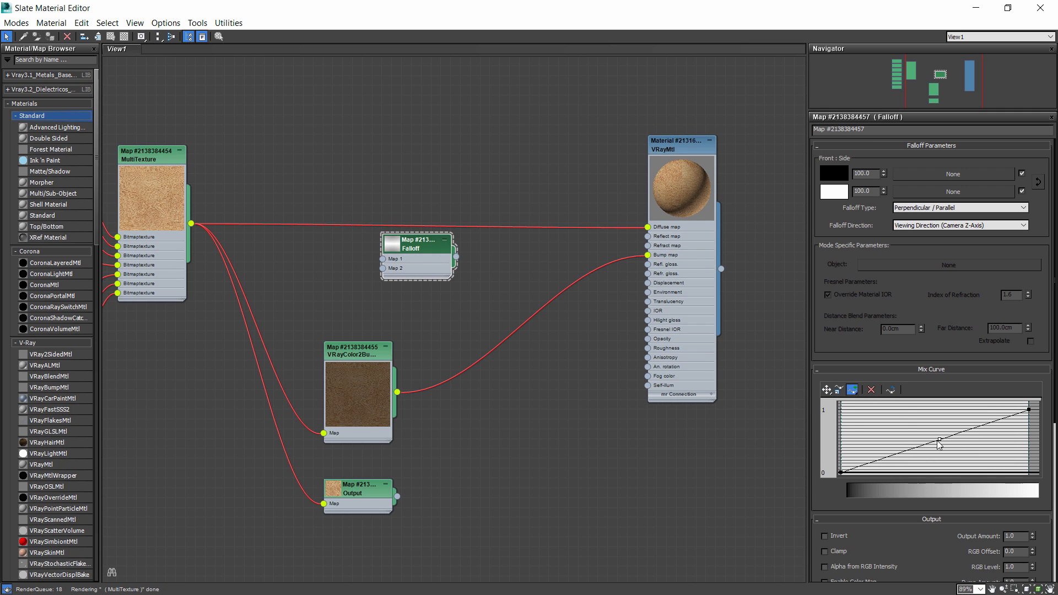
Add a middle point to the Falloff mix curve and bend it into a low curve rising steeply near the end.
{"action": "left_click_drag", "start_coordinate": [941, 439], "coordinate": [1028, 456]}
{"action": "right_click", "coordinate": [940, 468]}
{"action": "left_click", "coordinate": [979, 489]}
{"action": "left_click", "coordinate": [431, 281]}
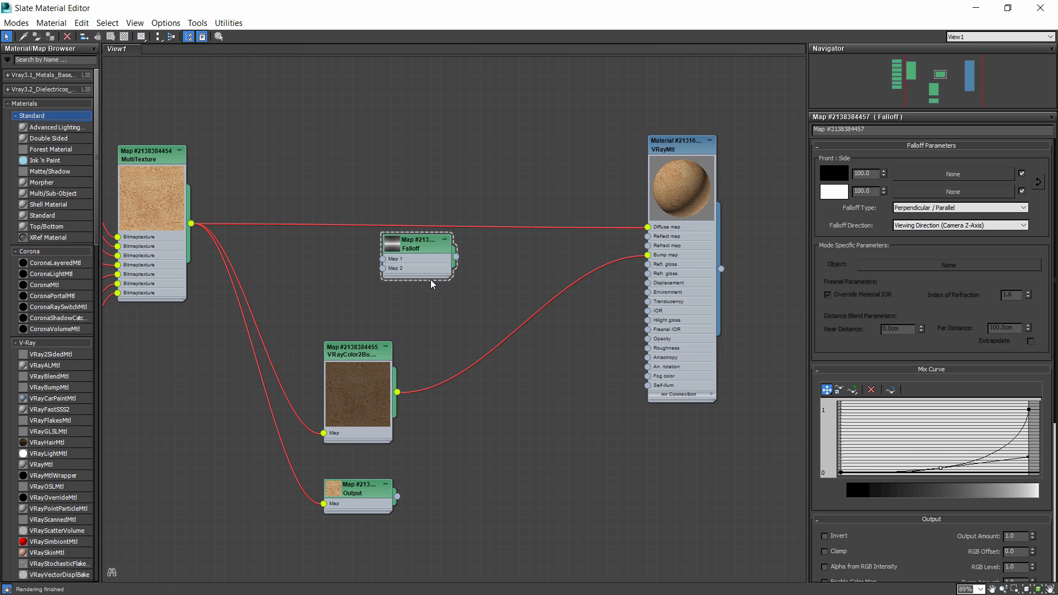
Connect a new VRayColor map to the Falloff's Map 1 input.
{"action": "left_click_drag", "start_coordinate": [432, 260], "coordinate": [433, 300]}
{"action": "scroll", "coordinate": [433, 300], "scroll_direction": "up", "scroll_amount": 3}
{"action": "left_click_drag", "start_coordinate": [366, 298], "coordinate": [291, 246]}
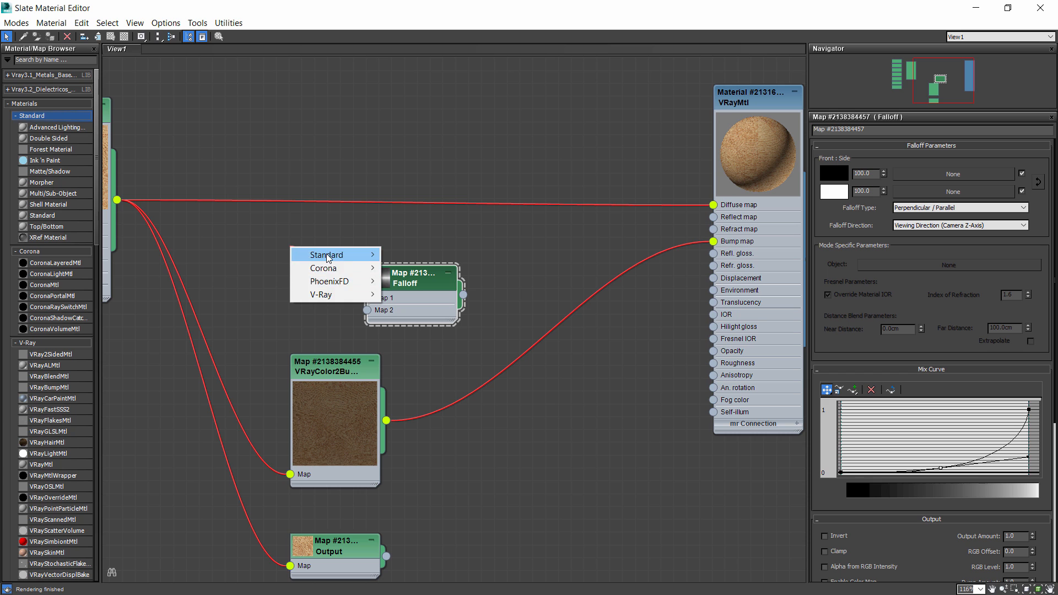
{"action": "mouse_move", "coordinate": [320, 295]}
{"action": "left_click", "coordinate": [259, 240]}
Set the VRayColor's red, green and blue to 1.0 and its rgb multiplier to 0.04.
{"action": "double_click", "coordinate": [268, 258]}
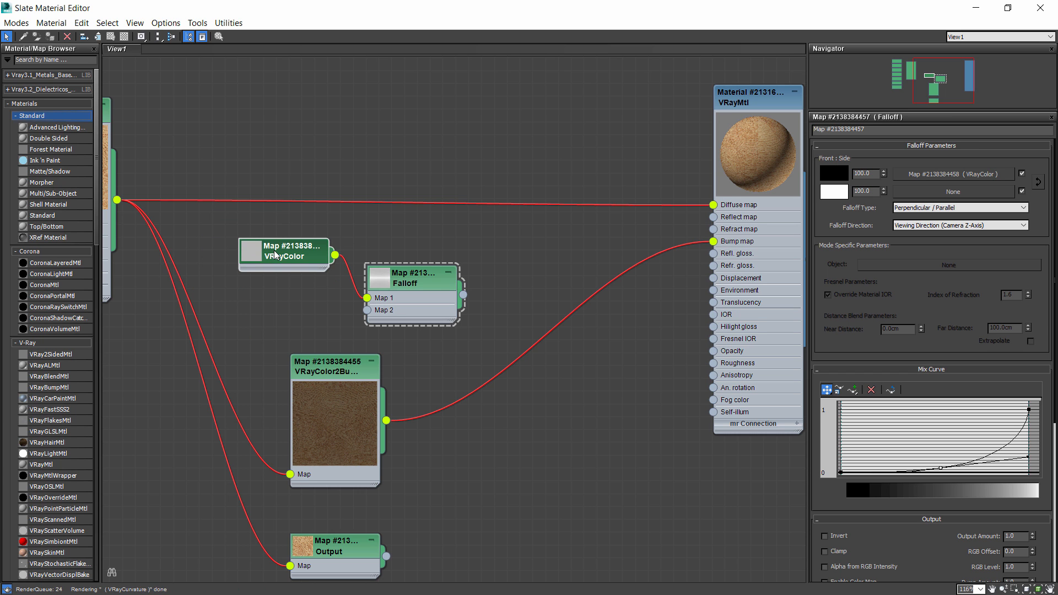
{"action": "type", "text": "1"}
{"action": "key", "text": "Tab"}
{"action": "type", "text": "1"}
{"action": "key", "text": "Tab"}
{"action": "type", "text": "1"}
{"action": "key", "text": "Tab"}
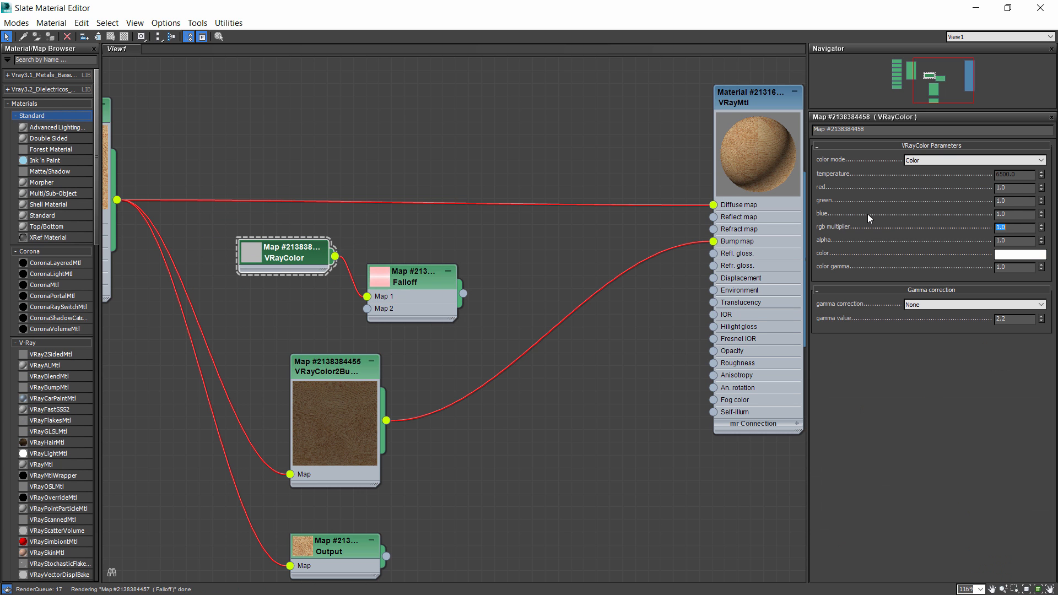
{"action": "type", "text": "0."}
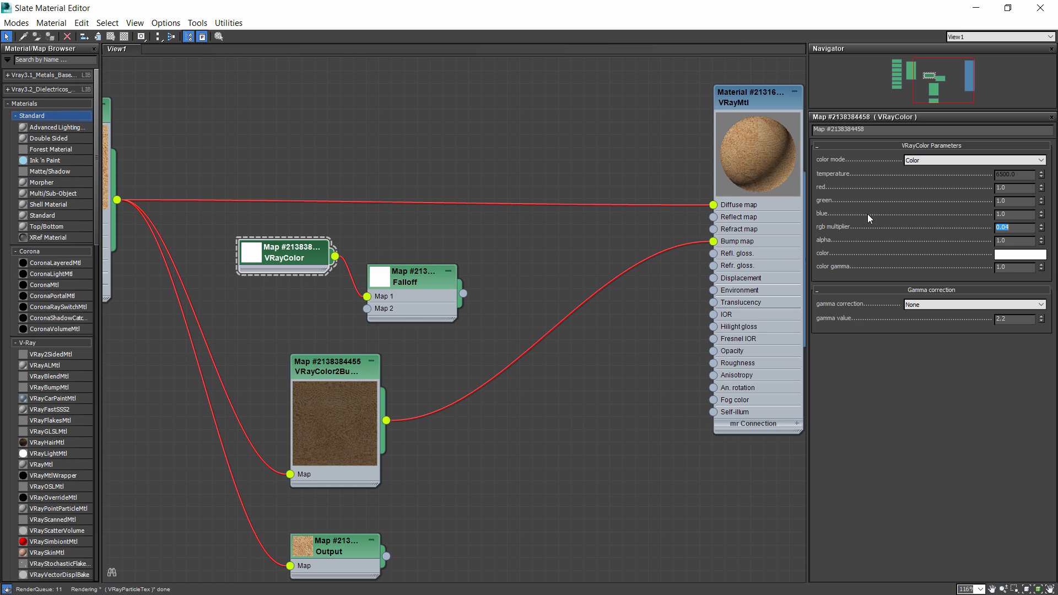
Duplicate the VRayColor map, connect the copy to the Falloff's Map 2 and set its rgb multiplier to 0.5.
{"action": "left_click_drag", "start_coordinate": [408, 275], "coordinate": [510, 250]}
{"action": "left_click_drag", "start_coordinate": [287, 247], "coordinate": [288, 297]}
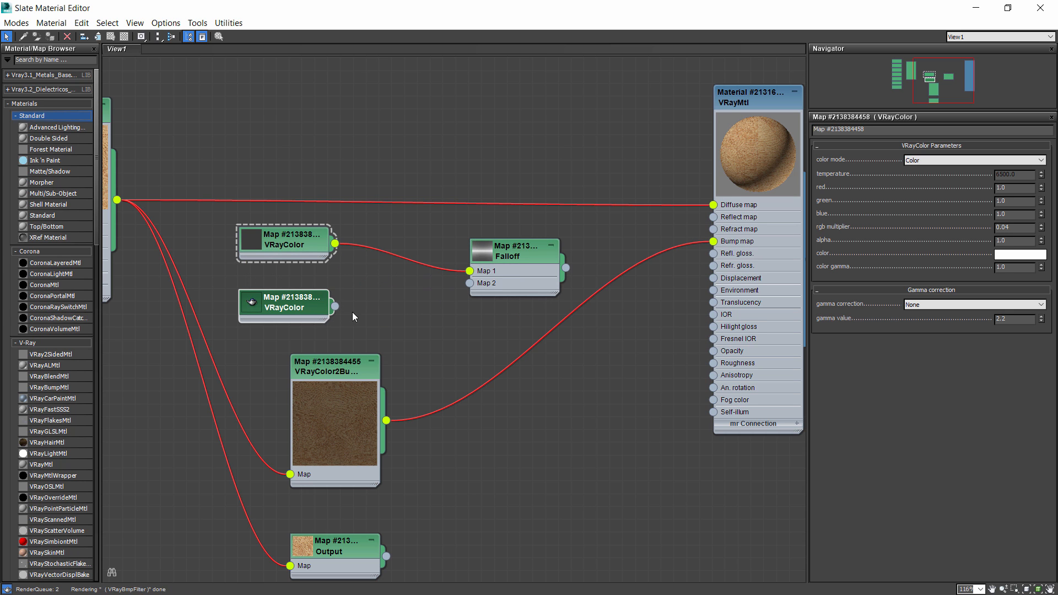
{"action": "left_click_drag", "start_coordinate": [470, 283], "coordinate": [335, 307]}
{"action": "left_click_drag", "start_coordinate": [1023, 230], "coordinate": [907, 231]}
{"action": "type", "text": "0.5"}
{"action": "key", "text": "Return"}
Connect the Falloff to the VRayMtl's Reflect map and the Output map to its Refl. gloss. input.
{"action": "left_click_drag", "start_coordinate": [504, 251], "coordinate": [477, 251]}
{"action": "left_click_drag", "start_coordinate": [540, 268], "coordinate": [714, 217]}
{"action": "left_click_drag", "start_coordinate": [472, 262], "coordinate": [445, 249]}
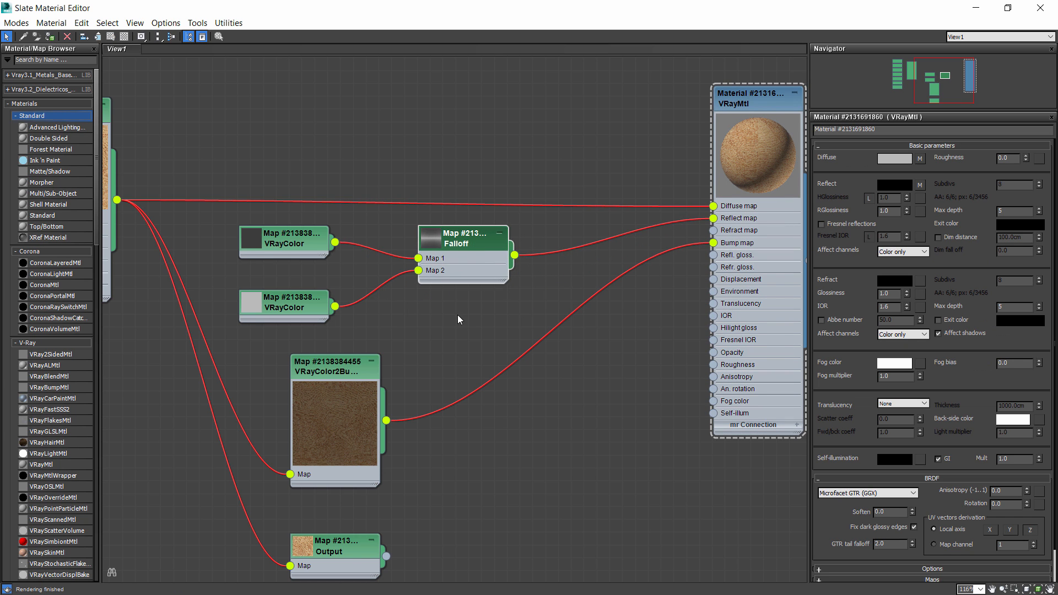
{"action": "scroll", "coordinate": [388, 436], "scroll_direction": "down", "scroll_amount": 2}
{"action": "left_click_drag", "start_coordinate": [388, 540], "coordinate": [668, 281]}
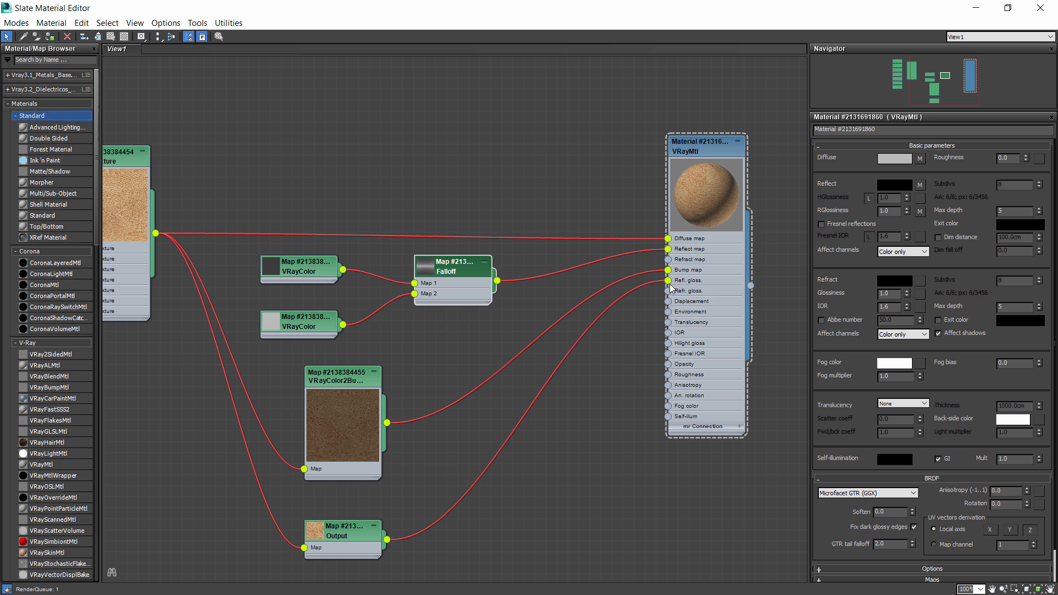
Expand the Output node's preview and enlarge the VRayMtl node to show a bigger material preview.
{"action": "double_click", "coordinate": [316, 532]}
{"action": "left_click_drag", "start_coordinate": [319, 534], "coordinate": [330, 513]}
{"action": "left_click_drag", "start_coordinate": [698, 145], "coordinate": [664, 179]}
{"action": "middle_click_drag", "start_coordinate": [746, 436], "coordinate": [630, 386]}
{"action": "left_click_drag", "start_coordinate": [593, 418], "coordinate": [668, 577]}
{"action": "left_click_drag", "start_coordinate": [610, 331], "coordinate": [606, 104]}
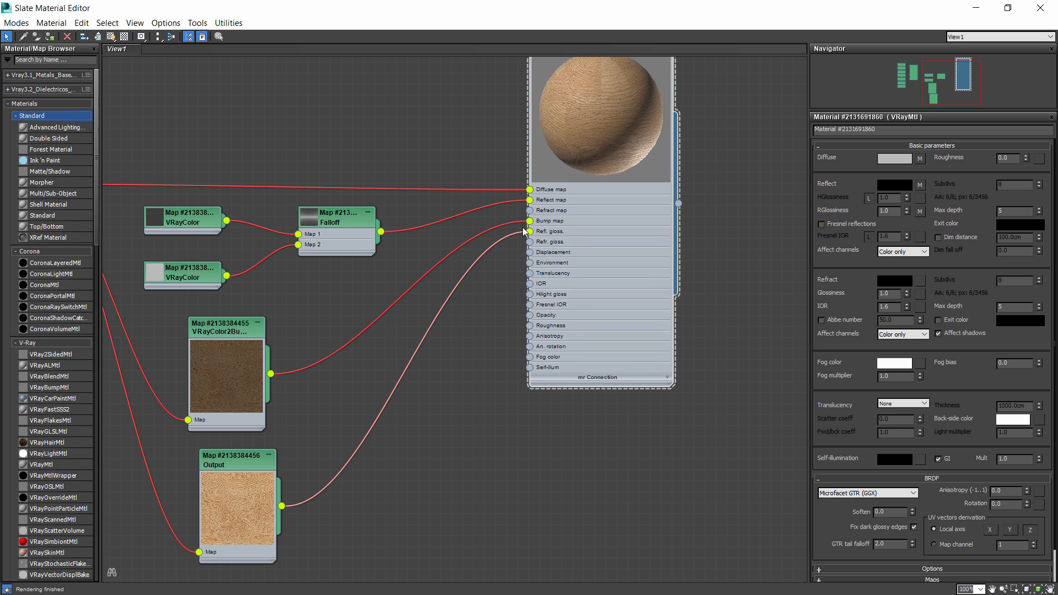
{"action": "middle_click_drag", "start_coordinate": [563, 164], "coordinate": [583, 219]}
{"action": "middle_click_drag", "start_coordinate": [297, 380], "coordinate": [306, 289]}
Enable the Output map's color map, raising the curve's start point to about 0.424 and lowering its end point to about 0.806.
{"action": "double_click", "coordinate": [261, 421]}
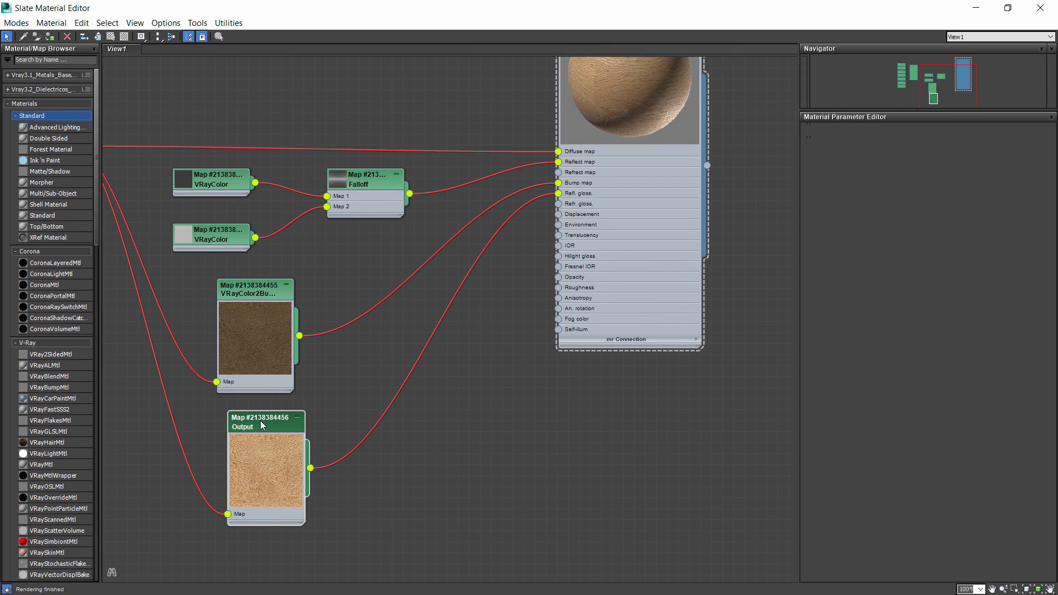
{"action": "left_click", "coordinate": [835, 269]}
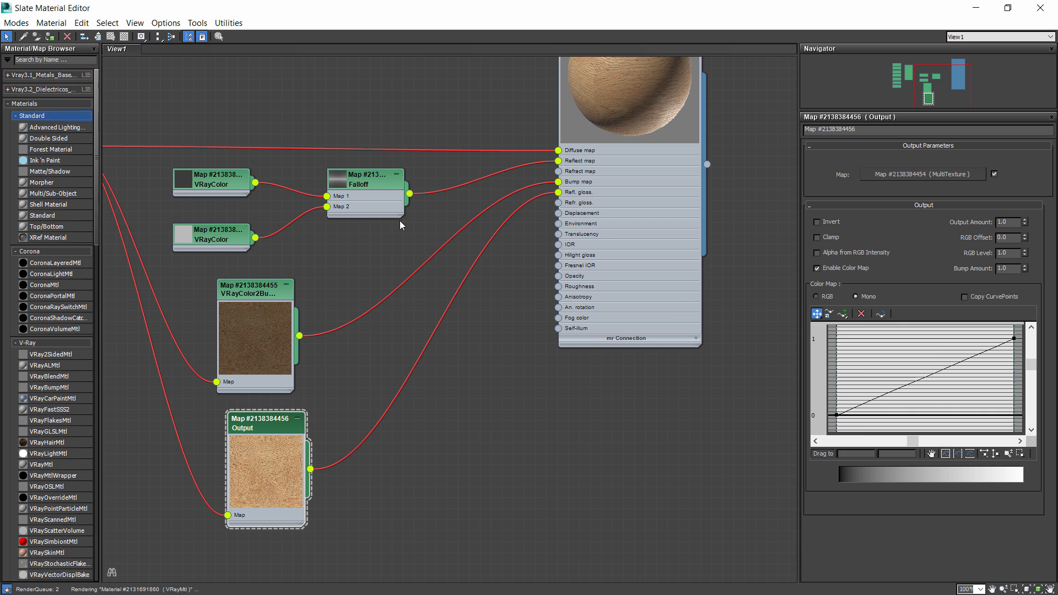
{"action": "left_click_drag", "start_coordinate": [839, 414], "coordinate": [837, 386]}
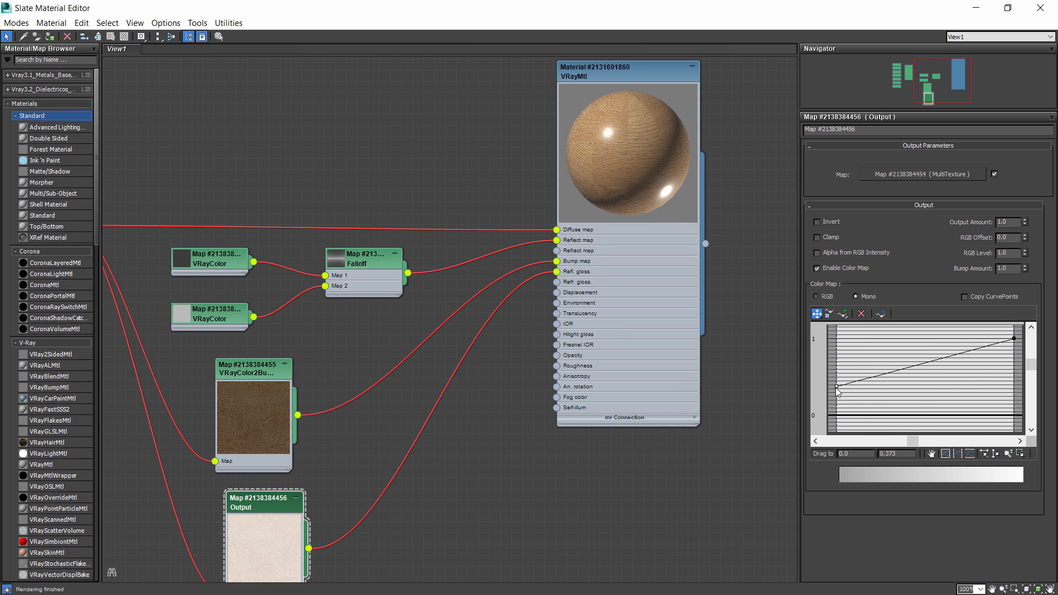
{"action": "left_click_drag", "start_coordinate": [1015, 337], "coordinate": [1014, 353]}
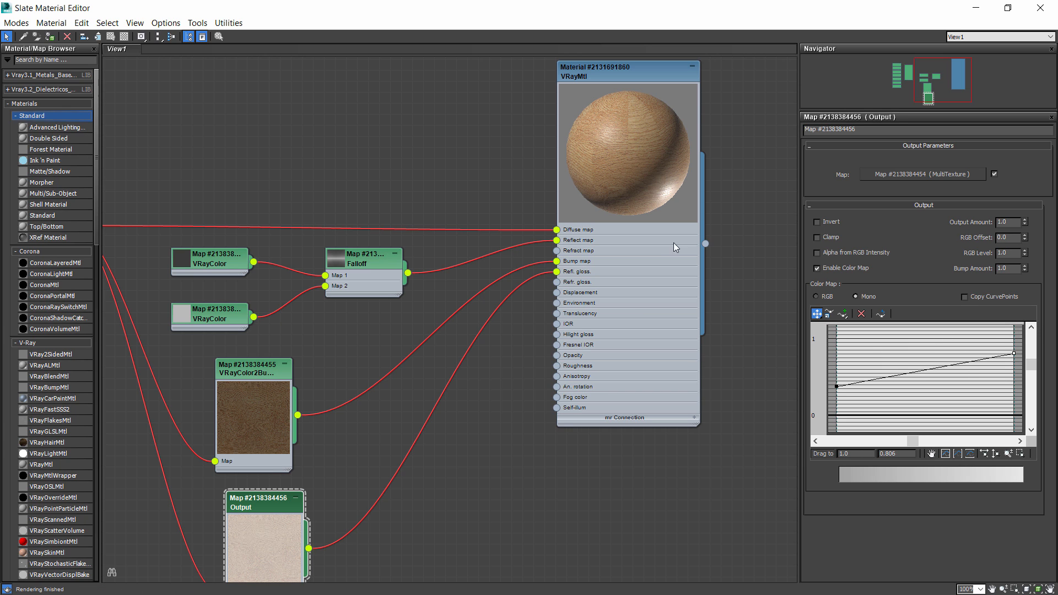
{"action": "left_click_drag", "start_coordinate": [838, 385], "coordinate": [837, 383]}
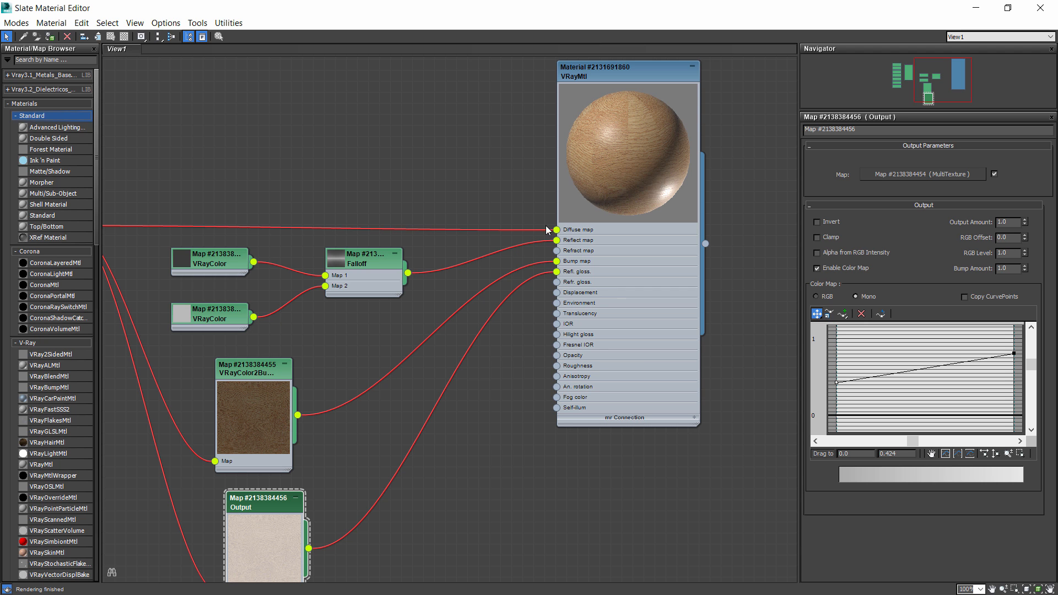
Review the complete wood material node network and open the VRayMtl's parameters.
{"action": "scroll", "coordinate": [524, 243], "scroll_direction": "down", "scroll_amount": 4}
{"action": "scroll", "coordinate": [518, 242], "scroll_direction": "up", "scroll_amount": 3}
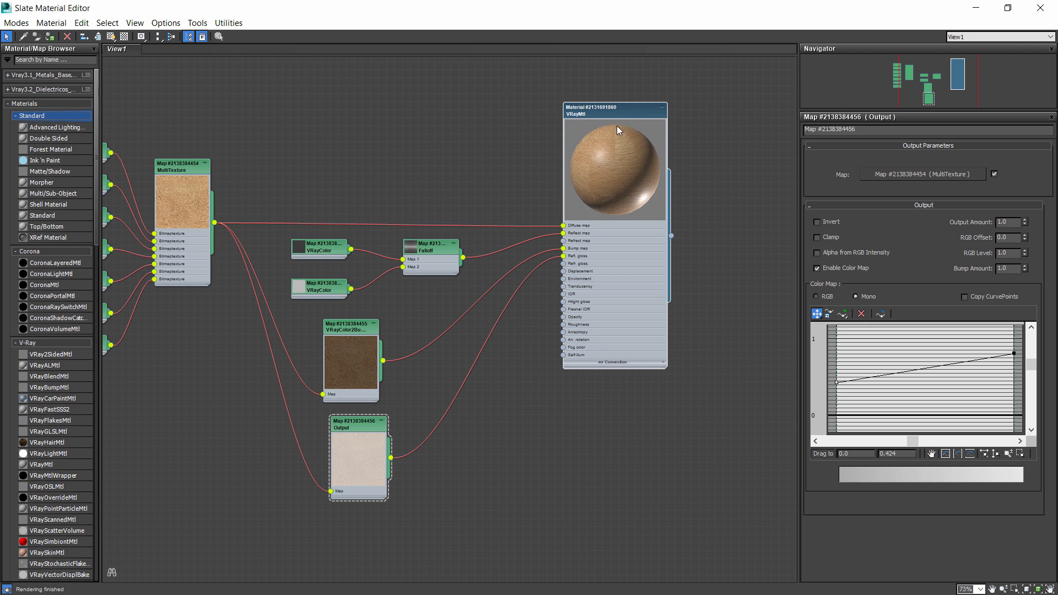
{"action": "double_click", "coordinate": [618, 126]}
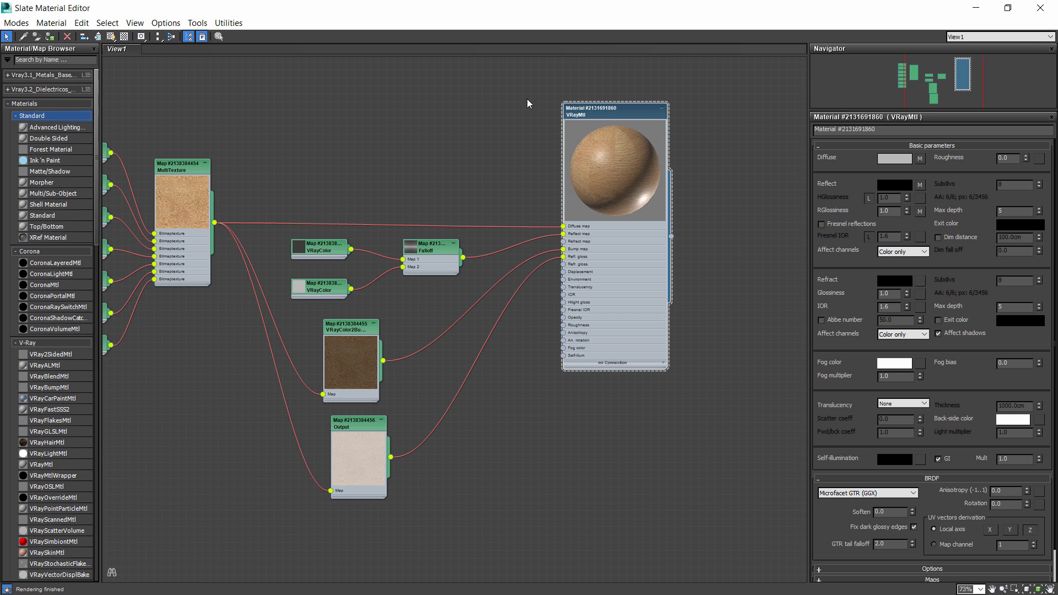
{"action": "scroll", "coordinate": [287, 181], "scroll_direction": "down", "scroll_amount": 3}
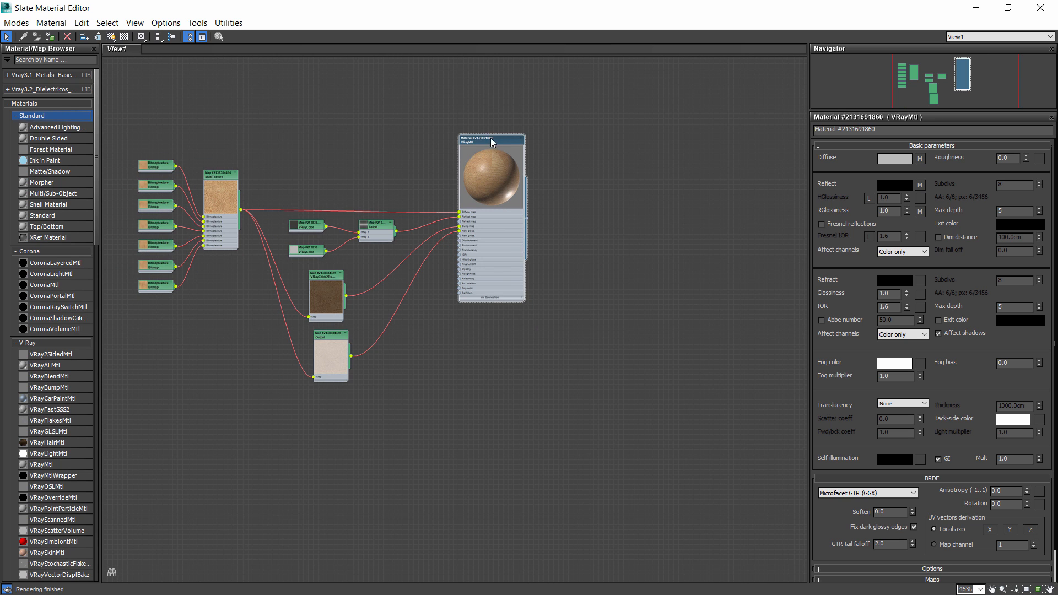
{"action": "left_click_drag", "start_coordinate": [491, 139], "coordinate": [496, 145]}
Shrink the material editor window and delete the entire wood material node network from the view.
{"action": "left_click_drag", "start_coordinate": [432, 6], "coordinate": [259, 100]}
{"action": "left_click", "coordinate": [134, 391]}
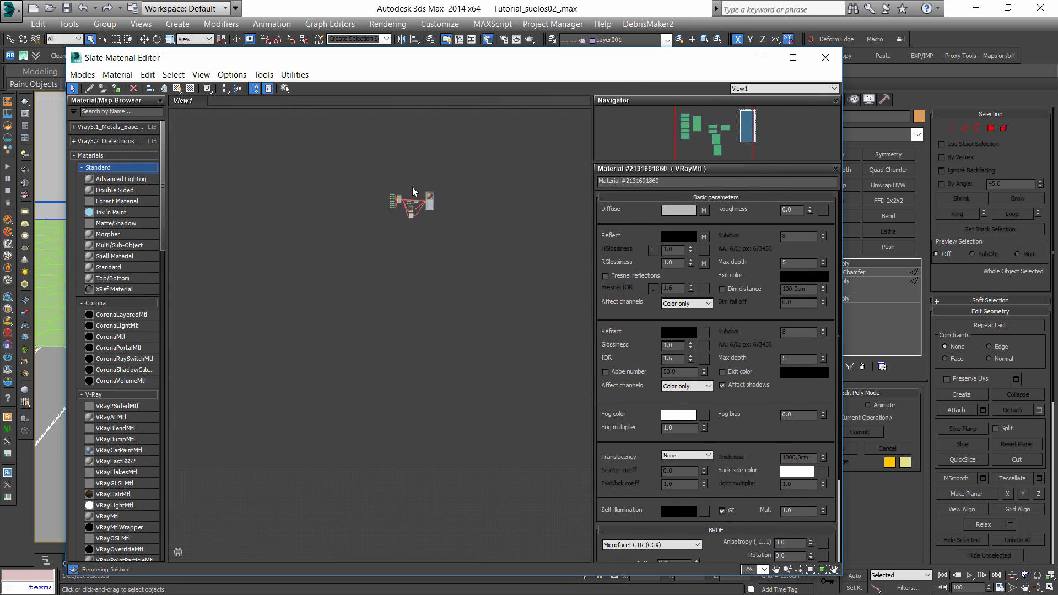
{"action": "left_click_drag", "start_coordinate": [510, 263], "coordinate": [317, 152]}
{"action": "key", "text": "Delete"}
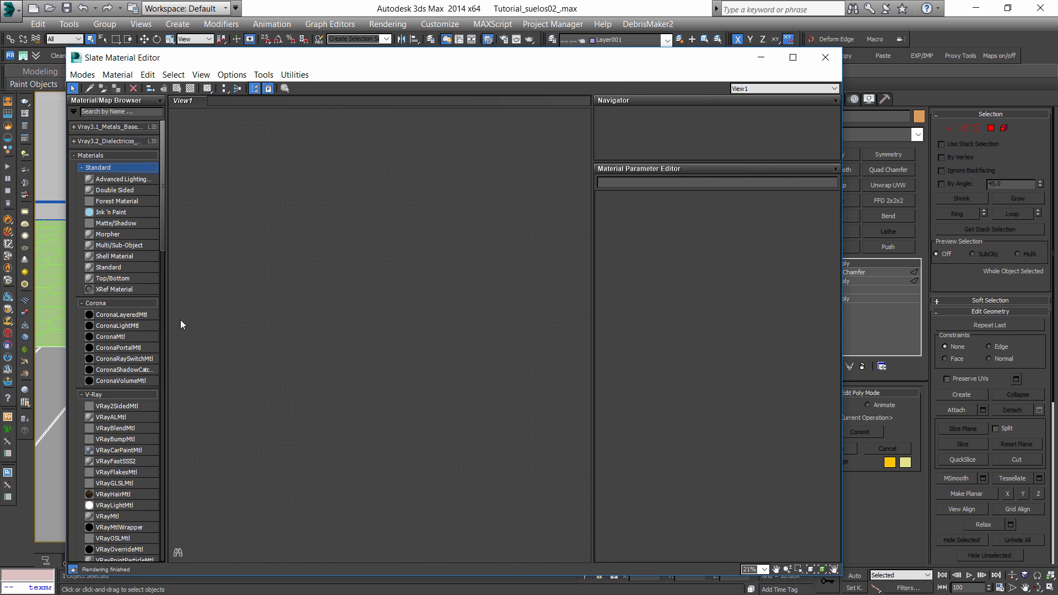
Add a new VRayMtl material to the empty view and expand its preview.
{"action": "left_click_drag", "start_coordinate": [113, 517], "coordinate": [413, 300]}
{"action": "scroll", "coordinate": [386, 263], "scroll_direction": "up", "scroll_amount": 5}
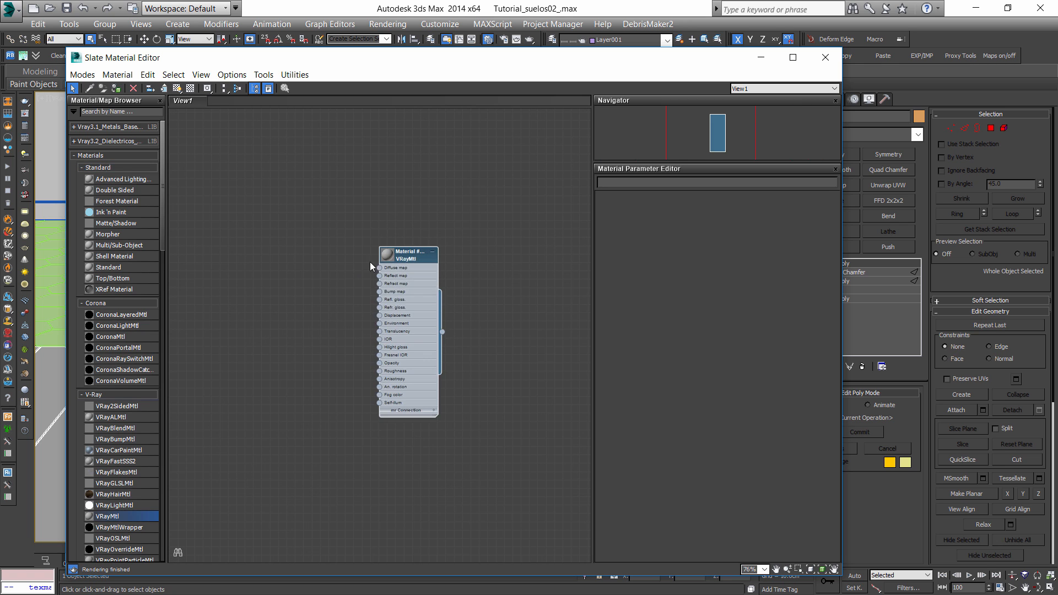
{"action": "left_click_drag", "start_coordinate": [403, 260], "coordinate": [493, 179]}
{"action": "scroll", "coordinate": [492, 178], "scroll_direction": "up", "scroll_amount": 1}
Create a VRayMultiSubTex map and connect it to the new VRayMtl's Diffuse map.
{"action": "right_click", "coordinate": [331, 285]}
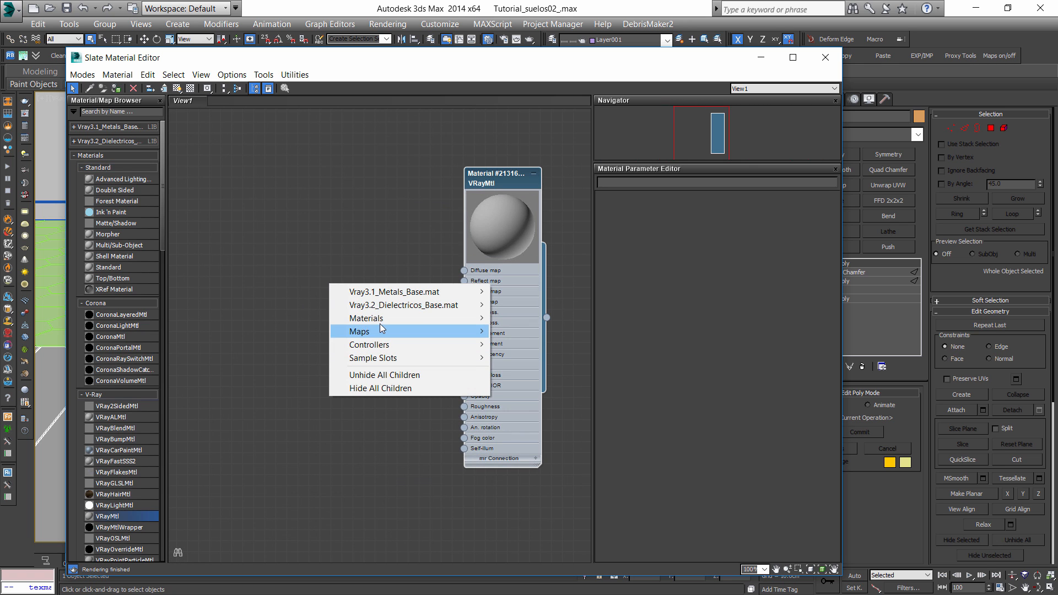
{"action": "mouse_move", "coordinate": [389, 321]}
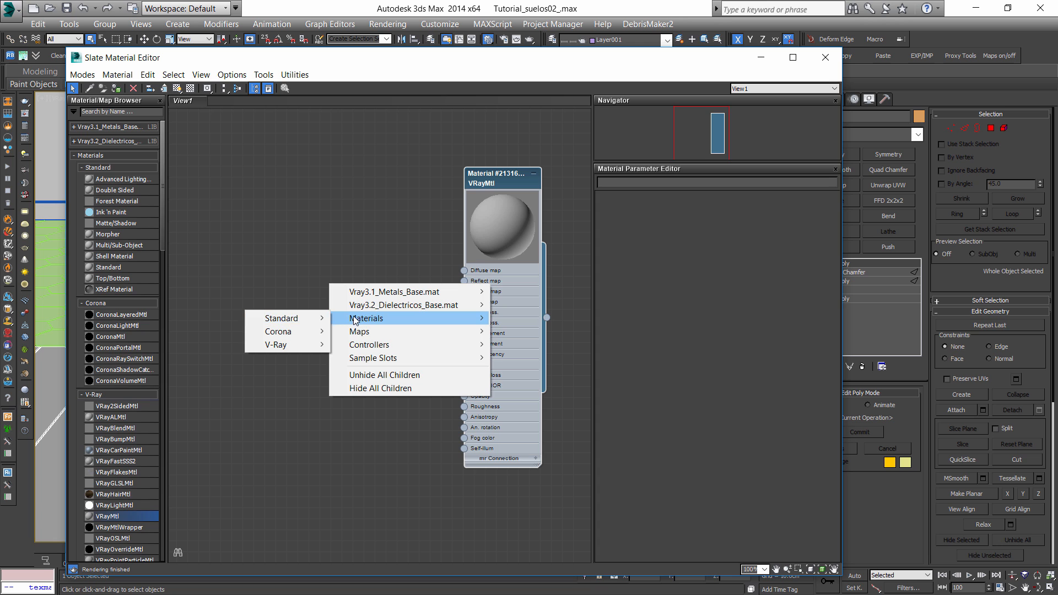
{"action": "mouse_move", "coordinate": [362, 330]}
{"action": "mouse_move", "coordinate": [282, 371]}
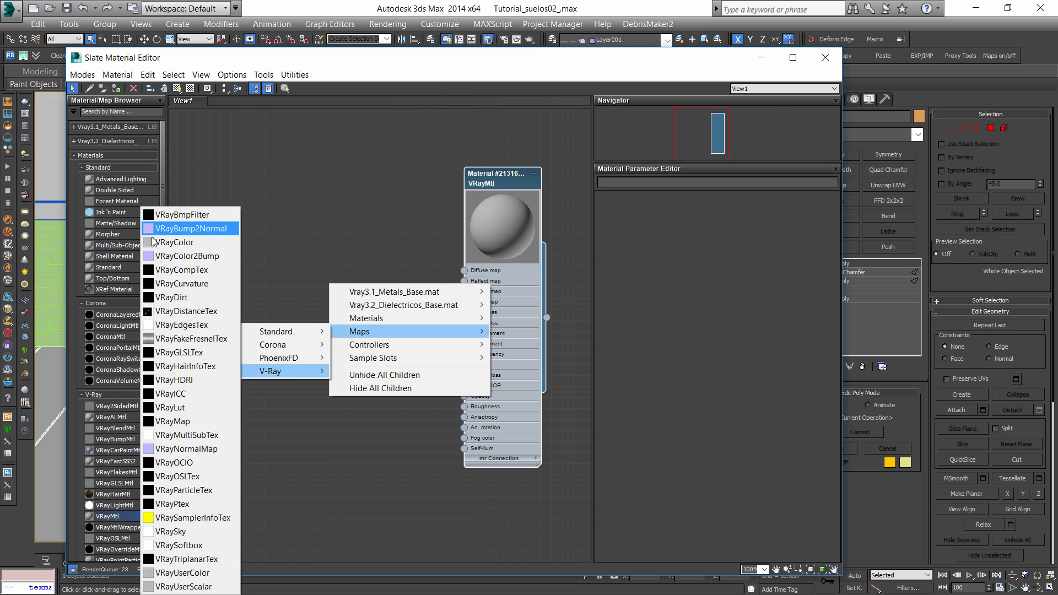
{"action": "left_click", "coordinate": [198, 435]}
{"action": "left_click_drag", "start_coordinate": [320, 287], "coordinate": [217, 167]}
{"action": "left_click_drag", "start_coordinate": [271, 281], "coordinate": [464, 271]}
Set the VRayMultiSubTex's number of IDs to 4 and arrange its node beside the VRayMtl.
{"action": "middle_click_drag", "start_coordinate": [440, 348], "coordinate": [556, 387]}
{"action": "scroll", "coordinate": [557, 387], "scroll_direction": "down", "scroll_amount": 3}
{"action": "double_click", "coordinate": [403, 256]}
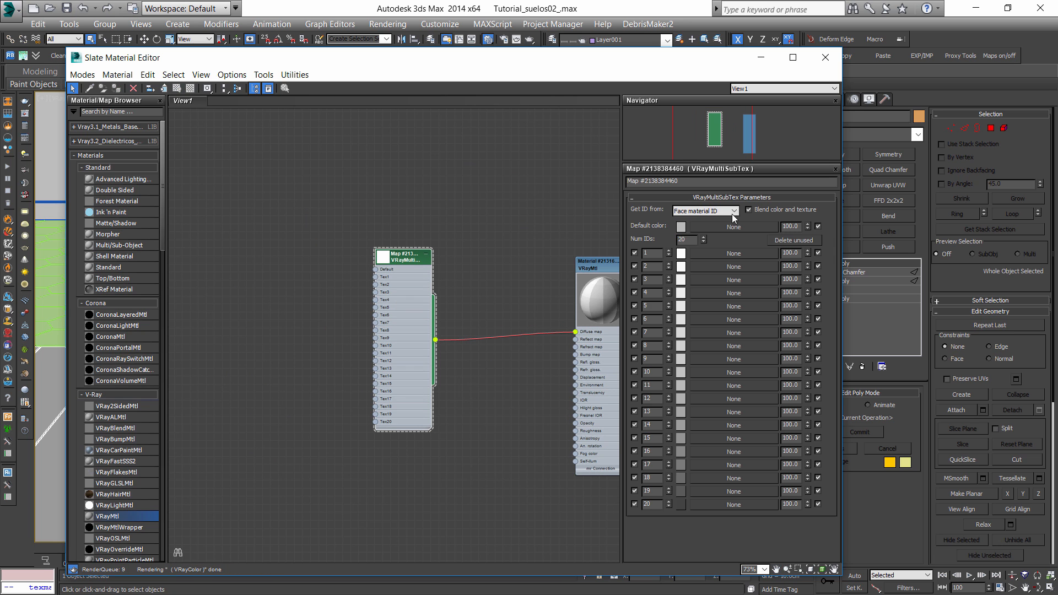
{"action": "left_click_drag", "start_coordinate": [687, 240], "coordinate": [650, 233]}
{"action": "type", "text": "4"}
{"action": "key", "text": "Return"}
{"action": "left_click_drag", "start_coordinate": [413, 269], "coordinate": [443, 293]}
{"action": "middle_click_drag", "start_coordinate": [439, 302], "coordinate": [240, 280]}
{"action": "scroll", "coordinate": [240, 280], "scroll_direction": "down", "scroll_amount": 2}
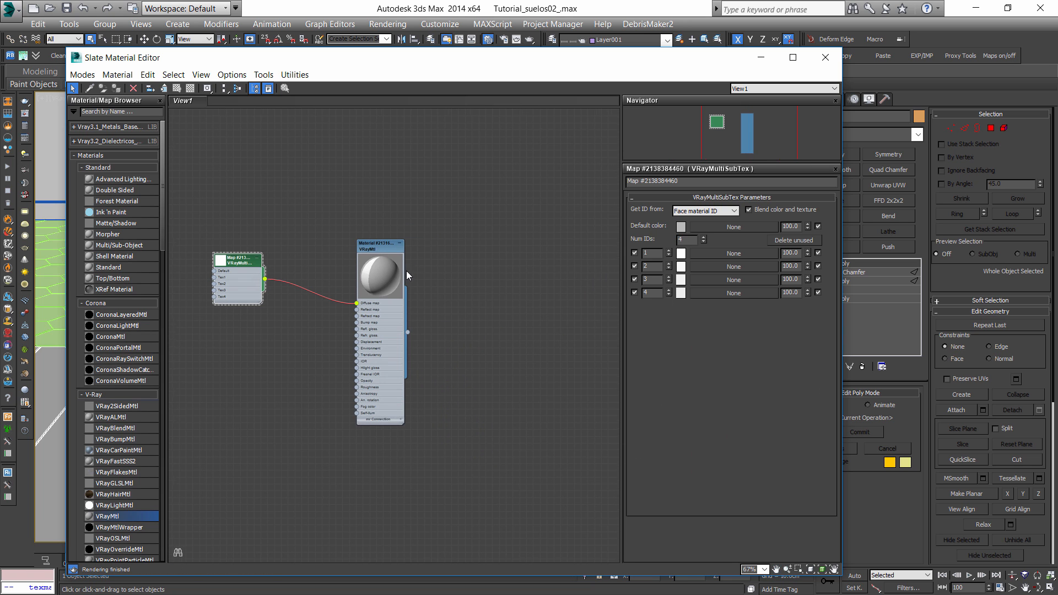
{"action": "scroll", "coordinate": [405, 270], "scroll_direction": "up", "scroll_amount": 1}
Add a MaterialByElement modifier to the hexagonal tile floor and set its random distribution ID count to 4.
{"action": "left_click_drag", "start_coordinate": [729, 59], "coordinate": [250, 172]}
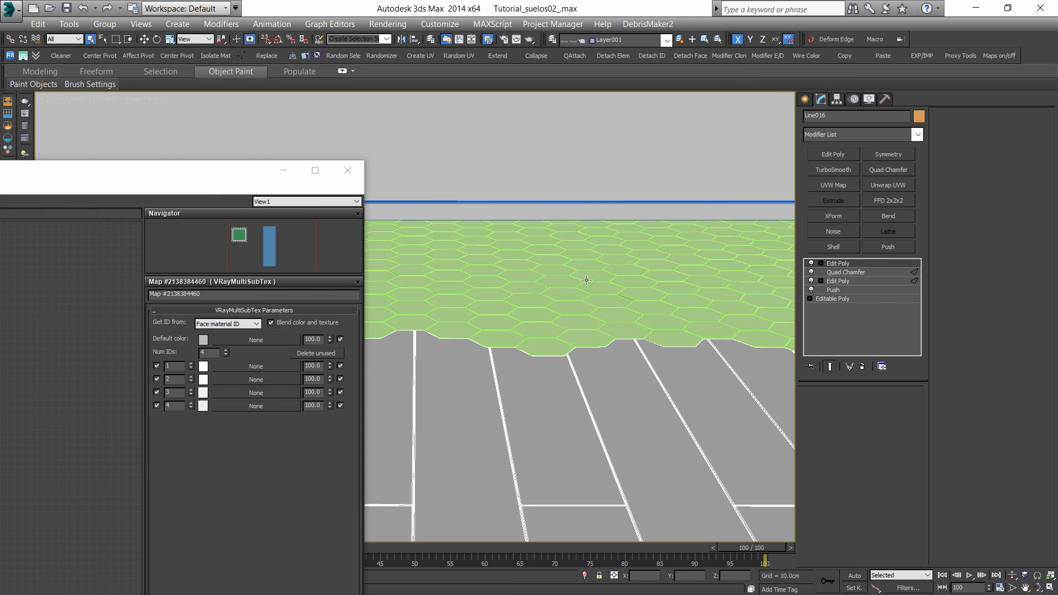
{"action": "left_click", "coordinate": [857, 135]}
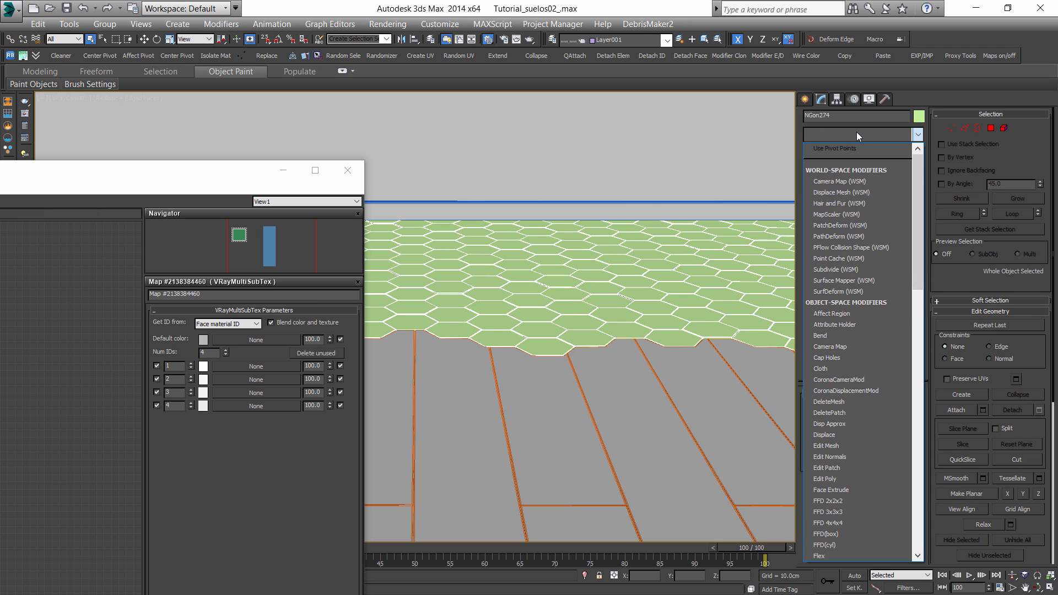
{"action": "scroll", "coordinate": [856, 132], "scroll_direction": "down", "scroll_amount": 20}
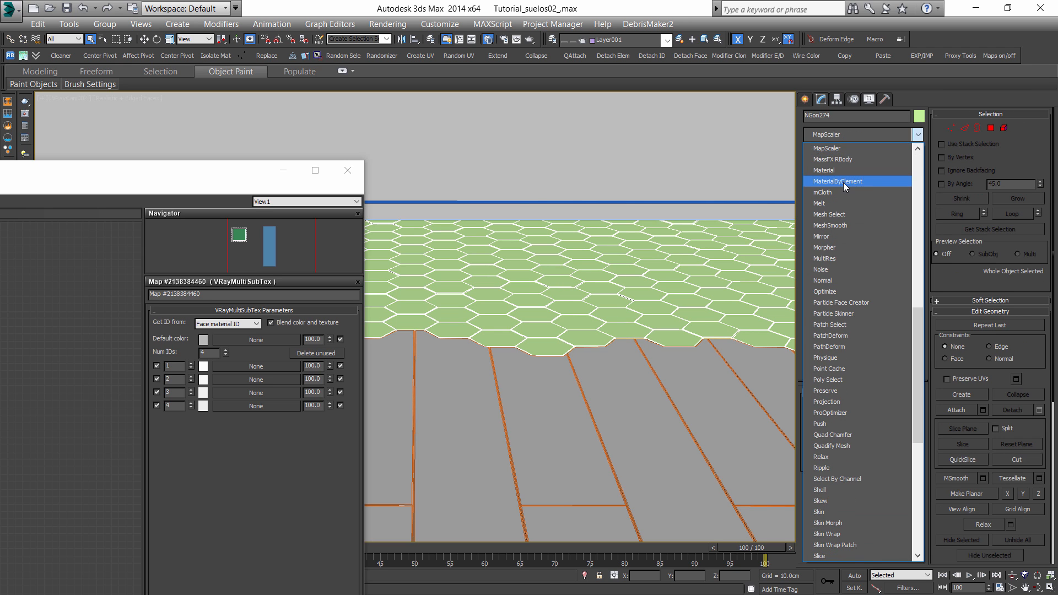
{"action": "left_click", "coordinate": [843, 183]}
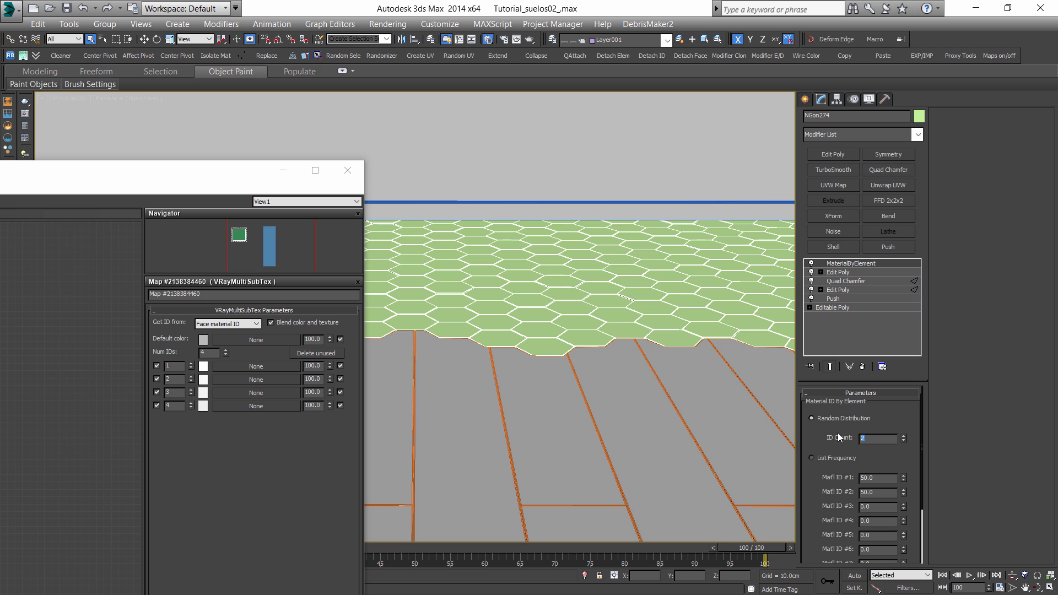
{"action": "left_click_drag", "start_coordinate": [123, 178], "coordinate": [554, 97]}
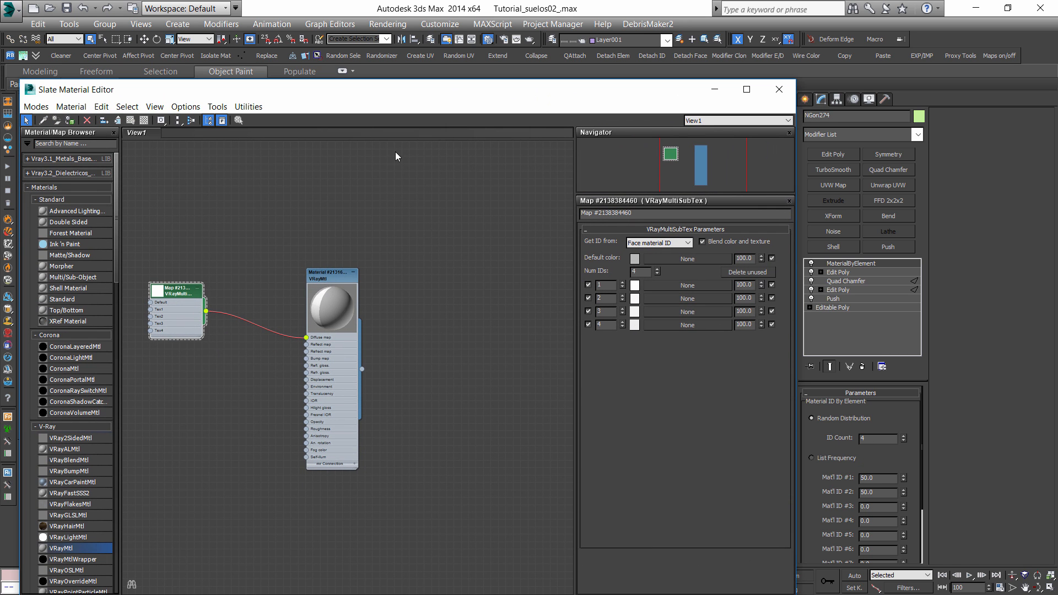
{"action": "key", "text": "alt+Tab"}
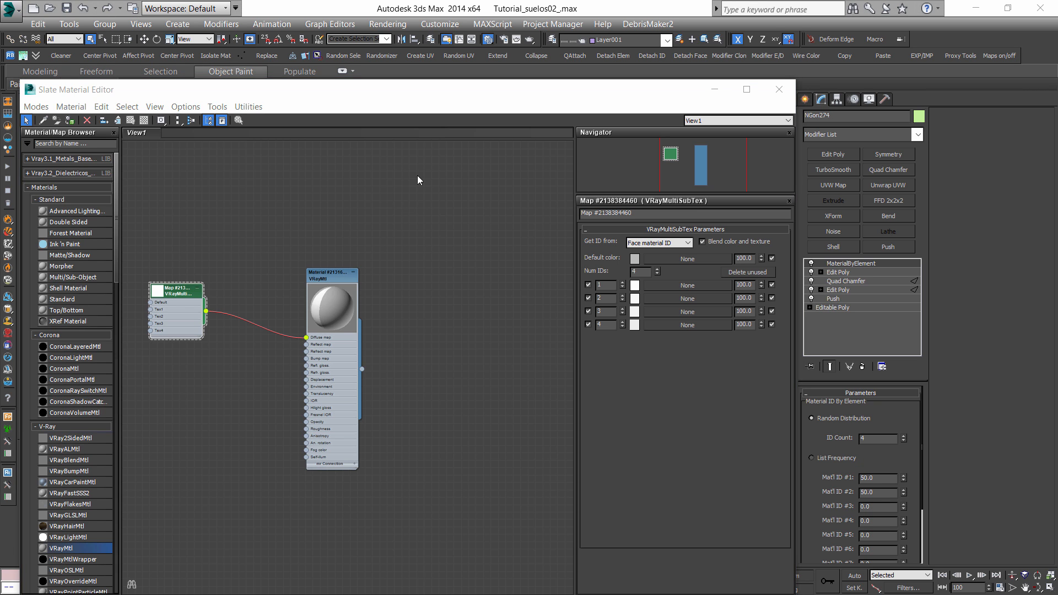
{"action": "left_click_drag", "start_coordinate": [632, 90], "coordinate": [16, 149]}
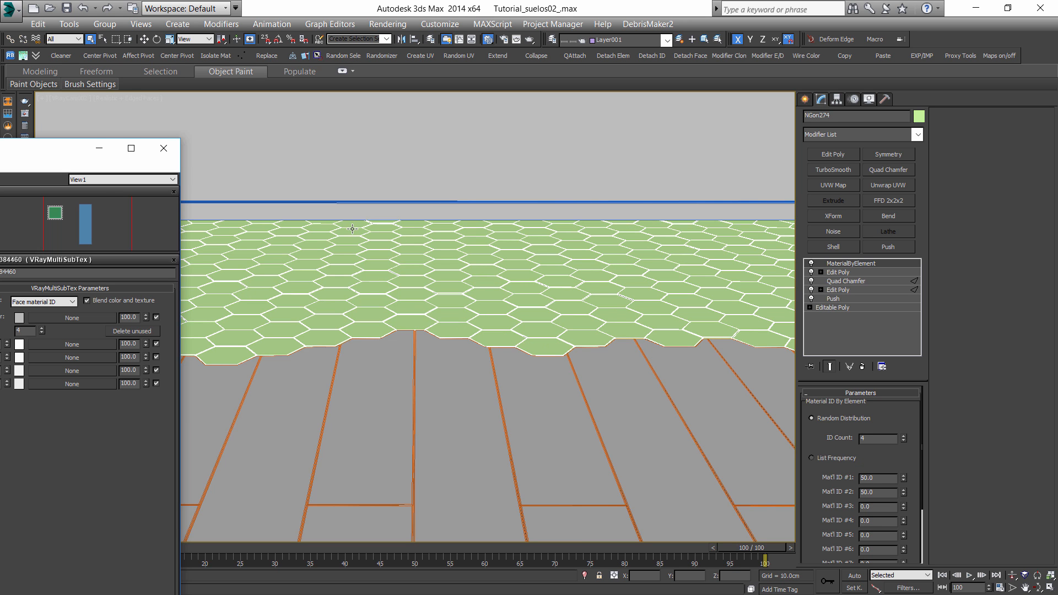
{"action": "left_click_drag", "start_coordinate": [0, 155], "coordinate": [545, 77]}
Bring the ResinBlackR2.jpg texture into the view as a Bitmap node and place it before the VRayMultiSubTex node.
{"action": "left_click_drag", "start_coordinate": [265, 275], "coordinate": [303, 268]}
{"action": "left_click_drag", "start_coordinate": [274, 197], "coordinate": [417, 333]}
{"action": "left_click_drag", "start_coordinate": [418, 332], "coordinate": [420, 335]}
{"action": "left_click_drag", "start_coordinate": [416, 332], "coordinate": [535, 317]}
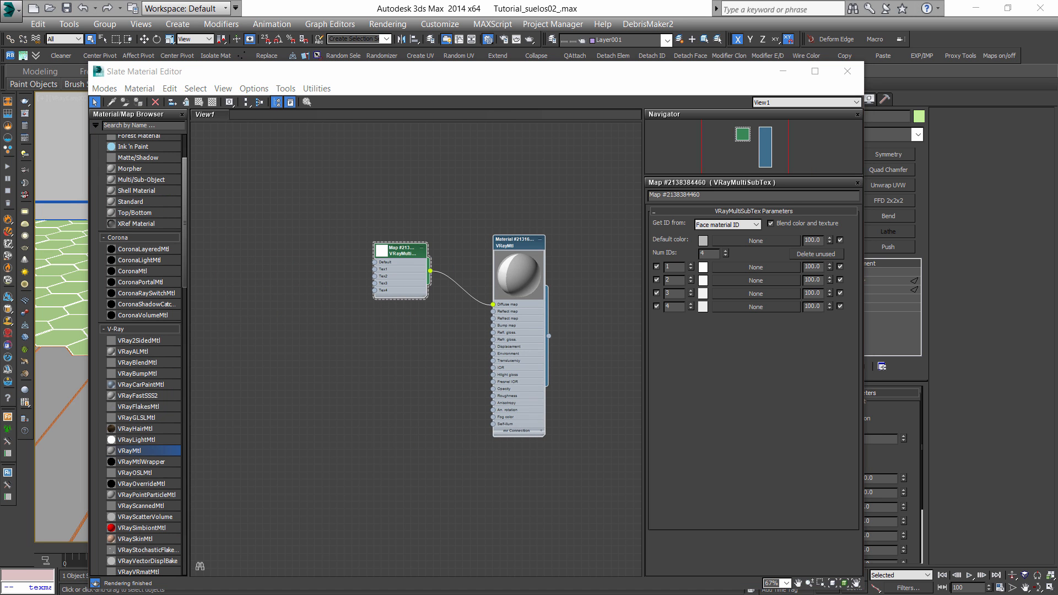
{"action": "left_click_drag", "start_coordinate": [296, 280], "coordinate": [264, 245]}
{"action": "scroll", "coordinate": [260, 226], "scroll_direction": "up", "scroll_amount": 3}
{"action": "scroll", "coordinate": [264, 248], "scroll_direction": "down", "scroll_amount": 1}
{"action": "middle_click_drag", "start_coordinate": [264, 248], "coordinate": [451, 242]}
{"action": "left_click_drag", "start_coordinate": [451, 250], "coordinate": [356, 267]}
{"action": "middle_click_drag", "start_coordinate": [356, 267], "coordinate": [225, 260]}
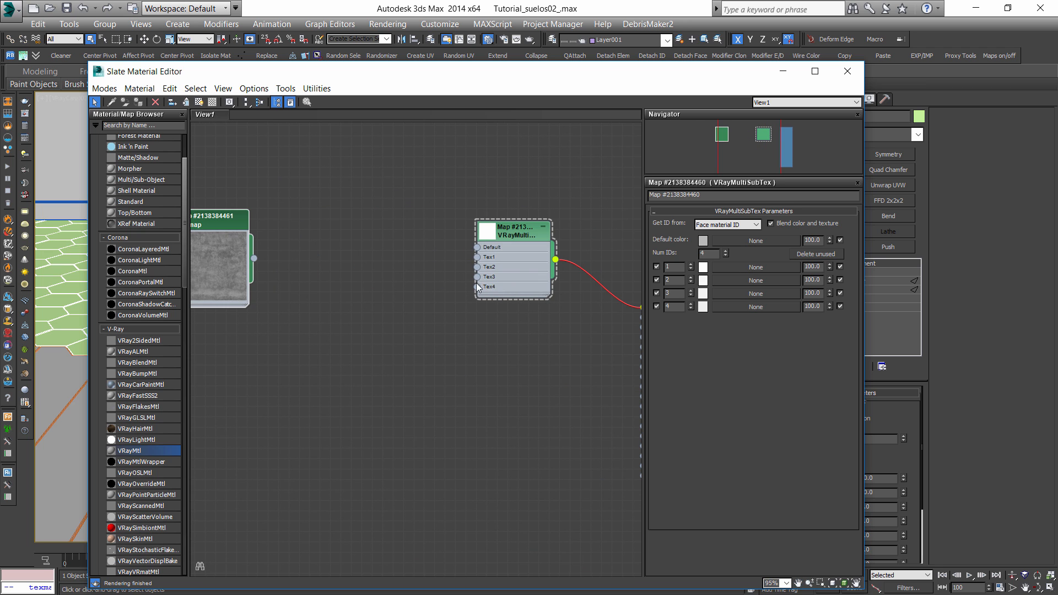
Create a Color Correction map between the Bitmap and VRayMultiSubTex nodes and duplicate it below.
{"action": "right_click", "coordinate": [334, 251]}
{"action": "mouse_move", "coordinate": [375, 285]}
{"action": "mouse_move", "coordinate": [299, 287]}
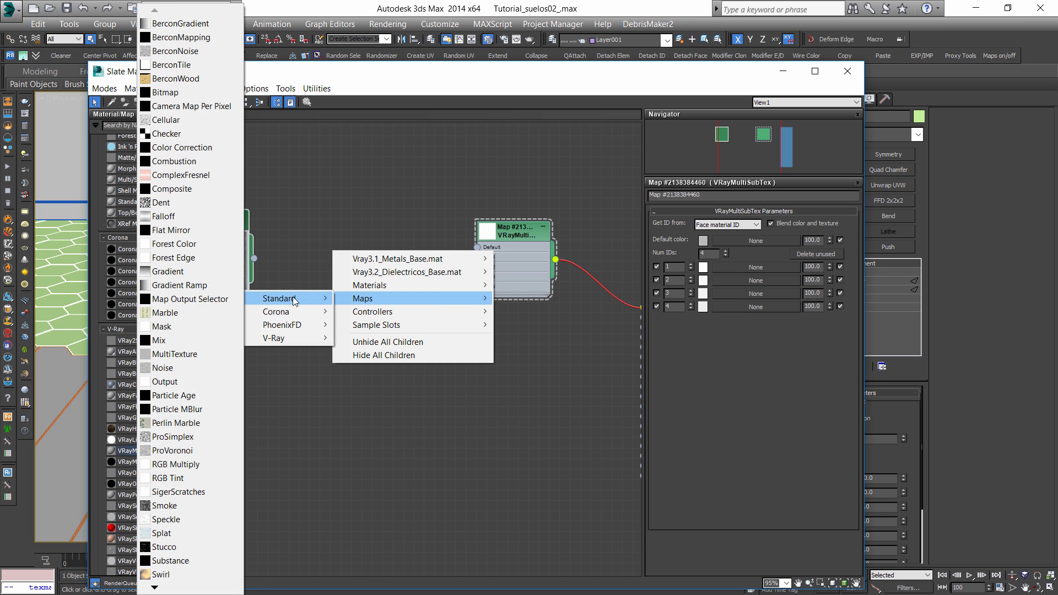
{"action": "left_click", "coordinate": [200, 149]}
{"action": "left_click_drag", "start_coordinate": [333, 256], "coordinate": [372, 248]}
{"action": "left_click_drag", "start_coordinate": [373, 248], "coordinate": [372, 380], "text": "shift"}
{"action": "scroll", "coordinate": [339, 241], "scroll_direction": "down", "scroll_amount": 1}
Connect the Bitmap directly to the VRayMultiSubTex's Default and Tex1 inputs.
{"action": "mouse_move", "coordinate": [240, 243]}
{"action": "left_mouse_down"}
{"action": "mouse_move", "coordinate": [259, 179]}
{"action": "mouse_move", "coordinate": [452, 208]}
{"action": "mouse_move", "coordinate": [468, 245]}
{"action": "left_mouse_up"}
{"action": "double_click", "coordinate": [369, 246]}
{"action": "left_click_drag", "start_coordinate": [298, 246], "coordinate": [380, 412]}
{"action": "left_click_drag", "start_coordinate": [352, 242], "coordinate": [343, 320]}
{"action": "left_click_drag", "start_coordinate": [277, 198], "coordinate": [468, 254]}
{"action": "left_click_drag", "start_coordinate": [244, 205], "coordinate": [242, 264]}
Route the Bitmap through the first Color Correction into Tex2 and through the second into Tex3.
{"action": "left_click_drag", "start_coordinate": [319, 331], "coordinate": [322, 334]}
{"action": "left_click_drag", "start_coordinate": [395, 326], "coordinate": [468, 263]}
{"action": "left_click_drag", "start_coordinate": [358, 322], "coordinate": [369, 294]}
{"action": "left_click_drag", "start_coordinate": [277, 256], "coordinate": [321, 382]}
{"action": "left_click_drag", "start_coordinate": [395, 375], "coordinate": [468, 272]}
{"action": "left_click_drag", "start_coordinate": [363, 368], "coordinate": [374, 339]}
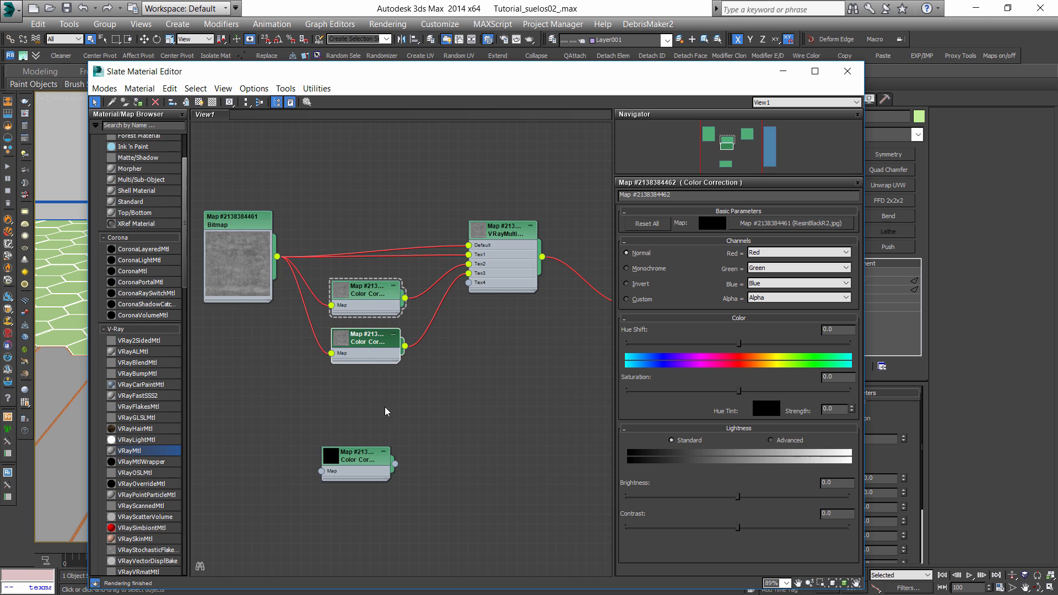
Connect the Bitmap to the third Color Correction and link that node to the VRayMultiSubTex's Tex4 input.
{"action": "left_click_drag", "start_coordinate": [358, 460], "coordinate": [377, 391]}
{"action": "left_click_drag", "start_coordinate": [277, 257], "coordinate": [341, 402]}
{"action": "left_click_drag", "start_coordinate": [415, 394], "coordinate": [469, 282]}
{"action": "left_click", "coordinate": [443, 399]}
{"action": "left_click_drag", "start_coordinate": [380, 385], "coordinate": [360, 375]}
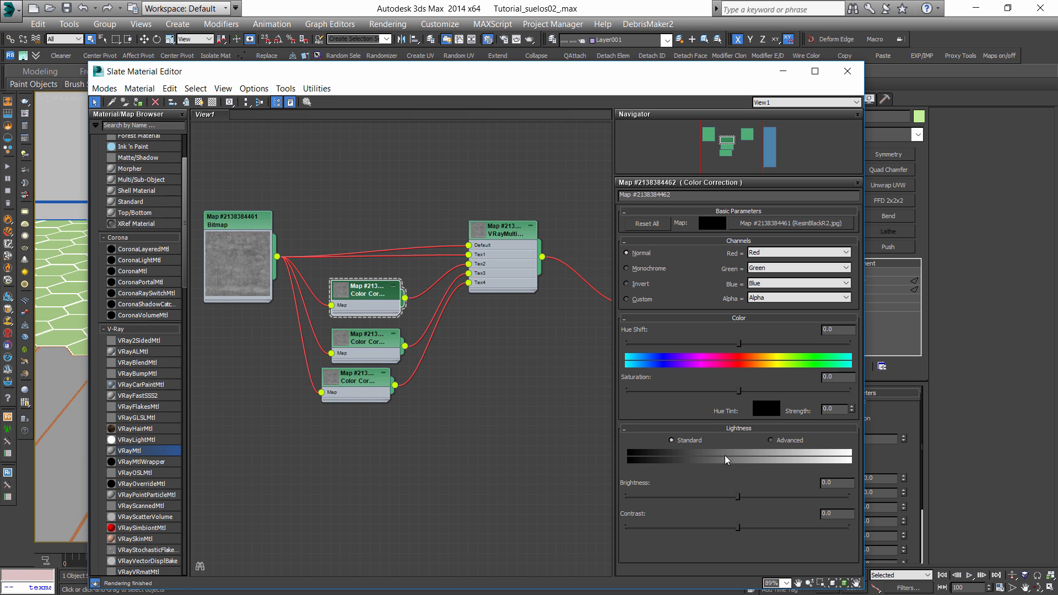
Switch the first Color Correction's Lightness to Advanced and set its RGB Gamma/Contrast to 0.8.
{"action": "left_click", "coordinate": [785, 442]}
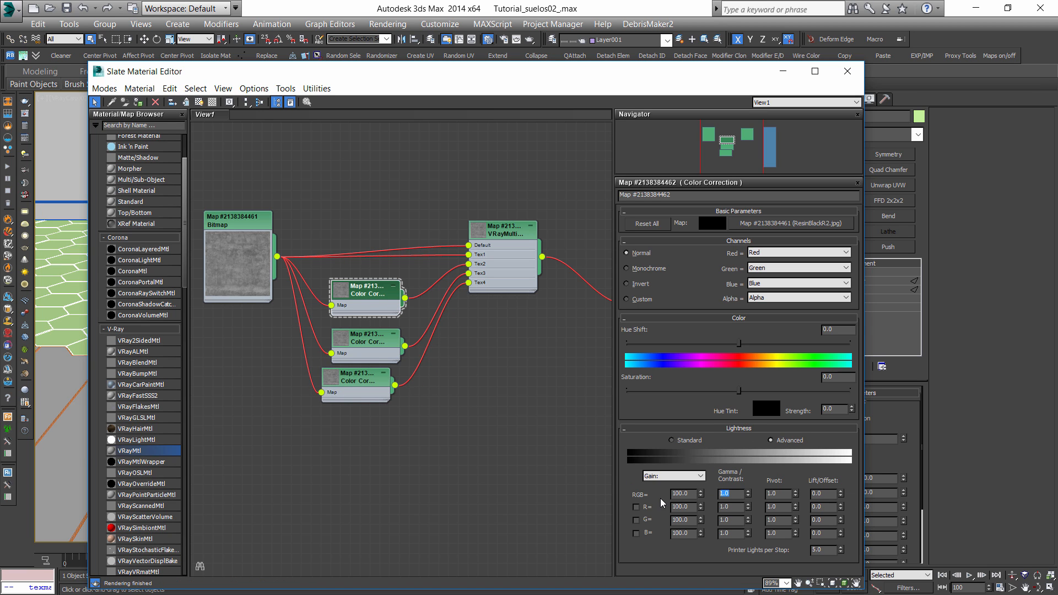
{"action": "type", "text": "0.8"}
{"action": "key", "text": "Return"}
Switch the second Color Correction's Lightness to Advanced and set its RGB Gamma/Contrast to 1.2.
{"action": "left_click_drag", "start_coordinate": [363, 379], "coordinate": [385, 399]}
{"action": "left_click", "coordinate": [375, 344]}
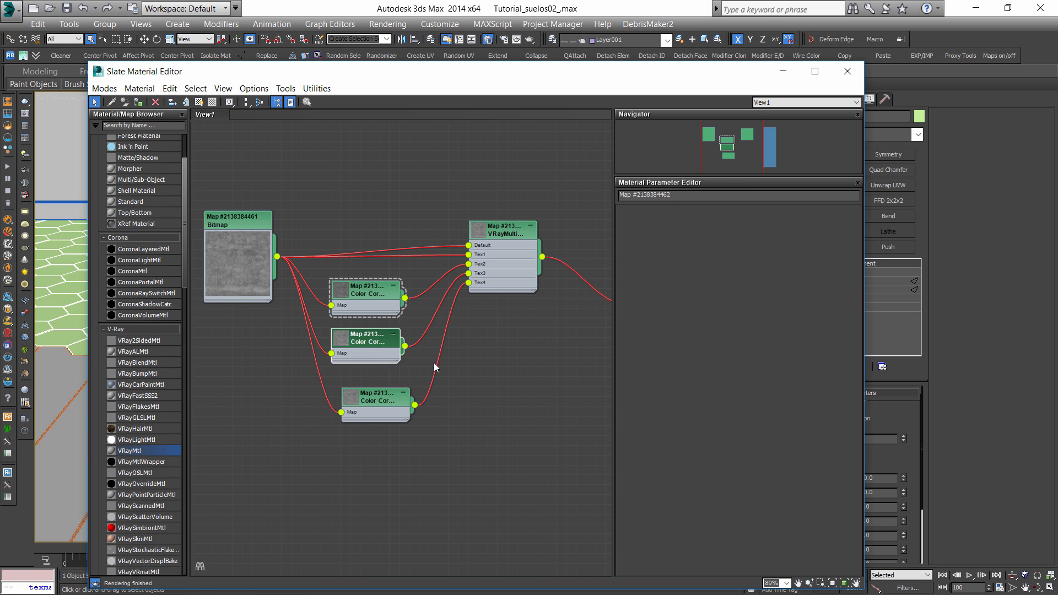
{"action": "left_click", "coordinate": [781, 442]}
{"action": "left_click_drag", "start_coordinate": [780, 491], "coordinate": [687, 492]}
{"action": "type", "text": "1.2"}
{"action": "key", "text": "Return"}
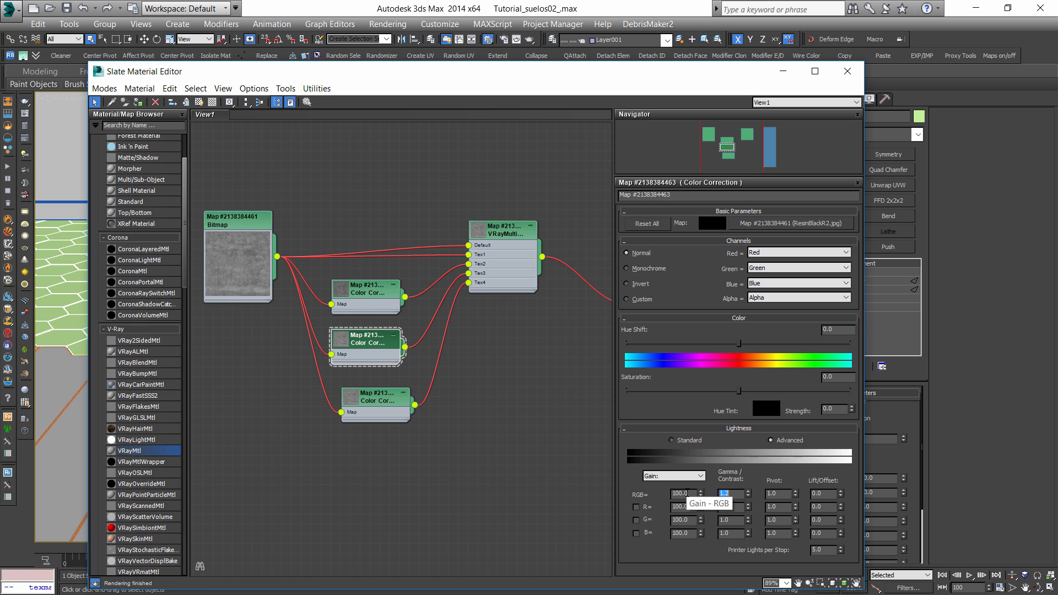
Set the third Color Correction's RGB Gamma/Contrast to 1.6, align that node under the others and reposition the Bitmap.
{"action": "left_click", "coordinate": [376, 396]}
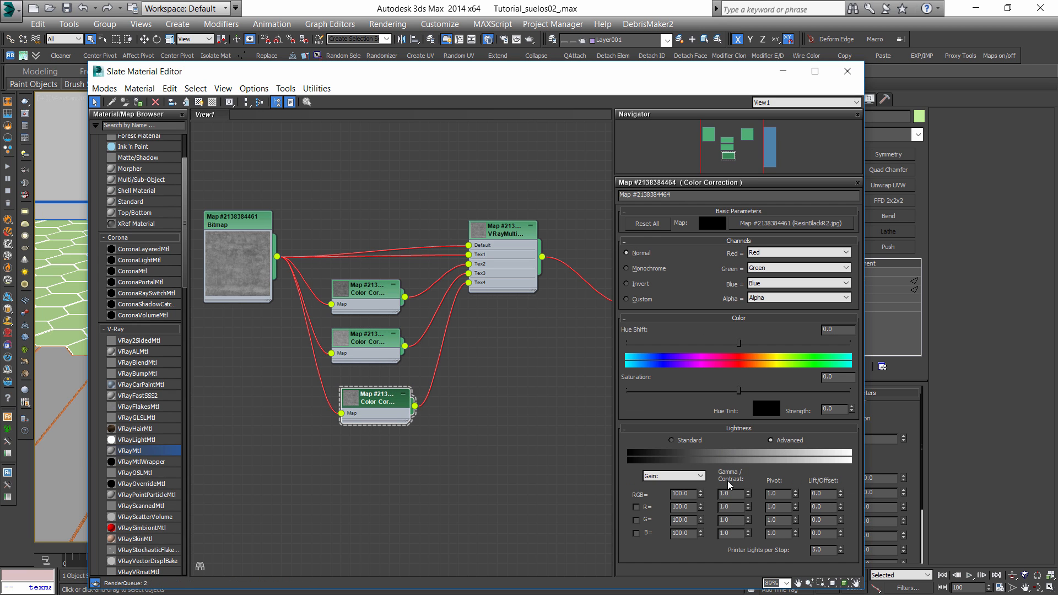
{"action": "left_click_drag", "start_coordinate": [729, 493], "coordinate": [682, 493]}
{"action": "type", "text": "1."}
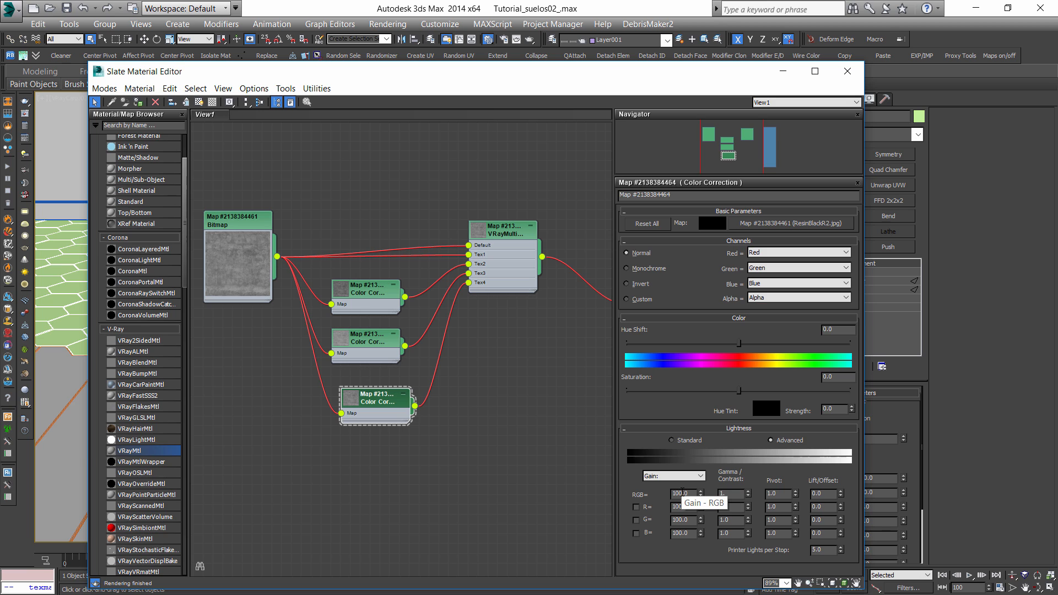
{"action": "key", "text": "Return"}
{"action": "left_click_drag", "start_coordinate": [380, 395], "coordinate": [370, 396]}
{"action": "mouse_move", "coordinate": [239, 251]}
{"action": "left_mouse_down"}
{"action": "mouse_move", "coordinate": [246, 268]}
{"action": "mouse_move", "coordinate": [247, 240]}
{"action": "left_mouse_up"}
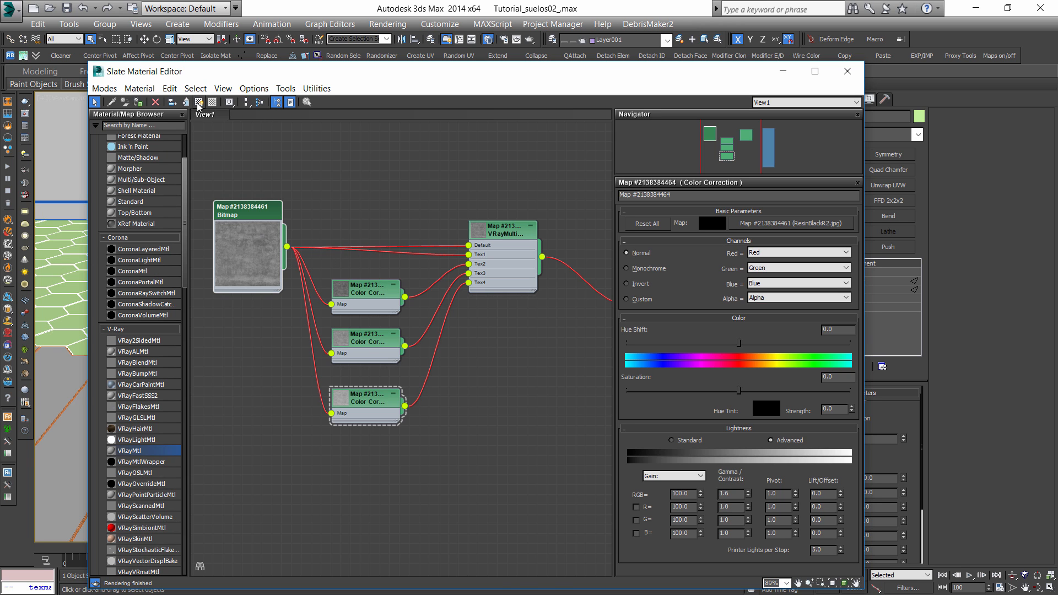
Assign the VRayMtl to the selected hexagonal tiles.
{"action": "middle_click_drag", "start_coordinate": [380, 221], "coordinate": [198, 207]}
{"action": "scroll", "coordinate": [198, 207], "scroll_direction": "down", "scroll_amount": 1}
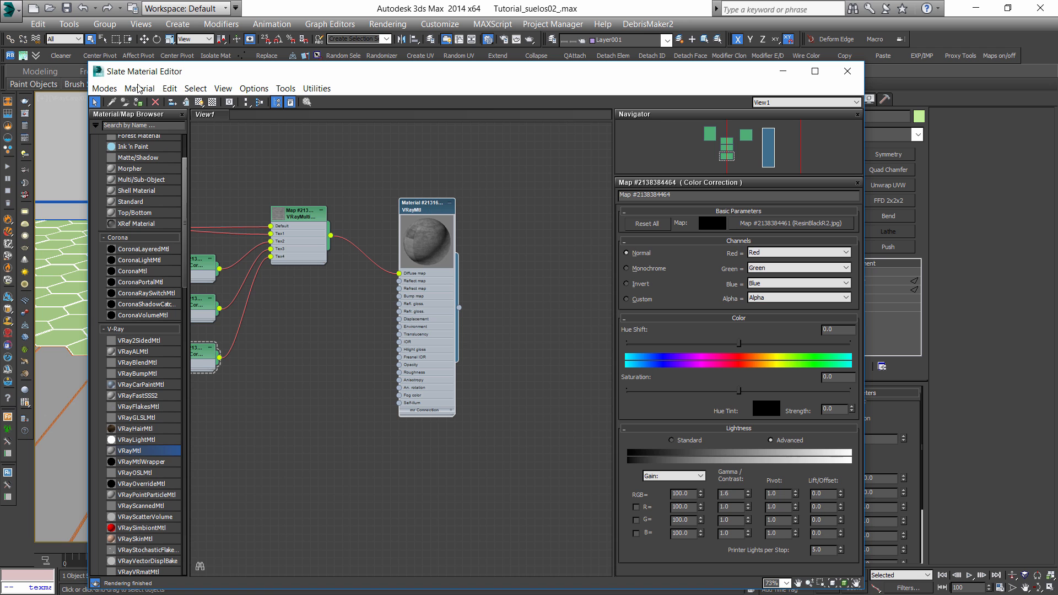
{"action": "left_click", "coordinate": [138, 102]}
Open the Bitmap's parameters and spread the nodes to make room between the Bitmap and the Color Corrections.
{"action": "middle_click_drag", "start_coordinate": [194, 245], "coordinate": [352, 235]}
{"action": "scroll", "coordinate": [347, 231], "scroll_direction": "up", "scroll_amount": 1}
{"action": "double_click", "coordinate": [232, 193]}
{"action": "middle_click_drag", "start_coordinate": [462, 318], "coordinate": [367, 337]}
{"action": "scroll", "coordinate": [368, 337], "scroll_direction": "down", "scroll_amount": 1}
{"action": "left_click_drag", "start_coordinate": [517, 265], "coordinate": [580, 249]}
{"action": "scroll", "coordinate": [408, 271], "scroll_direction": "down", "scroll_amount": 1}
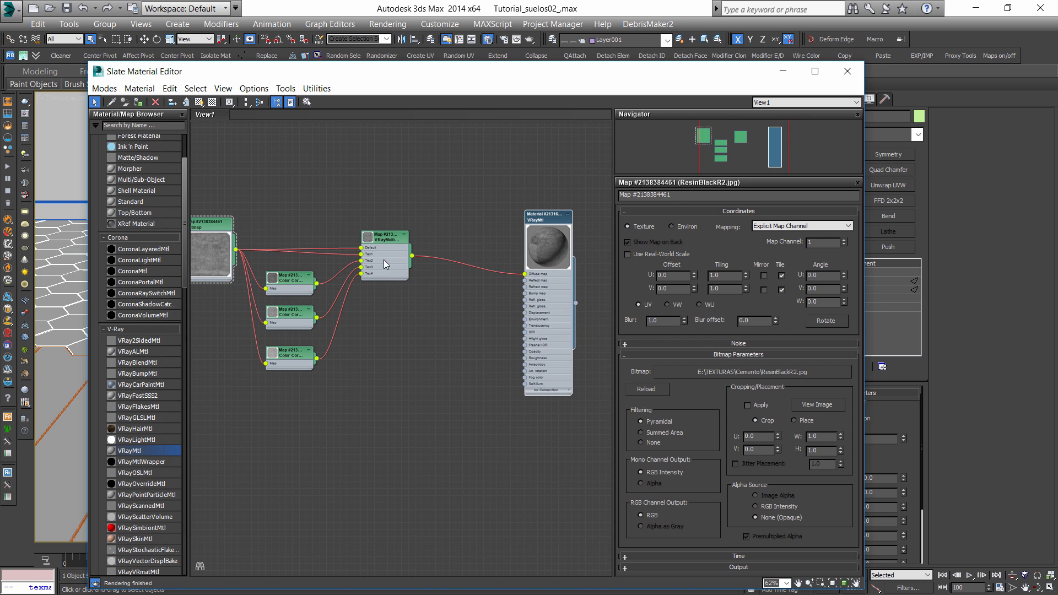
{"action": "left_click_drag", "start_coordinate": [383, 260], "coordinate": [386, 265]}
{"action": "middle_click_drag", "start_coordinate": [444, 278], "coordinate": [530, 260]}
{"action": "left_click_drag", "start_coordinate": [293, 234], "coordinate": [205, 234]}
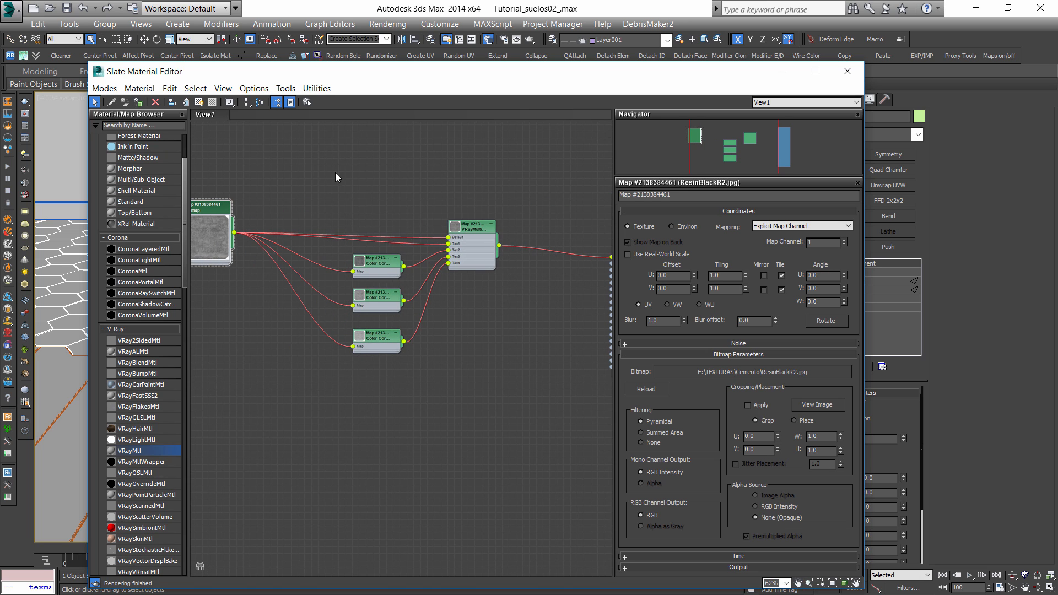
Add a VRayTriplanarTex map and connect the Bitmap to its Texture input.
{"action": "right_click", "coordinate": [337, 177]}
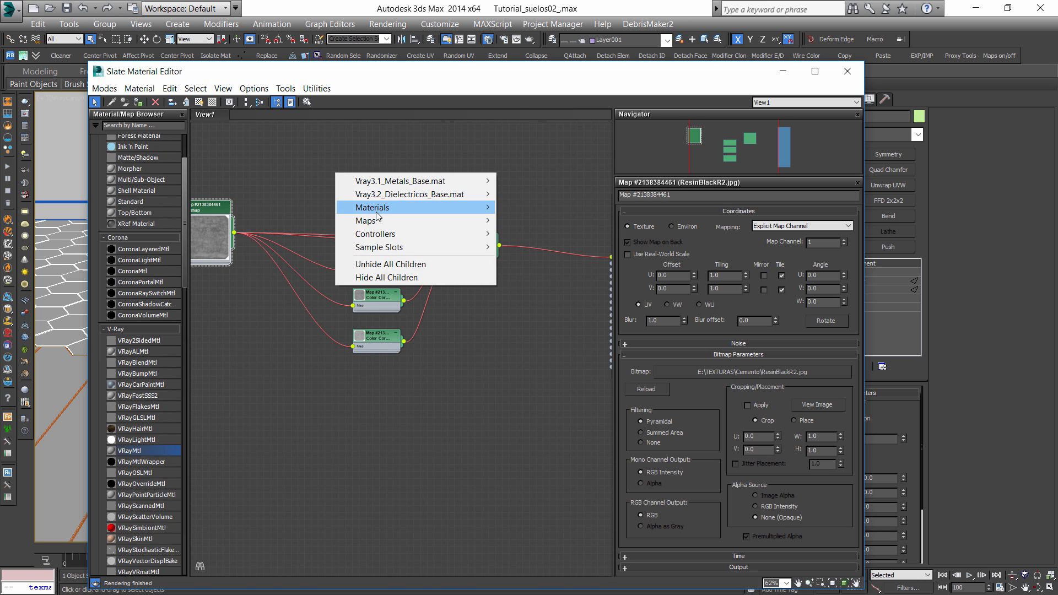
{"action": "mouse_move", "coordinate": [376, 212]}
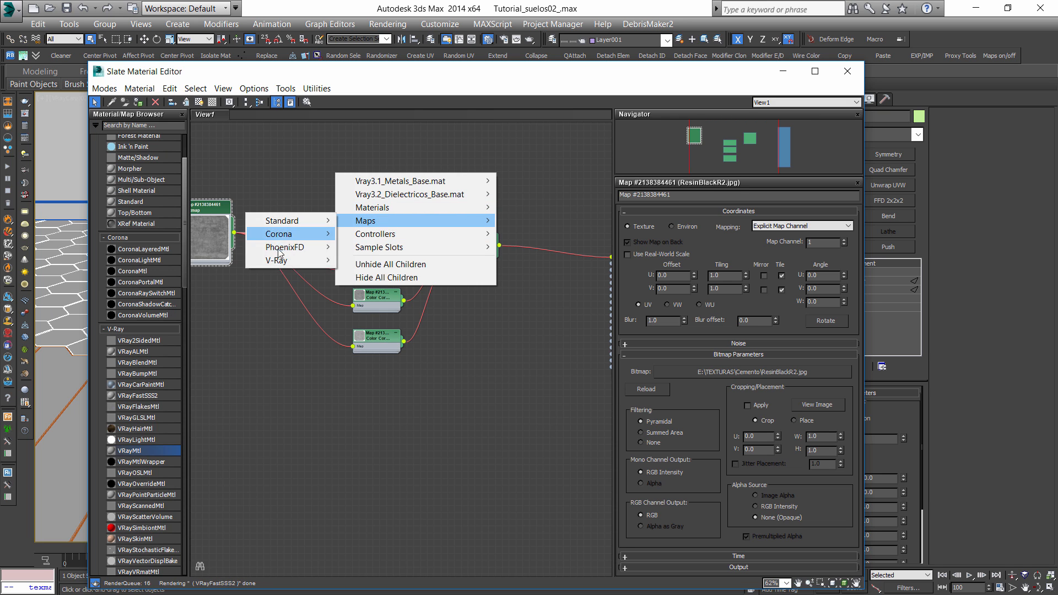
{"action": "mouse_move", "coordinate": [279, 260]}
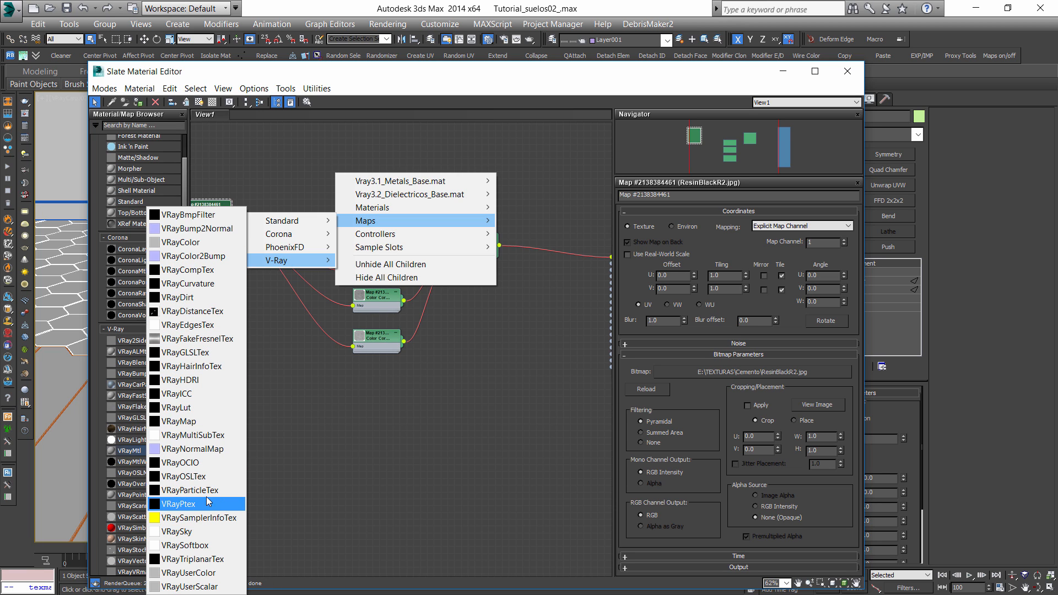
{"action": "left_click", "coordinate": [220, 559]}
{"action": "scroll", "coordinate": [309, 204], "scroll_direction": "up", "scroll_amount": 2}
{"action": "left_click_drag", "start_coordinate": [291, 259], "coordinate": [451, 188]}
Feed the three Color Corrections and the VRayMultiSubTex's Default and Tex1 inputs from the VRayTriplanarTex, and rearrange the nodes.
{"action": "middle_click_drag", "start_coordinate": [430, 251], "coordinate": [243, 254]}
{"action": "left_click_drag", "start_coordinate": [328, 193], "coordinate": [436, 260]}
{"action": "left_click_drag", "start_coordinate": [329, 193], "coordinate": [315, 346]}
{"action": "left_click_drag", "start_coordinate": [269, 245], "coordinate": [316, 397]}
{"action": "scroll", "coordinate": [300, 293], "scroll_direction": "down", "scroll_amount": 1}
{"action": "middle_click_drag", "start_coordinate": [301, 293], "coordinate": [413, 293]}
{"action": "scroll", "coordinate": [413, 293], "scroll_direction": "down", "scroll_amount": 1}
{"action": "left_click_drag", "start_coordinate": [208, 255], "coordinate": [253, 237]}
{"action": "left_click_drag", "start_coordinate": [361, 238], "coordinate": [367, 282]}
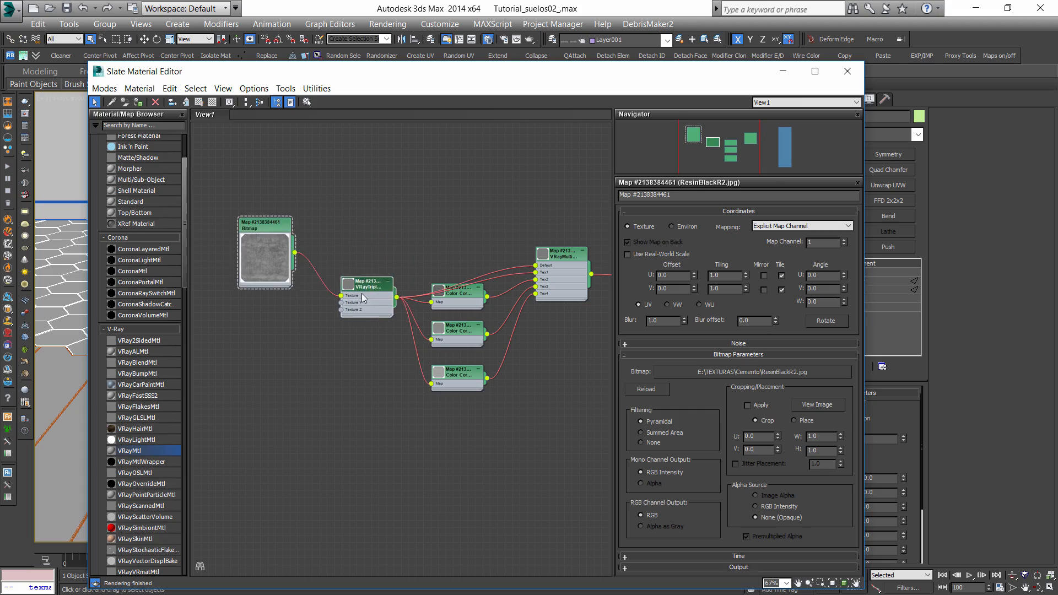
{"action": "left_click_drag", "start_coordinate": [269, 227], "coordinate": [274, 300]}
{"action": "scroll", "coordinate": [405, 296], "scroll_direction": "up", "scroll_amount": 1}
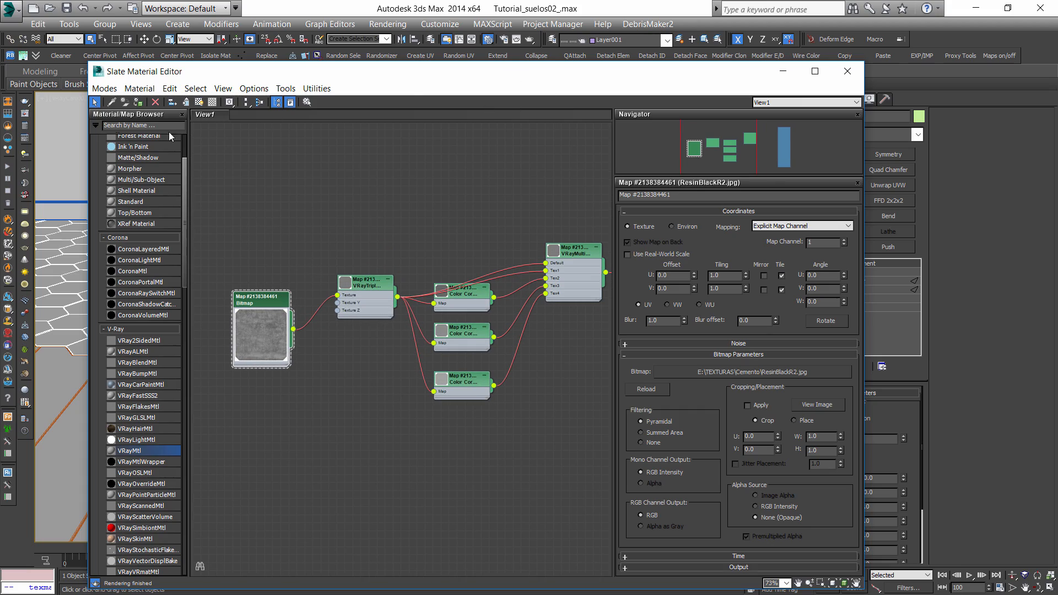
Render the camera region and examine the hexagonal tile floor.
{"action": "key", "text": "shift+q"}
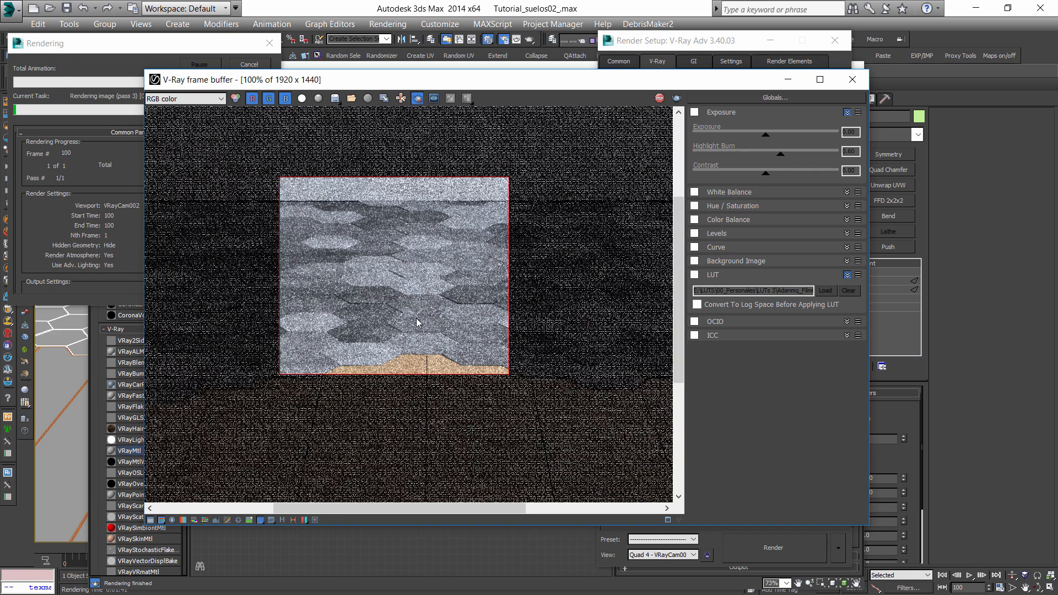
{"action": "scroll", "coordinate": [395, 259], "scroll_direction": "up", "scroll_amount": 1}
{"action": "scroll", "coordinate": [372, 234], "scroll_direction": "down", "scroll_amount": 1}
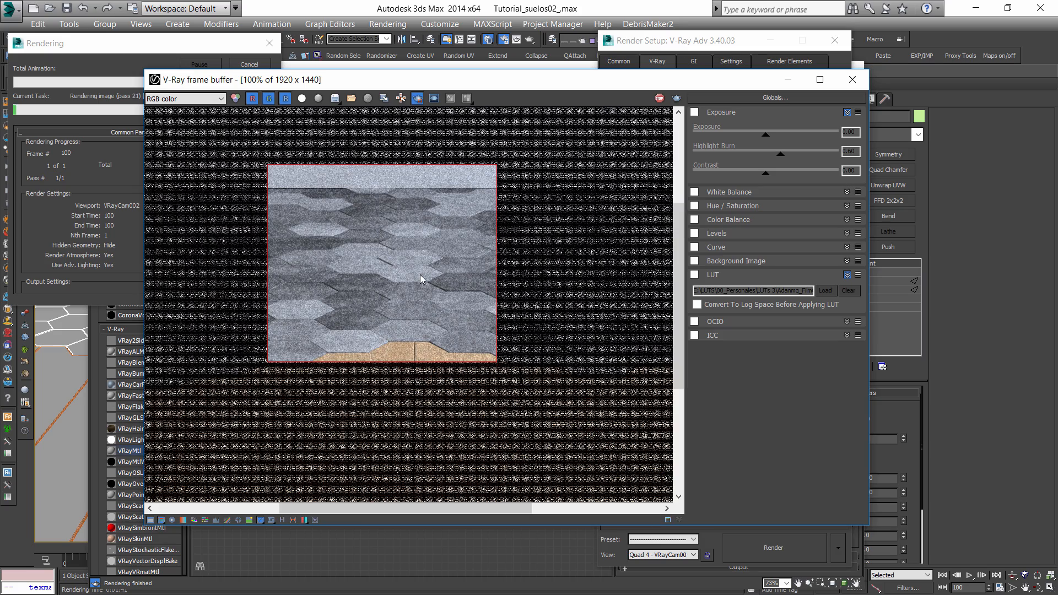
{"action": "middle_click_drag", "start_coordinate": [411, 242], "coordinate": [444, 275]}
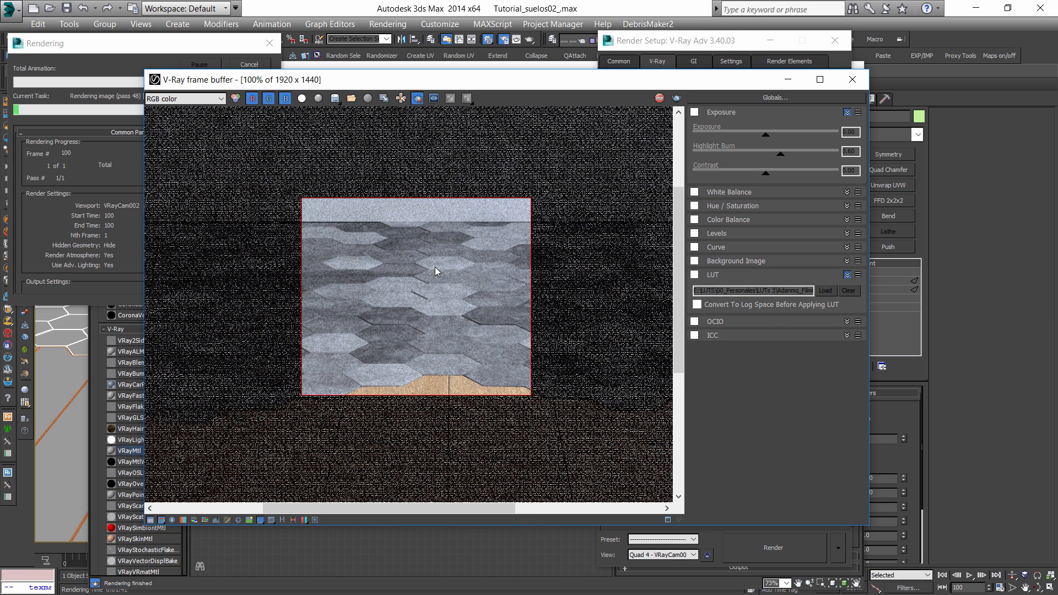
Inspect the tiles up close in the VRayDiffuseFilter channel, then return to the node graph.
{"action": "left_click", "coordinate": [199, 98]}
{"action": "left_click", "coordinate": [177, 124]}
{"action": "scroll", "coordinate": [438, 322], "scroll_direction": "up", "scroll_amount": 1}
{"action": "scroll", "coordinate": [438, 322], "scroll_direction": "down", "scroll_amount": 1}
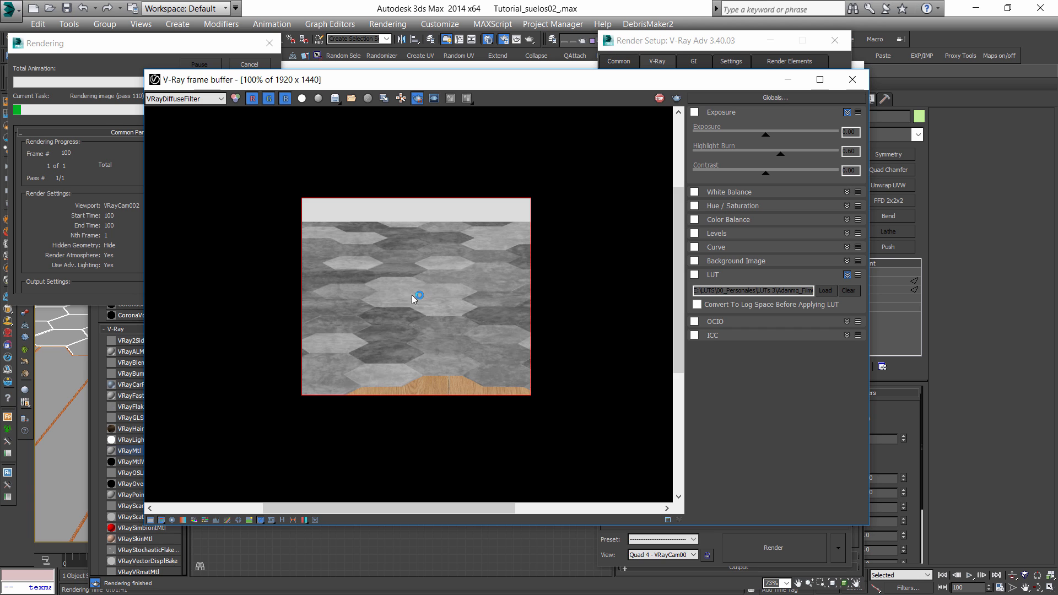
{"action": "scroll", "coordinate": [401, 329], "scroll_direction": "up", "scroll_amount": 1}
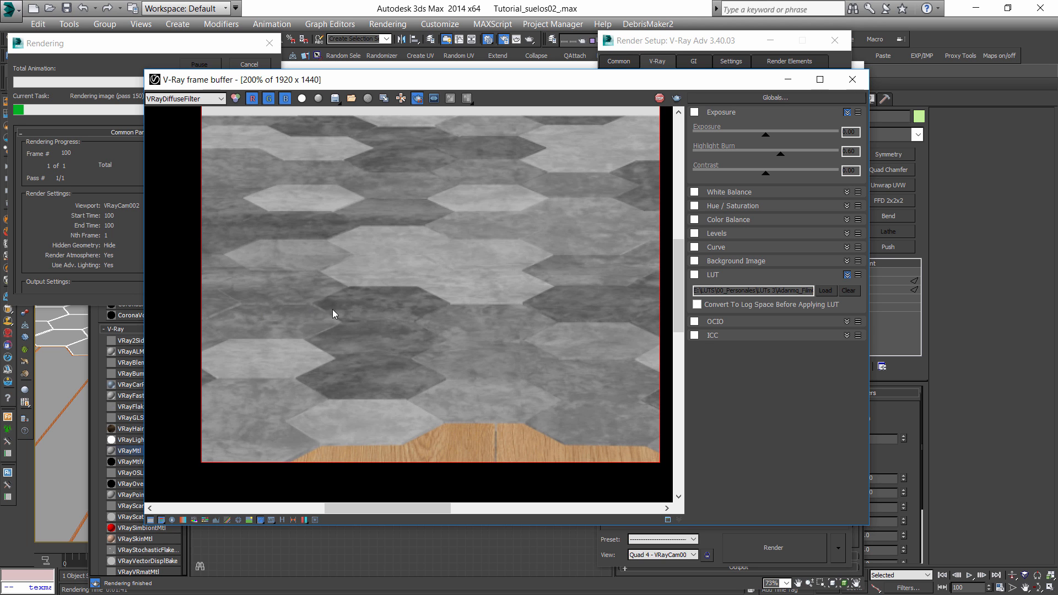
{"action": "middle_click_drag", "start_coordinate": [587, 115], "coordinate": [582, 155]}
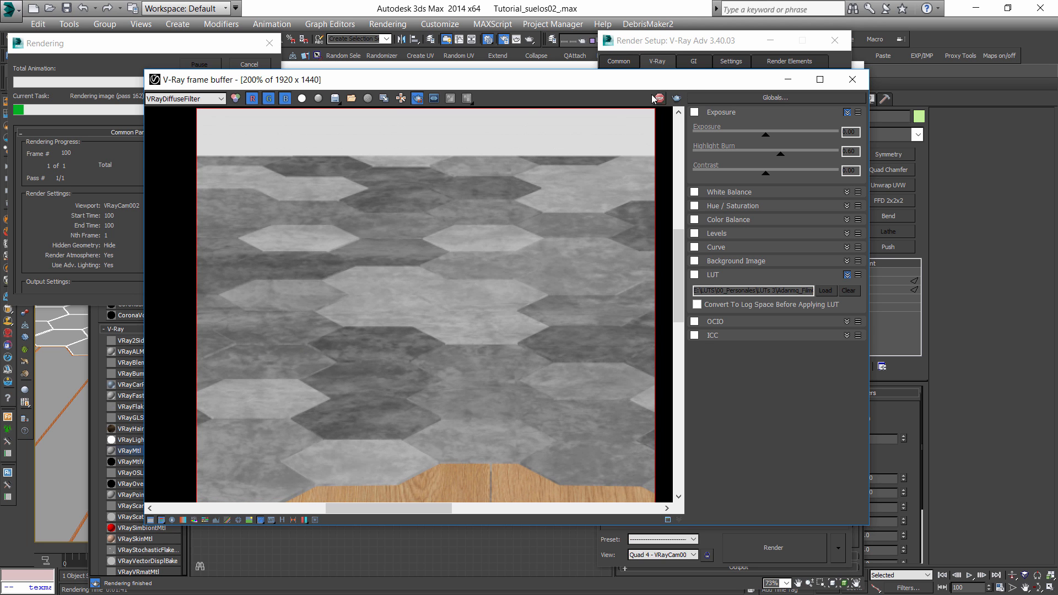
{"action": "left_click", "coordinate": [386, 558]}
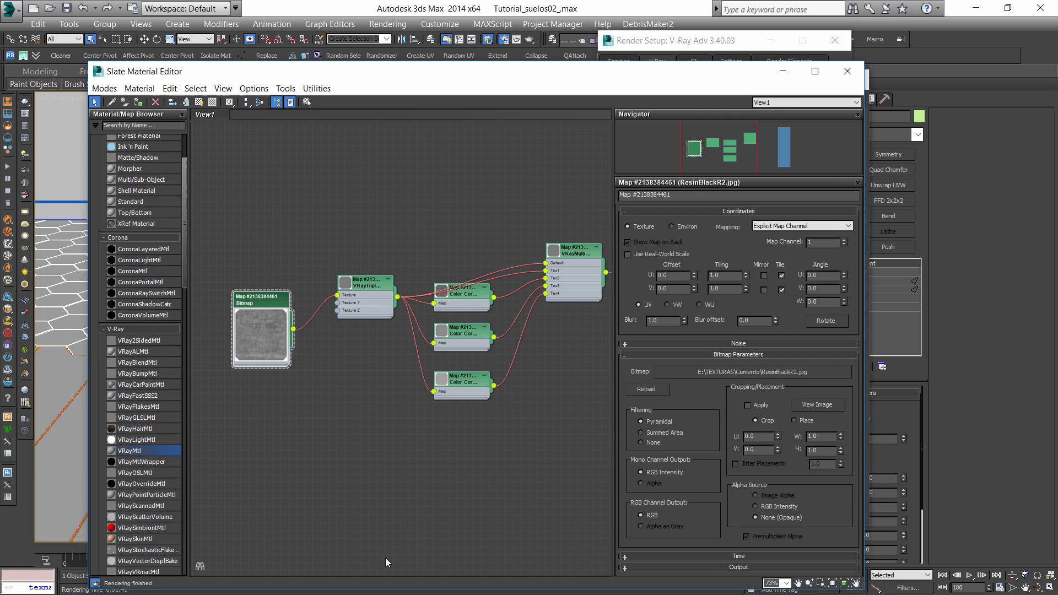
Enable random texture offset and random texture rotation on the VRayTriplanarTex, with random mode By render ID.
{"action": "left_click_drag", "start_coordinate": [277, 309], "coordinate": [277, 275]}
{"action": "left_click", "coordinate": [380, 287]}
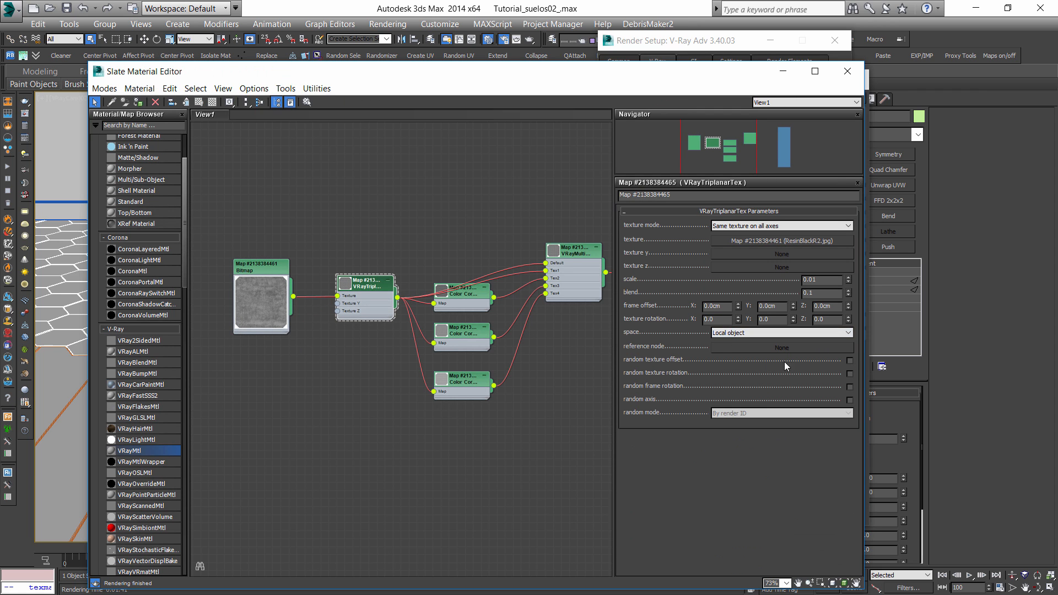
{"action": "left_click", "coordinate": [850, 360]}
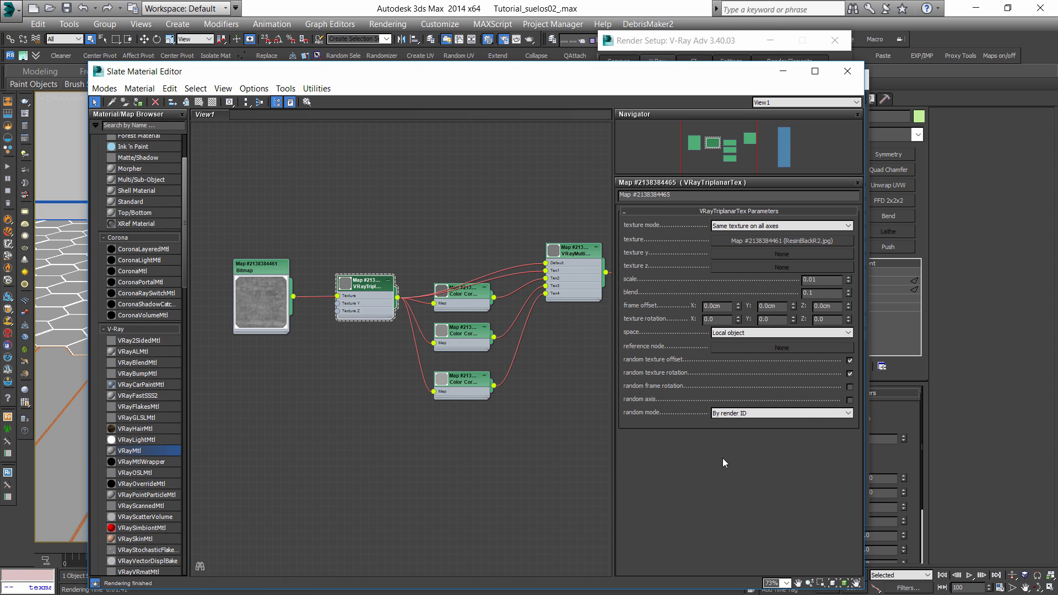
{"action": "left_click", "coordinate": [750, 414]}
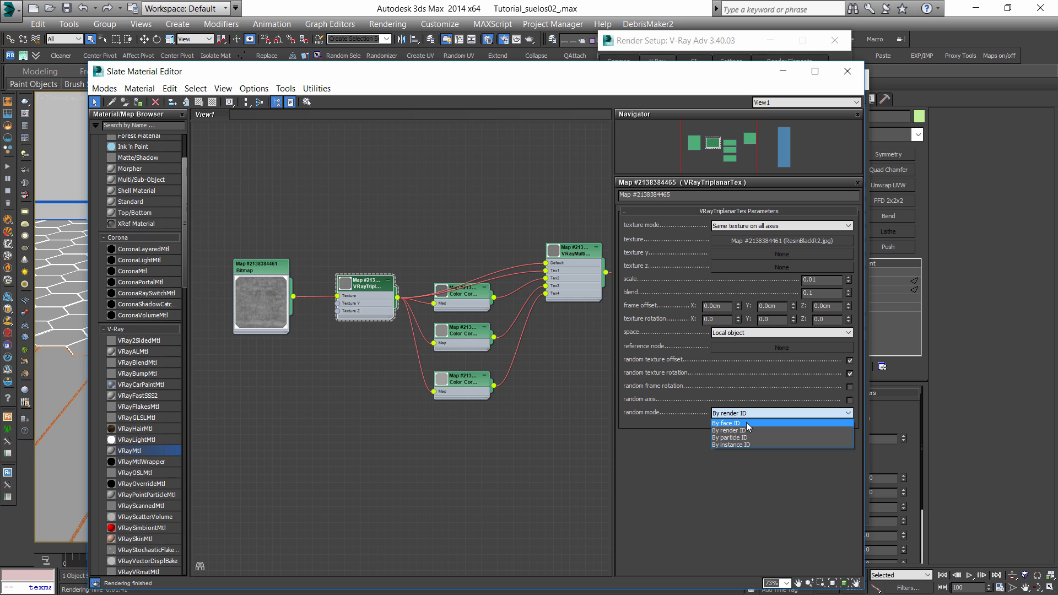
{"action": "left_click", "coordinate": [744, 431]}
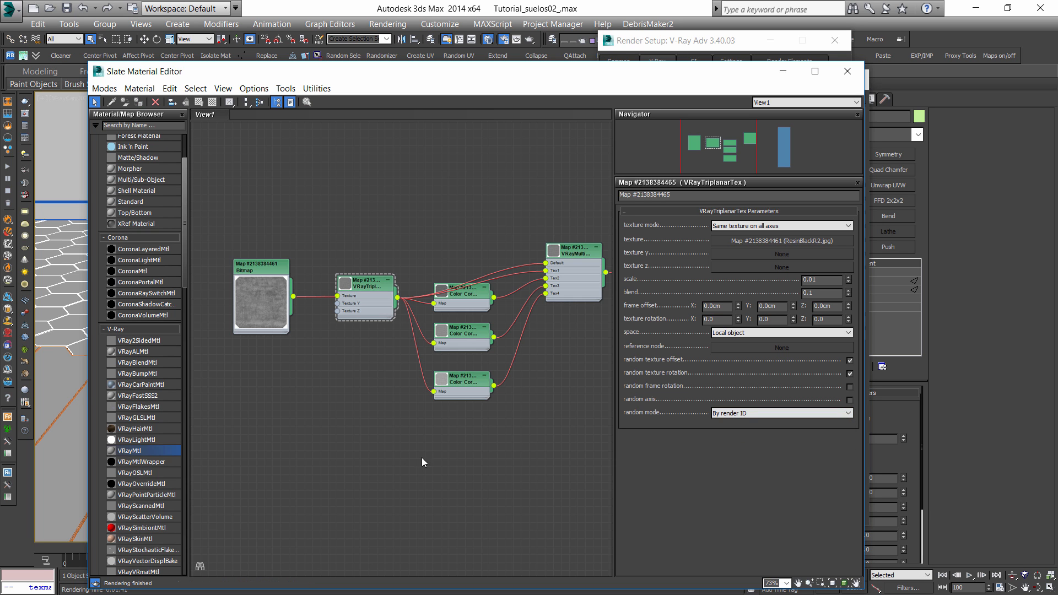
Render the region again, inspect the tile variation in the RGB color channel and cancel the render.
{"action": "key", "text": "shift+q"}
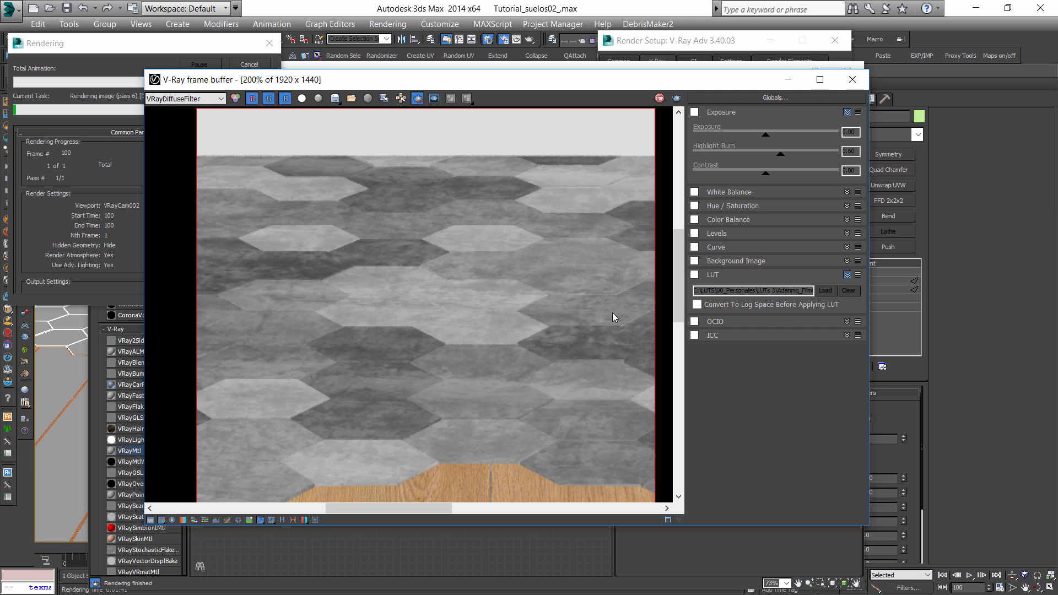
{"action": "left_click", "coordinate": [198, 99]}
{"action": "left_click", "coordinate": [165, 107]}
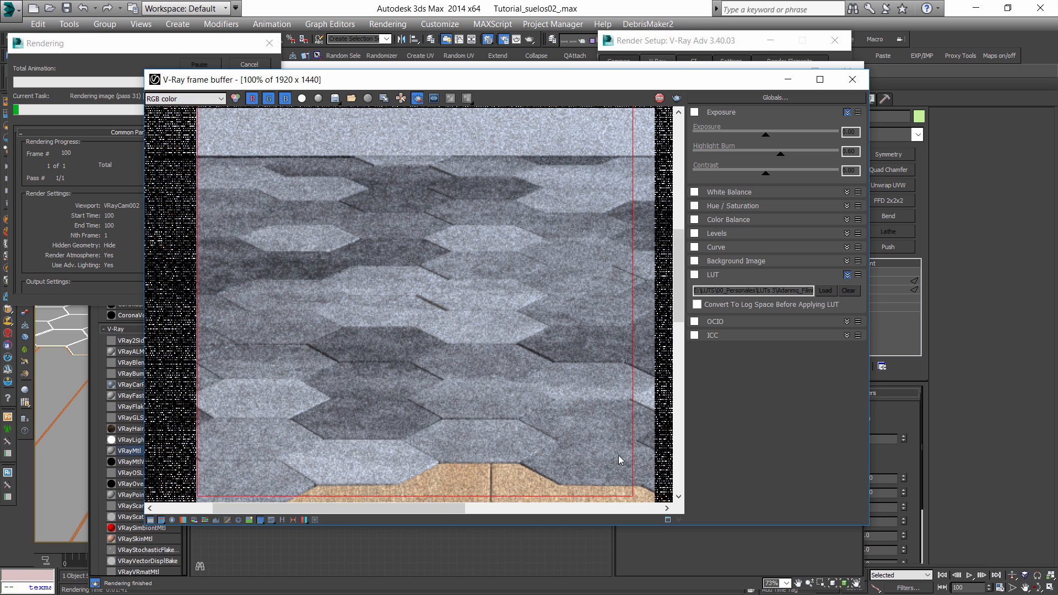
{"action": "scroll", "coordinate": [619, 455], "scroll_direction": "down", "scroll_amount": 1}
{"action": "middle_click_drag", "start_coordinate": [557, 349], "coordinate": [494, 332]}
{"action": "scroll", "coordinate": [495, 332], "scroll_direction": "up", "scroll_amount": 1}
{"action": "scroll", "coordinate": [501, 319], "scroll_direction": "down", "scroll_amount": 1}
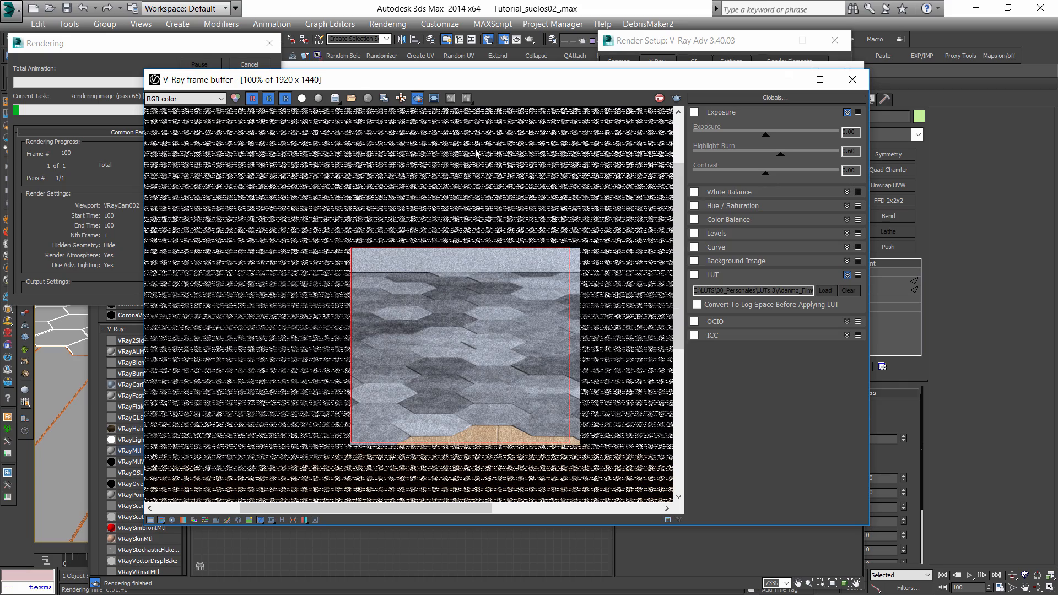
{"action": "left_click", "coordinate": [244, 64]}
{"action": "left_click", "coordinate": [244, 63]}
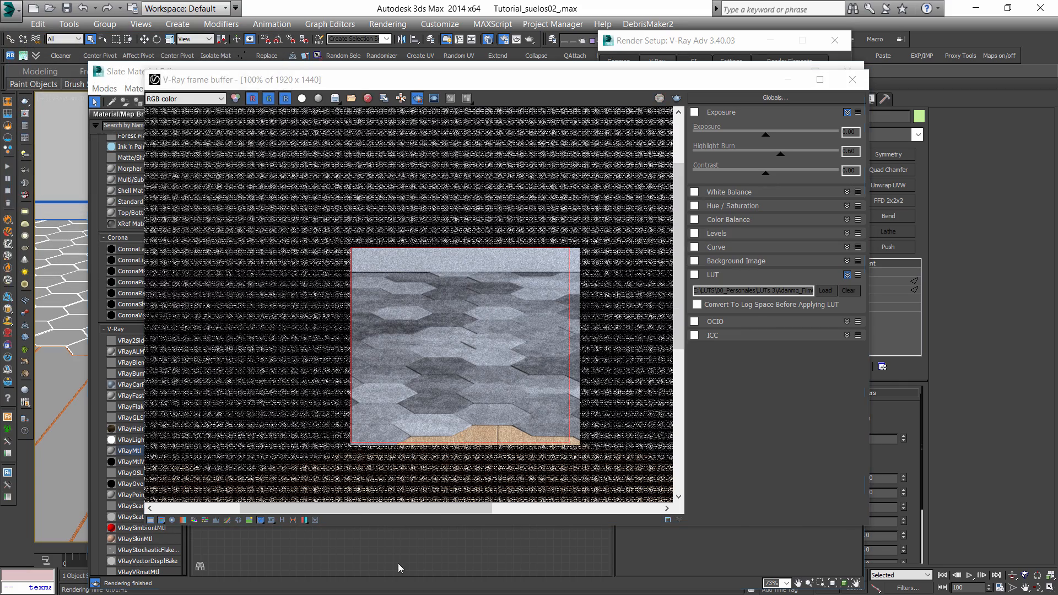
Set the RGB Gamma/Contrast of the first Color Correction to 1.4.
{"action": "key", "text": "m"}
{"action": "double_click", "coordinate": [467, 292]}
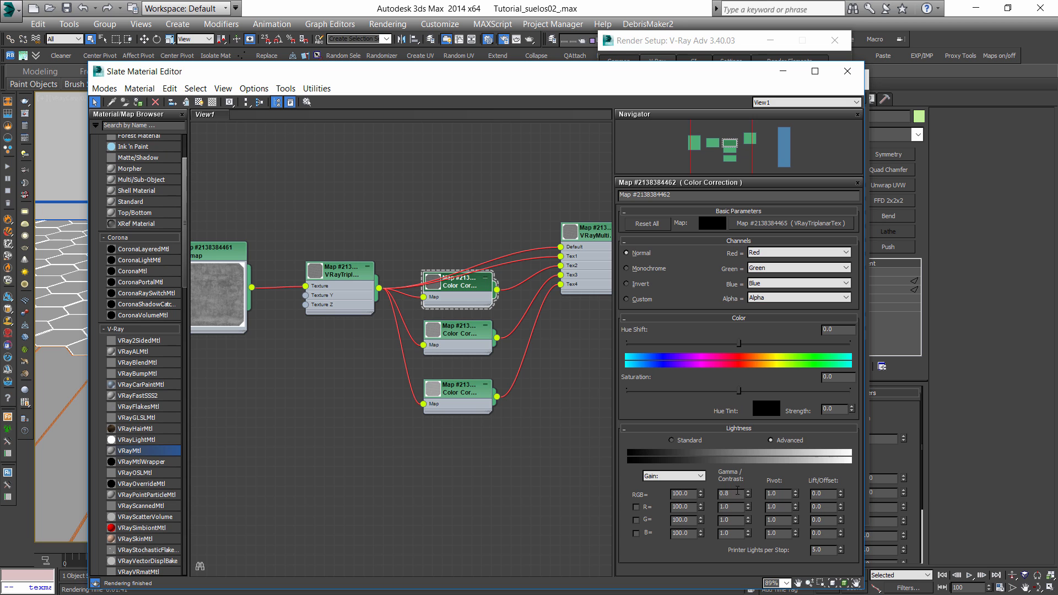
{"action": "left_click", "coordinate": [463, 339]}
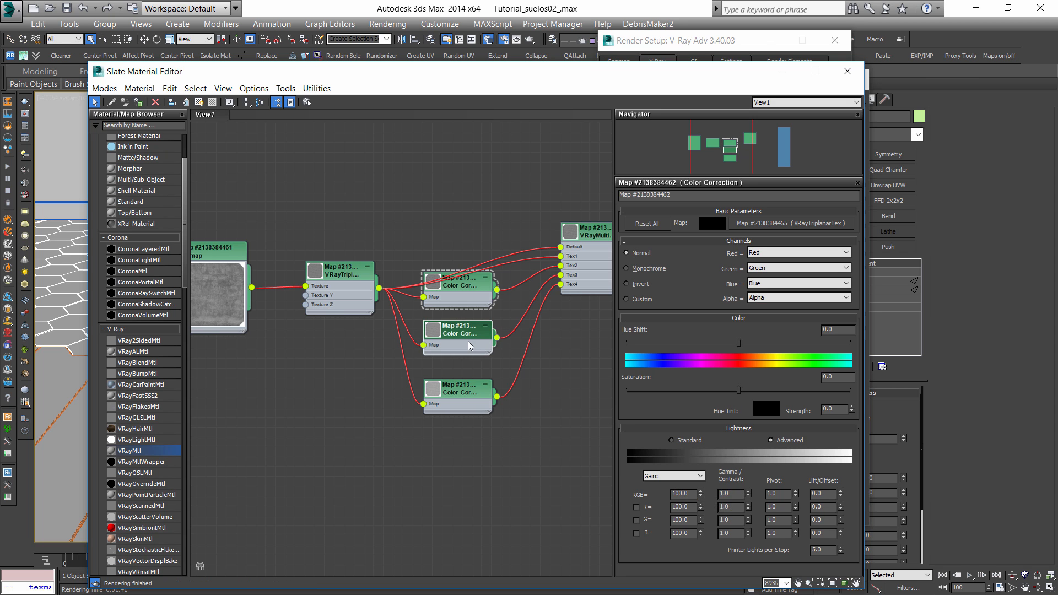
{"action": "left_click", "coordinate": [466, 387]}
{"action": "left_click", "coordinate": [467, 287]}
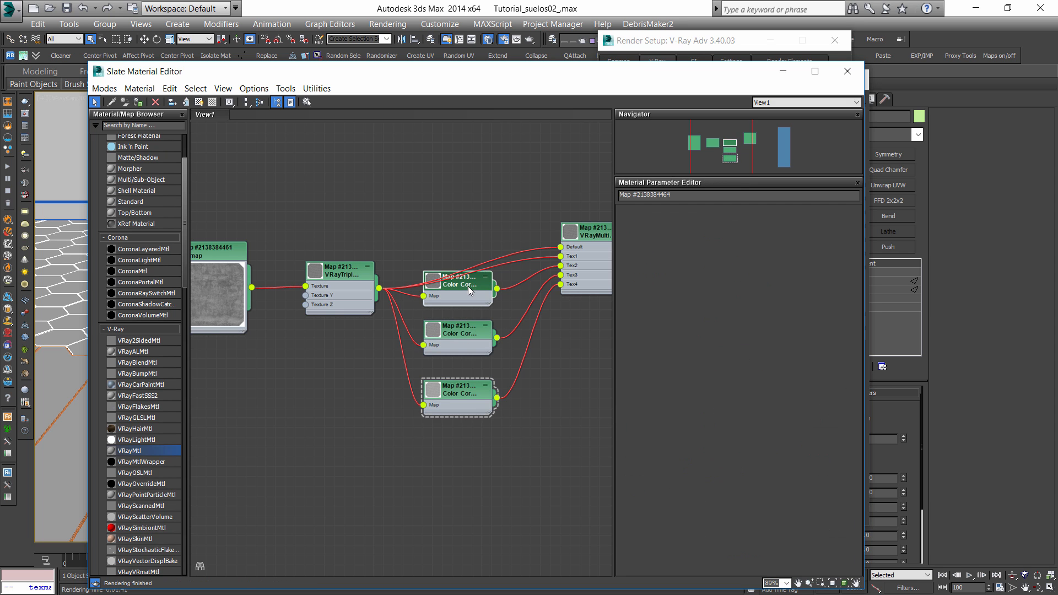
{"action": "double_click", "coordinate": [733, 493]}
{"action": "type", "text": "1.4"}
{"action": "key", "text": "Return"}
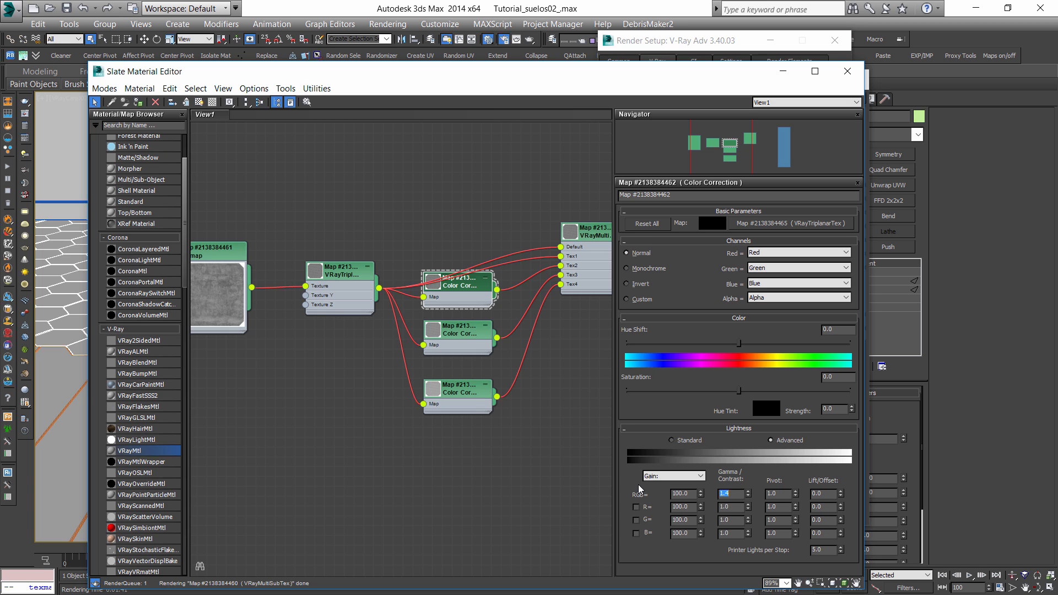
{"action": "left_click", "coordinate": [429, 515]}
Reposition the Bitmap node and set its filtering to None.
{"action": "left_click_drag", "start_coordinate": [205, 265], "coordinate": [234, 246]}
{"action": "left_click", "coordinate": [328, 380]}
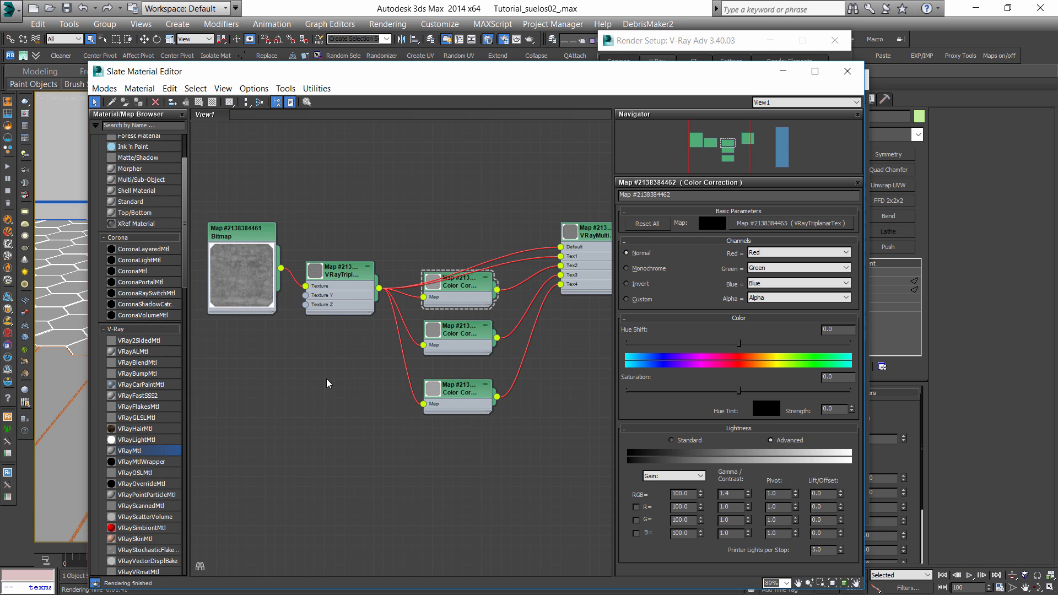
{"action": "middle_click_drag", "start_coordinate": [328, 380], "coordinate": [425, 371]}
{"action": "double_click", "coordinate": [340, 228]}
{"action": "left_click", "coordinate": [641, 443]}
{"action": "middle_click_drag", "start_coordinate": [472, 432], "coordinate": [439, 429]}
Render the region, examine the adjusted tile tones and texture up close, and stop the render.
{"action": "key", "text": "shift+q"}
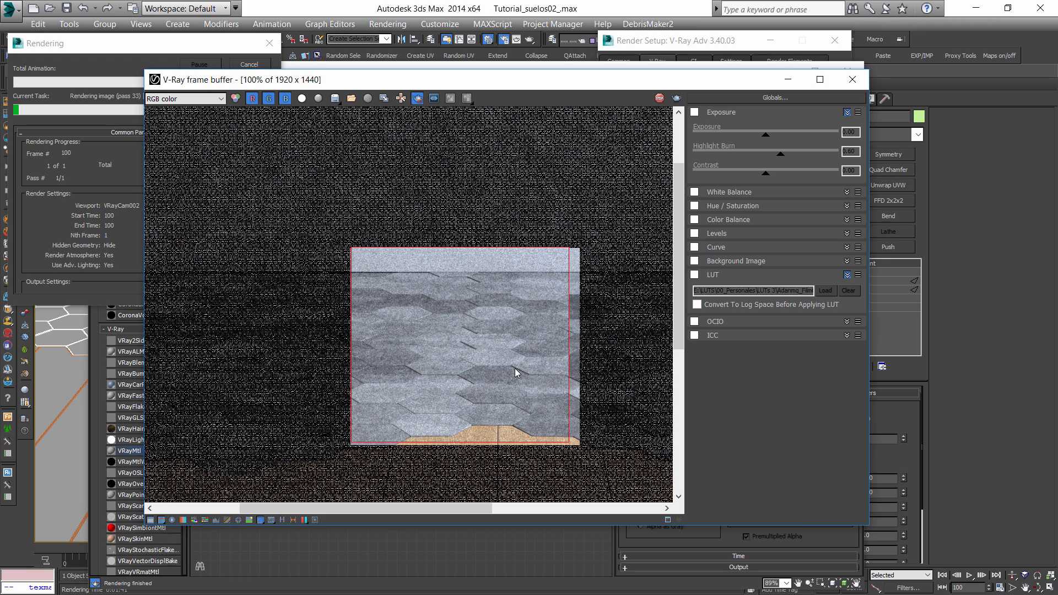
{"action": "scroll", "coordinate": [467, 357], "scroll_direction": "up", "scroll_amount": 1}
{"action": "middle_click_drag", "start_coordinate": [468, 405], "coordinate": [459, 352]}
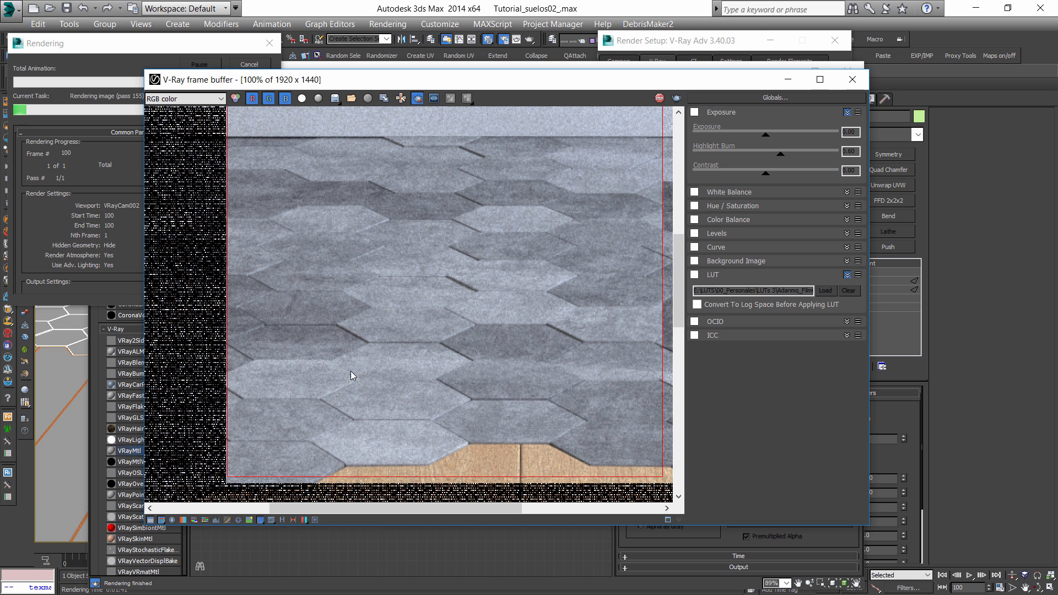
{"action": "scroll", "coordinate": [350, 371], "scroll_direction": "down", "scroll_amount": 1}
{"action": "scroll", "coordinate": [407, 319], "scroll_direction": "up", "scroll_amount": 1}
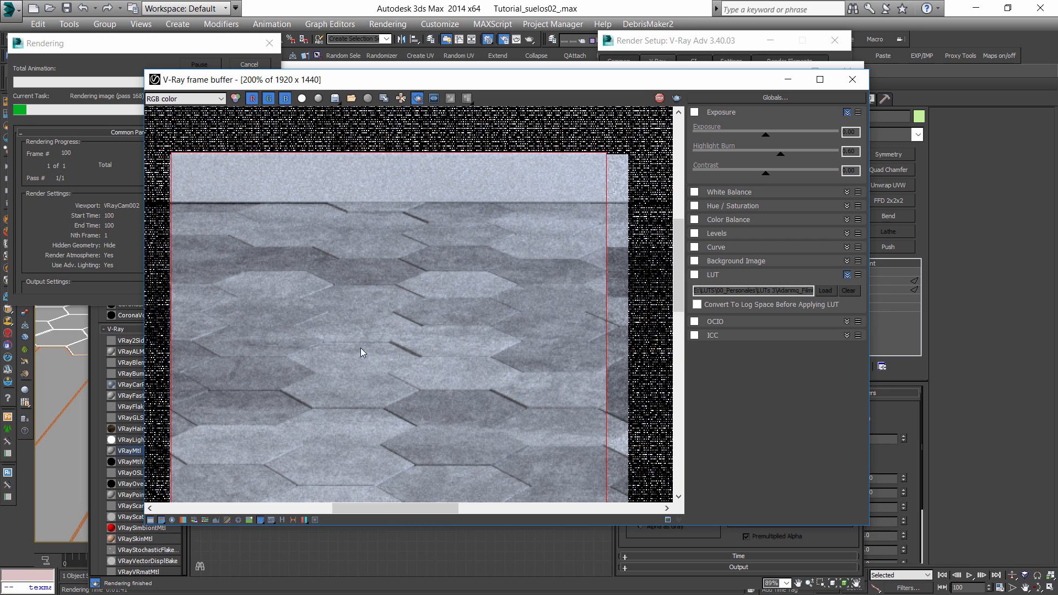
{"action": "left_click", "coordinate": [660, 98]}
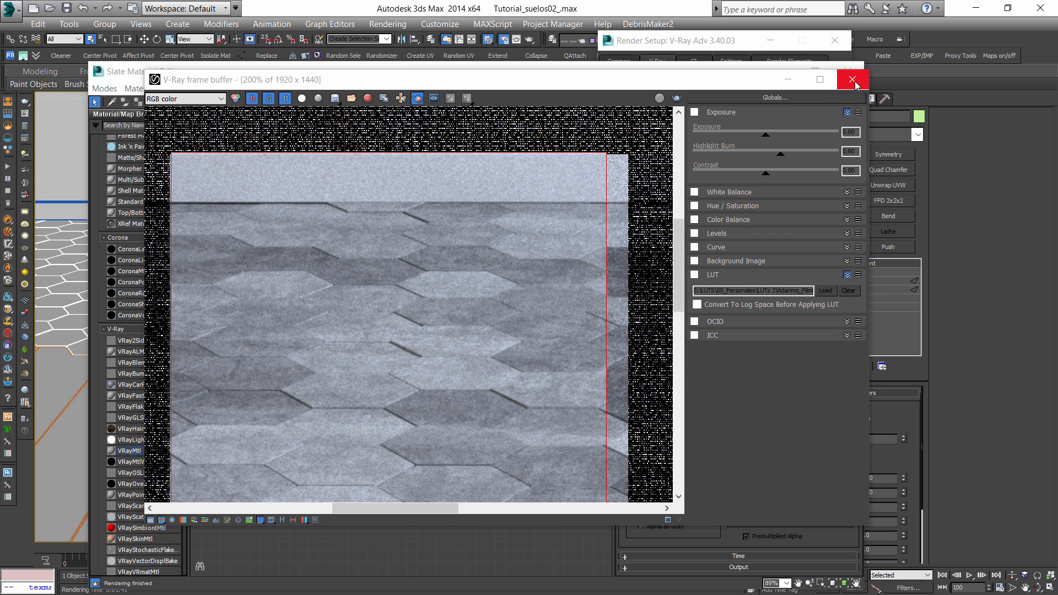
Add a VRayDirt map and connect it to the Diffuse map of the tile VRayMtl.
{"action": "left_click", "coordinate": [852, 80]}
{"action": "scroll", "coordinate": [375, 341], "scroll_direction": "down", "scroll_amount": 2}
{"action": "right_click", "coordinate": [335, 331]}
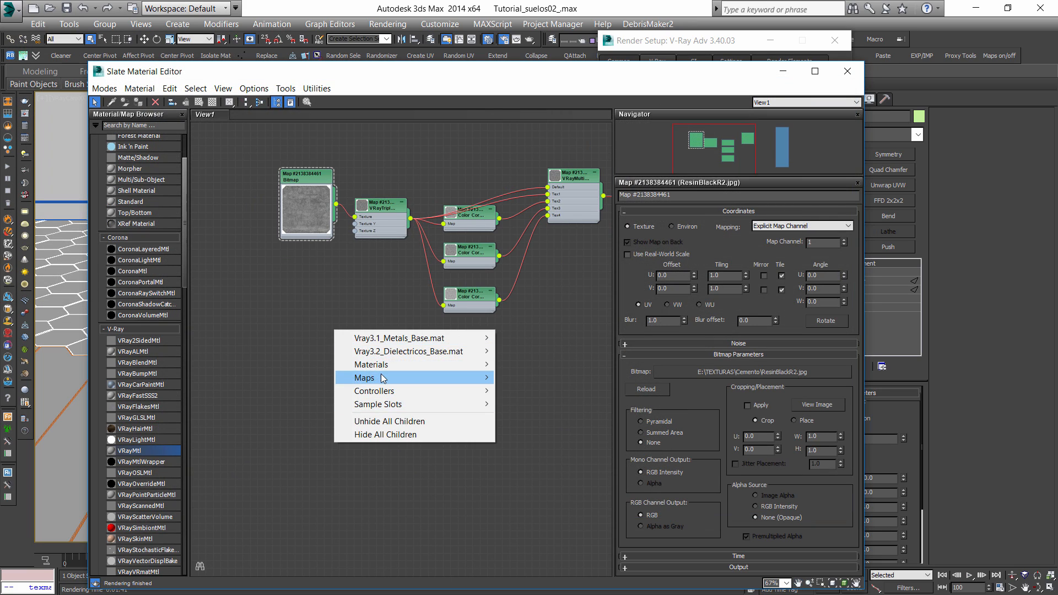
{"action": "mouse_move", "coordinate": [389, 384]}
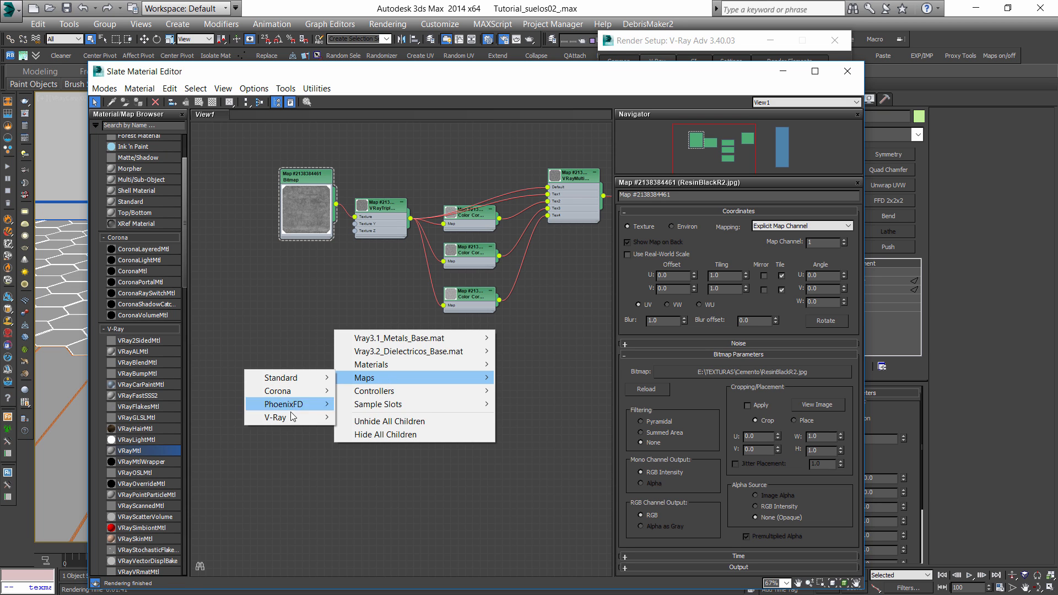
{"action": "mouse_move", "coordinate": [283, 417]}
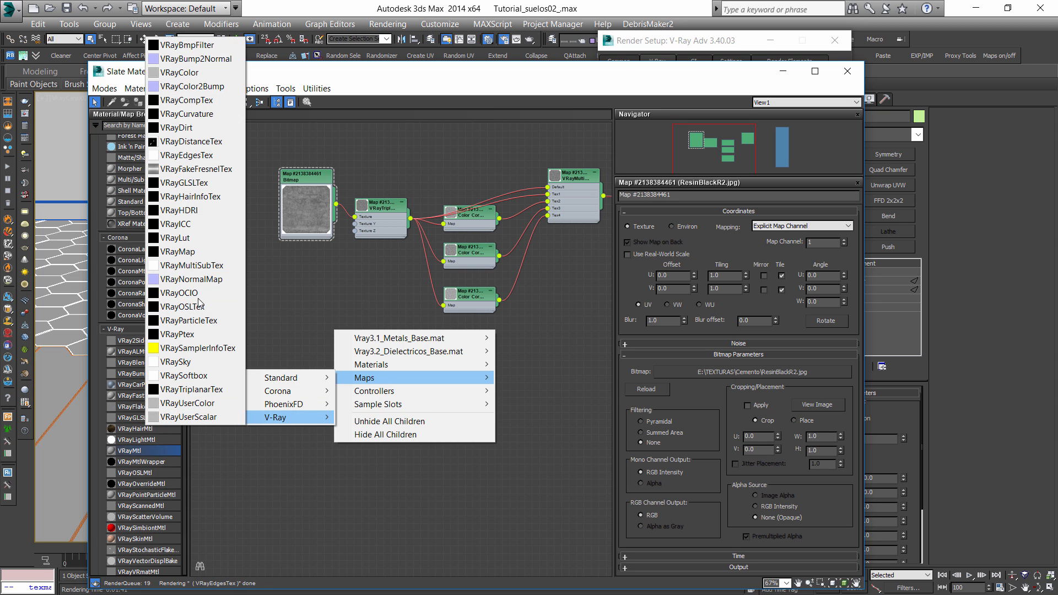
{"action": "left_click", "coordinate": [177, 127]}
{"action": "left_click_drag", "start_coordinate": [336, 348], "coordinate": [434, 348]}
{"action": "middle_click_drag", "start_coordinate": [434, 349], "coordinate": [247, 398]}
{"action": "left_click_drag", "start_coordinate": [247, 399], "coordinate": [537, 258]}
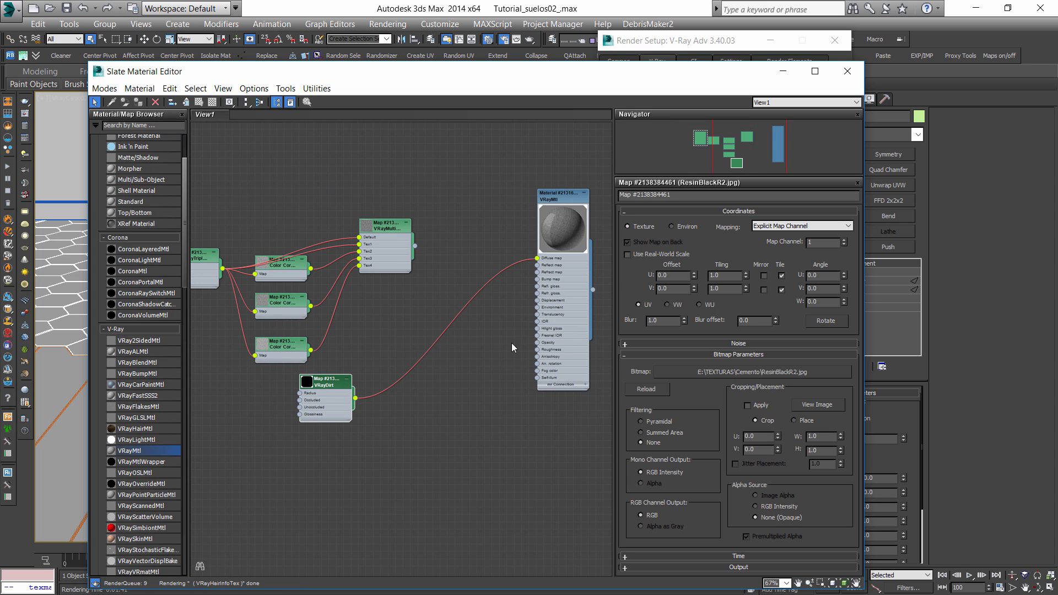
Swap the VRayDirt's occluded and unoccluded colors and enable invert normal and consider same object only.
{"action": "left_click_drag", "start_coordinate": [334, 385], "coordinate": [342, 400]}
{"action": "double_click", "coordinate": [338, 399]}
{"action": "middle_click_drag", "start_coordinate": [314, 414], "coordinate": [407, 372]}
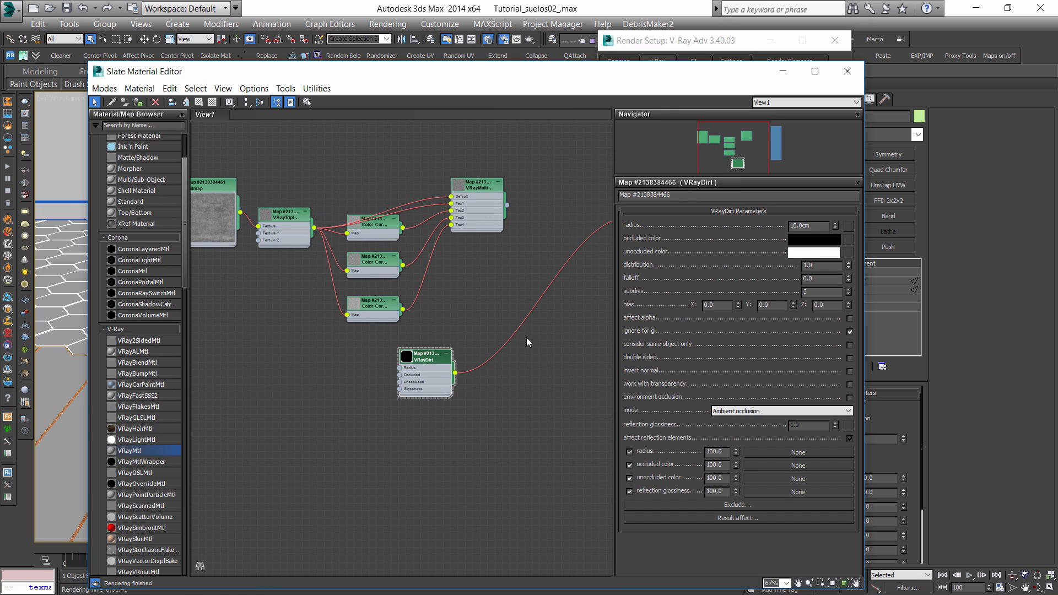
{"action": "left_click_drag", "start_coordinate": [836, 254], "coordinate": [814, 239]}
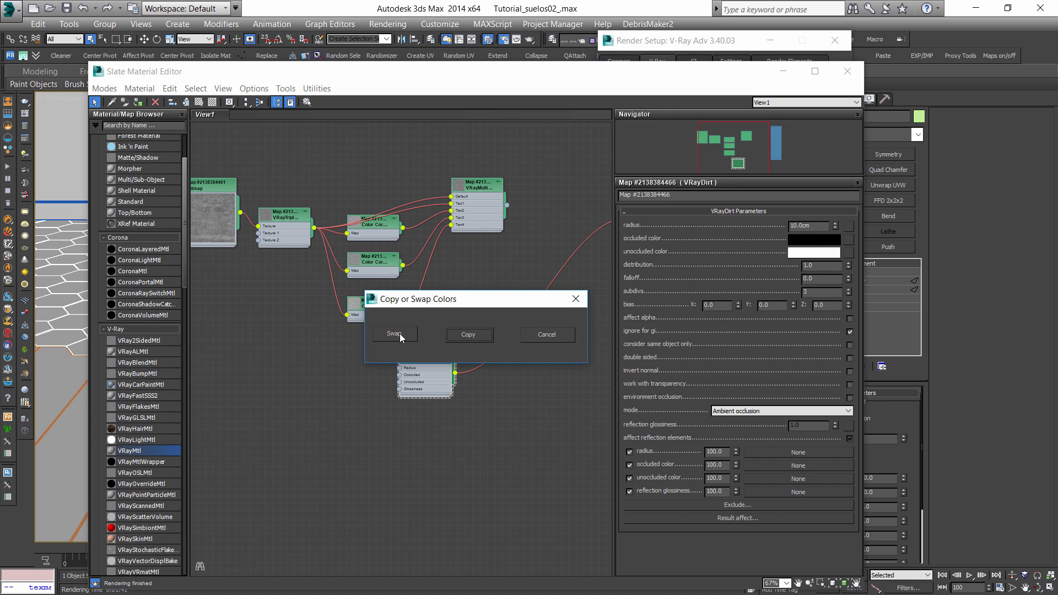
{"action": "left_click", "coordinate": [414, 334]}
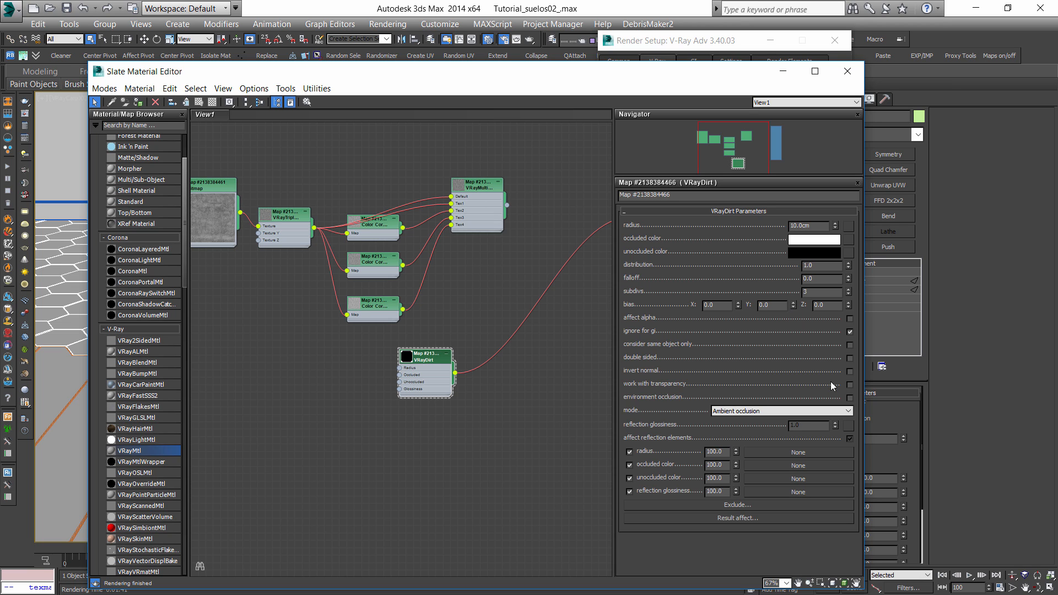
{"action": "left_click", "coordinate": [850, 371]}
{"action": "left_click", "coordinate": [850, 345]}
Reposition the VRayDirt node and feed its Occluded input from a new VRayColor map.
{"action": "left_click_drag", "start_coordinate": [405, 368], "coordinate": [391, 397]}
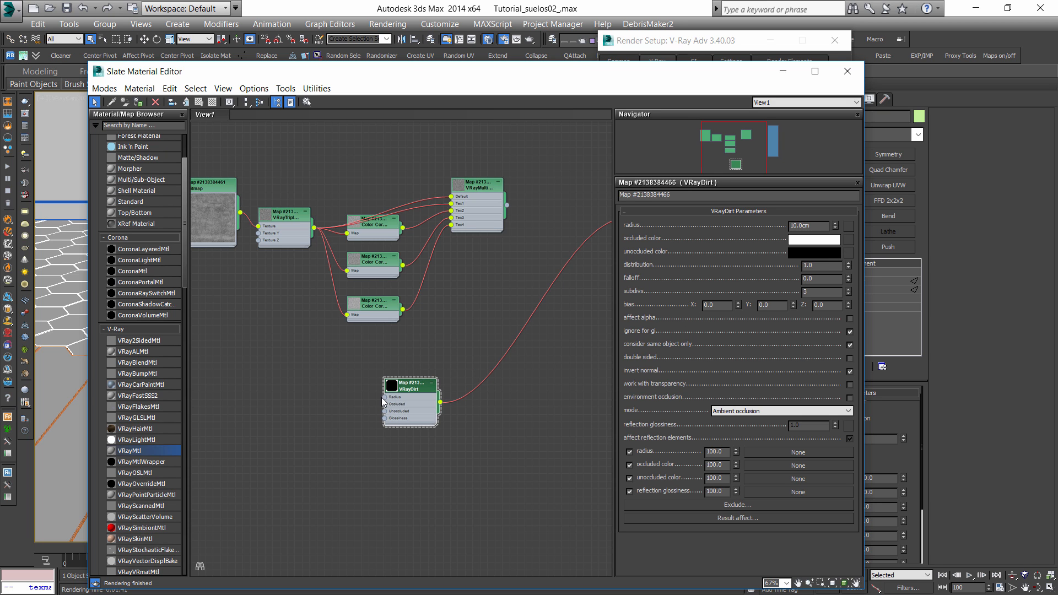
{"action": "scroll", "coordinate": [381, 397], "scroll_direction": "up", "scroll_amount": 2}
{"action": "left_click_drag", "start_coordinate": [483, 349], "coordinate": [308, 317]}
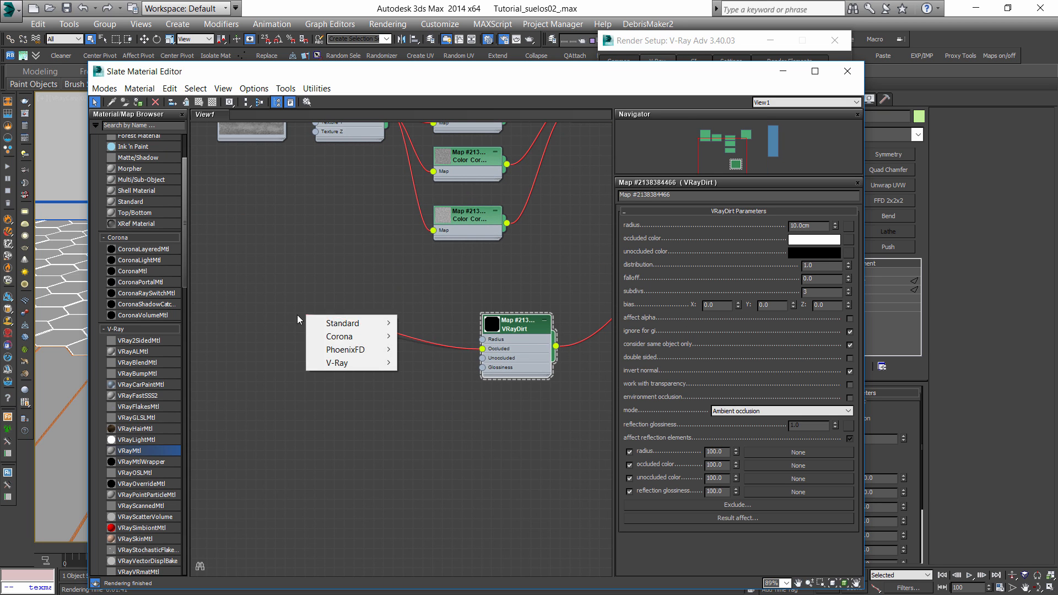
{"action": "mouse_move", "coordinate": [337, 361]}
{"action": "left_click", "coordinate": [241, 242]}
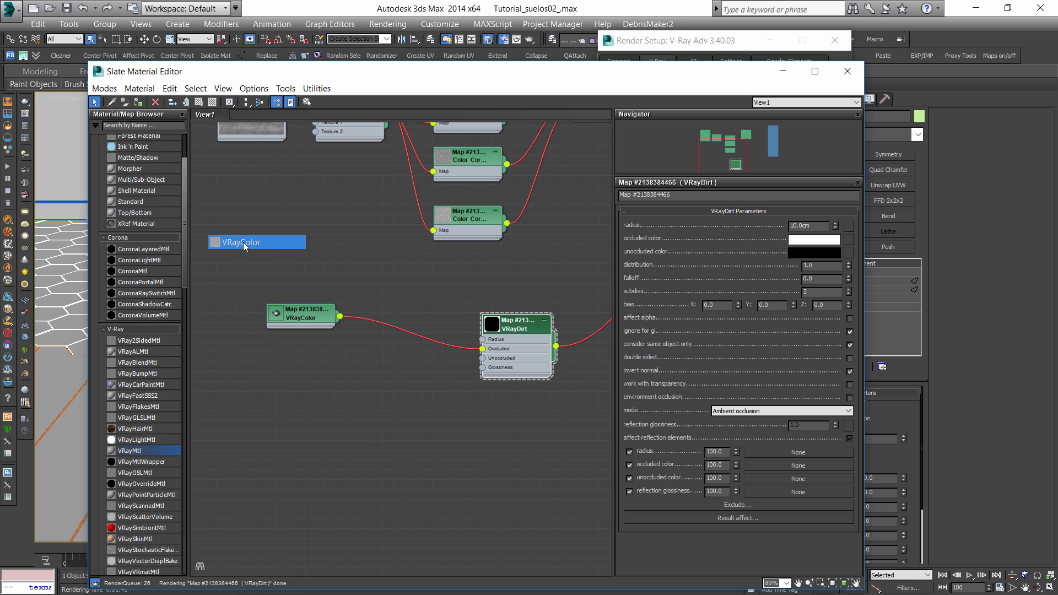
Set the VRayColor's red, green and blue to 1.0 and its RGB multiplier to 3.0.
{"action": "double_click", "coordinate": [303, 318]}
{"action": "type", "text": "1"}
{"action": "key", "text": "Tab"}
{"action": "type", "text": "1"}
{"action": "key", "text": "Tab"}
{"action": "type", "text": "1"}
{"action": "key", "text": "Tab"}
{"action": "type", "text": "3"}
{"action": "key", "text": "Return"}
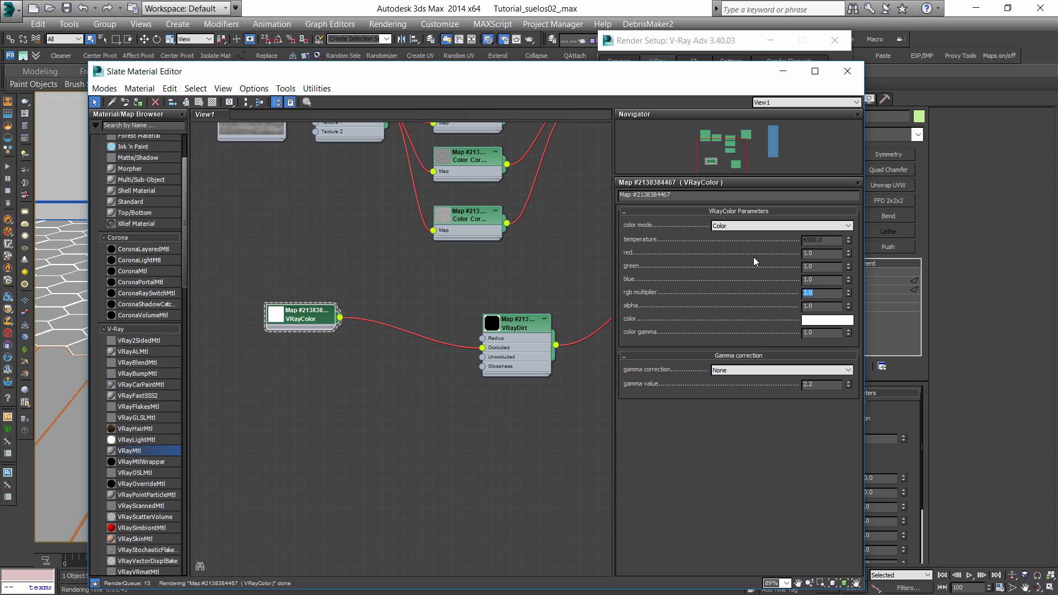
Tidy the VRayColor node and add an Output map beside the VRayDirt with Clamp enabled.
{"action": "middle_click_drag", "start_coordinate": [563, 422], "coordinate": [457, 356]}
{"action": "scroll", "coordinate": [372, 339], "scroll_direction": "down", "scroll_amount": 2}
{"action": "left_click_drag", "start_coordinate": [217, 327], "coordinate": [242, 350]}
{"action": "middle_click_drag", "start_coordinate": [424, 340], "coordinate": [361, 362]}
{"action": "scroll", "coordinate": [361, 361], "scroll_direction": "down", "scroll_amount": 1}
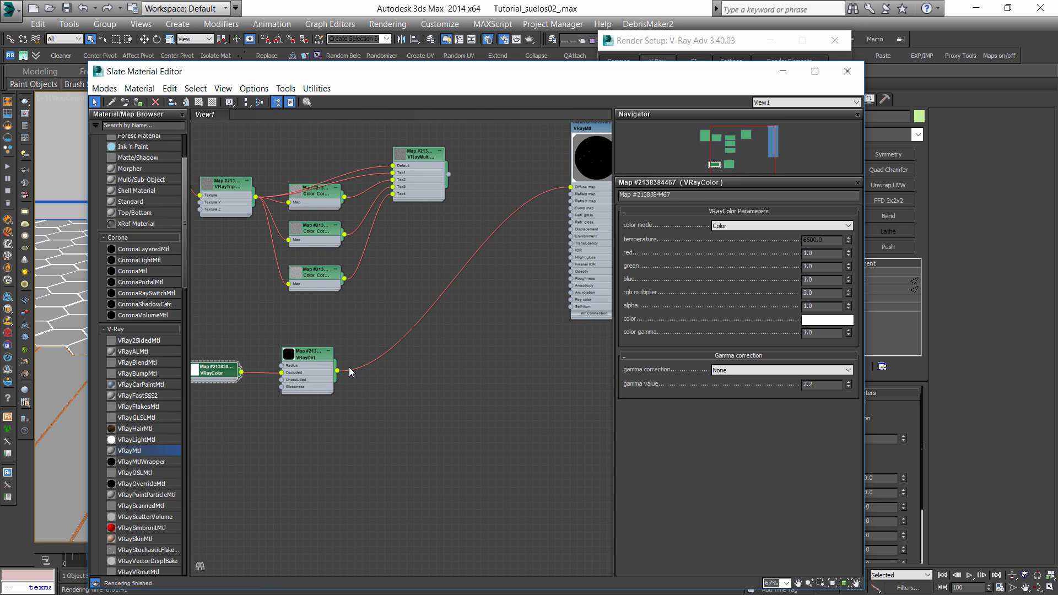
{"action": "right_click", "coordinate": [407, 371]}
{"action": "mouse_move", "coordinate": [441, 417]}
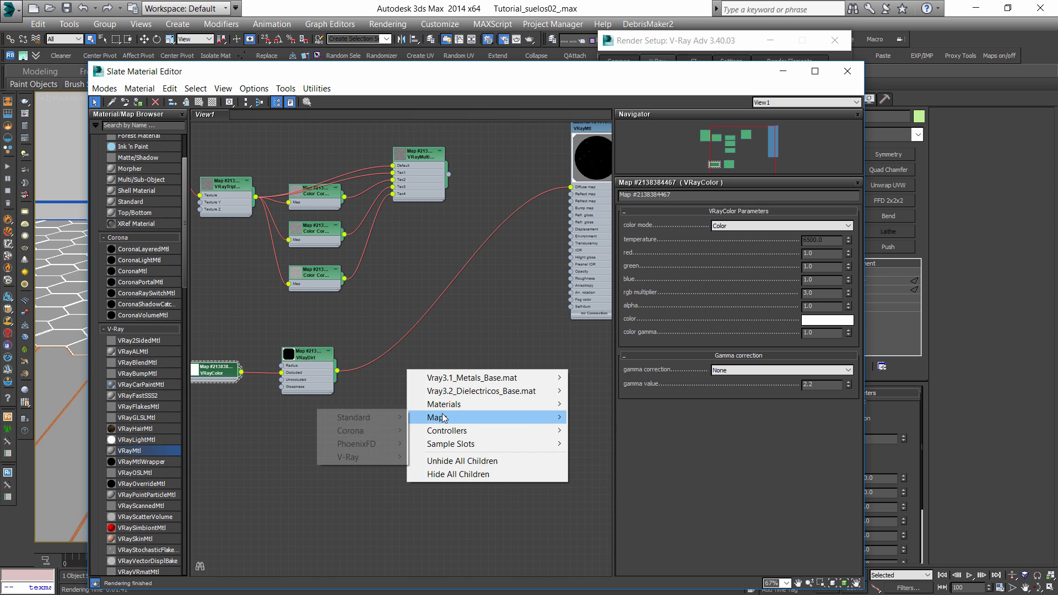
{"action": "mouse_move", "coordinate": [364, 420]}
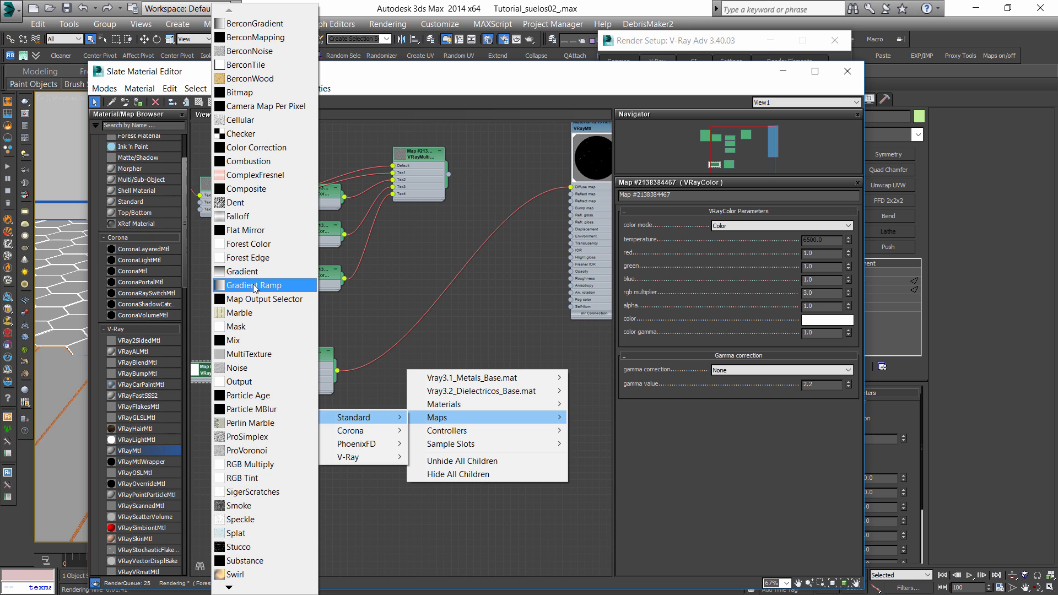
{"action": "left_click", "coordinate": [239, 382]}
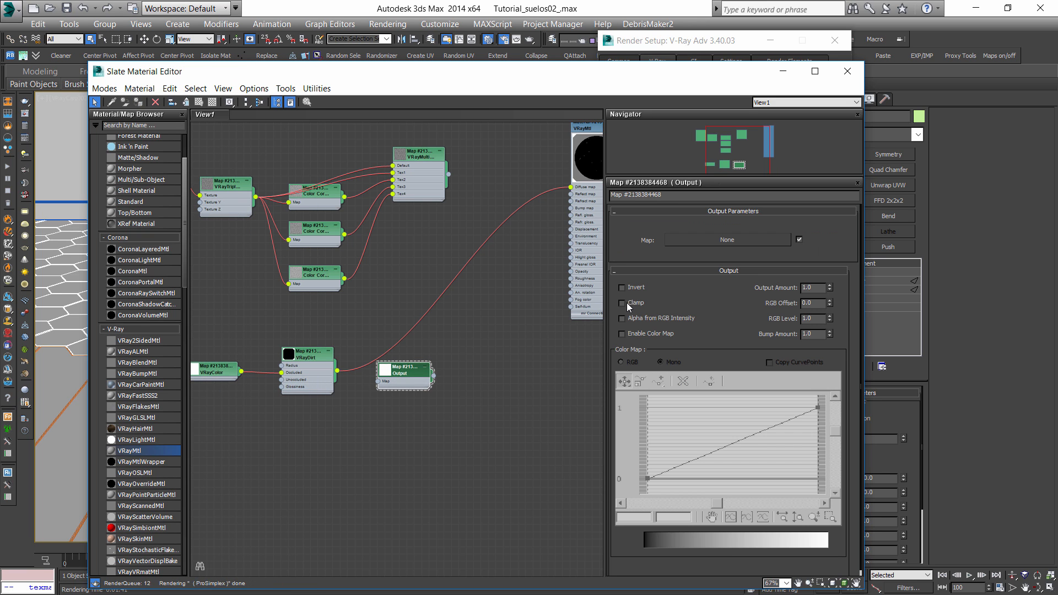
{"action": "left_click", "coordinate": [623, 303]}
Route the VRayDirt through the Output map into the material's Diffuse map.
{"action": "left_click_drag", "start_coordinate": [337, 371], "coordinate": [379, 381]}
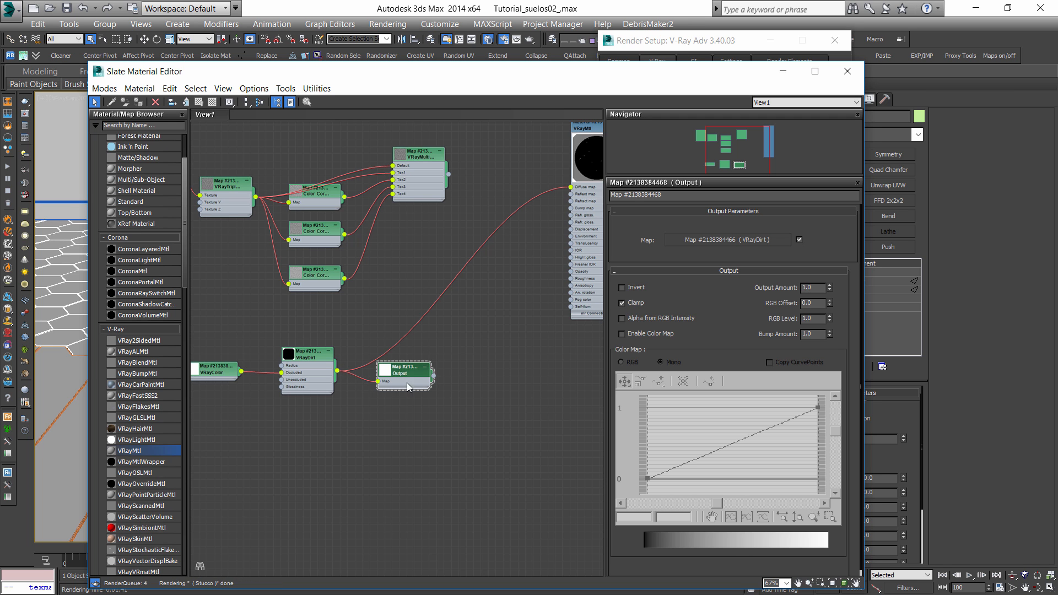
{"action": "left_click_drag", "start_coordinate": [503, 325], "coordinate": [571, 187]}
{"action": "left_click_drag", "start_coordinate": [410, 376], "coordinate": [425, 354]}
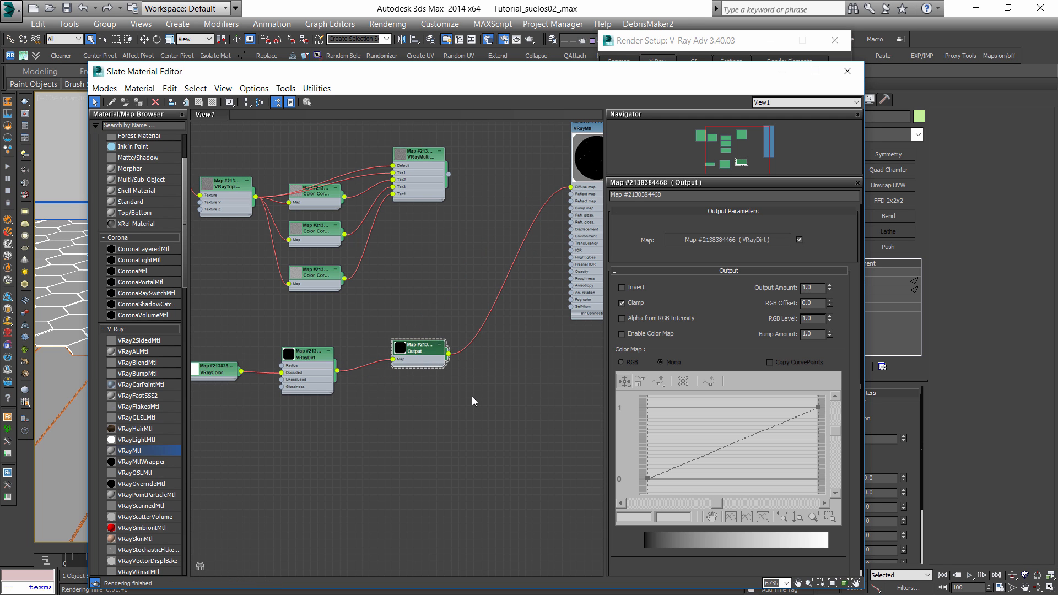
Render the region, inspect the dirt effect in the VRayDiffuseFilter channel and close the frame buffer.
{"action": "key", "text": "shift+q"}
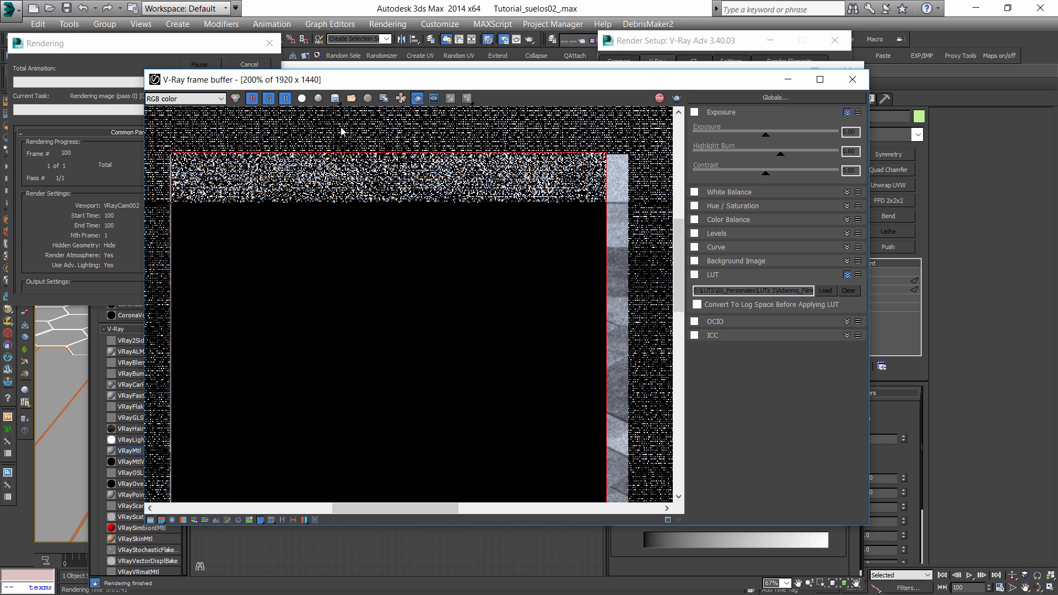
{"action": "left_click", "coordinate": [197, 98]}
{"action": "left_click", "coordinate": [171, 132]}
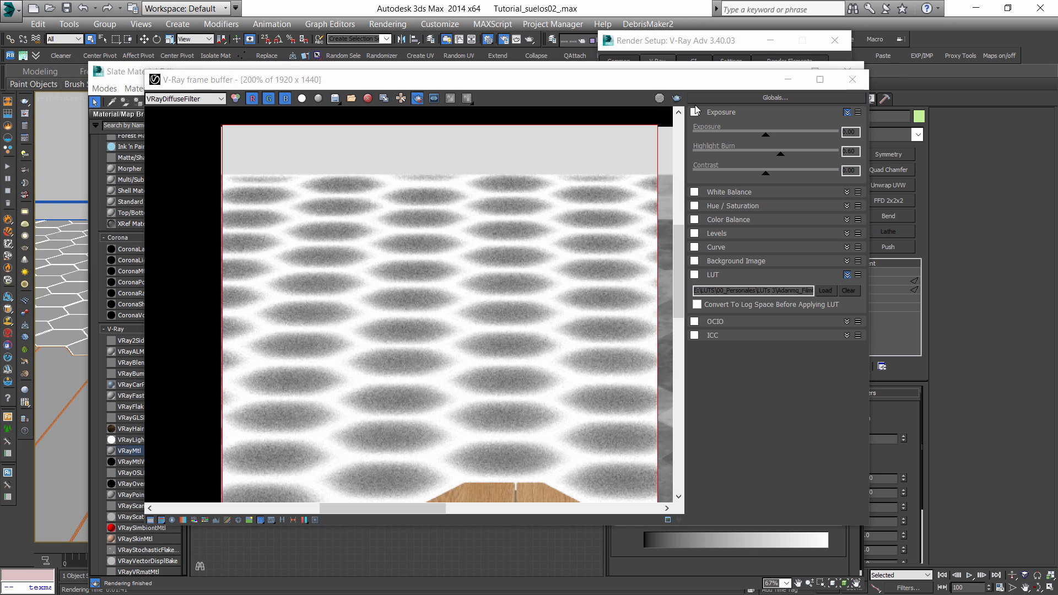
{"action": "left_click", "coordinate": [853, 83]}
Expand the VRayColor preview, then bring the Mask01.png bitmap into the node view and enlarge its preview.
{"action": "scroll", "coordinate": [275, 375], "scroll_direction": "up", "scroll_amount": 1}
{"action": "middle_click_drag", "start_coordinate": [276, 374], "coordinate": [422, 347]}
{"action": "left_click_drag", "start_coordinate": [353, 343], "coordinate": [345, 368]}
{"action": "double_click", "coordinate": [317, 363]}
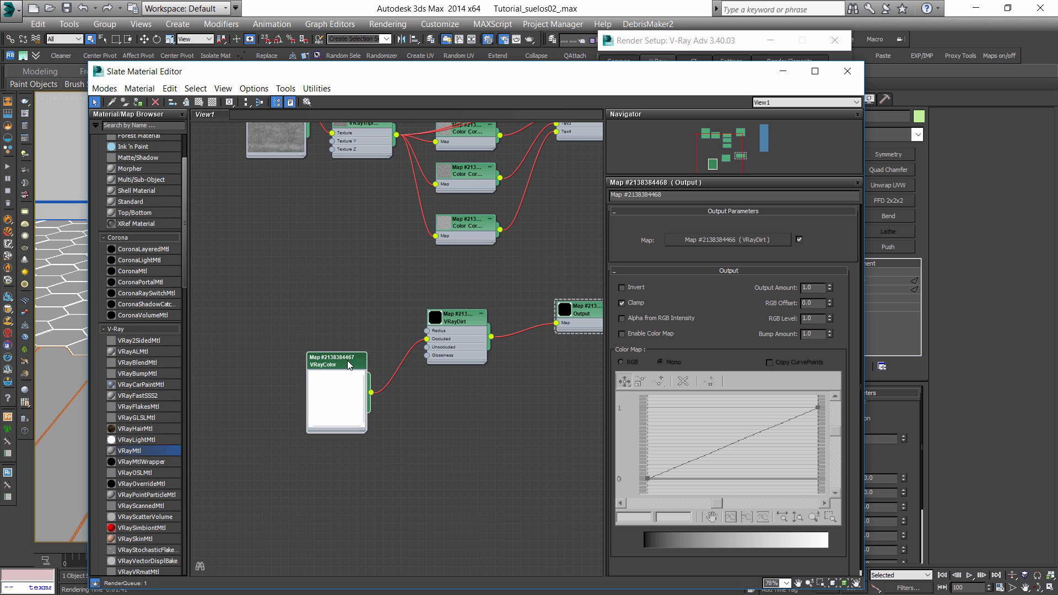
{"action": "left_click_drag", "start_coordinate": [0, 283], "coordinate": [301, 250]}
{"action": "double_click", "coordinate": [279, 290]}
{"action": "scroll", "coordinate": [328, 305], "scroll_direction": "up", "scroll_amount": 2}
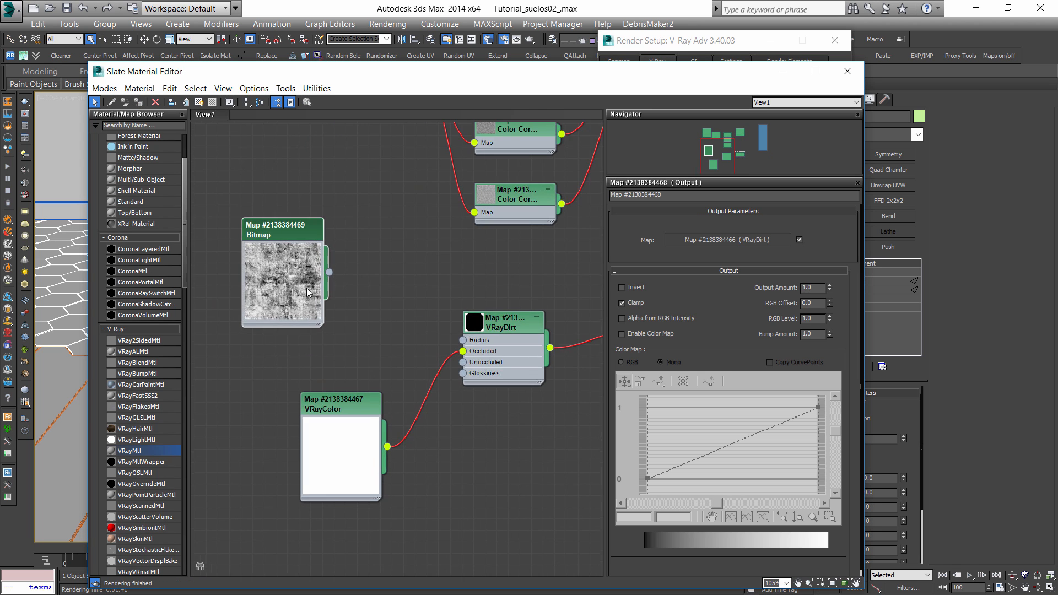
Duplicate the VRayTriplanarTex node beside the VRayDirt and connect the mask bitmap to the copy's Texture input.
{"action": "scroll", "coordinate": [328, 306], "scroll_direction": "down", "scroll_amount": 2}
{"action": "middle_click_drag", "start_coordinate": [328, 305], "coordinate": [392, 357]}
{"action": "left_click_drag", "start_coordinate": [367, 303], "coordinate": [262, 290]}
{"action": "left_click_drag", "start_coordinate": [418, 211], "coordinate": [410, 368], "text": "shift"}
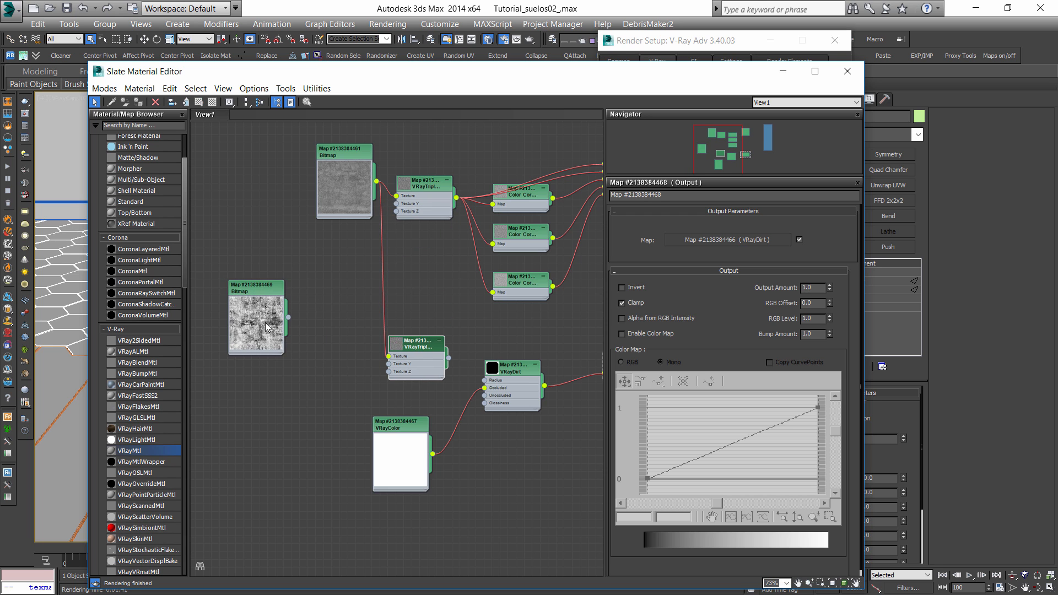
{"action": "scroll", "coordinate": [410, 373], "scroll_direction": "up", "scroll_amount": 3}
{"action": "left_click_drag", "start_coordinate": [297, 335], "coordinate": [381, 344]}
{"action": "left_click_drag", "start_coordinate": [276, 296], "coordinate": [297, 329]}
Connect the duplicated VRayTriplanarTex to the VRayDirt's Radius input and tidy the surrounding nodes.
{"action": "middle_click_drag", "start_coordinate": [455, 349], "coordinate": [345, 301]}
{"action": "scroll", "coordinate": [345, 301], "scroll_direction": "up", "scroll_amount": 1}
{"action": "left_click_drag", "start_coordinate": [353, 299], "coordinate": [394, 326]}
{"action": "left_click_drag", "start_coordinate": [402, 333], "coordinate": [406, 331]}
{"action": "middle_click_drag", "start_coordinate": [332, 377], "coordinate": [437, 346]}
{"action": "left_click_drag", "start_coordinate": [264, 288], "coordinate": [216, 276]}
{"action": "left_click_drag", "start_coordinate": [394, 270], "coordinate": [383, 259]}
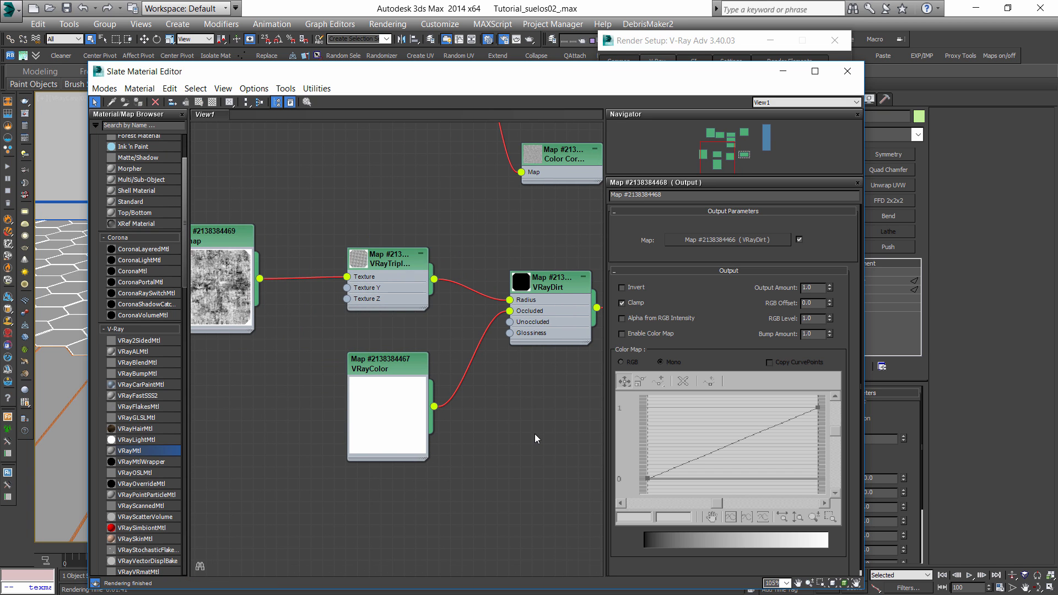
Render the masked dirt, set the VRayDirt radius to 5.0cm and render the region again.
{"action": "key", "text": "shift+q"}
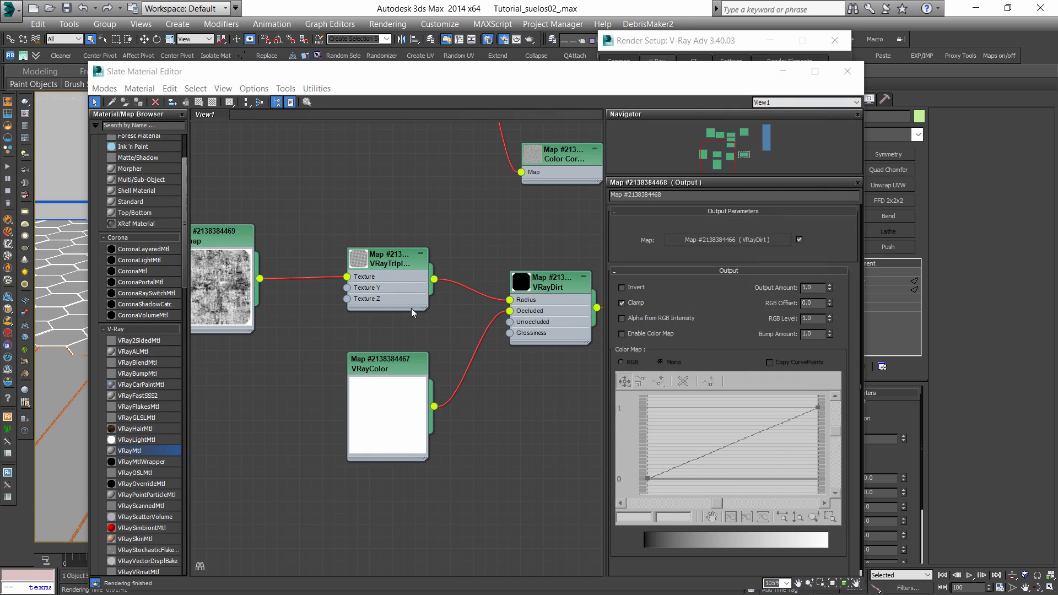
{"action": "double_click", "coordinate": [567, 288]}
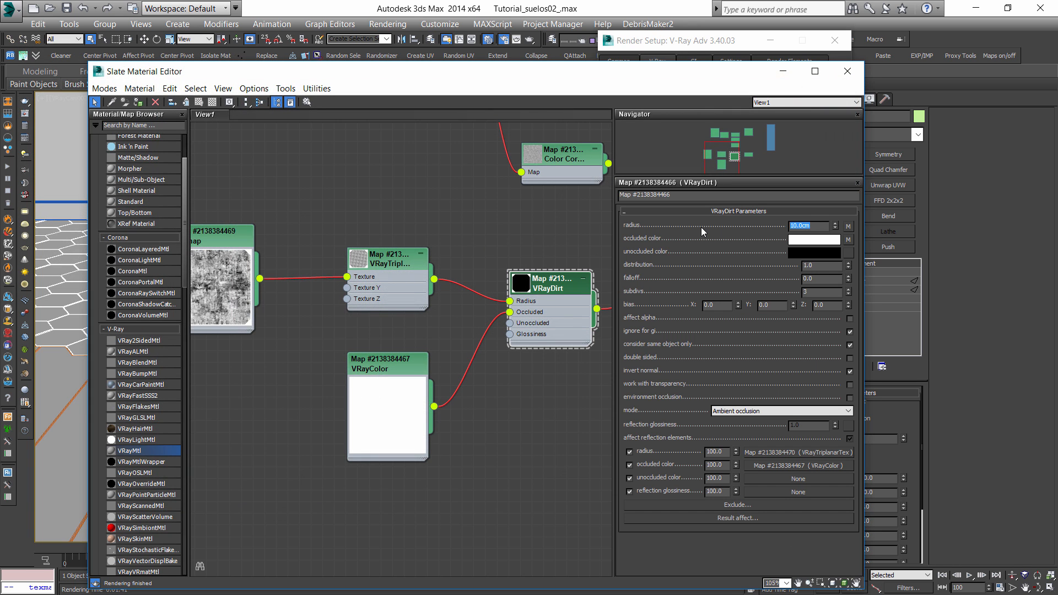
{"action": "key", "text": "shift+q"}
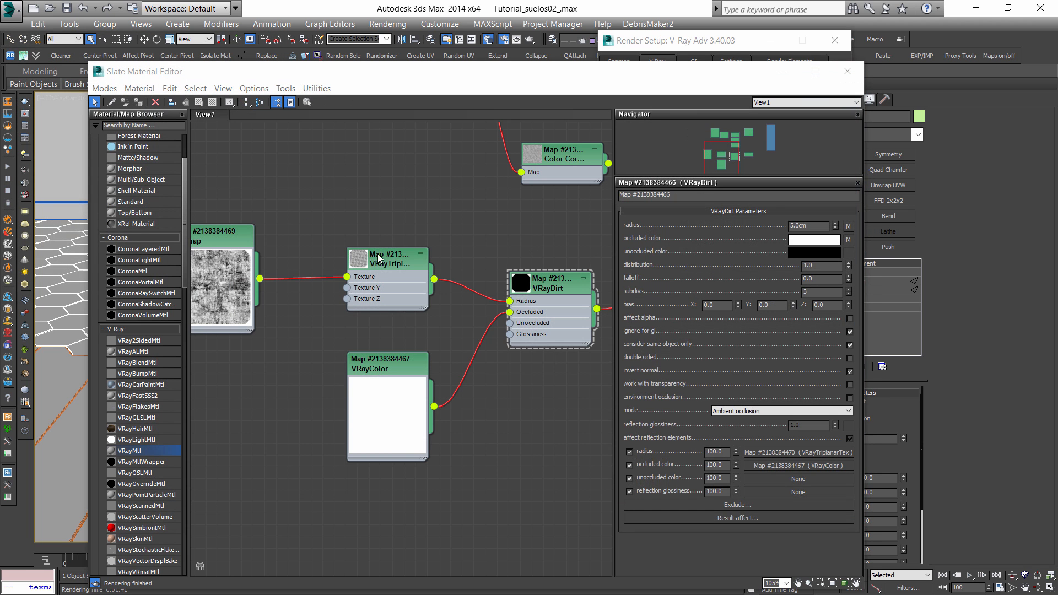
Set the VRayDirt's radius map amount to 70, check a new region render, and stop it.
{"action": "double_click", "coordinate": [378, 259]}
{"action": "double_click", "coordinate": [519, 286]}
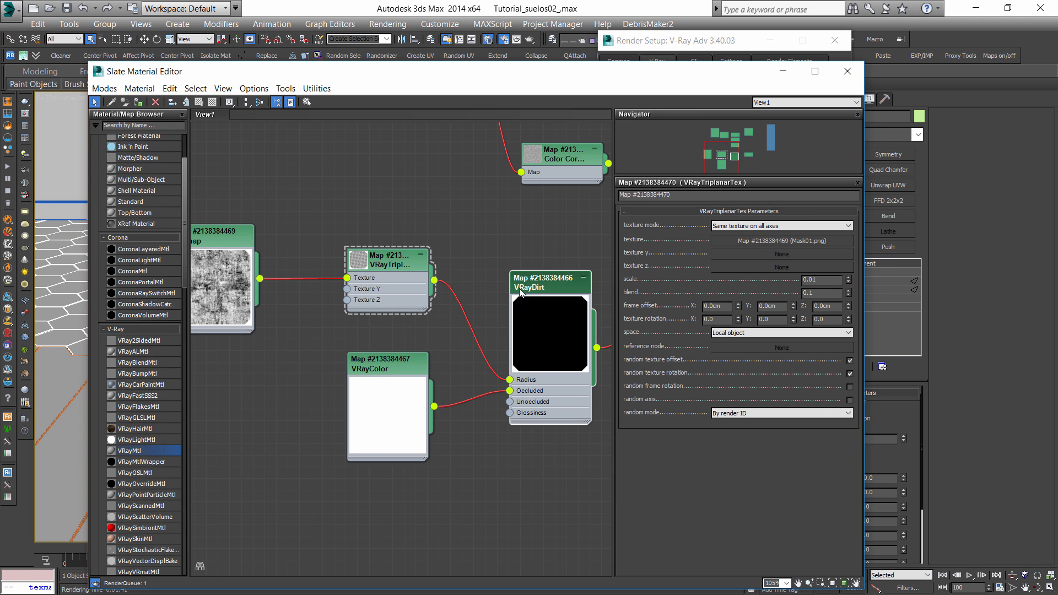
{"action": "double_click", "coordinate": [538, 285]}
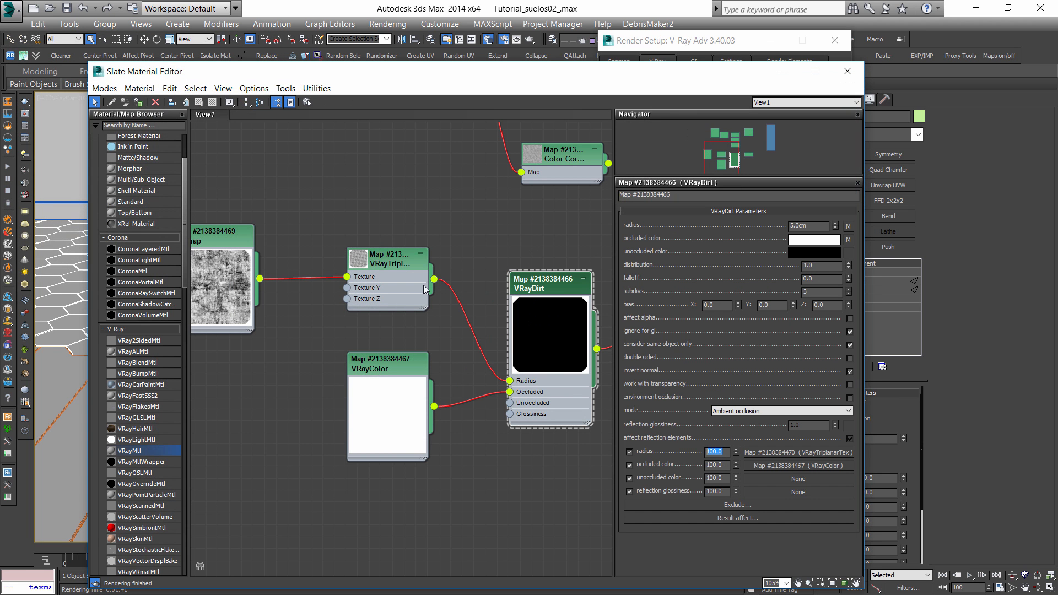
{"action": "type", "text": "70"}
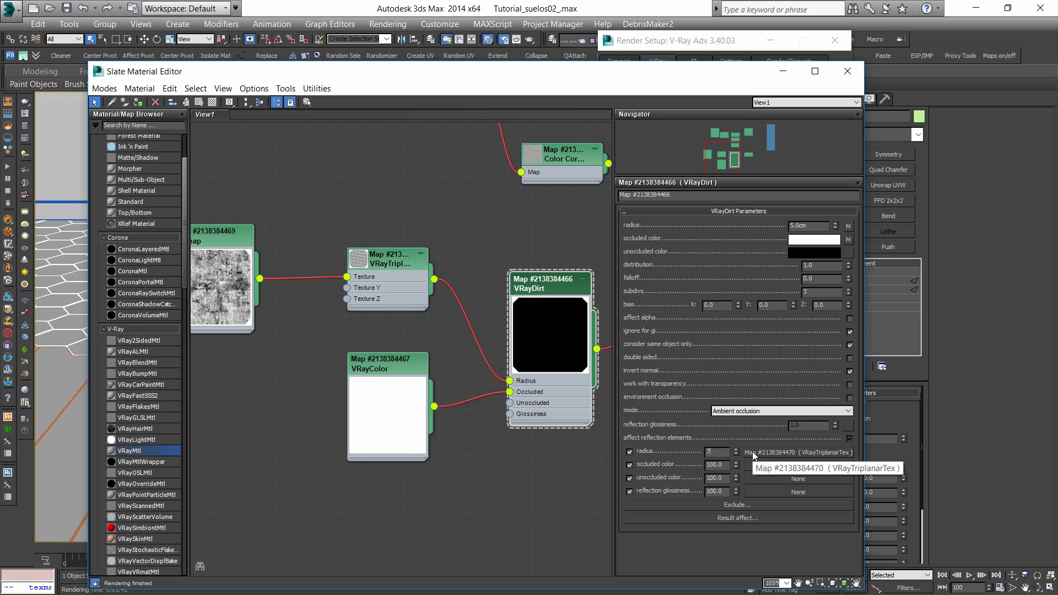
{"action": "key", "text": "Return"}
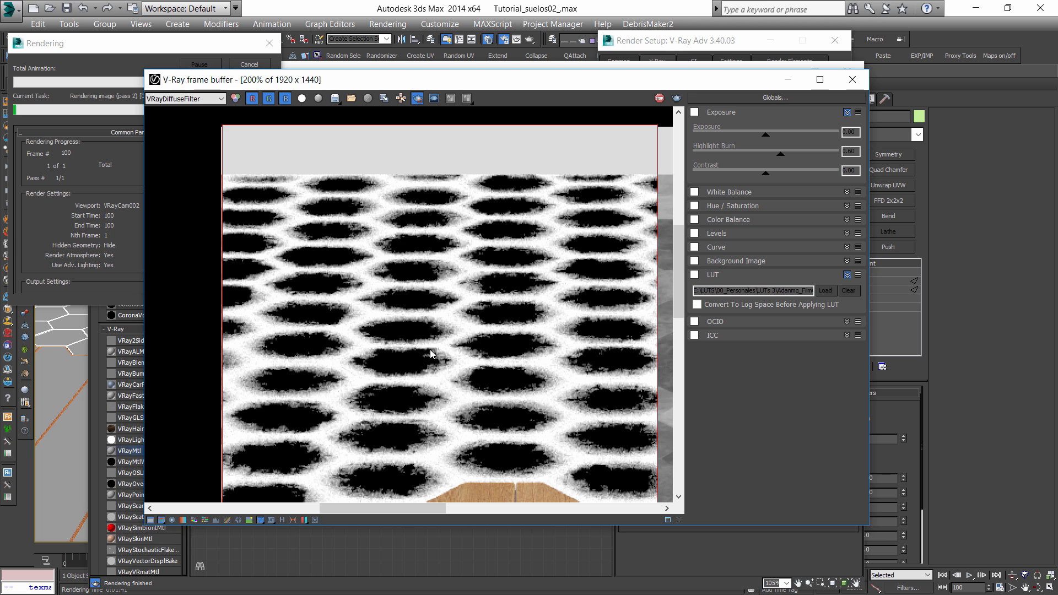
{"action": "left_click", "coordinate": [659, 98]}
{"action": "left_click", "coordinate": [853, 79]}
Rearrange the dirt branch below the tile texture branch to free space between them and the material.
{"action": "scroll", "coordinate": [468, 342], "scroll_direction": "down", "scroll_amount": 3}
{"action": "left_click_drag", "start_coordinate": [324, 291], "coordinate": [528, 379]}
{"action": "left_click_drag", "start_coordinate": [493, 364], "coordinate": [449, 411]}
{"action": "middle_click_drag", "start_coordinate": [582, 318], "coordinate": [451, 364]}
{"action": "scroll", "coordinate": [451, 361], "scroll_direction": "up", "scroll_amount": 1}
{"action": "left_click_drag", "start_coordinate": [452, 347], "coordinate": [382, 436]}
{"action": "left_click_drag", "start_coordinate": [238, 152], "coordinate": [459, 312]}
{"action": "left_click_drag", "start_coordinate": [449, 197], "coordinate": [359, 174]}
Add a Composite map and place it between the VRayMultiSubTex and the material.
{"action": "right_click", "coordinate": [335, 291]}
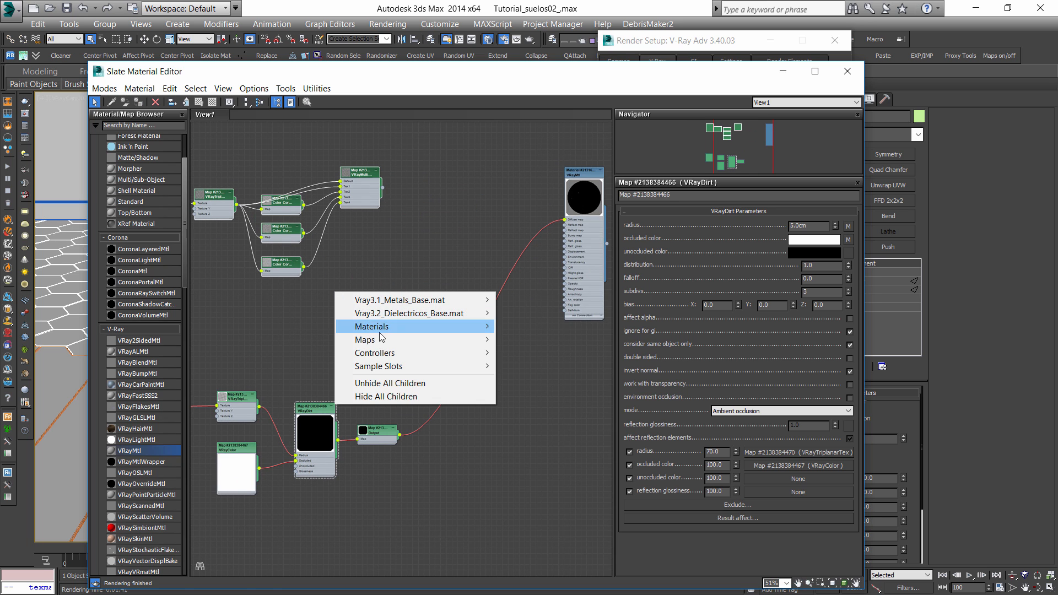
{"action": "mouse_move", "coordinate": [382, 339]}
{"action": "mouse_move", "coordinate": [282, 339]}
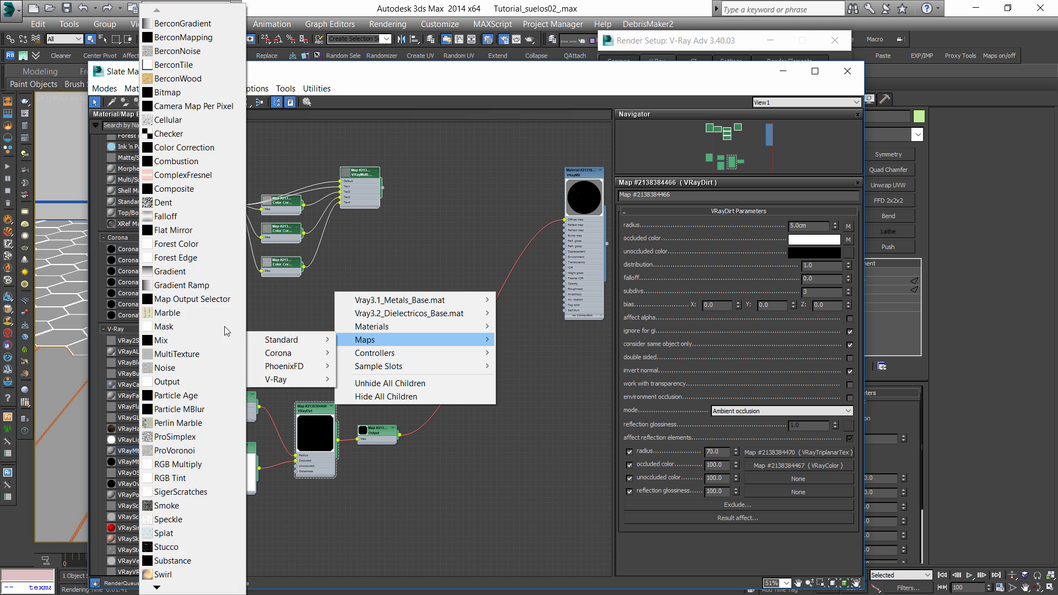
{"action": "left_click", "coordinate": [205, 191]}
{"action": "left_click", "coordinate": [364, 275]}
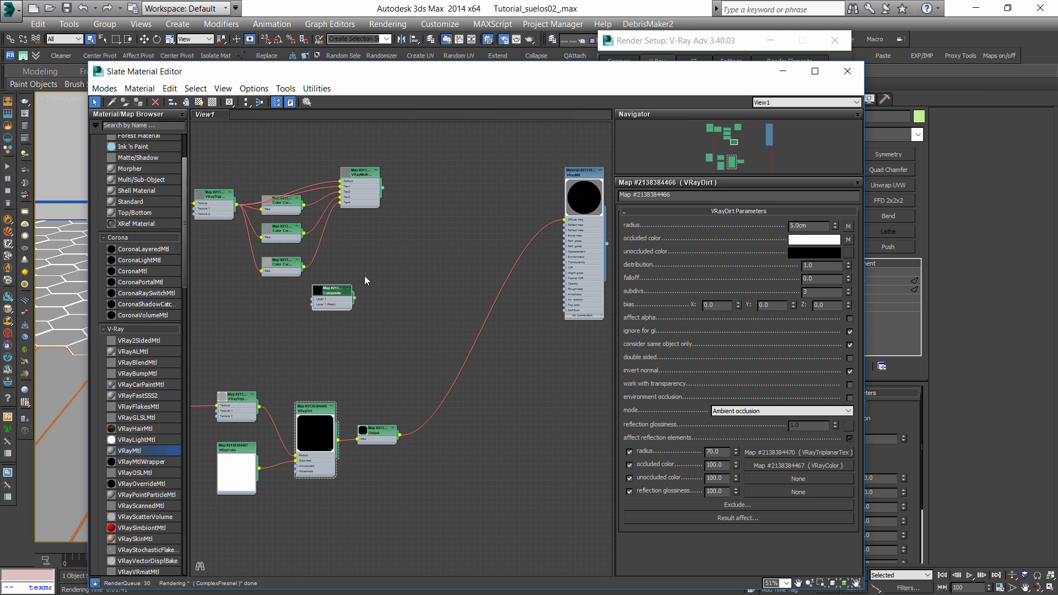
{"action": "left_click_drag", "start_coordinate": [339, 291], "coordinate": [451, 218]}
Connect the VRayMultiSubTex to Layer 1 of the Composite and the Composite to the material's Diffuse map.
{"action": "scroll", "coordinate": [401, 183], "scroll_direction": "up", "scroll_amount": 2}
{"action": "left_click_drag", "start_coordinate": [372, 191], "coordinate": [476, 230]}
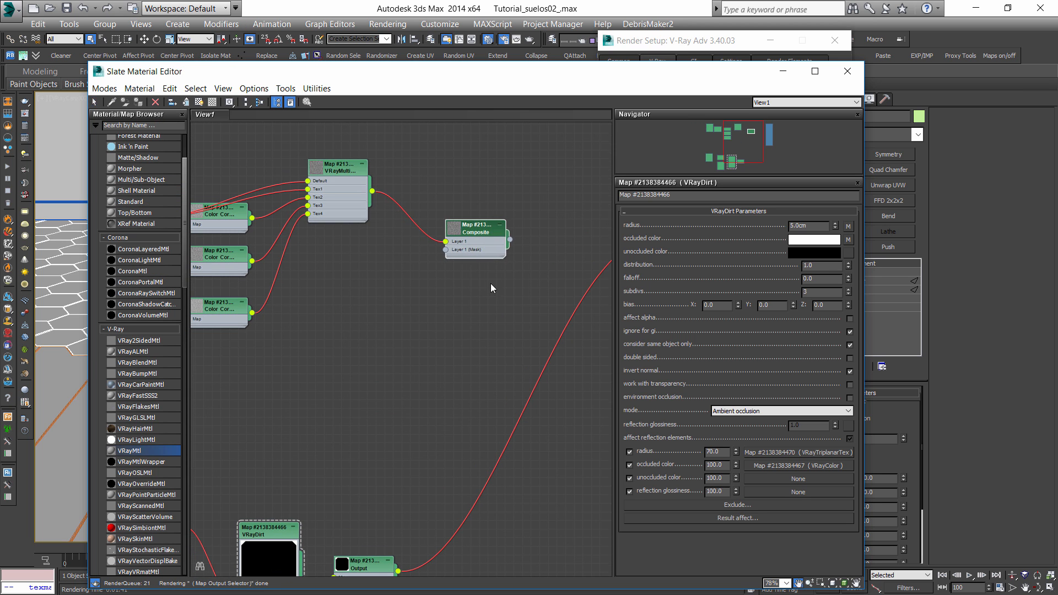
{"action": "middle_click_drag", "start_coordinate": [491, 283], "coordinate": [374, 278]}
{"action": "scroll", "coordinate": [373, 278], "scroll_direction": "up", "scroll_amount": 1}
{"action": "left_click_drag", "start_coordinate": [393, 228], "coordinate": [558, 230]}
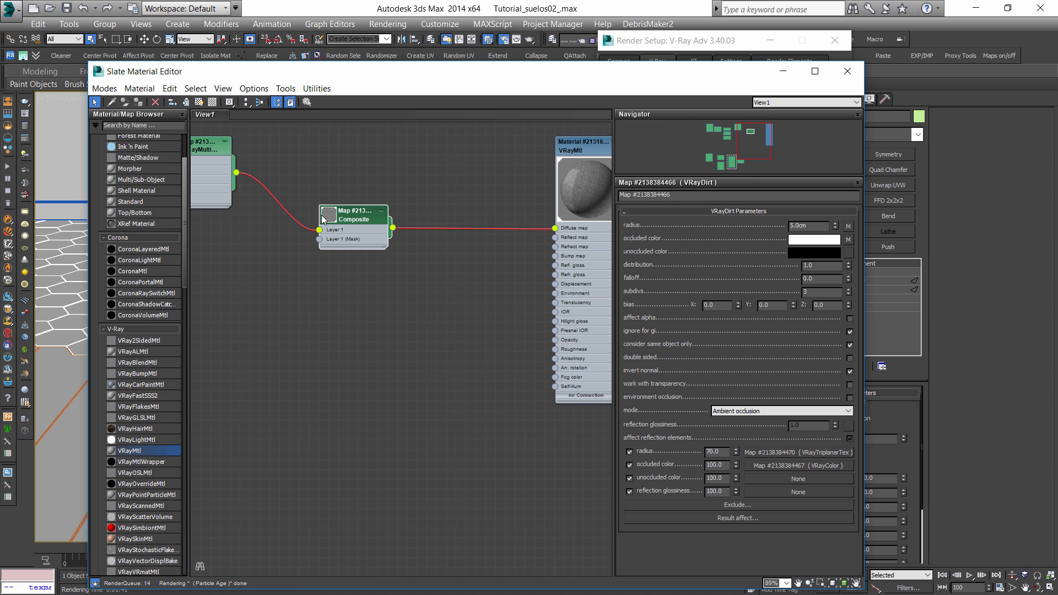
Expand the Composite node's preview, shift it closer to the material, and add a second layer to it.
{"action": "double_click", "coordinate": [362, 214]}
{"action": "left_click_drag", "start_coordinate": [351, 218], "coordinate": [380, 218]}
{"action": "double_click", "coordinate": [380, 219]}
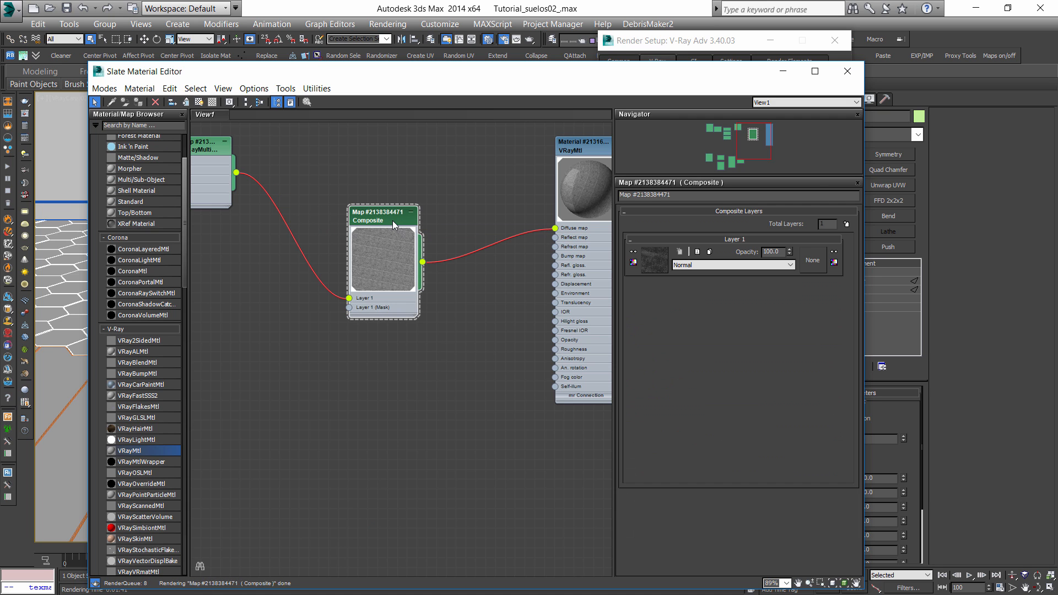
{"action": "scroll", "coordinate": [329, 271], "scroll_direction": "down", "scroll_amount": 1}
{"action": "middle_click_drag", "start_coordinate": [329, 271], "coordinate": [485, 269]}
{"action": "left_click", "coordinate": [846, 224]}
Duplicate the lowest Color Correction node below the others, keeping its VRayTriplanarTex input, and set its RGB gamma to 1.8.
{"action": "scroll", "coordinate": [457, 359], "scroll_direction": "down", "scroll_amount": 1}
{"action": "middle_click_drag", "start_coordinate": [380, 362], "coordinate": [506, 338]}
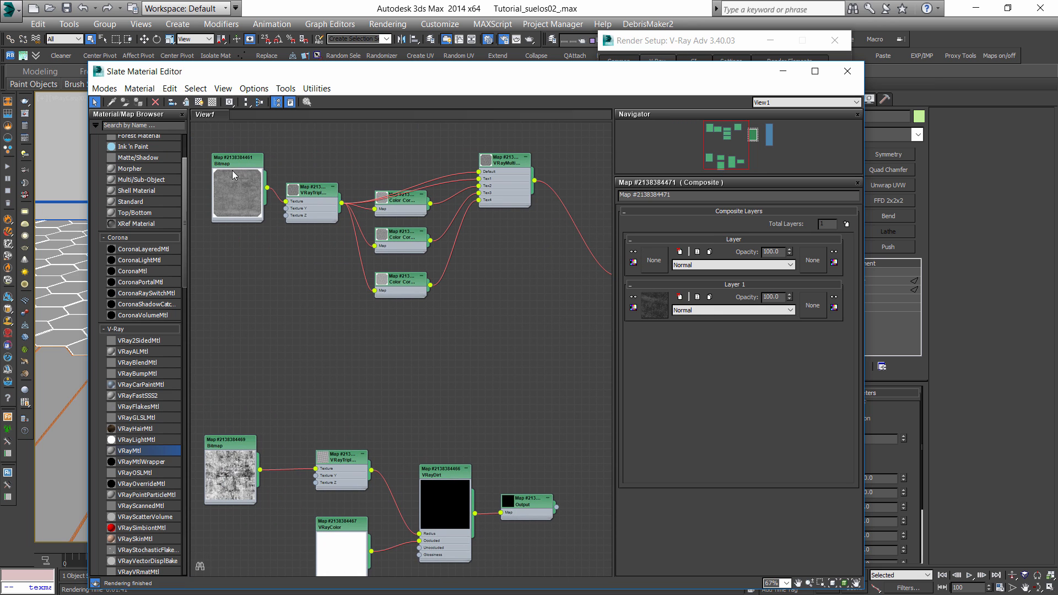
{"action": "left_click_drag", "start_coordinate": [306, 197], "coordinate": [277, 197]}
{"action": "left_click_drag", "start_coordinate": [413, 293], "coordinate": [446, 393], "text": "shift"}
{"action": "double_click", "coordinate": [445, 381]}
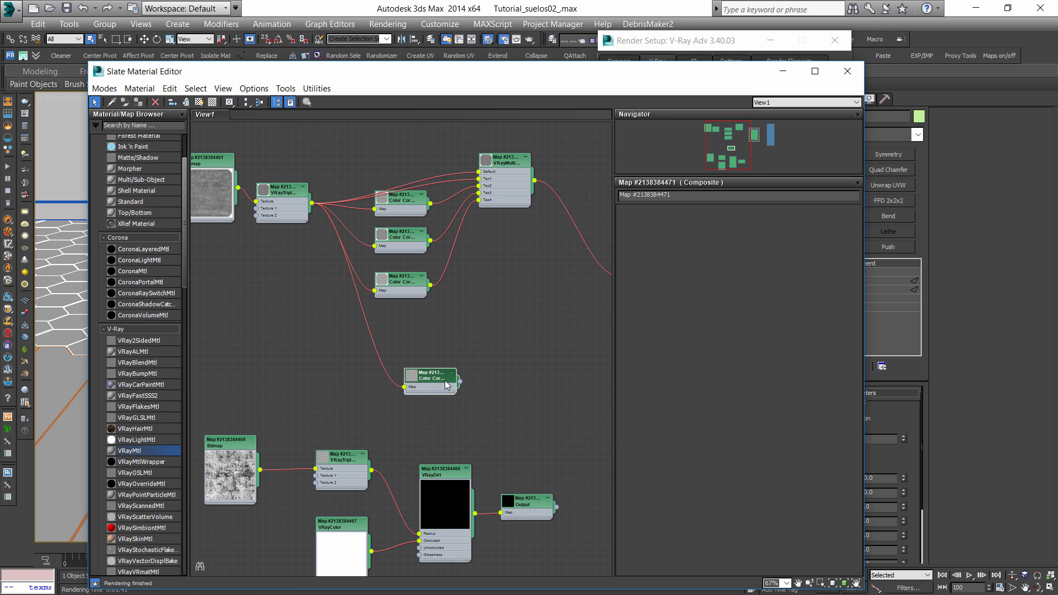
{"action": "left_click_drag", "start_coordinate": [733, 493], "coordinate": [651, 487]}
{"action": "key", "text": "Return"}
Connect the new Color Correction to Layer 2 of the Composite and the dirt branch's Output to Layer 2 (Mask).
{"action": "middle_click_drag", "start_coordinate": [411, 348], "coordinate": [286, 383]}
{"action": "left_click_drag", "start_coordinate": [516, 338], "coordinate": [495, 325]}
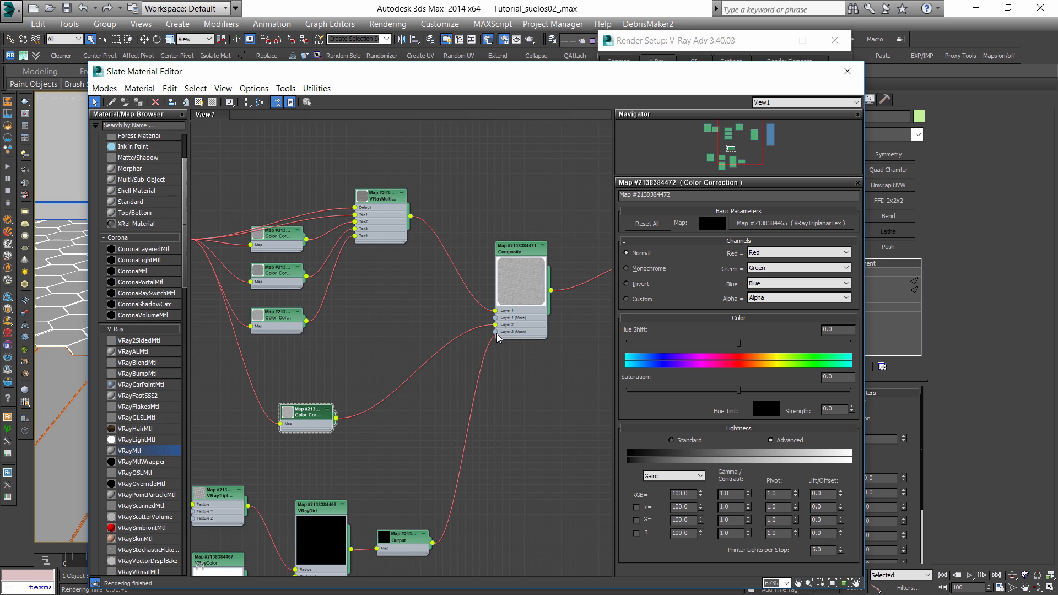
{"action": "middle_click_drag", "start_coordinate": [590, 411], "coordinate": [450, 411]}
{"action": "middle_click_drag", "start_coordinate": [360, 445], "coordinate": [443, 429]}
Render the tile floor, inspect the VRayDiffuseFilter channel, and switch the display to RGB color.
{"action": "key", "text": "shift+q"}
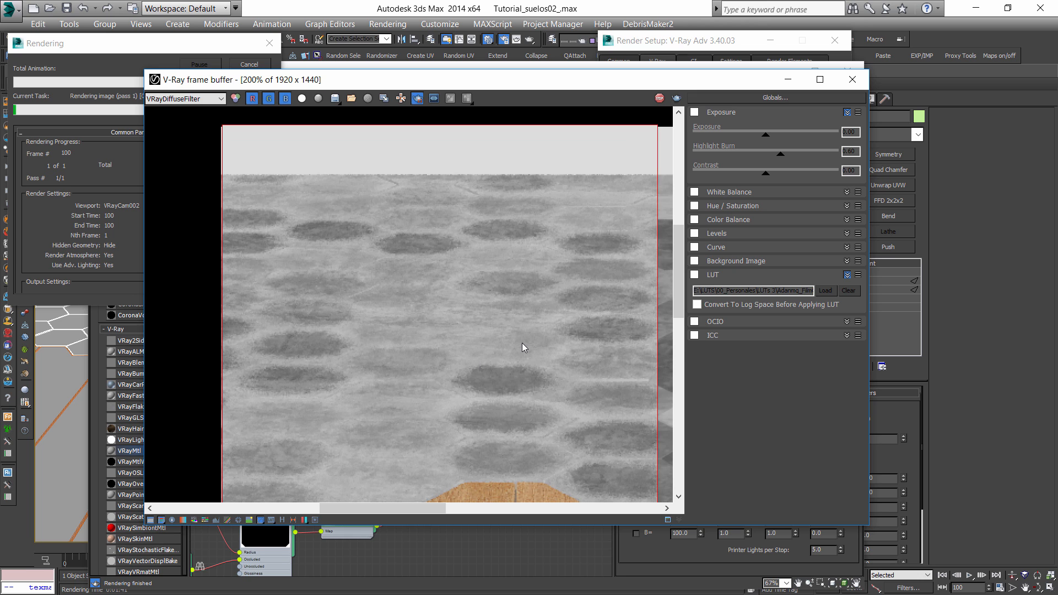
{"action": "scroll", "coordinate": [522, 343], "scroll_direction": "down", "scroll_amount": 2}
{"action": "scroll", "coordinate": [518, 351], "scroll_direction": "up", "scroll_amount": 2}
{"action": "left_click", "coordinate": [219, 98]}
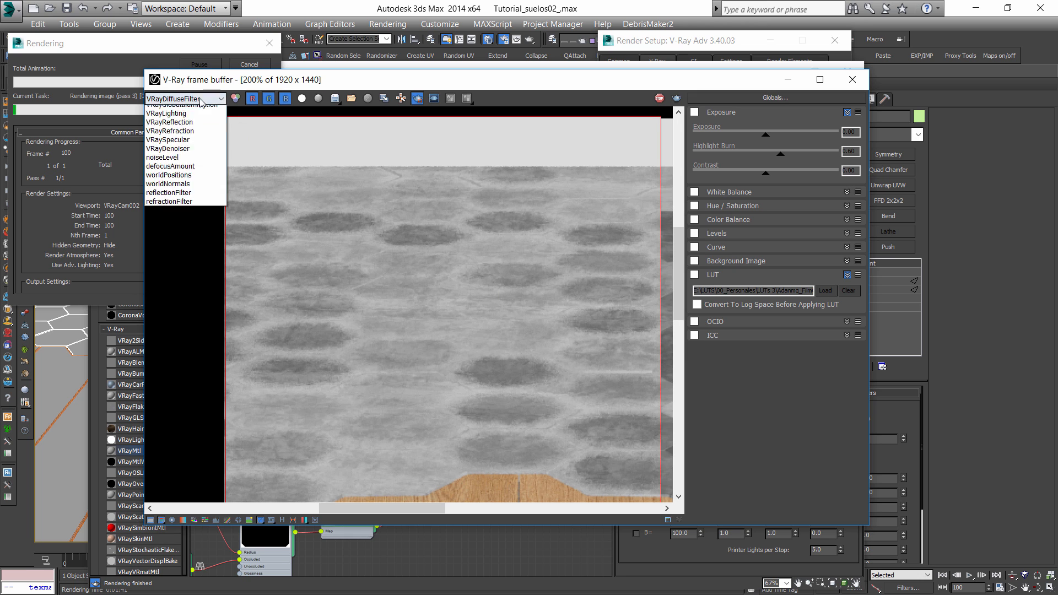
{"action": "left_click", "coordinate": [177, 106]}
Render a smaller region over the tiles, compare its VRayDiffuseFilter and RGB color channels, and close the frame buffer.
{"action": "middle_click_drag", "start_coordinate": [569, 450], "coordinate": [433, 327]}
{"action": "left_click_drag", "start_coordinate": [210, 229], "coordinate": [420, 382]}
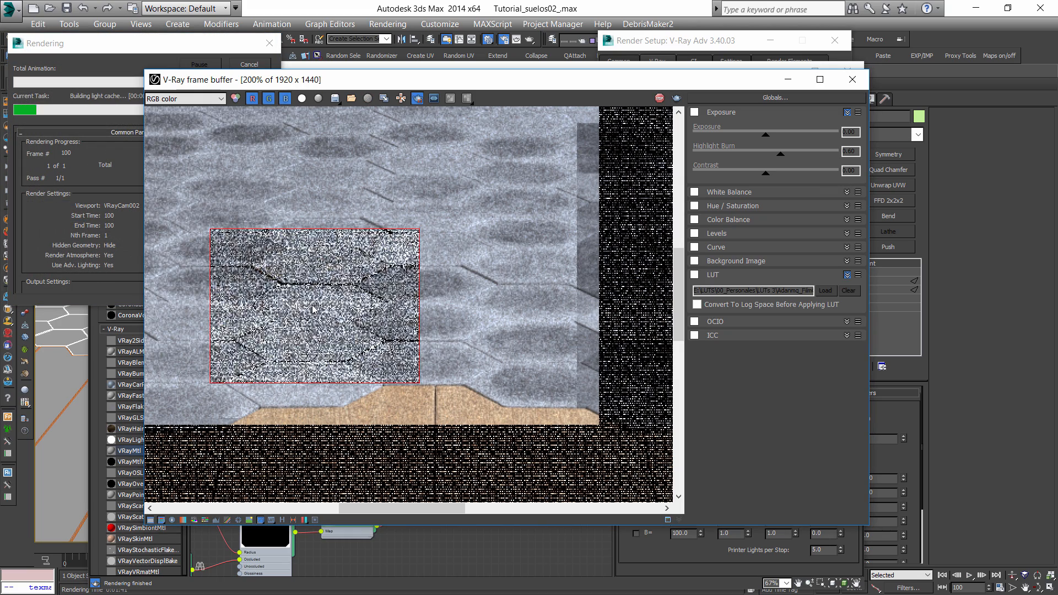
{"action": "middle_click_drag", "start_coordinate": [302, 307], "coordinate": [380, 295]}
{"action": "left_click", "coordinate": [189, 99]}
{"action": "left_click", "coordinate": [192, 127]}
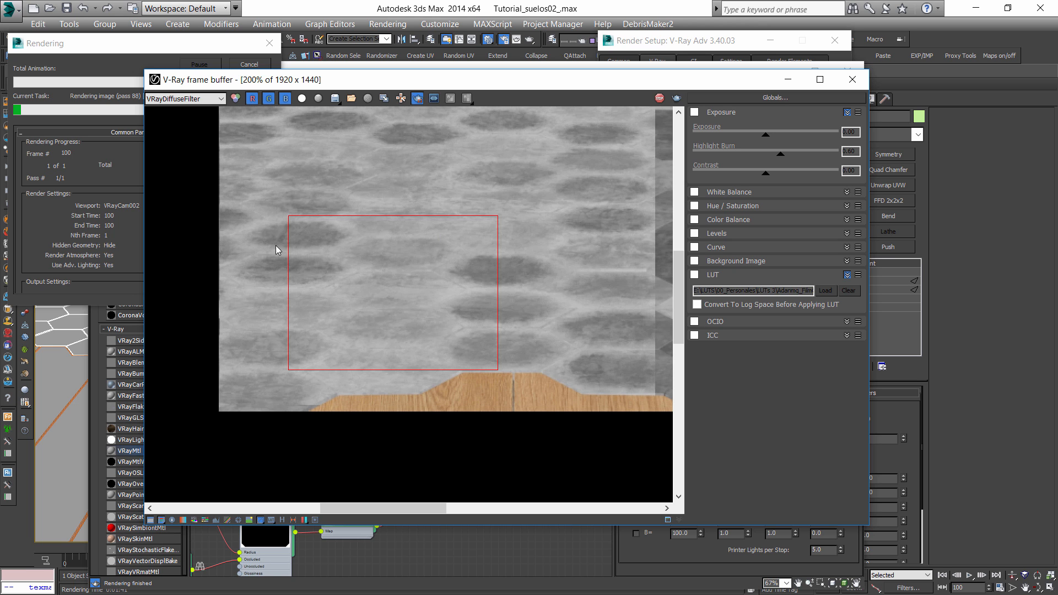
{"action": "left_click", "coordinate": [172, 97]}
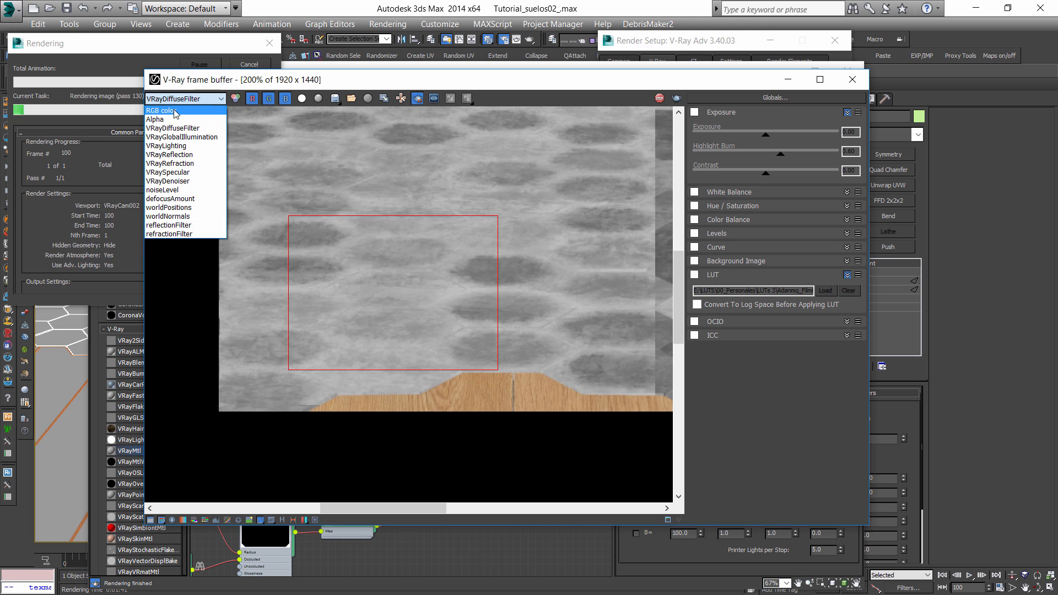
{"action": "left_click", "coordinate": [171, 107]}
{"action": "middle_click_drag", "start_coordinate": [421, 278], "coordinate": [517, 306]}
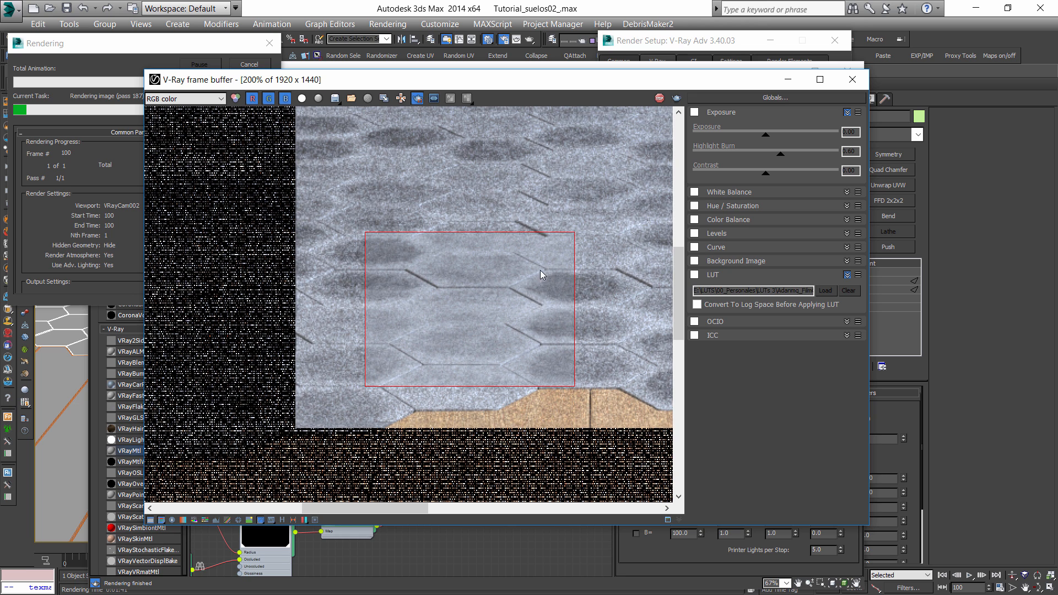
{"action": "left_click", "coordinate": [853, 79]}
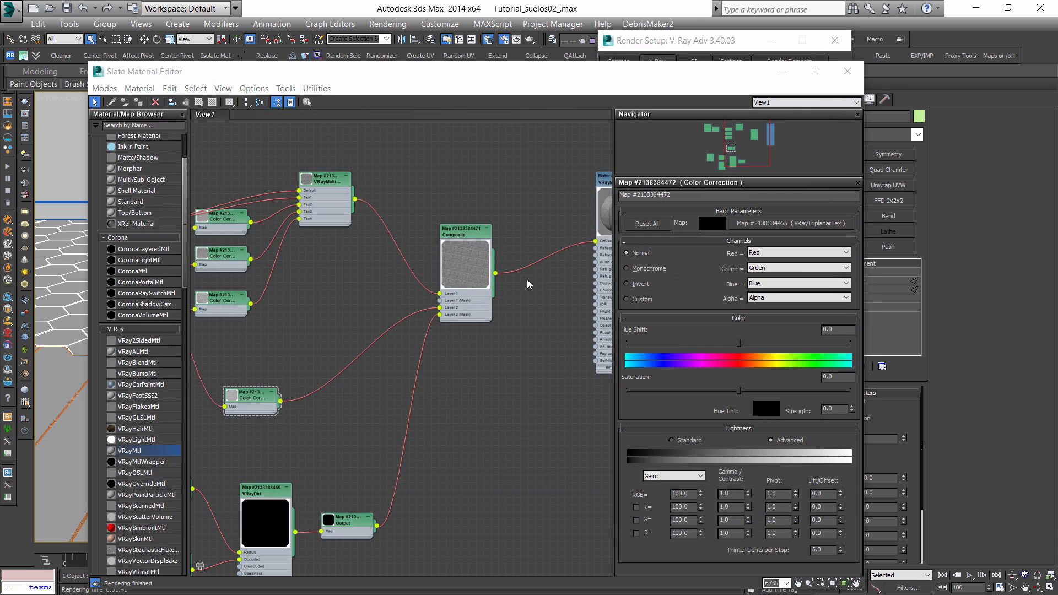
Review the new Color Correction's gamma setting and the Composite's layer parameters.
{"action": "middle_click_drag", "start_coordinate": [353, 415], "coordinate": [421, 372]}
{"action": "left_click", "coordinate": [364, 296]}
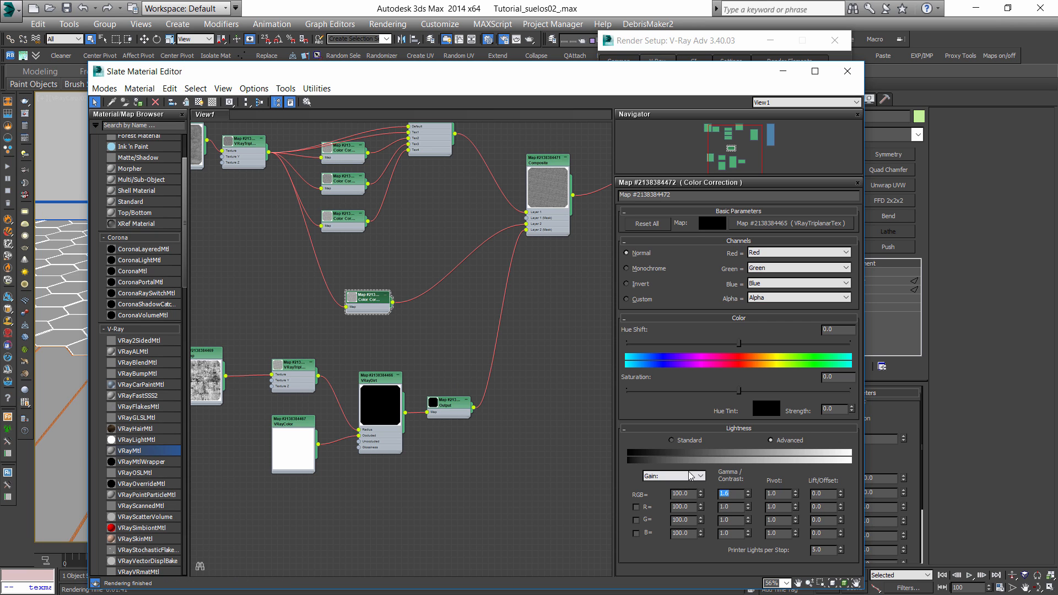
{"action": "middle_click_drag", "start_coordinate": [548, 290], "coordinate": [591, 289]}
{"action": "left_click", "coordinate": [590, 187]}
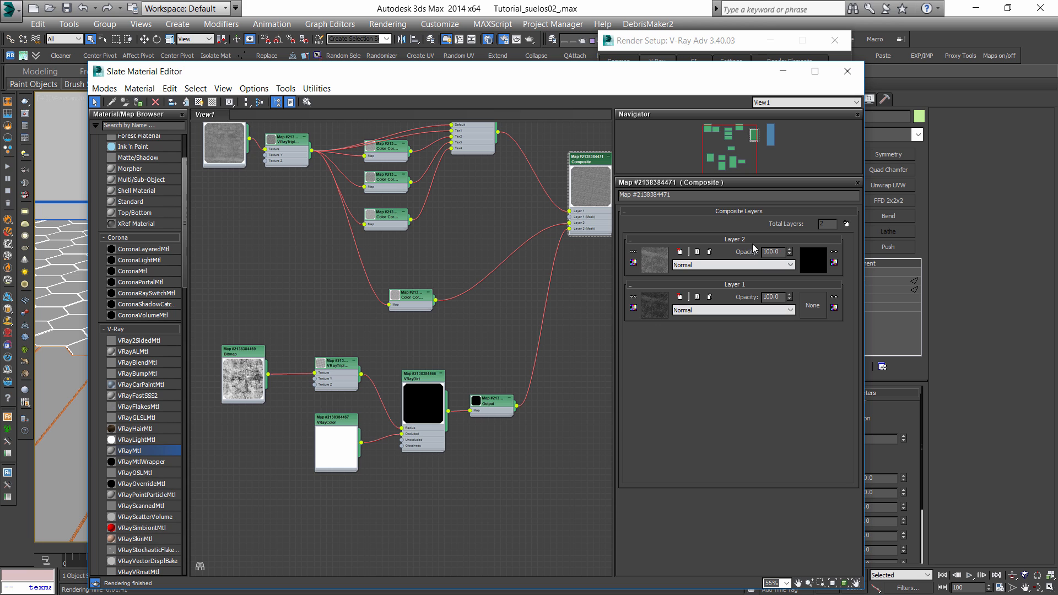
Shift the dirt branch slightly away from the Composite and set its VRayColor's rgb multiplier to 2.0.
{"action": "left_click_drag", "start_coordinate": [221, 334], "coordinate": [454, 393]}
{"action": "left_click", "coordinate": [474, 425]}
{"action": "double_click", "coordinate": [305, 416]}
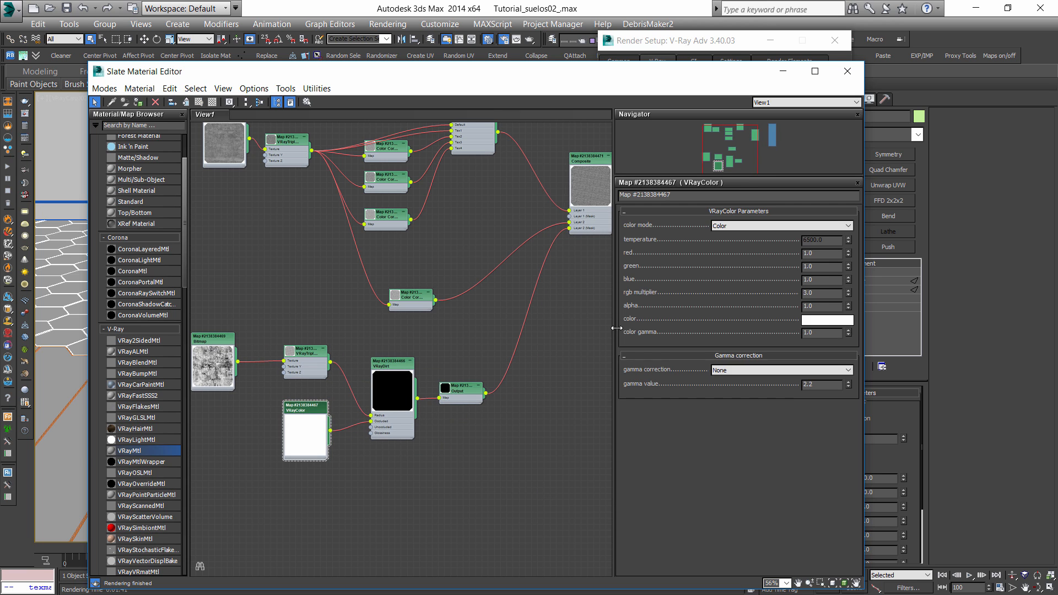
{"action": "left_click", "coordinate": [539, 396]}
Render the tile region again, compare VRayDiffuseFilter with RGB color, then stop the render and close the frame buffer.
{"action": "middle_click_drag", "start_coordinate": [597, 282], "coordinate": [458, 399]}
{"action": "scroll", "coordinate": [458, 399], "scroll_direction": "down", "scroll_amount": 1}
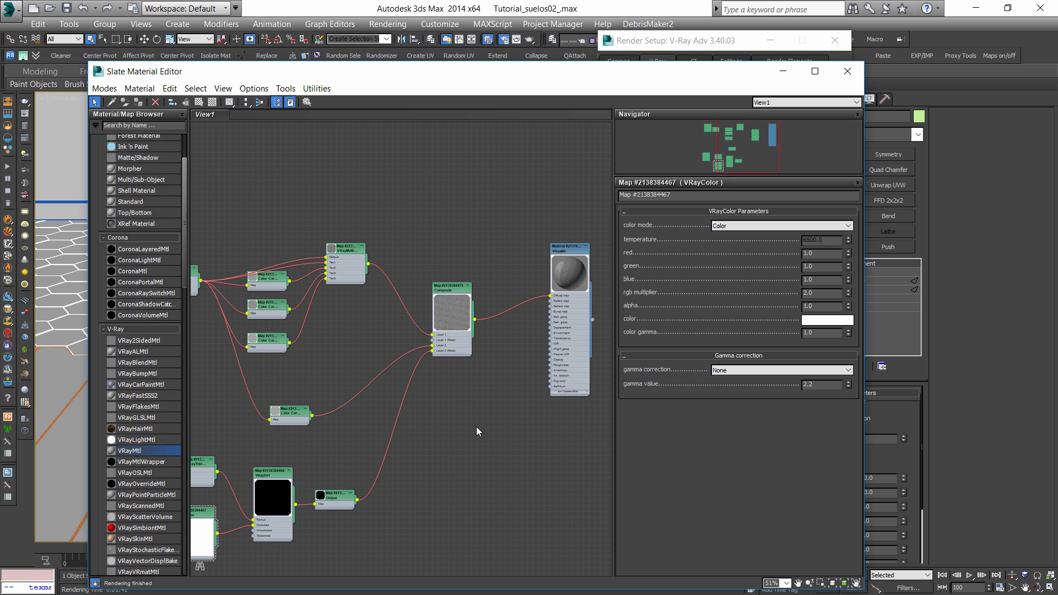
{"action": "key", "text": "shift+q"}
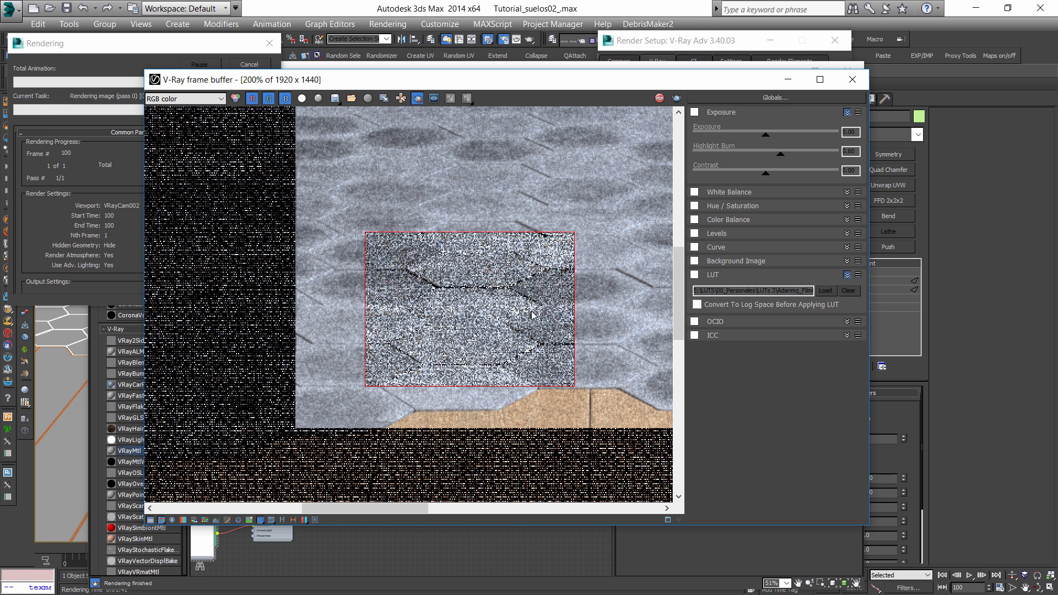
{"action": "left_click", "coordinate": [207, 96]}
{"action": "left_click", "coordinate": [182, 128]}
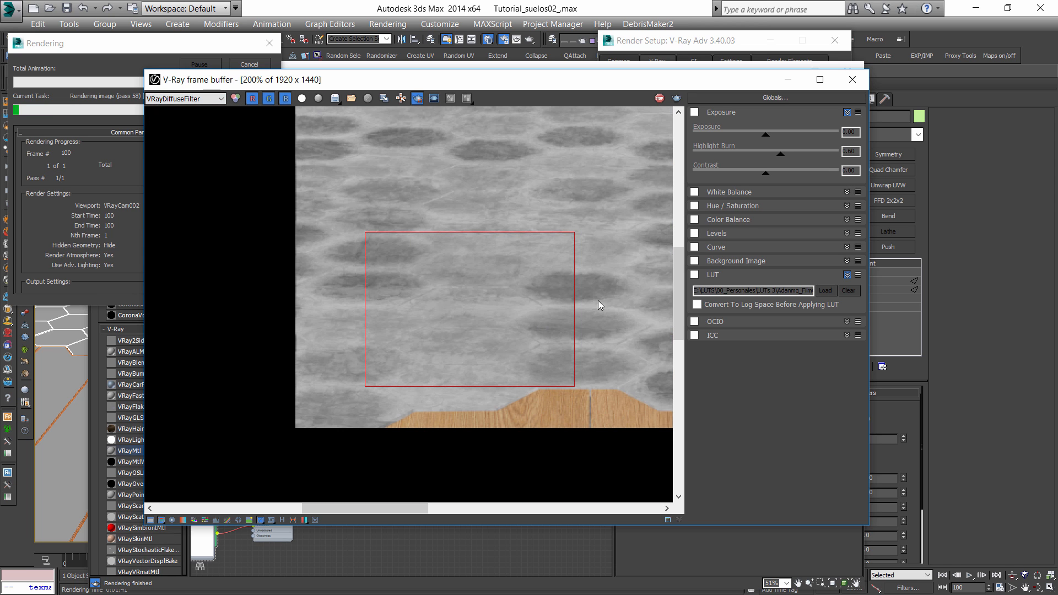
{"action": "middle_click_drag", "start_coordinate": [428, 127], "coordinate": [383, 215]}
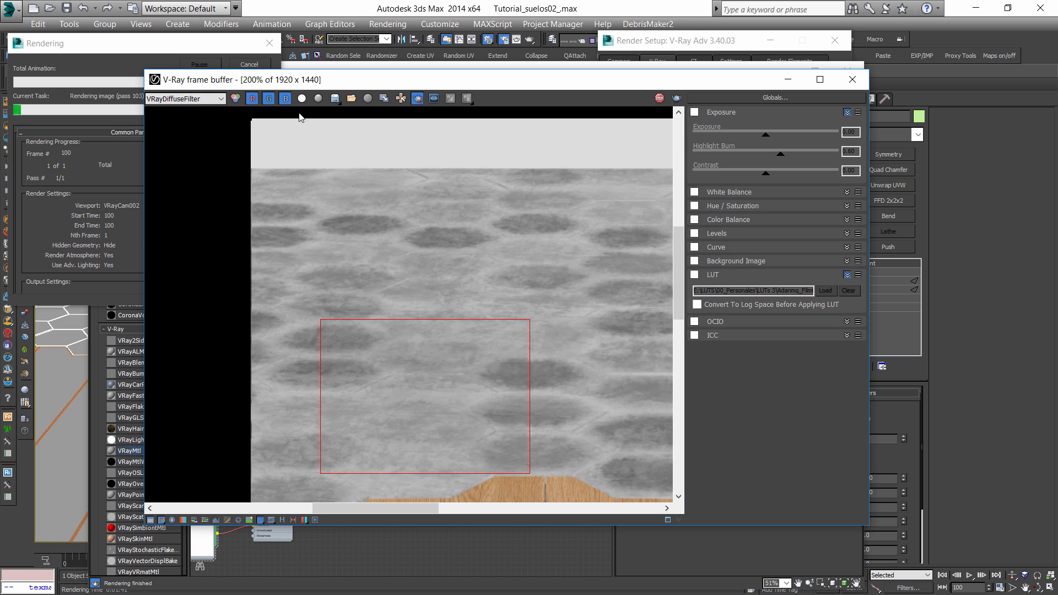
{"action": "left_click", "coordinate": [194, 99]}
{"action": "left_click", "coordinate": [182, 110]}
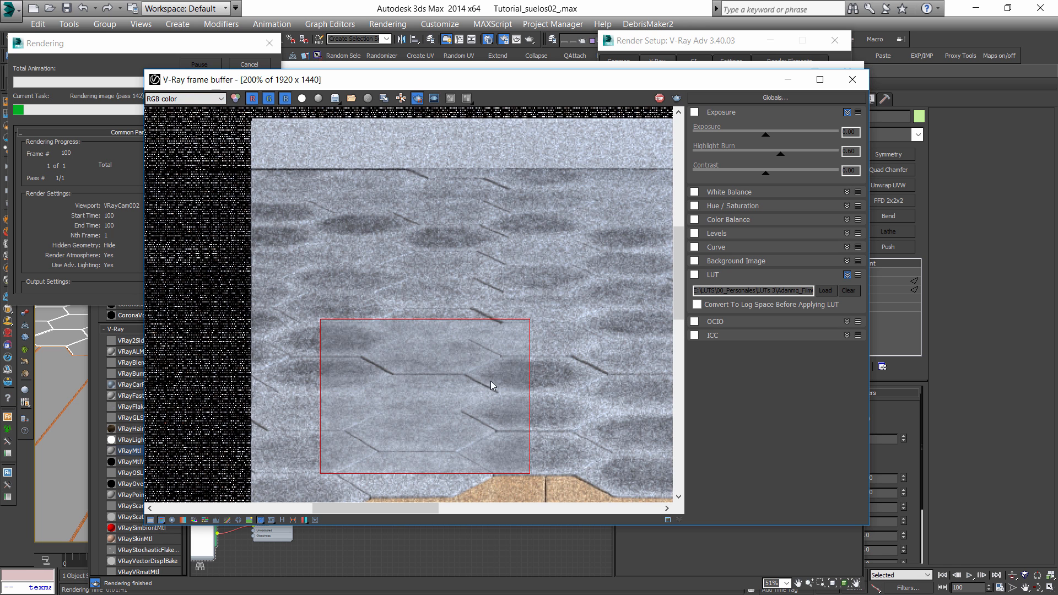
{"action": "left_click", "coordinate": [660, 98]}
{"action": "left_click", "coordinate": [855, 80]}
Raise the tile Bitmap and its VRayTriplanarTex, and align the new Color Correction beneath the other three.
{"action": "middle_click_drag", "start_coordinate": [337, 337], "coordinate": [488, 288]}
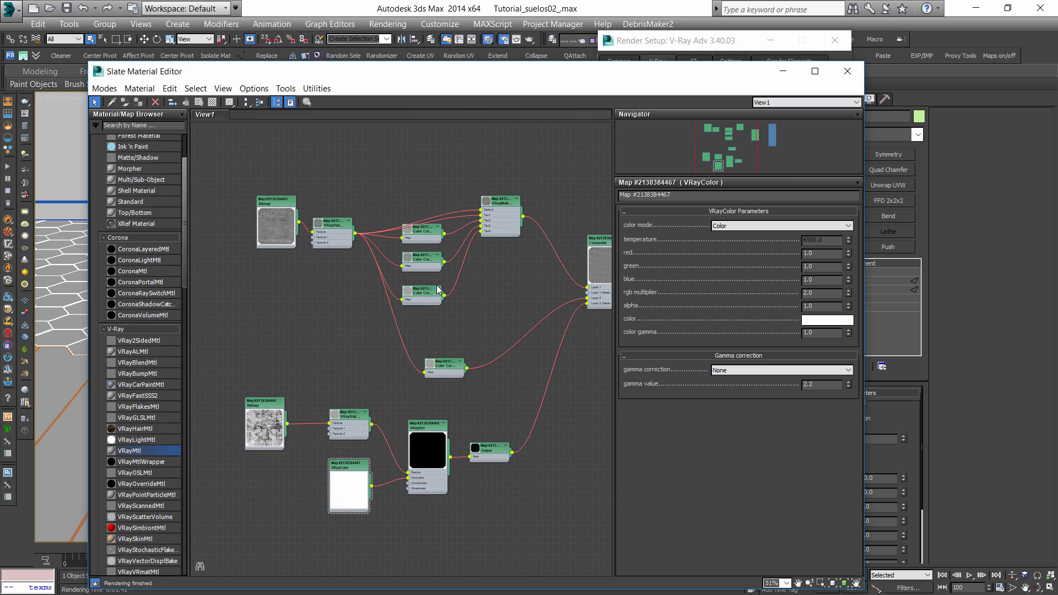
{"action": "scroll", "coordinate": [440, 294], "scroll_direction": "up", "scroll_amount": 2}
{"action": "left_click_drag", "start_coordinate": [455, 386], "coordinate": [414, 366]}
{"action": "double_click", "coordinate": [411, 361]}
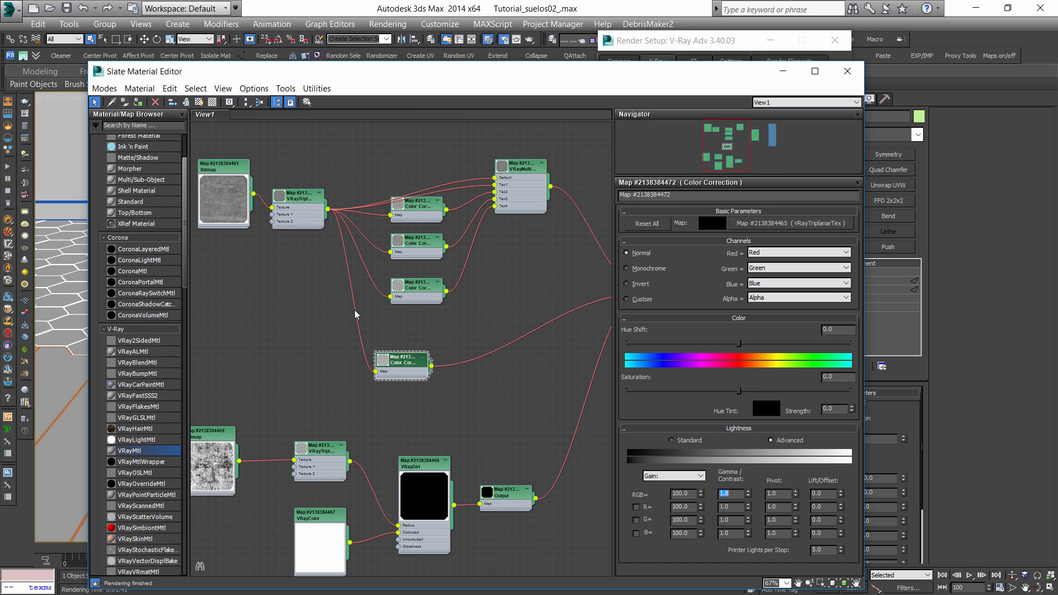
{"action": "left_click", "coordinate": [421, 208]}
{"action": "left_click_drag", "start_coordinate": [310, 232], "coordinate": [328, 271]}
{"action": "left_click_drag", "start_coordinate": [307, 207], "coordinate": [292, 165]}
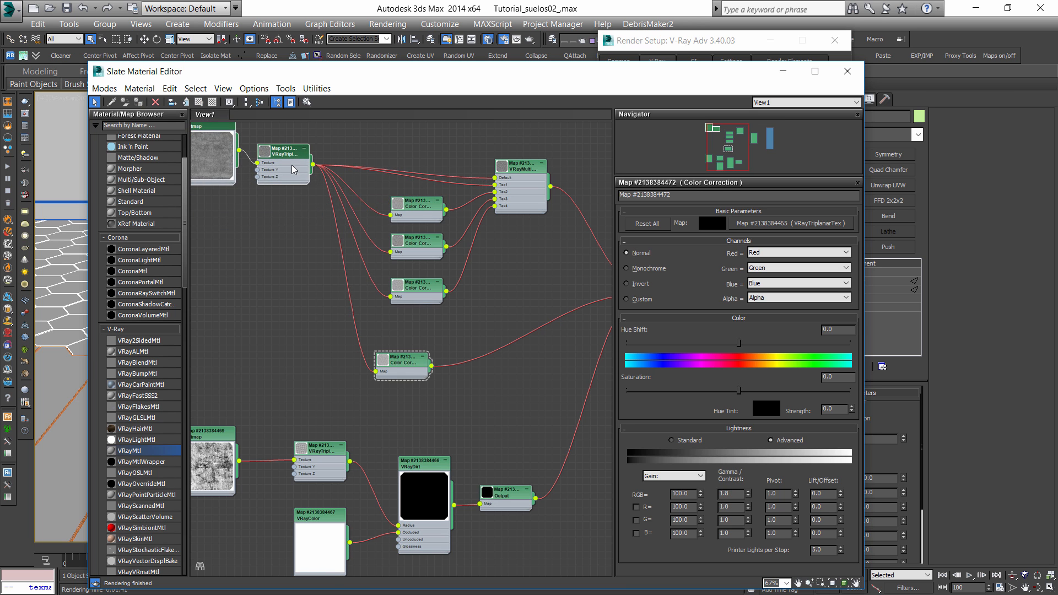
{"action": "scroll", "coordinate": [491, 285], "scroll_direction": "down", "scroll_amount": 5}
{"action": "left_click_drag", "start_coordinate": [432, 333], "coordinate": [442, 314]}
Adjust the placement of the Composite and VRayMtl nodes to tidy the end of the tile network.
{"action": "middle_click_drag", "start_coordinate": [595, 306], "coordinate": [465, 277]}
{"action": "scroll", "coordinate": [466, 277], "scroll_direction": "up", "scroll_amount": 1}
{"action": "scroll", "coordinate": [465, 277], "scroll_direction": "up", "scroll_amount": 3}
{"action": "left_click_drag", "start_coordinate": [464, 215], "coordinate": [467, 222]}
{"action": "left_click_drag", "start_coordinate": [588, 168], "coordinate": [588, 237]}
{"action": "middle_click_drag", "start_coordinate": [586, 275], "coordinate": [468, 277]}
{"action": "scroll", "coordinate": [468, 277], "scroll_direction": "up", "scroll_amount": 2}
{"action": "left_click_drag", "start_coordinate": [468, 277], "coordinate": [526, 289]}
{"action": "scroll", "coordinate": [468, 276], "scroll_direction": "down", "scroll_amount": 4}
{"action": "middle_click_drag", "start_coordinate": [422, 303], "coordinate": [489, 304]}
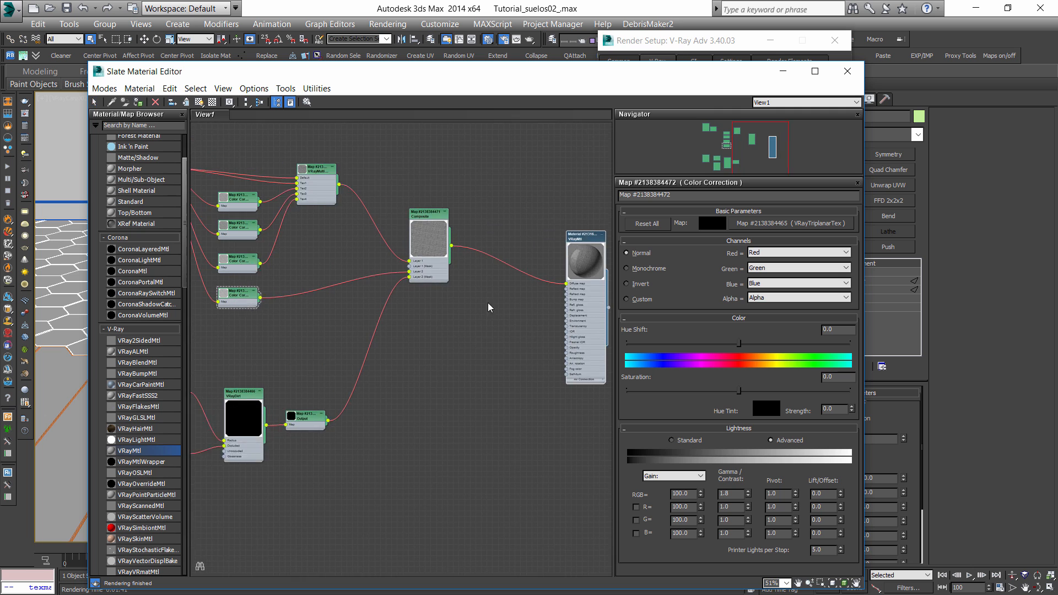
{"action": "scroll", "coordinate": [489, 304], "scroll_direction": "down", "scroll_amount": 1}
{"action": "left_click_drag", "start_coordinate": [577, 256], "coordinate": [581, 236]}
{"action": "scroll", "coordinate": [545, 284], "scroll_direction": "up", "scroll_amount": 4}
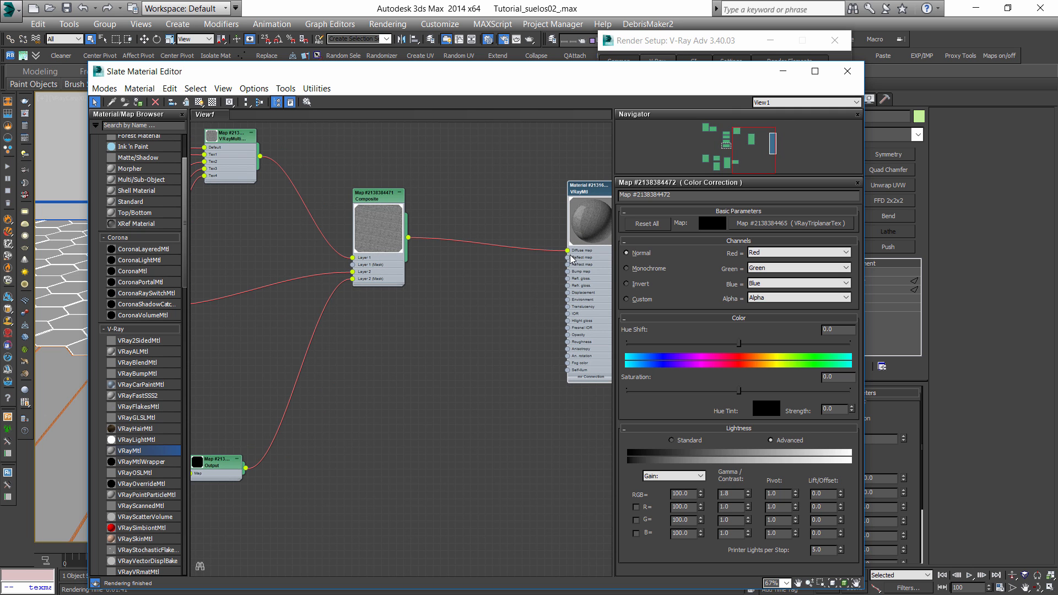
{"action": "scroll", "coordinate": [571, 263], "scroll_direction": "down", "scroll_amount": 1}
{"action": "left_click_drag", "start_coordinate": [598, 223], "coordinate": [603, 256]}
{"action": "scroll", "coordinate": [496, 348], "scroll_direction": "up", "scroll_amount": 3}
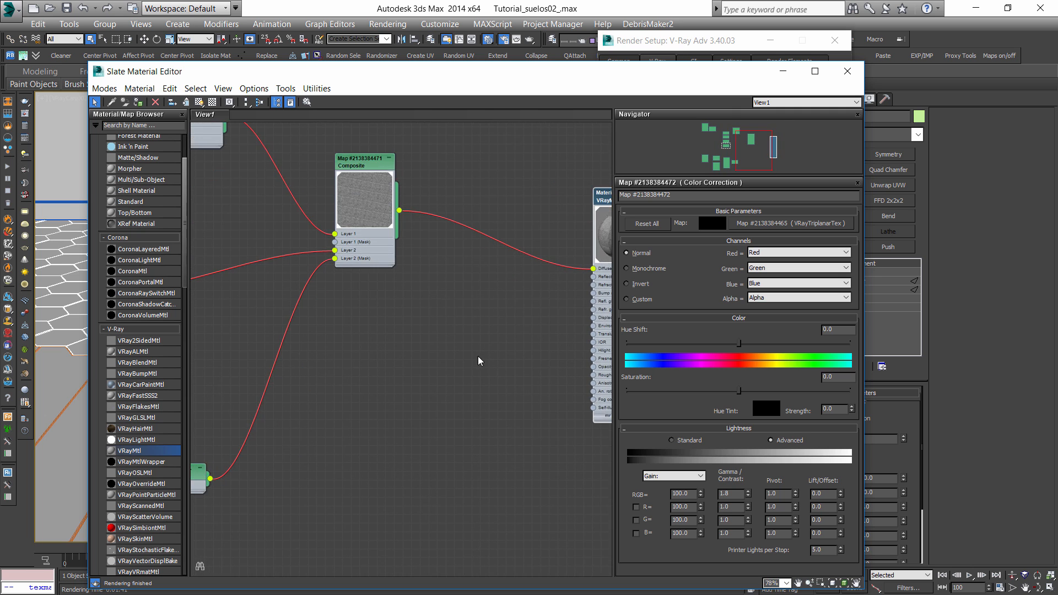
Add an Output map and place it below and between the Composite and the VRayMtl.
{"action": "scroll", "coordinate": [418, 394], "scroll_direction": "down", "scroll_amount": 4}
{"action": "right_click", "coordinate": [432, 356]}
{"action": "mouse_move", "coordinate": [473, 403]}
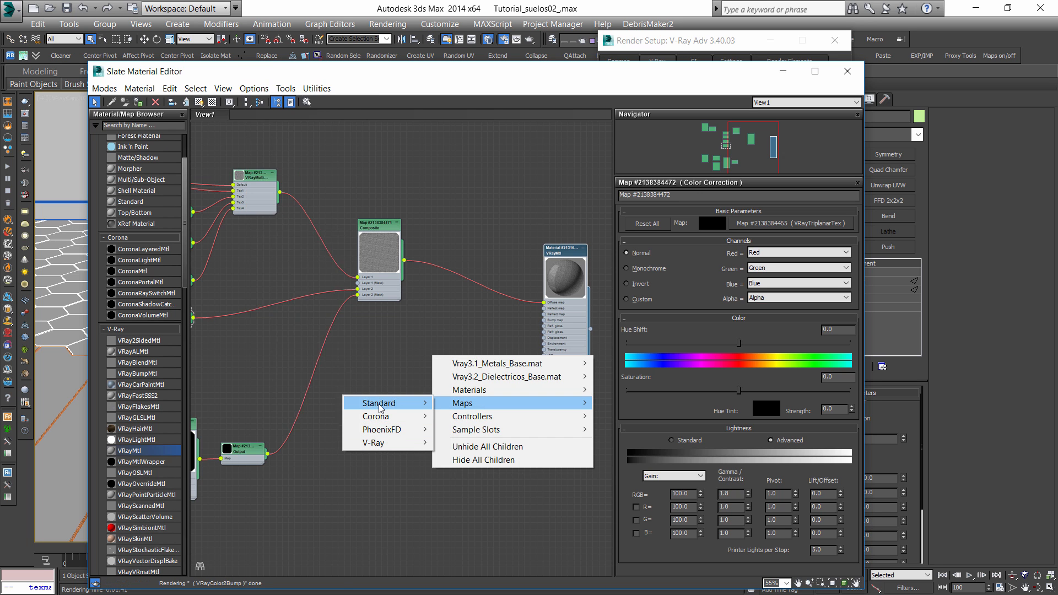
{"action": "mouse_move", "coordinate": [379, 403]}
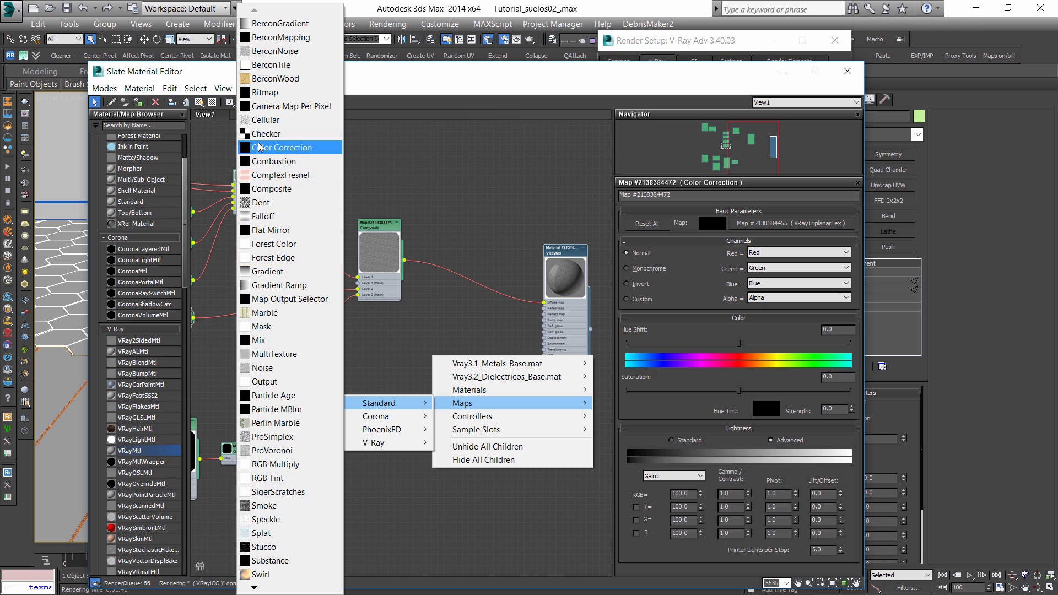
{"action": "left_click", "coordinate": [274, 384]}
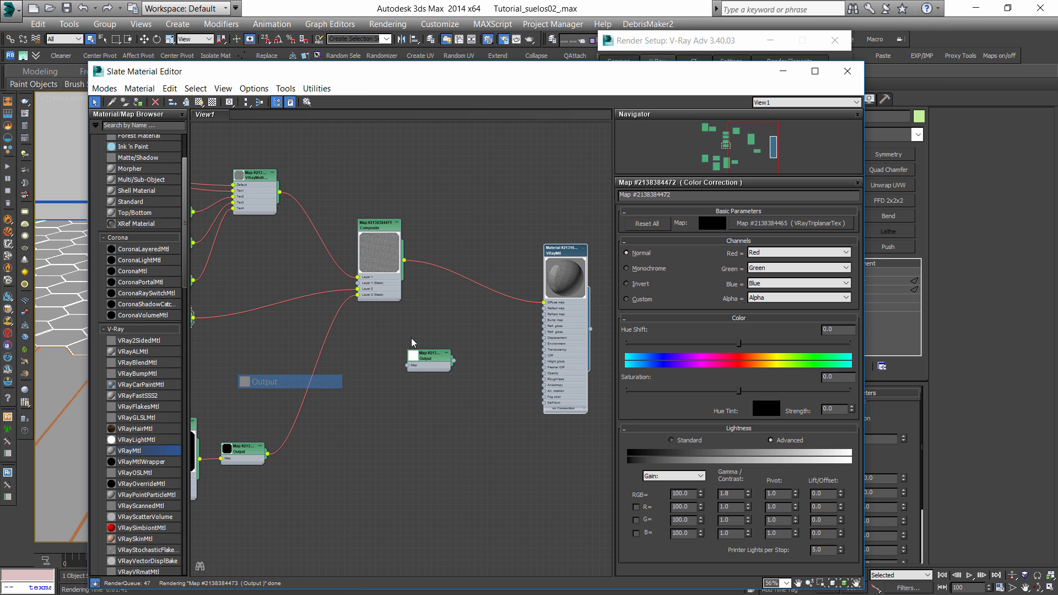
{"action": "scroll", "coordinate": [428, 337], "scroll_direction": "up", "scroll_amount": 4}
{"action": "scroll", "coordinate": [434, 378], "scroll_direction": "down", "scroll_amount": 3}
{"action": "mouse_move", "coordinate": [414, 370]}
{"action": "middle_mouse_down"}
{"action": "mouse_move", "coordinate": [467, 365]}
{"action": "mouse_move", "coordinate": [430, 358]}
{"action": "middle_mouse_up"}
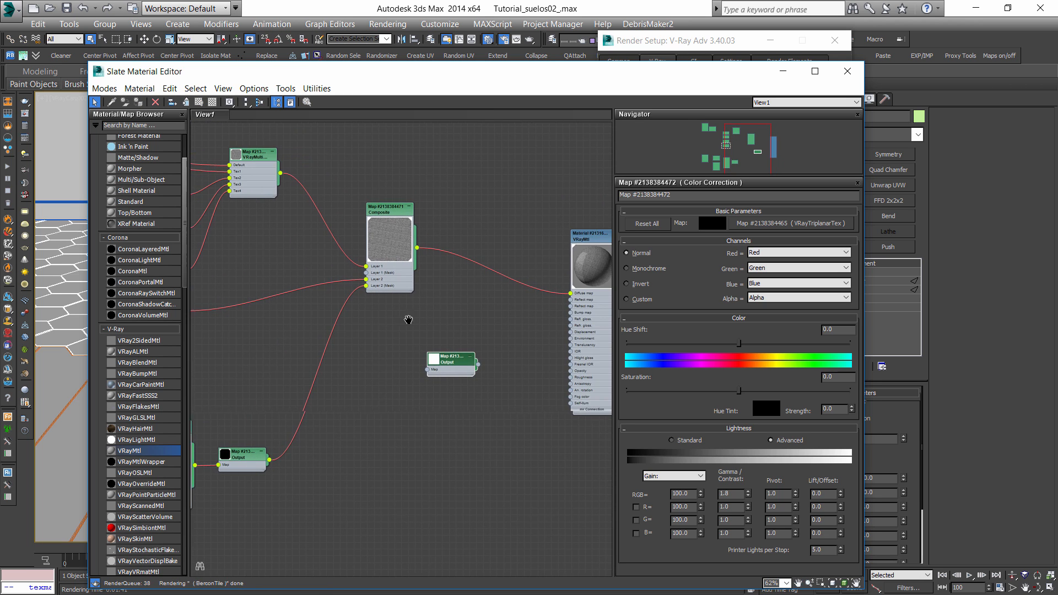
{"action": "scroll", "coordinate": [306, 191], "scroll_direction": "up", "scroll_amount": 1}
{"action": "left_click_drag", "start_coordinate": [462, 383], "coordinate": [477, 382]}
{"action": "scroll", "coordinate": [418, 253], "scroll_direction": "up", "scroll_amount": 1}
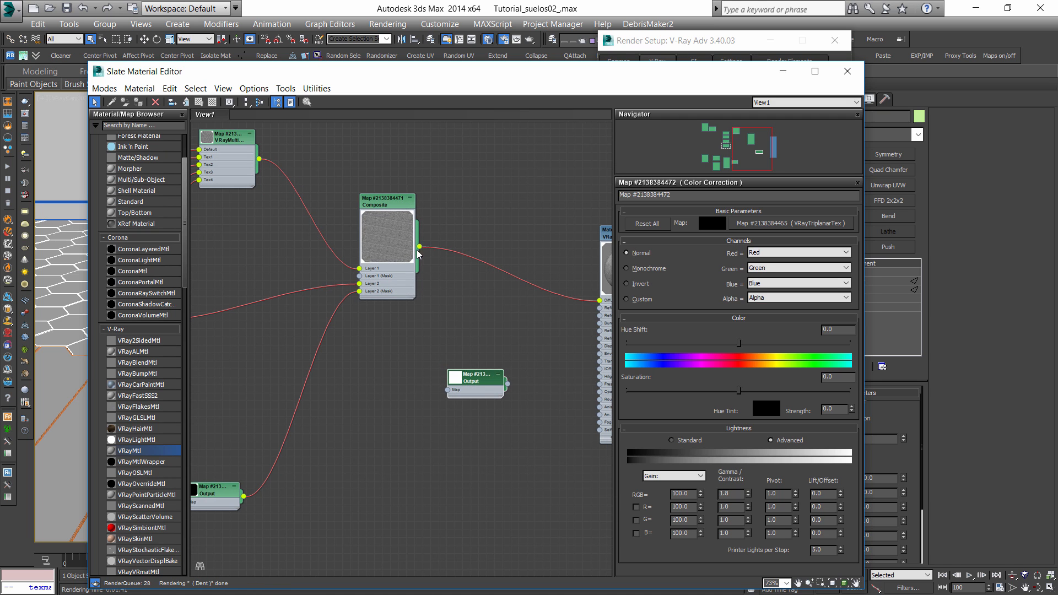
Connect the Composite to the new Output map, expand its preview, and connect it to the material's Refl. gloss.
{"action": "left_click_drag", "start_coordinate": [420, 247], "coordinate": [453, 394]}
{"action": "double_click", "coordinate": [457, 378]}
{"action": "middle_click_drag", "start_coordinate": [526, 413], "coordinate": [364, 381]}
{"action": "scroll", "coordinate": [363, 381], "scroll_direction": "up", "scroll_amount": 3}
{"action": "left_click_drag", "start_coordinate": [337, 378], "coordinate": [457, 274]}
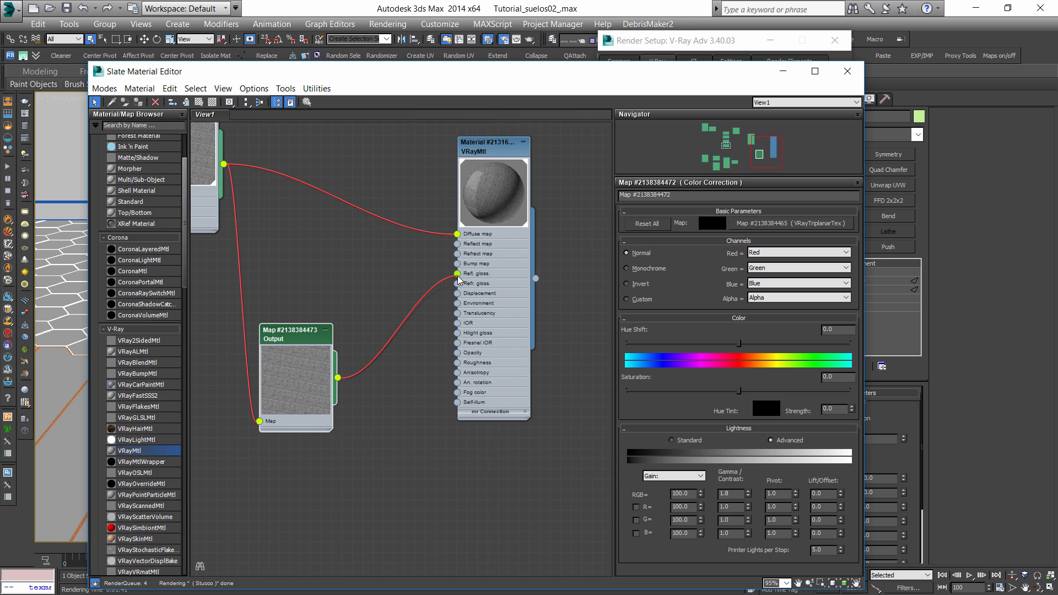
Duplicate the wood material's Falloff map with its two VRayColor maps and place the copies above that material.
{"action": "scroll", "coordinate": [451, 357], "scroll_direction": "down", "scroll_amount": 5}
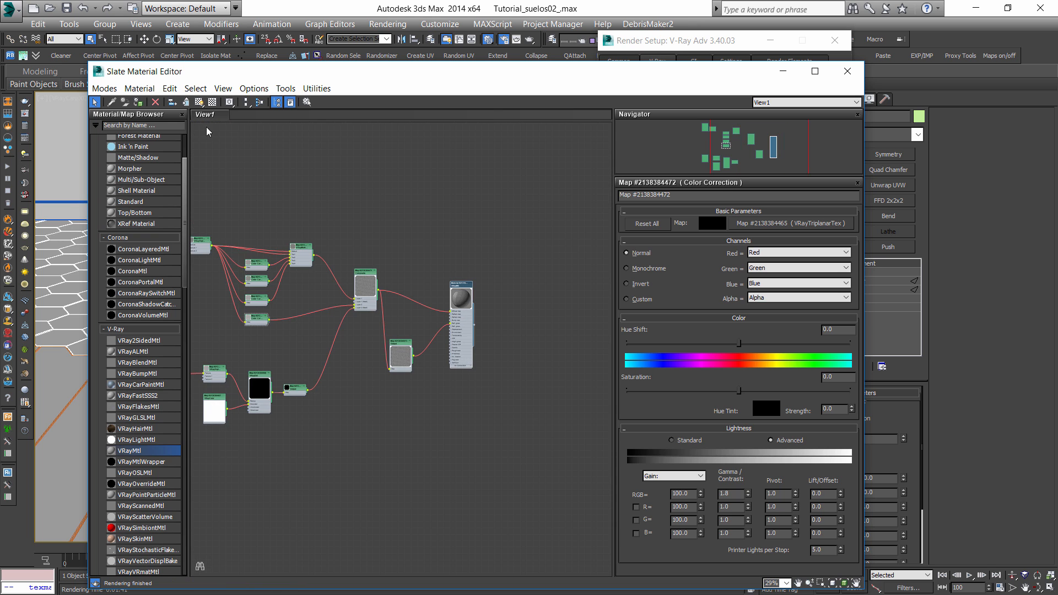
{"action": "scroll", "coordinate": [417, 341], "scroll_direction": "down", "scroll_amount": 1}
{"action": "middle_click_drag", "start_coordinate": [417, 342], "coordinate": [368, 185]}
{"action": "left_click", "coordinate": [109, 105]}
{"action": "left_click", "coordinate": [47, 370]}
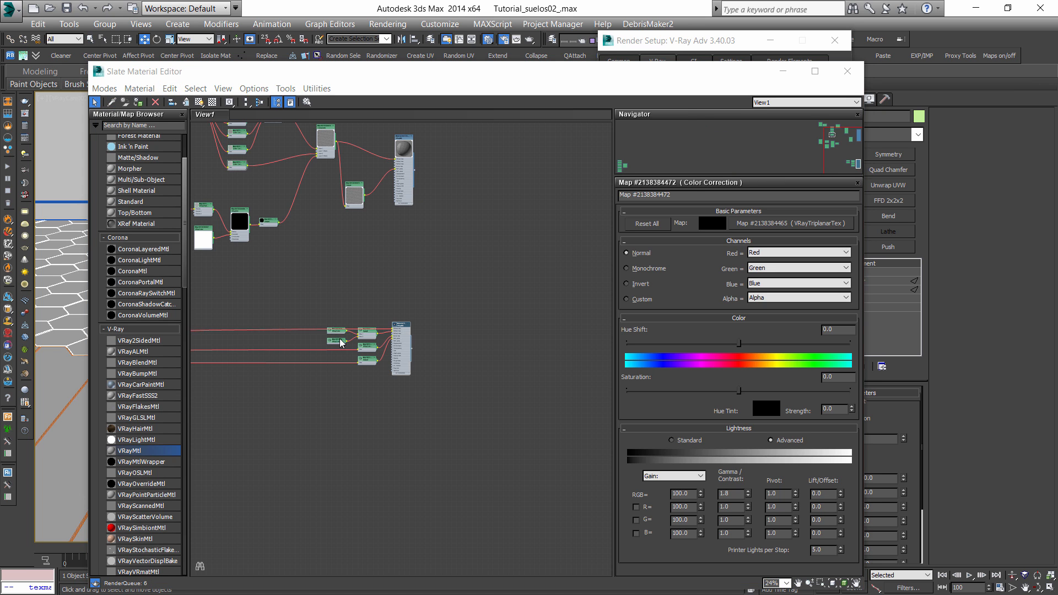
{"action": "scroll", "coordinate": [360, 343], "scroll_direction": "up", "scroll_amount": 4}
{"action": "scroll", "coordinate": [373, 340], "scroll_direction": "down", "scroll_amount": 9}
{"action": "middle_click_drag", "start_coordinate": [373, 340], "coordinate": [517, 356]}
{"action": "scroll", "coordinate": [389, 358], "scroll_direction": "down", "scroll_amount": 2}
{"action": "middle_click_drag", "start_coordinate": [247, 375], "coordinate": [286, 372]}
{"action": "scroll", "coordinate": [286, 367], "scroll_direction": "up", "scroll_amount": 3}
{"action": "scroll", "coordinate": [527, 349], "scroll_direction": "up", "scroll_amount": 3}
{"action": "middle_click_drag", "start_coordinate": [526, 349], "coordinate": [222, 372]}
{"action": "scroll", "coordinate": [404, 362], "scroll_direction": "up", "scroll_amount": 3}
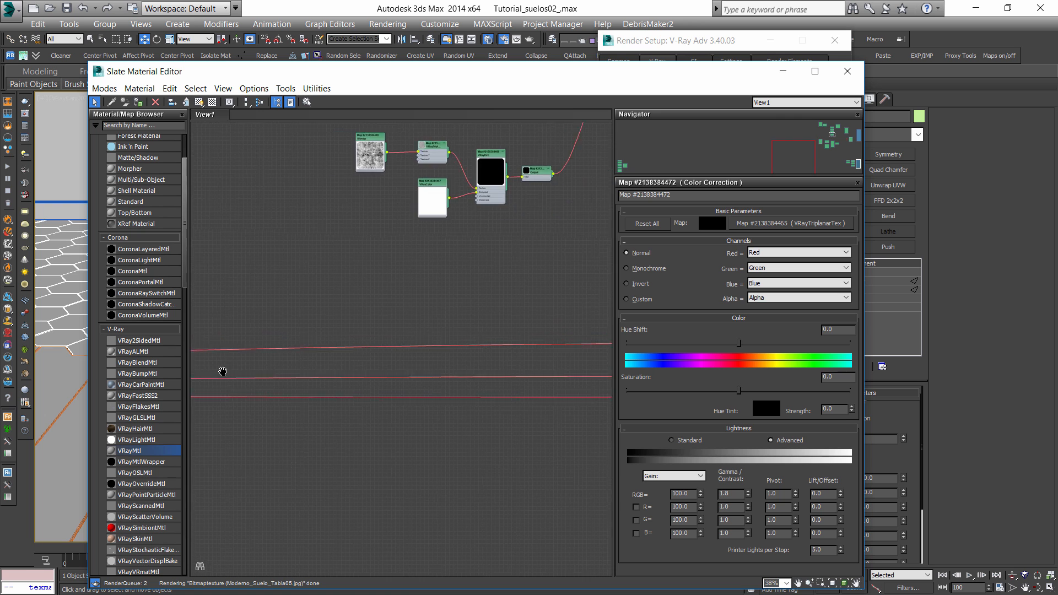
{"action": "middle_click_drag", "start_coordinate": [573, 365], "coordinate": [394, 372]}
{"action": "scroll", "coordinate": [394, 371], "scroll_direction": "up", "scroll_amount": 1}
{"action": "left_click_drag", "start_coordinate": [241, 311], "coordinate": [349, 378]}
{"action": "left_click_drag", "start_coordinate": [338, 361], "coordinate": [351, 193], "text": "shift"}
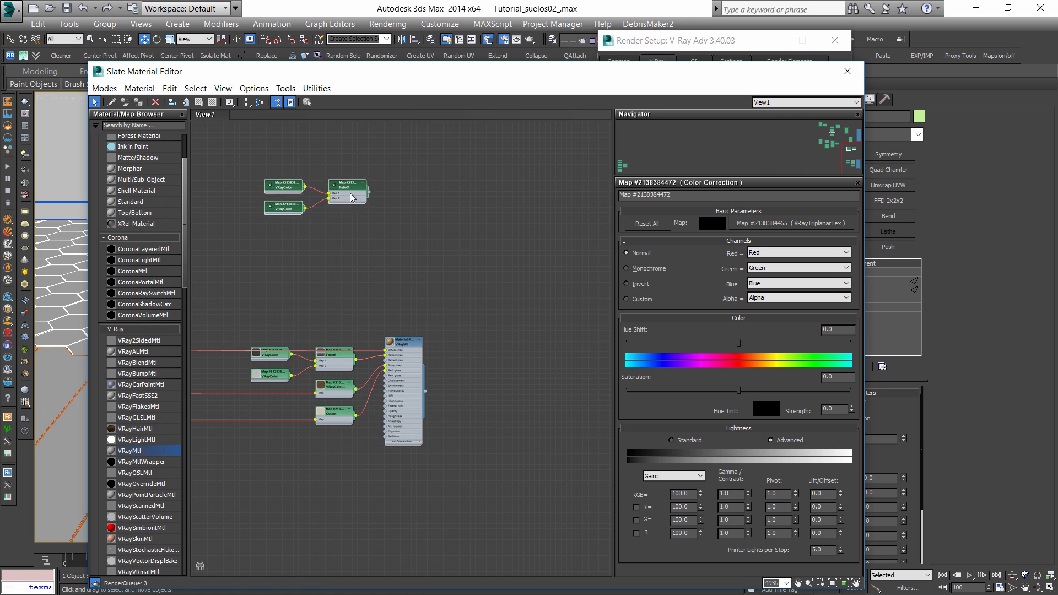
Move the copied Falloff and its two VRayColor maps between the tile Composite and VRayMtl, and connect the Falloff to Reflect map.
{"action": "middle_click_drag", "start_coordinate": [356, 213], "coordinate": [497, 394]}
{"action": "scroll", "coordinate": [497, 392], "scroll_direction": "down", "scroll_amount": 1}
{"action": "left_click_drag", "start_coordinate": [528, 425], "coordinate": [388, 355]}
{"action": "mouse_move", "coordinate": [483, 378]}
{"action": "left_mouse_down"}
{"action": "mouse_move", "coordinate": [473, 246]}
{"action": "mouse_move", "coordinate": [463, 241]}
{"action": "left_mouse_up"}
{"action": "scroll", "coordinate": [509, 244], "scroll_direction": "up", "scroll_amount": 2}
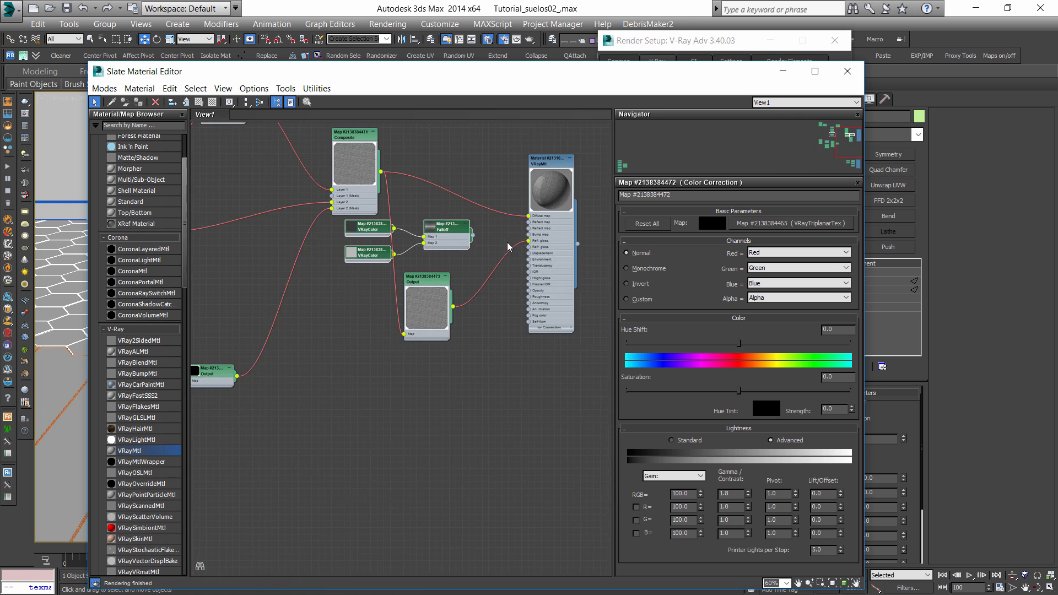
{"action": "scroll", "coordinate": [508, 247], "scroll_direction": "up", "scroll_amount": 1}
{"action": "scroll", "coordinate": [527, 226], "scroll_direction": "up", "scroll_amount": 3}
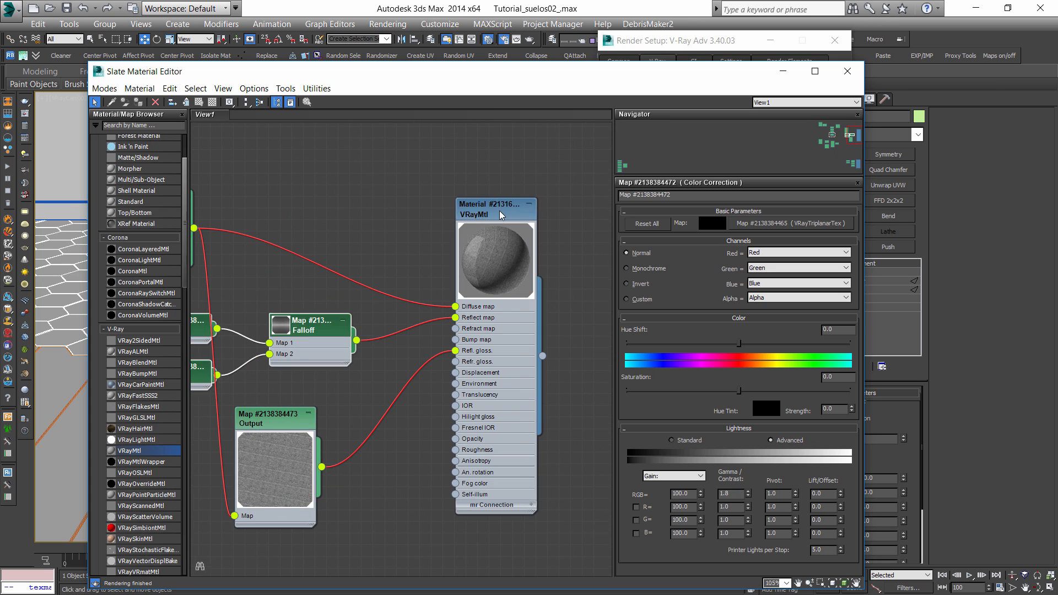
Turn off Fresnel reflections in the tile VRayMtl and set its BRDF to Microfacet GTR (GGX).
{"action": "right_click", "coordinate": [504, 212]}
{"action": "left_click", "coordinate": [779, 264]}
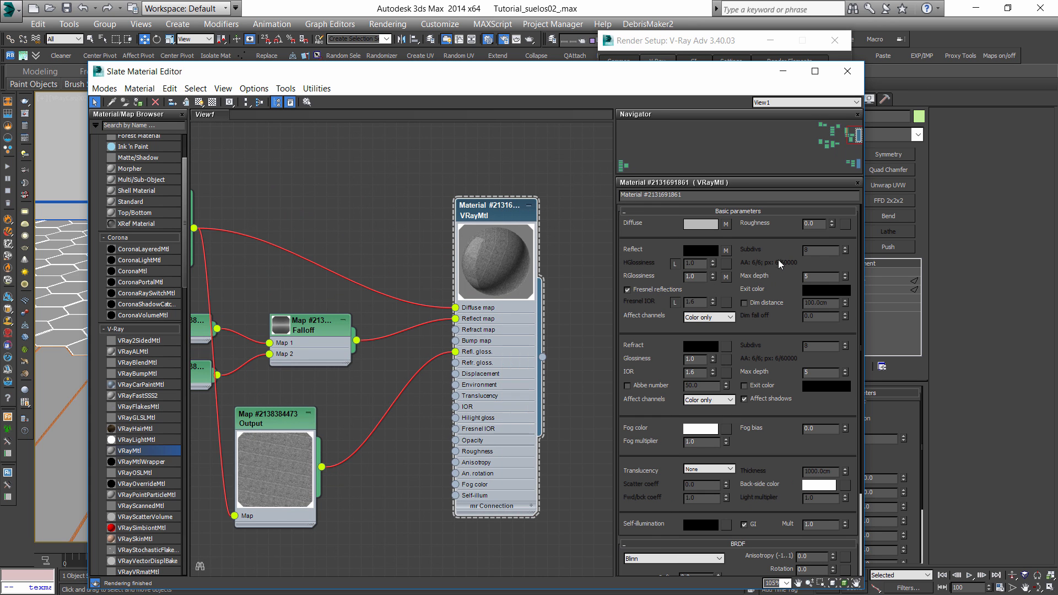
{"action": "left_click", "coordinate": [653, 290]}
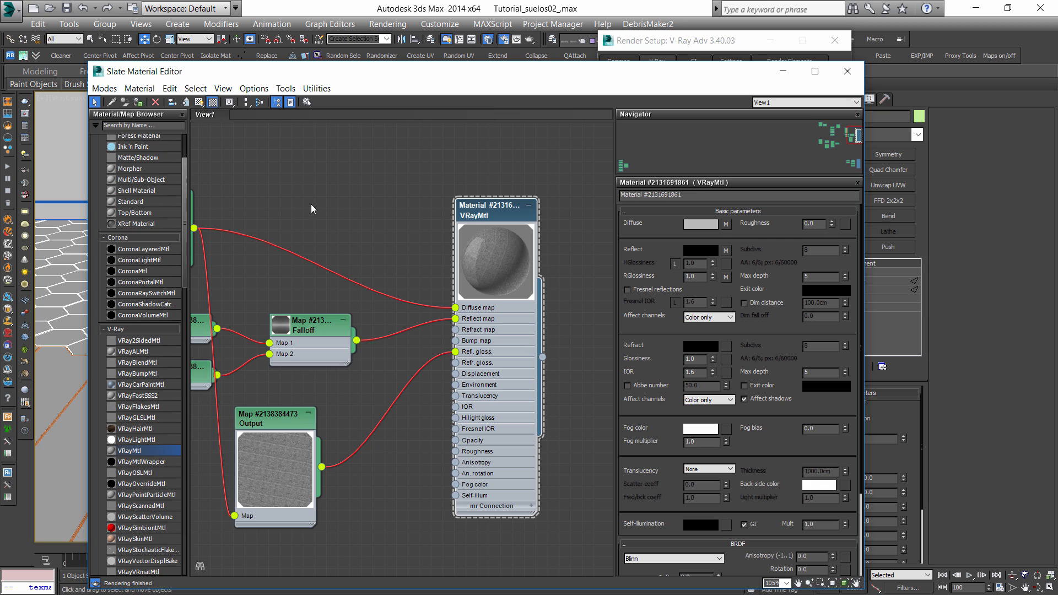
{"action": "left_click", "coordinate": [673, 559]}
{"action": "left_click", "coordinate": [673, 587]}
Brighten the glossiness Output map by raising the dark end of its color map curve.
{"action": "middle_click_drag", "start_coordinate": [439, 387], "coordinate": [498, 326]}
{"action": "double_click", "coordinate": [328, 361]}
{"action": "left_click", "coordinate": [622, 334]}
{"action": "left_click_drag", "start_coordinate": [640, 480], "coordinate": [642, 435]}
Set the rgb multiplier to 0.7 on the VRayColor feeding Map 2 of the tile material's Falloff.
{"action": "double_click", "coordinate": [365, 265]}
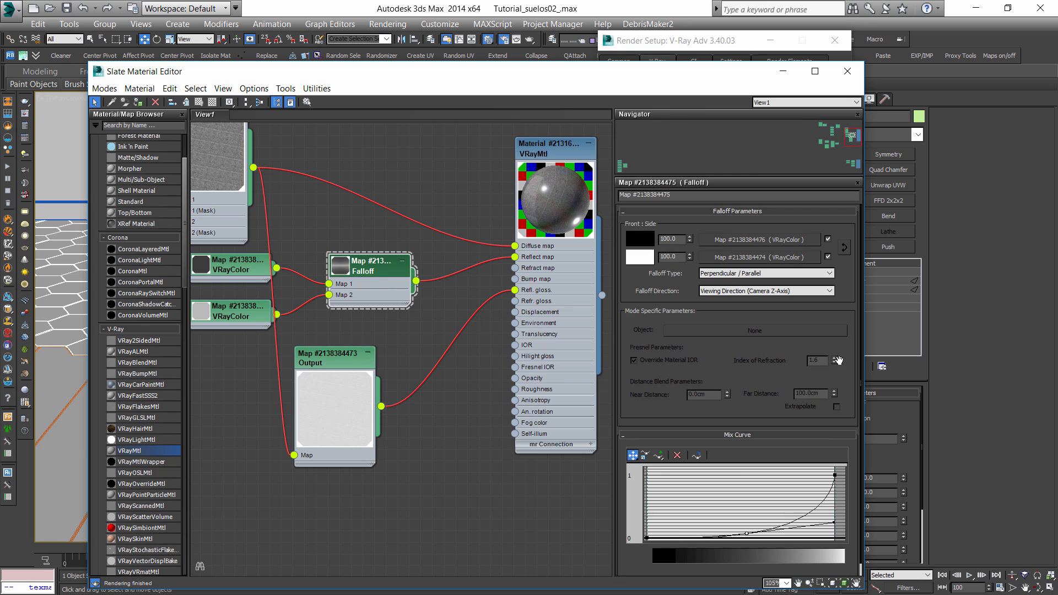
{"action": "right_click", "coordinate": [222, 314]}
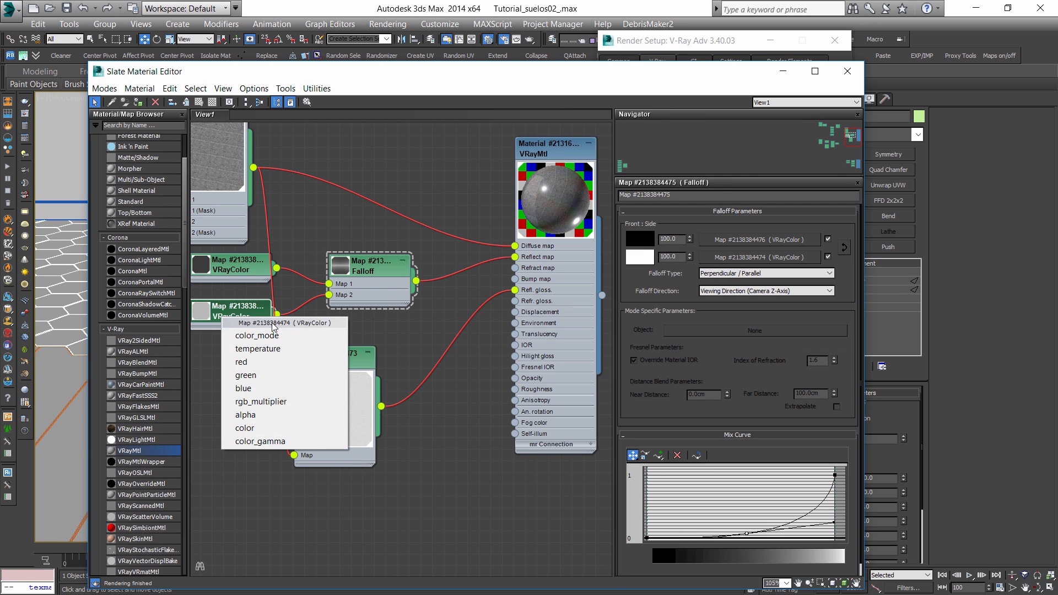
{"action": "double_click", "coordinate": [255, 308]}
{"action": "double_click", "coordinate": [821, 294]}
{"action": "type", "text": "0.7"}
{"action": "key", "text": "Return"}
{"action": "left_click", "coordinate": [454, 481]}
Adjust the node layout around the tile material's end and test-render the selected region of the hexagonal floor.
{"action": "middle_click_drag", "start_coordinate": [289, 275], "coordinate": [397, 267]}
{"action": "scroll", "coordinate": [397, 267], "scroll_direction": "down", "scroll_amount": 1}
{"action": "middle_click_drag", "start_coordinate": [579, 160], "coordinate": [424, 267]}
{"action": "scroll", "coordinate": [483, 259], "scroll_direction": "up", "scroll_amount": 1}
{"action": "left_click_drag", "start_coordinate": [472, 261], "coordinate": [488, 239]}
{"action": "scroll", "coordinate": [473, 179], "scroll_direction": "down", "scroll_amount": 1}
{"action": "scroll", "coordinate": [534, 229], "scroll_direction": "down", "scroll_amount": 5}
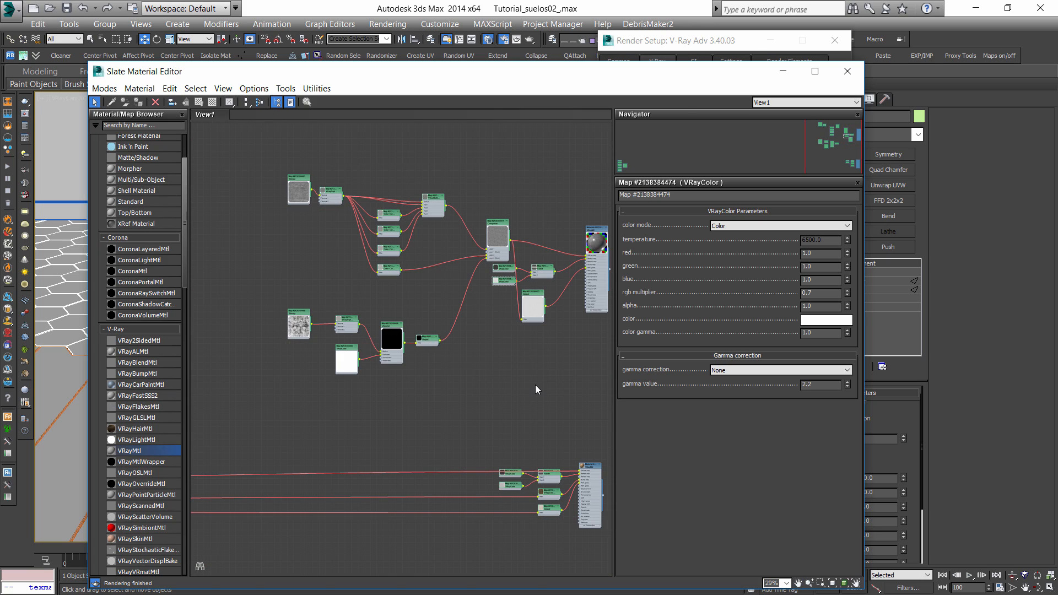
{"action": "key", "text": "shift+q"}
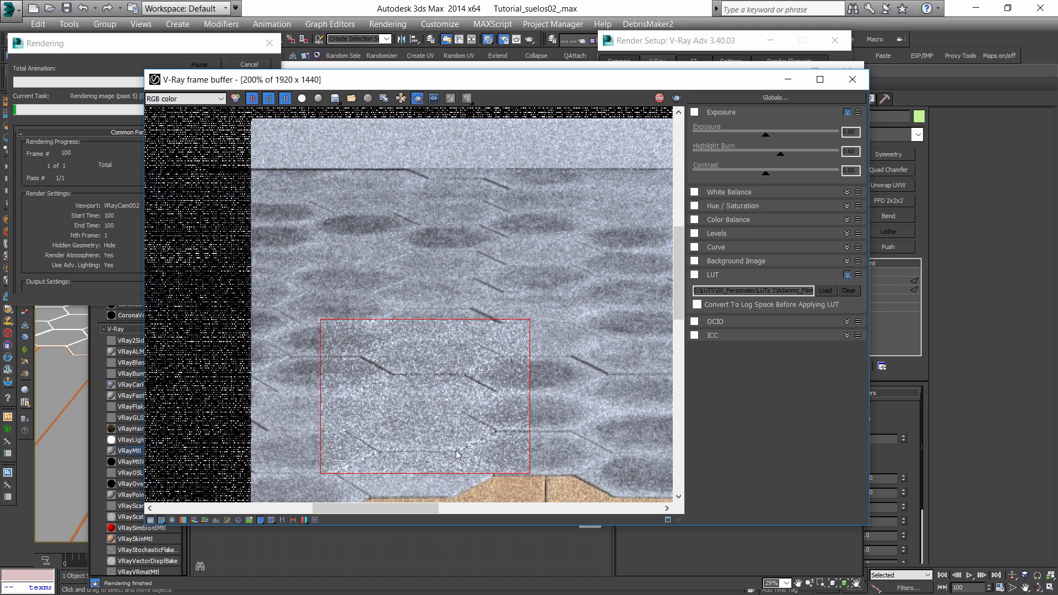
{"action": "middle_click_drag", "start_coordinate": [455, 451], "coordinate": [474, 393]}
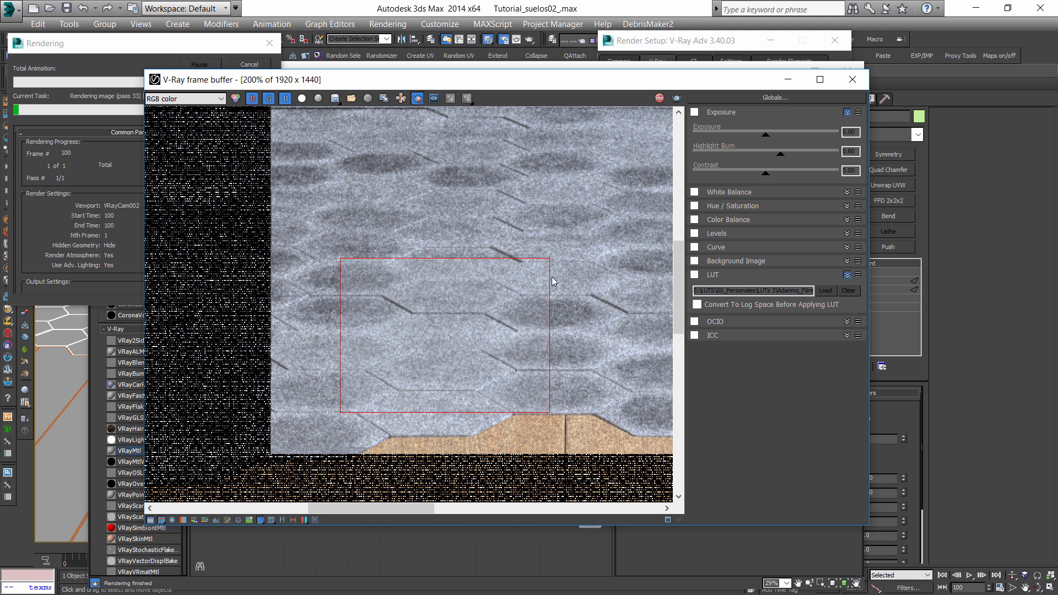
Examine the tile render in the VRayDiffuseFilter, VRayReflection and VRaySpecular channels, returning to RGB color.
{"action": "left_click", "coordinate": [201, 99]}
{"action": "left_click", "coordinate": [185, 131]}
{"action": "left_click", "coordinate": [202, 99]}
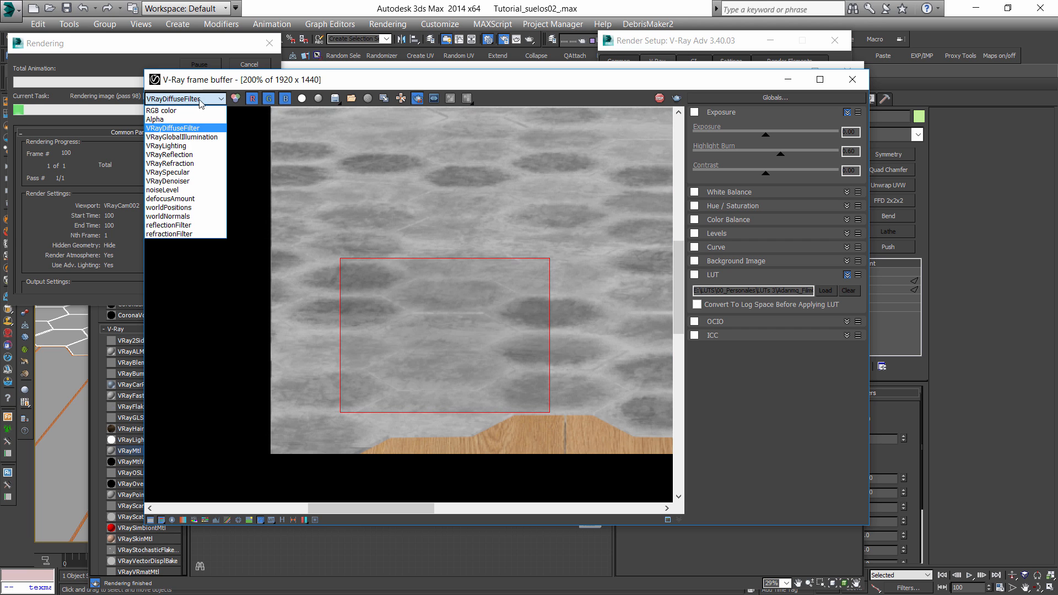
{"action": "left_click", "coordinate": [189, 156]}
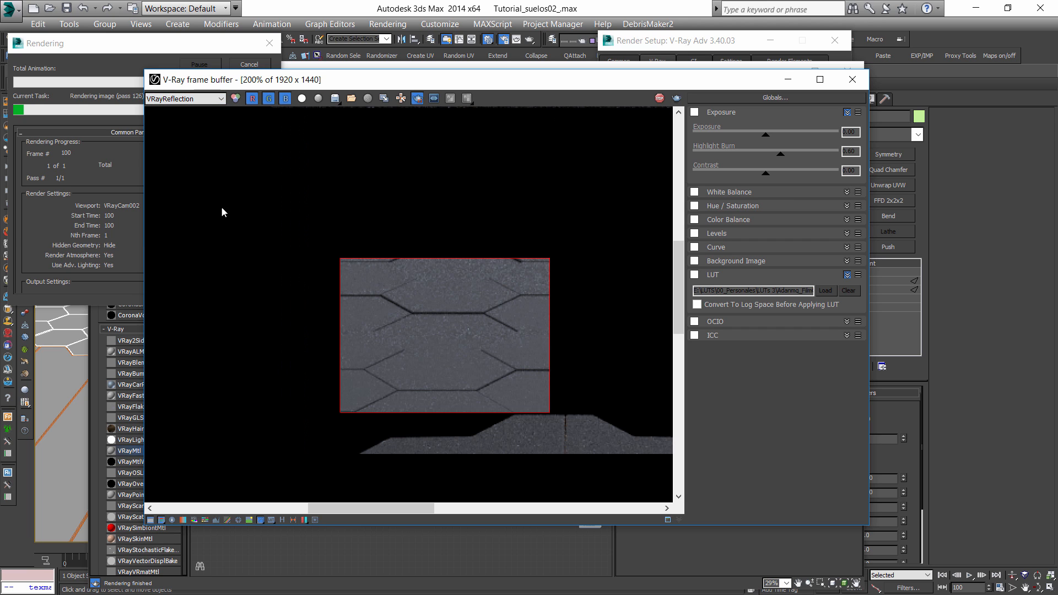
{"action": "left_click", "coordinate": [219, 98]}
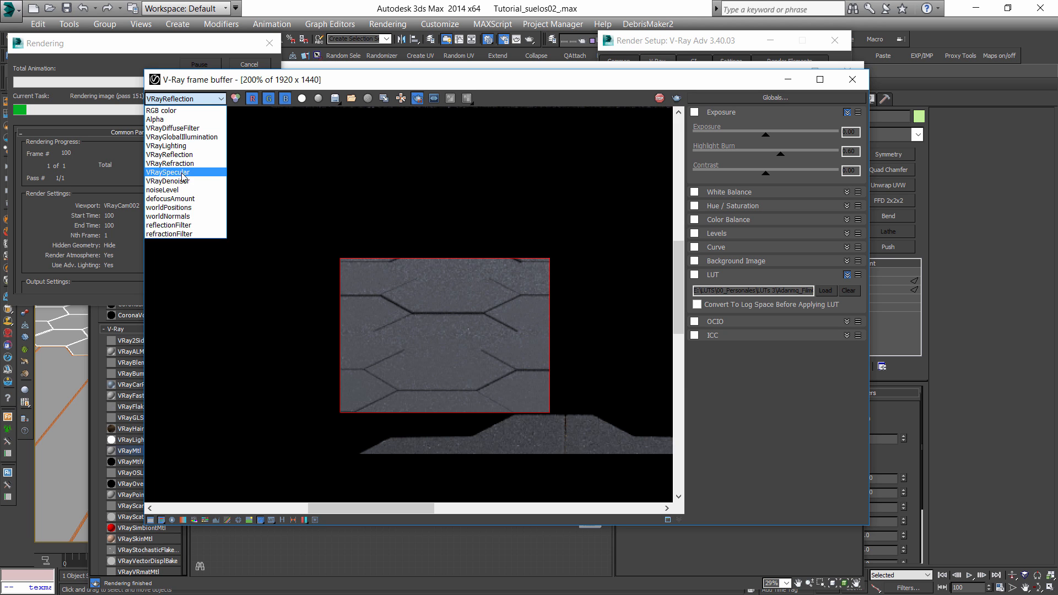
{"action": "left_click", "coordinate": [182, 172]}
{"action": "left_click", "coordinate": [190, 98]}
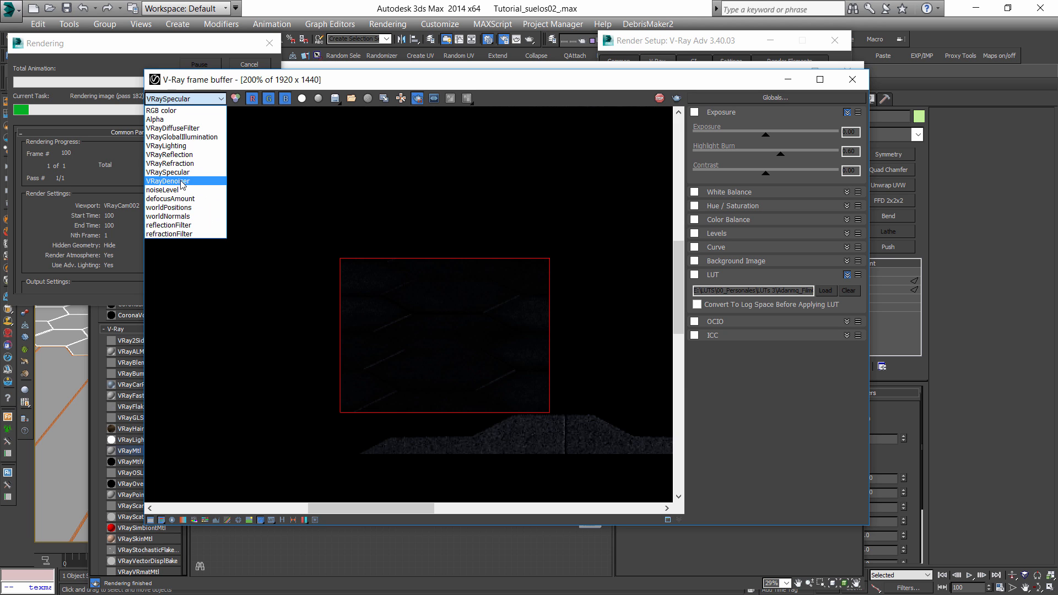
{"action": "left_click", "coordinate": [177, 117]}
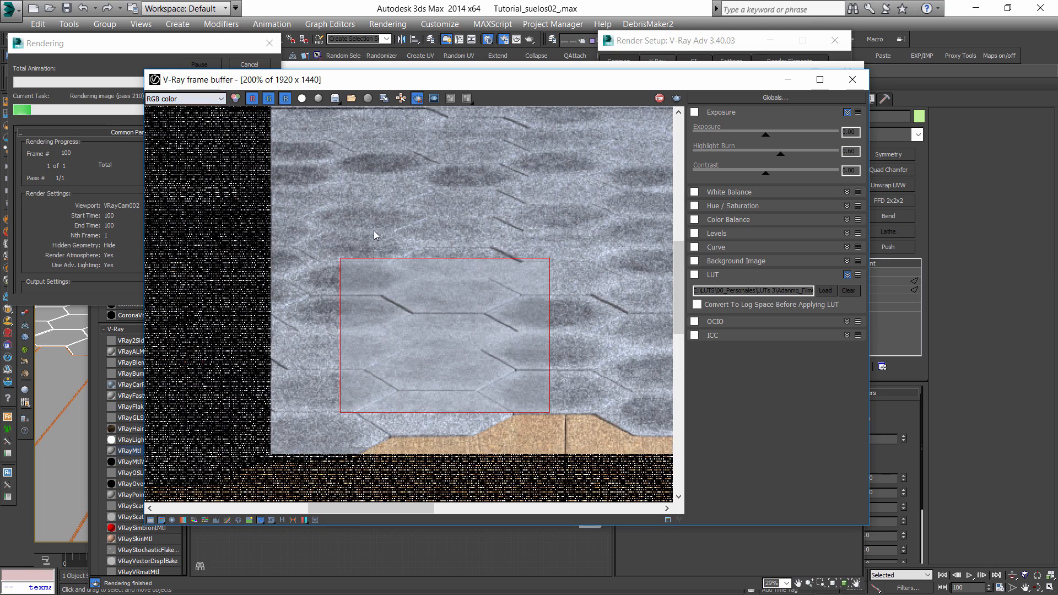
{"action": "scroll", "coordinate": [509, 339], "scroll_direction": "down", "scroll_amount": 1}
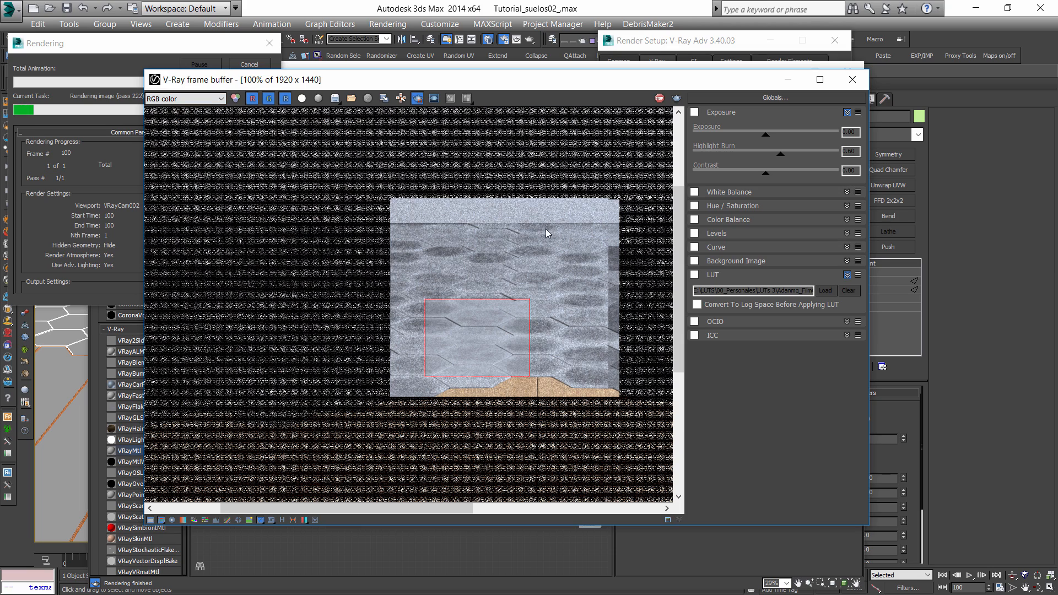
Stop the render and close the frame buffer, the material editor and the Render Setup window.
{"action": "left_click", "coordinate": [660, 99]}
{"action": "left_click", "coordinate": [853, 80]}
{"action": "left_click", "coordinate": [849, 71]}
{"action": "left_click", "coordinate": [835, 40]}
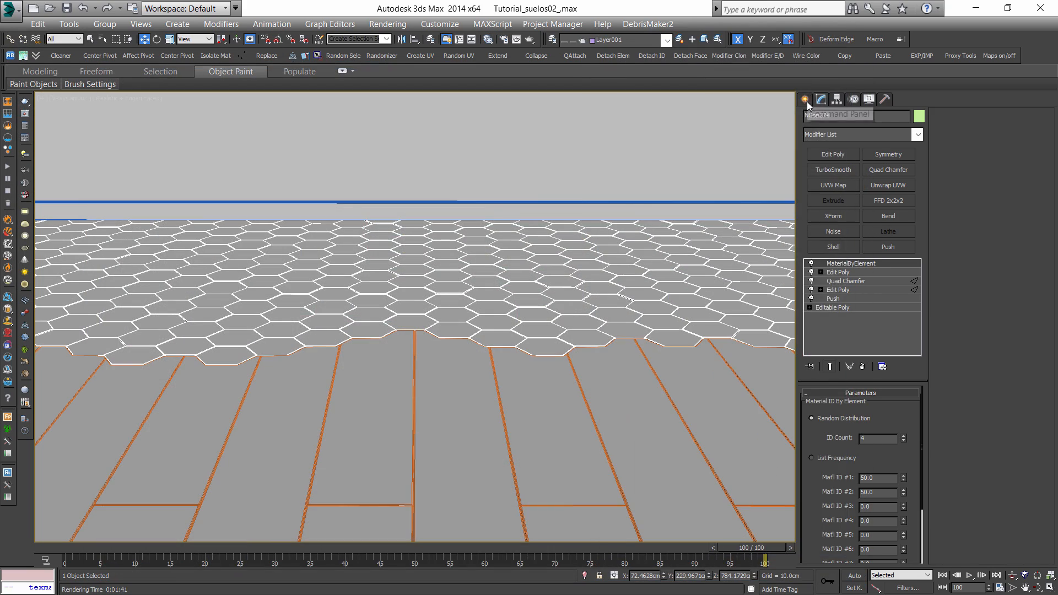
Create a teapot with AutoGrid on the hexagonal tiles and set its radius to 16 cm.
{"action": "left_click", "coordinate": [805, 100]}
{"action": "left_click", "coordinate": [810, 119]}
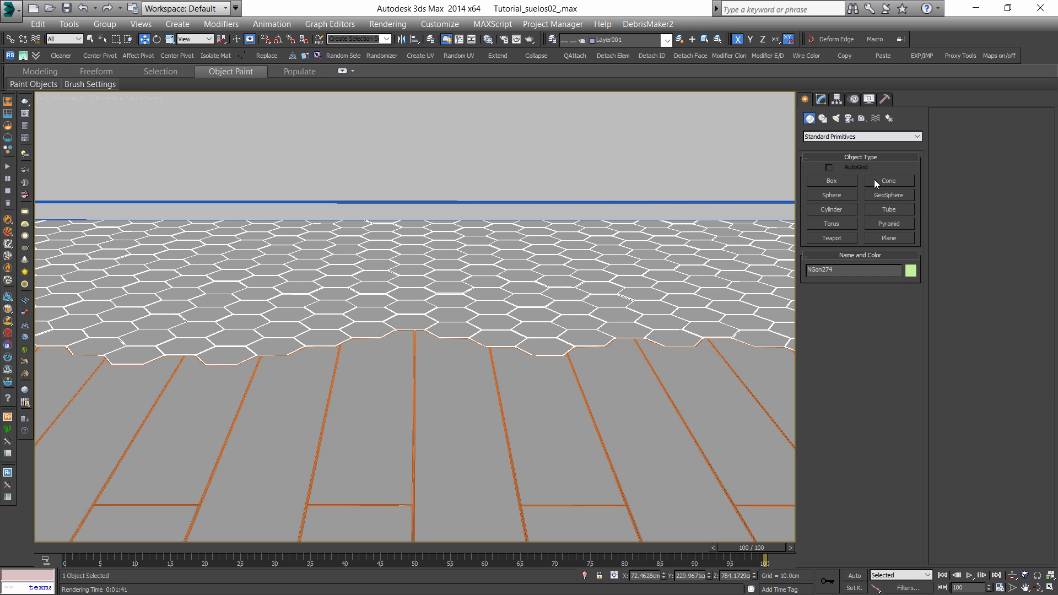
{"action": "left_click", "coordinate": [830, 238]}
{"action": "left_click", "coordinate": [849, 168]}
{"action": "left_click_drag", "start_coordinate": [367, 298], "coordinate": [389, 314]}
{"action": "left_click_drag", "start_coordinate": [888, 354], "coordinate": [732, 362]}
{"action": "type", "text": "16"}
{"action": "key", "text": "Return"}
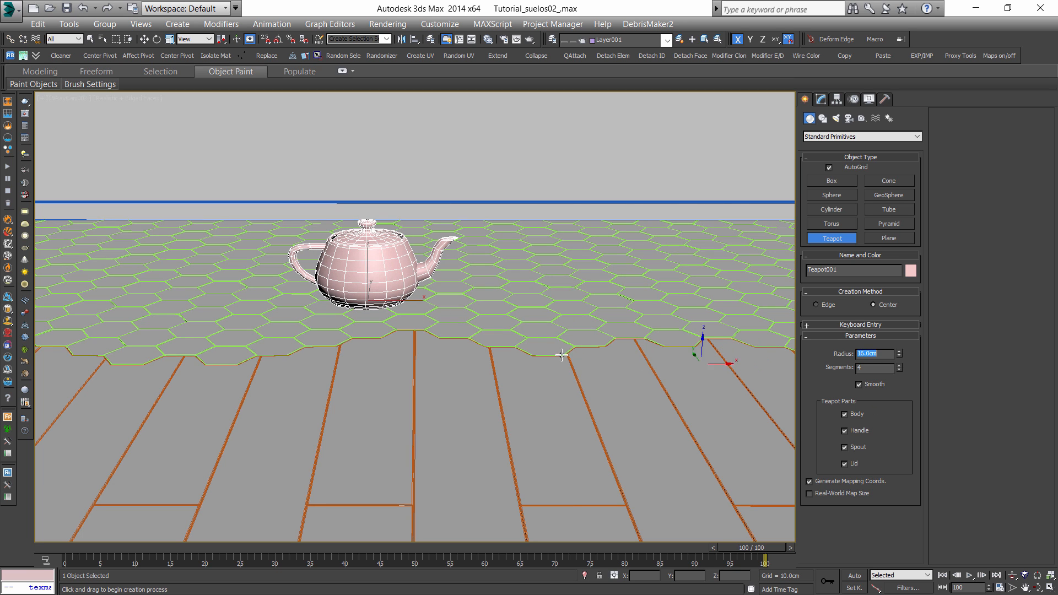
{"action": "key", "text": "w"}
Add a VRayLightMtl in an empty area of the node view and assign it to the teapot.
{"action": "key", "text": "m"}
{"action": "middle_click_drag", "start_coordinate": [333, 402], "coordinate": [178, 407]}
{"action": "scroll", "coordinate": [333, 399], "scroll_direction": "down", "scroll_amount": 4}
{"action": "left_click_drag", "start_coordinate": [128, 440], "coordinate": [368, 309]}
{"action": "scroll", "coordinate": [368, 294], "scroll_direction": "up", "scroll_amount": 5}
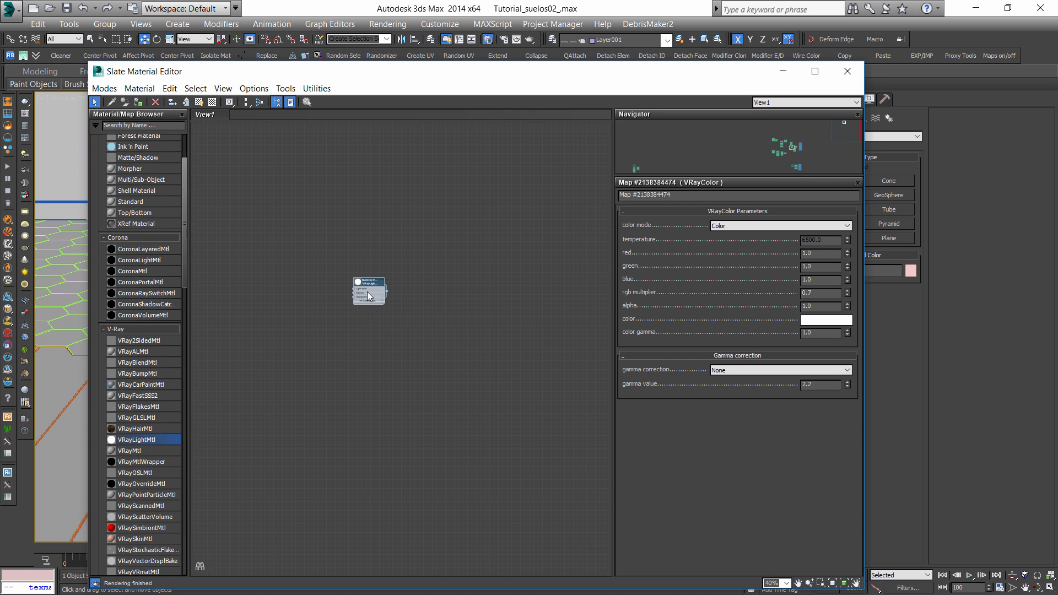
{"action": "double_click", "coordinate": [353, 271]}
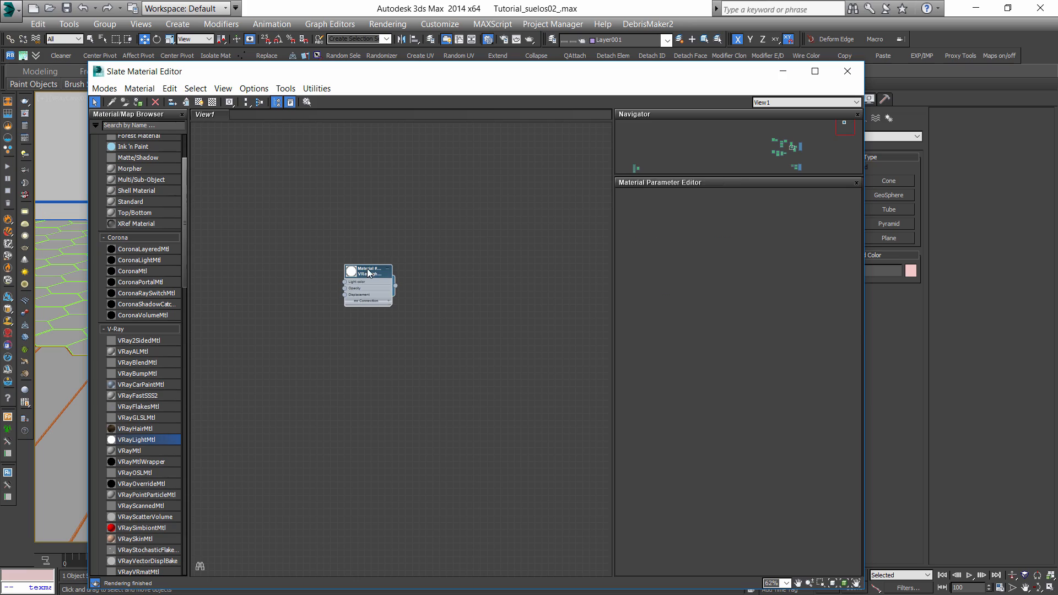
{"action": "left_click", "coordinate": [848, 71]}
Render the camera view with the render region limited to the teapot's body and the tiles beneath it.
{"action": "left_click", "coordinate": [24, 115]}
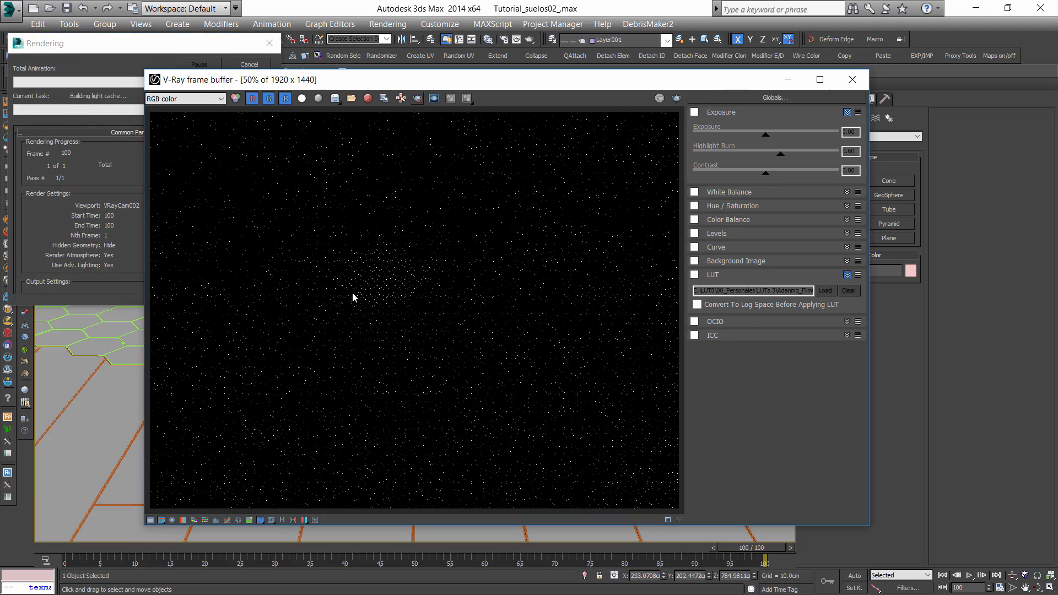
{"action": "left_click", "coordinate": [419, 100]}
{"action": "left_click_drag", "start_coordinate": [326, 260], "coordinate": [438, 329]}
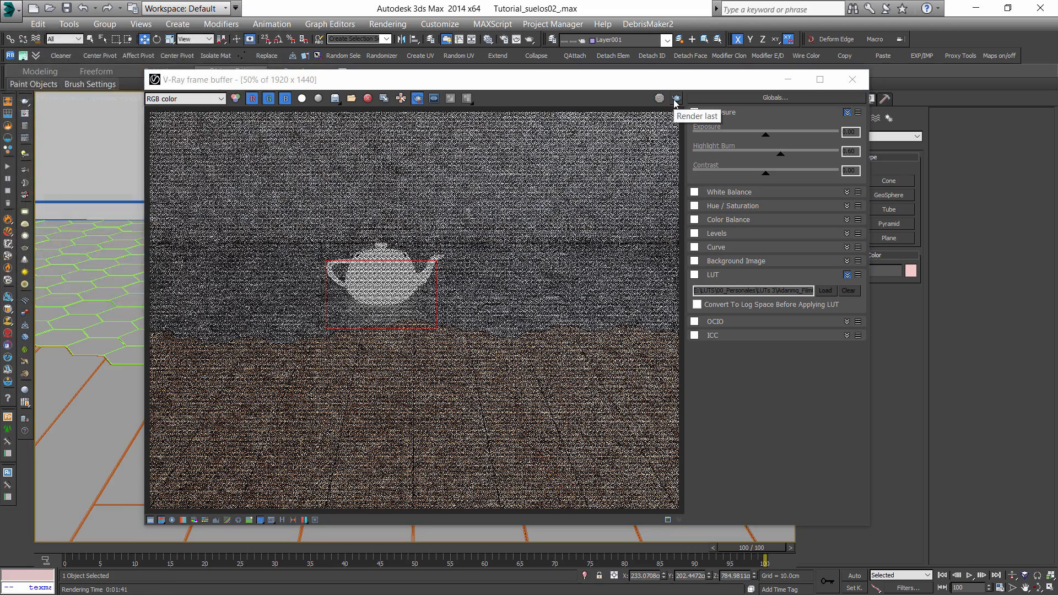
{"action": "double_click", "coordinate": [401, 318]}
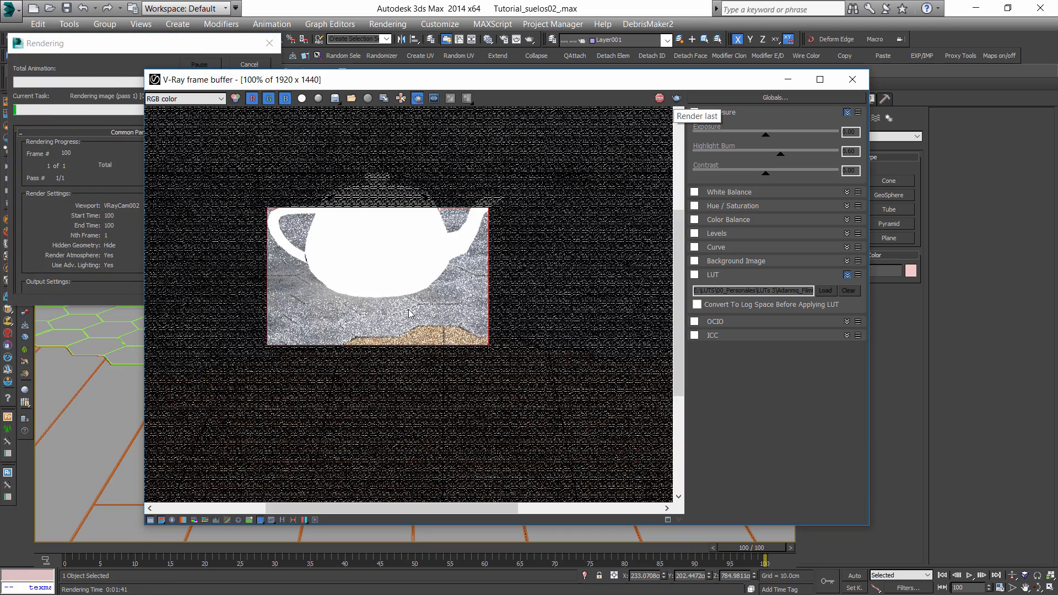
Inspect how the glowing teapot affects the surrounding tiles in the region render at different zoom levels.
{"action": "scroll", "coordinate": [402, 312], "scroll_direction": "up", "scroll_amount": 1}
{"action": "middle_click_drag", "start_coordinate": [304, 309], "coordinate": [385, 327]}
{"action": "scroll", "coordinate": [387, 326], "scroll_direction": "down", "scroll_amount": 1}
{"action": "scroll", "coordinate": [388, 331], "scroll_direction": "up", "scroll_amount": 1}
{"action": "scroll", "coordinate": [390, 332], "scroll_direction": "down", "scroll_amount": 1}
{"action": "scroll", "coordinate": [480, 334], "scroll_direction": "down", "scroll_amount": 1}
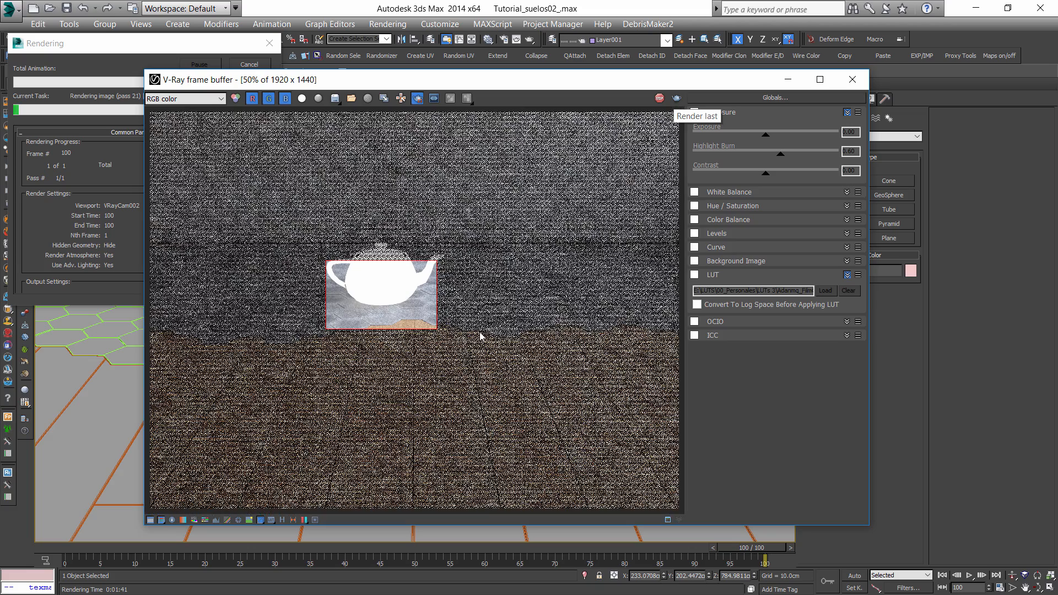
{"action": "scroll", "coordinate": [395, 333], "scroll_direction": "up", "scroll_amount": 1}
{"action": "scroll", "coordinate": [399, 296], "scroll_direction": "up", "scroll_amount": 1}
{"action": "scroll", "coordinate": [396, 296], "scroll_direction": "down", "scroll_amount": 1}
Examine the teapot's reflection on the tiles in the VRayReflection channel and return to RGB color.
{"action": "left_click", "coordinate": [187, 99]}
{"action": "left_click", "coordinate": [182, 156]}
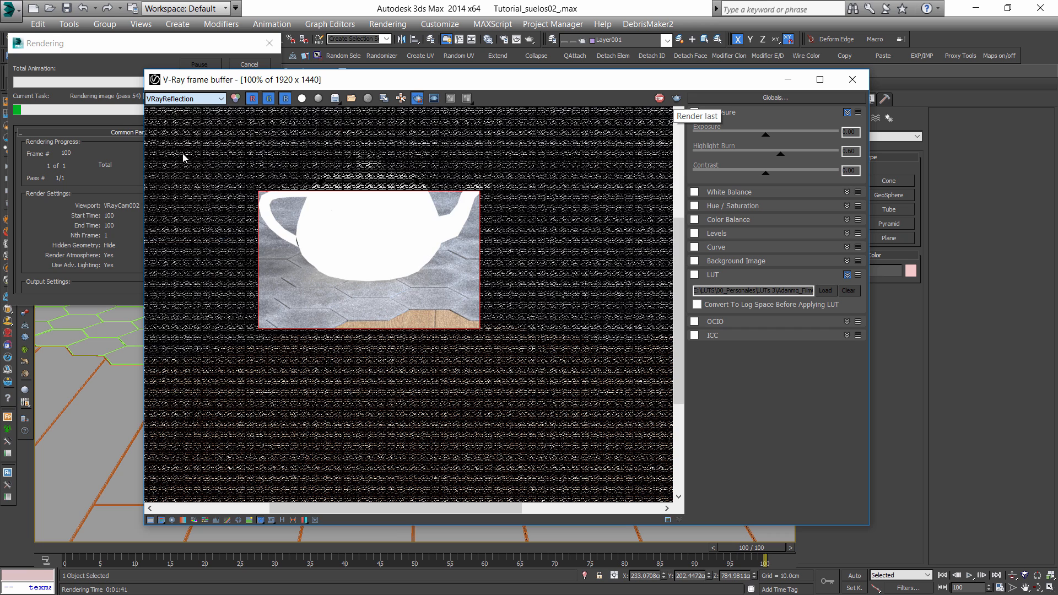
{"action": "scroll", "coordinate": [360, 292], "scroll_direction": "up", "scroll_amount": 1}
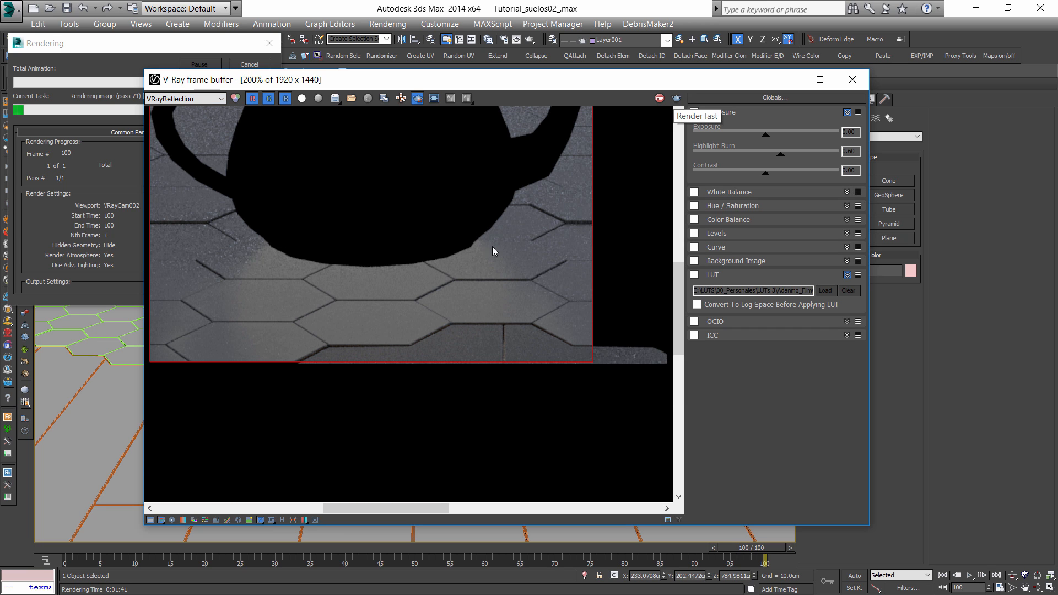
{"action": "left_click", "coordinate": [166, 54]}
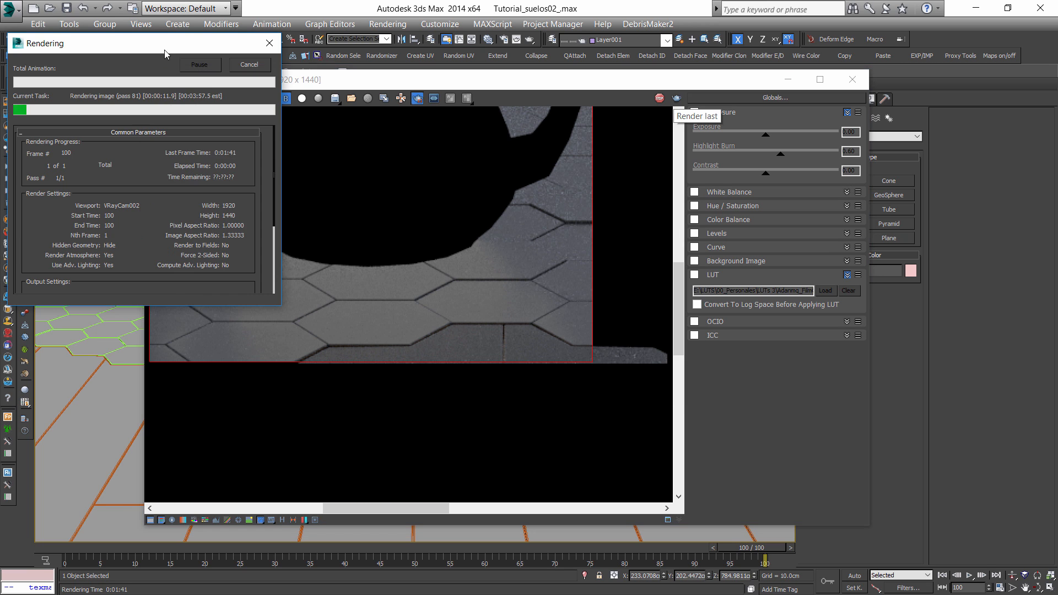
{"action": "left_click", "coordinate": [405, 208]}
{"action": "left_click", "coordinate": [187, 100]}
{"action": "left_click", "coordinate": [194, 119]}
{"action": "left_click", "coordinate": [185, 99]}
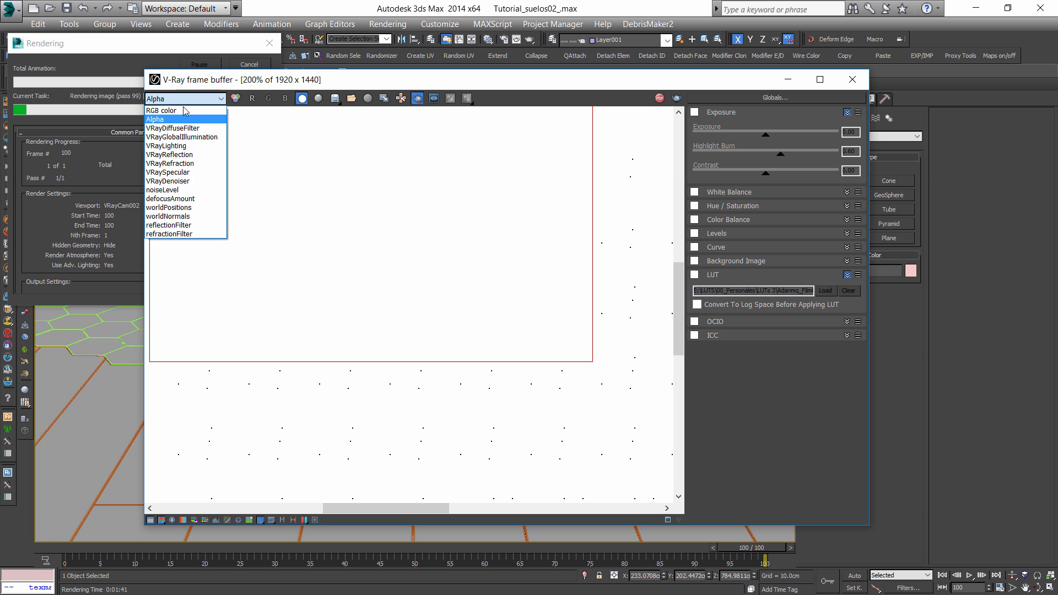
{"action": "left_click", "coordinate": [182, 109]}
Stop the teapot render and close the frame buffer.
{"action": "left_click", "coordinate": [663, 100]}
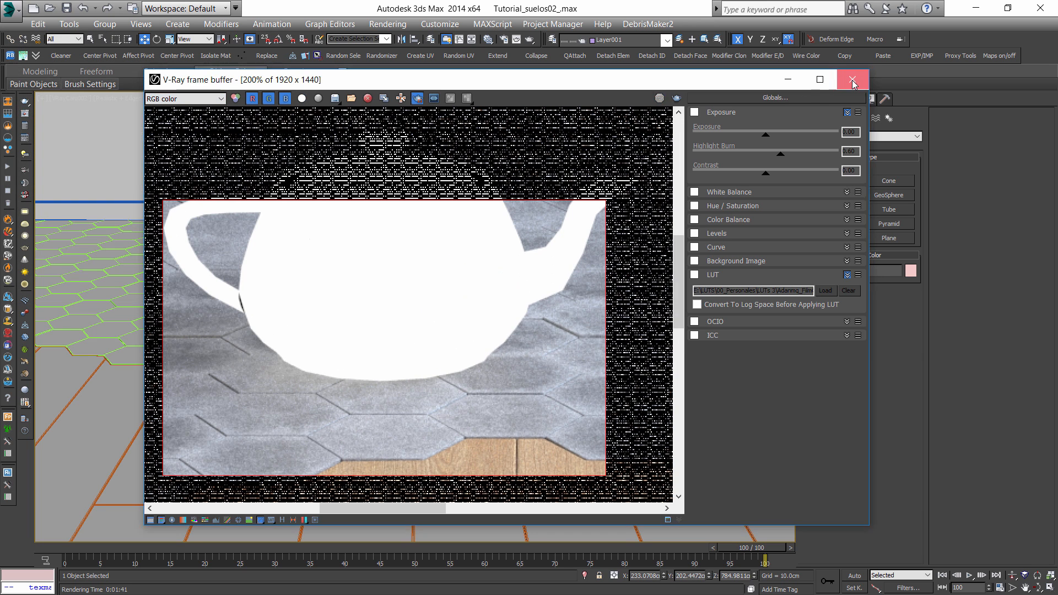
{"action": "left_click", "coordinate": [854, 80]}
{"action": "middle_click_drag", "start_coordinate": [391, 275], "coordinate": [404, 273]}
Add a VRayMtl with a red diffuse color and assign it to the teapot.
{"action": "key", "text": "m"}
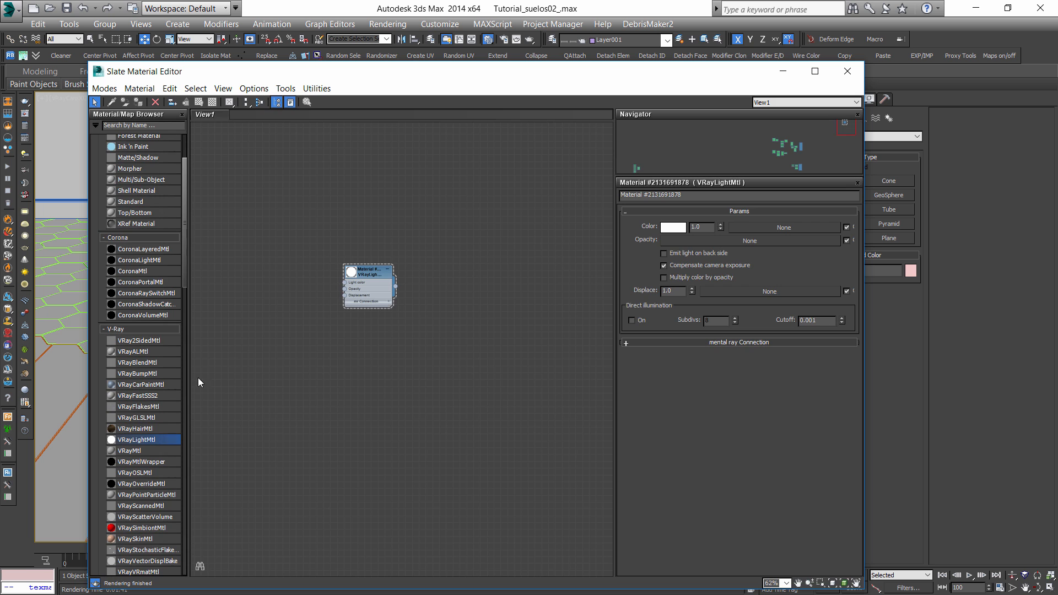
{"action": "left_click_drag", "start_coordinate": [129, 451], "coordinate": [458, 352]}
{"action": "double_click", "coordinate": [457, 353]}
{"action": "left_click", "coordinate": [693, 221]}
{"action": "left_click_drag", "start_coordinate": [471, 79], "coordinate": [504, 79]}
{"action": "left_click_drag", "start_coordinate": [468, 131], "coordinate": [504, 131]}
{"action": "left_click", "coordinate": [467, 145]}
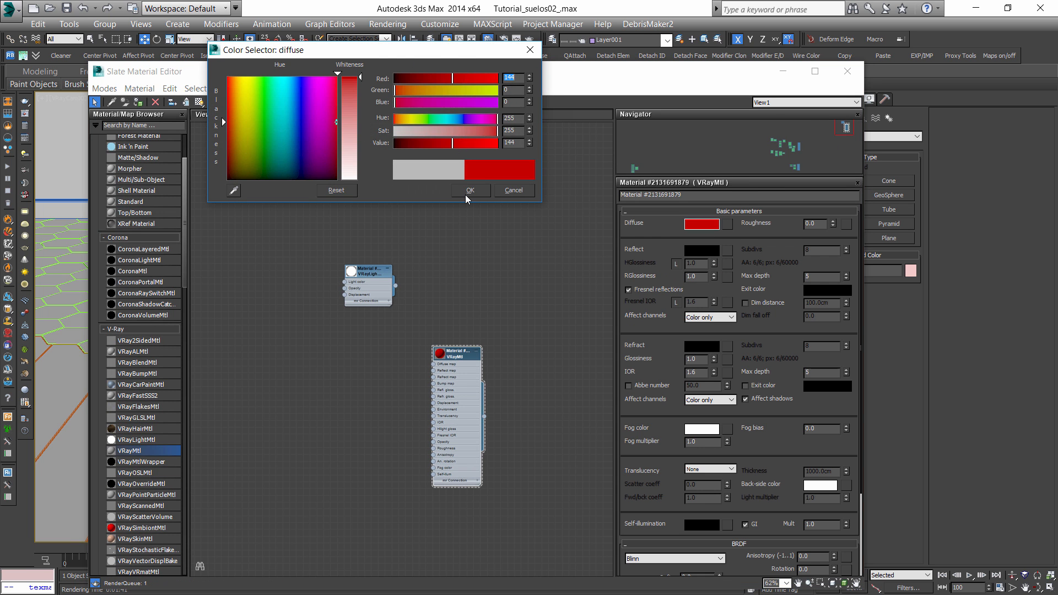
{"action": "left_click", "coordinate": [470, 190]}
{"action": "scroll", "coordinate": [422, 346], "scroll_direction": "up", "scroll_amount": 2}
{"action": "left_click", "coordinate": [142, 102]}
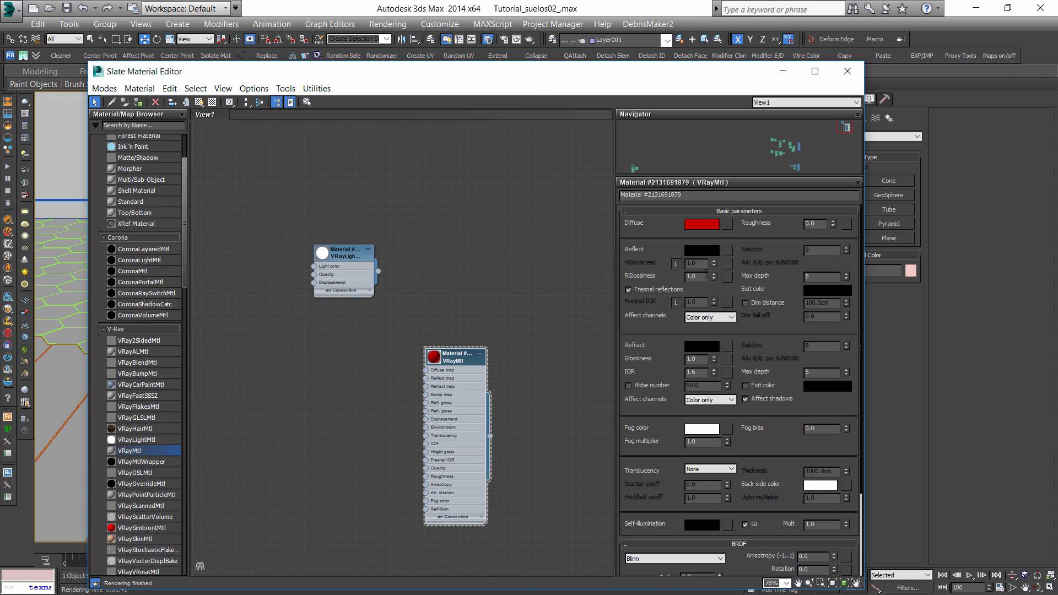
Set the red material's Reflect color to white, RGlossiness to 0.8 and BRDF to Microfacet GTR (GGX).
{"action": "left_click", "coordinate": [702, 251]}
{"action": "left_click_drag", "start_coordinate": [468, 143], "coordinate": [503, 143]}
{"action": "left_click", "coordinate": [470, 190]}
{"action": "left_click", "coordinate": [672, 558]}
{"action": "left_click", "coordinate": [678, 588]}
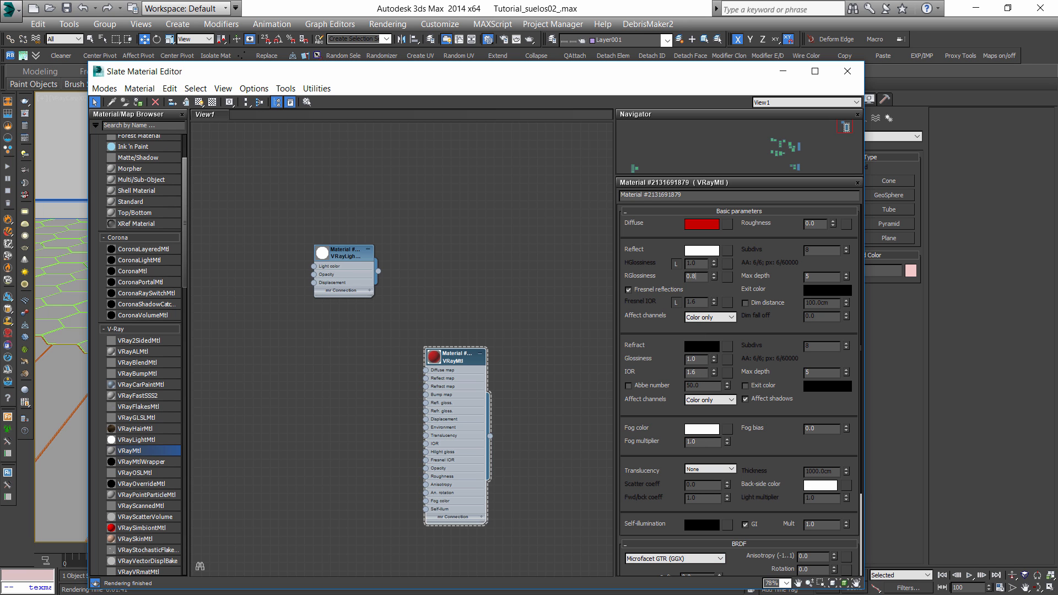
Close the material editor and render the region again with the red teapot.
{"action": "left_click", "coordinate": [847, 71]}
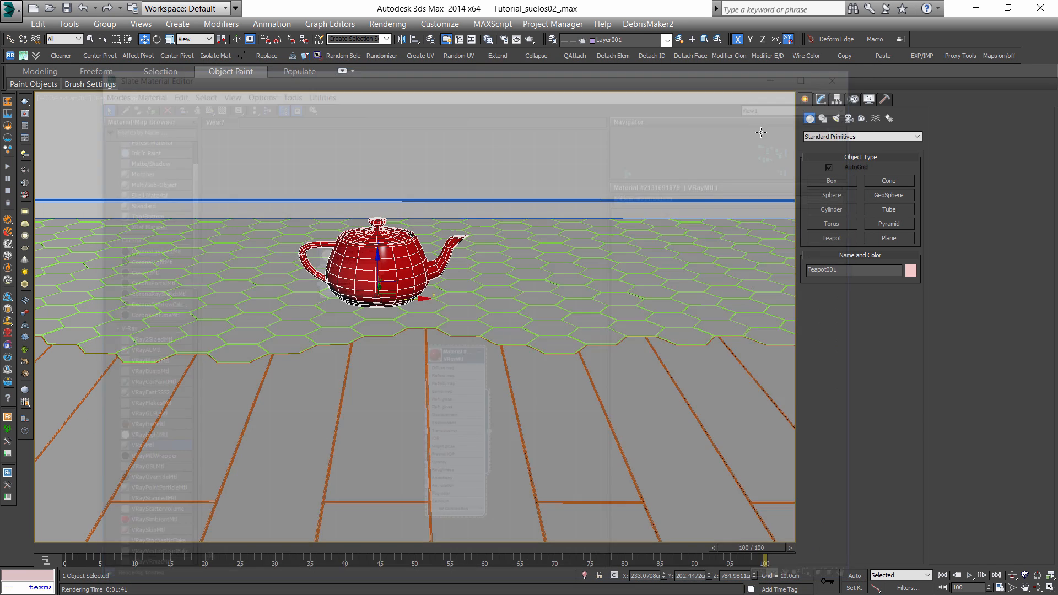
{"action": "key", "text": "shift+q"}
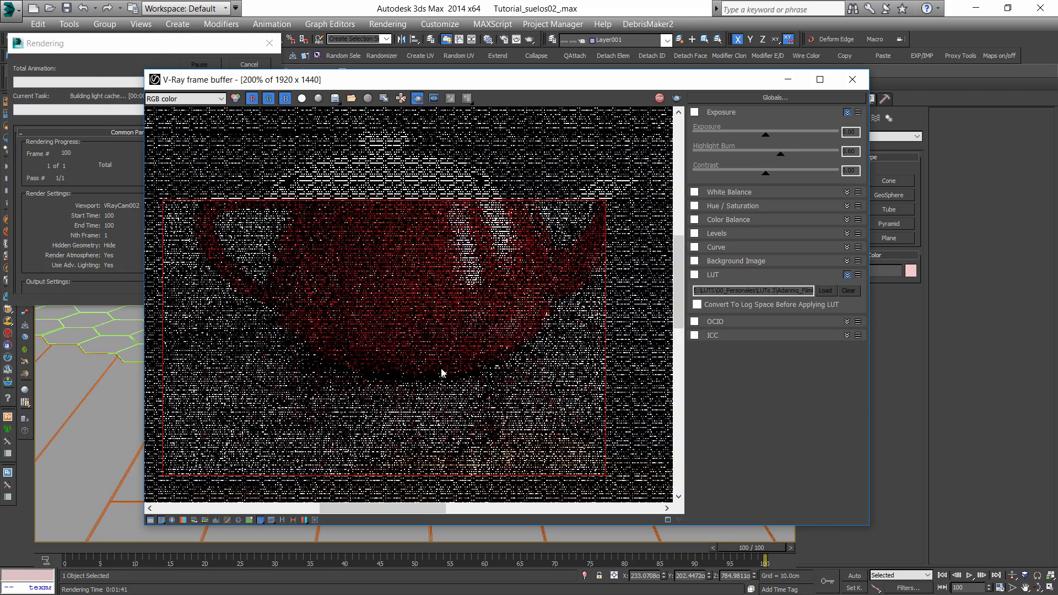
Examine the red teapot's reflection on the hexagonal tiles in the region render.
{"action": "scroll", "coordinate": [317, 300], "scroll_direction": "down", "scroll_amount": 1}
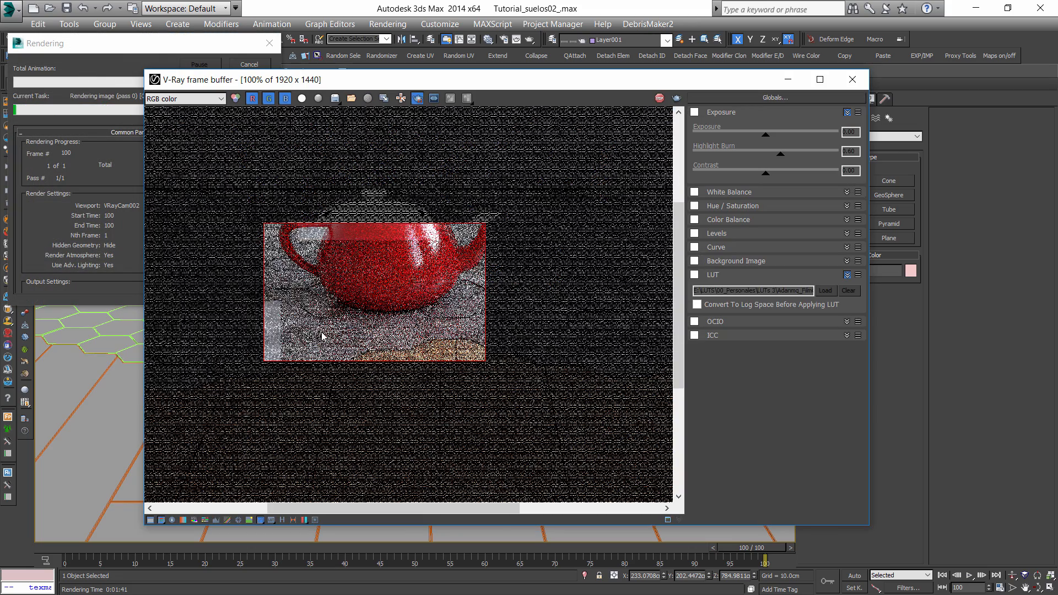
{"action": "scroll", "coordinate": [342, 334], "scroll_direction": "up", "scroll_amount": 1}
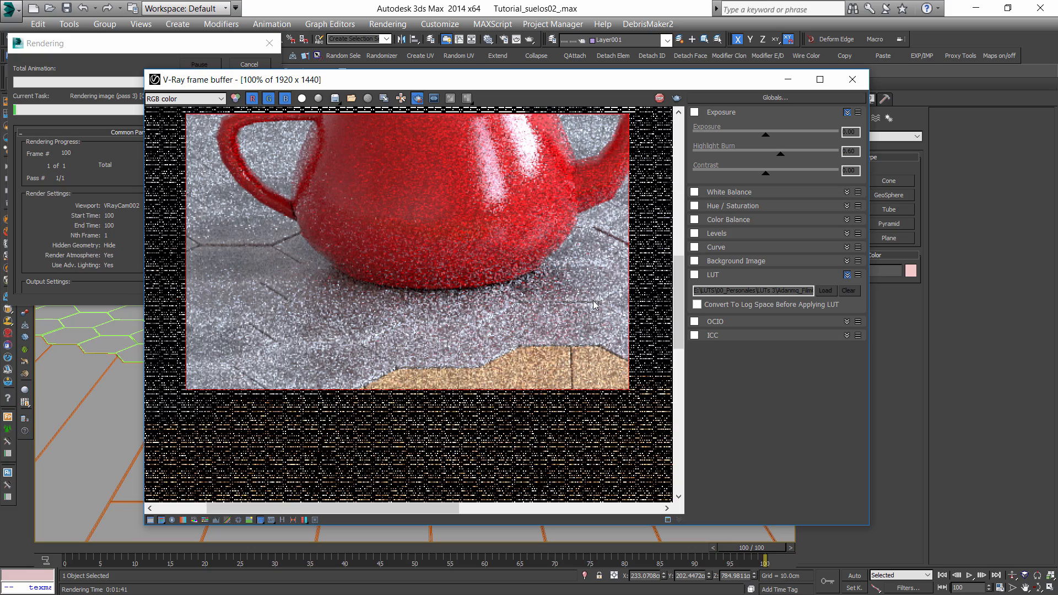
{"action": "scroll", "coordinate": [594, 305], "scroll_direction": "down", "scroll_amount": 1}
{"action": "scroll", "coordinate": [560, 305], "scroll_direction": "up", "scroll_amount": 1}
{"action": "middle_click_drag", "start_coordinate": [576, 304], "coordinate": [510, 305]}
{"action": "scroll", "coordinate": [509, 323], "scroll_direction": "down", "scroll_amount": 1}
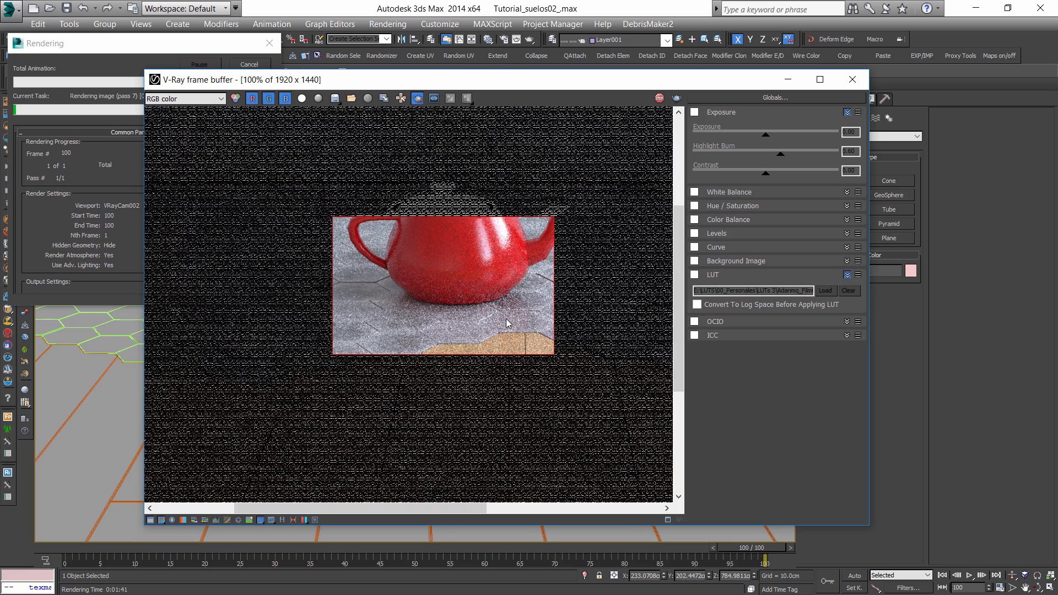
{"action": "scroll", "coordinate": [516, 306], "scroll_direction": "up", "scroll_amount": 1}
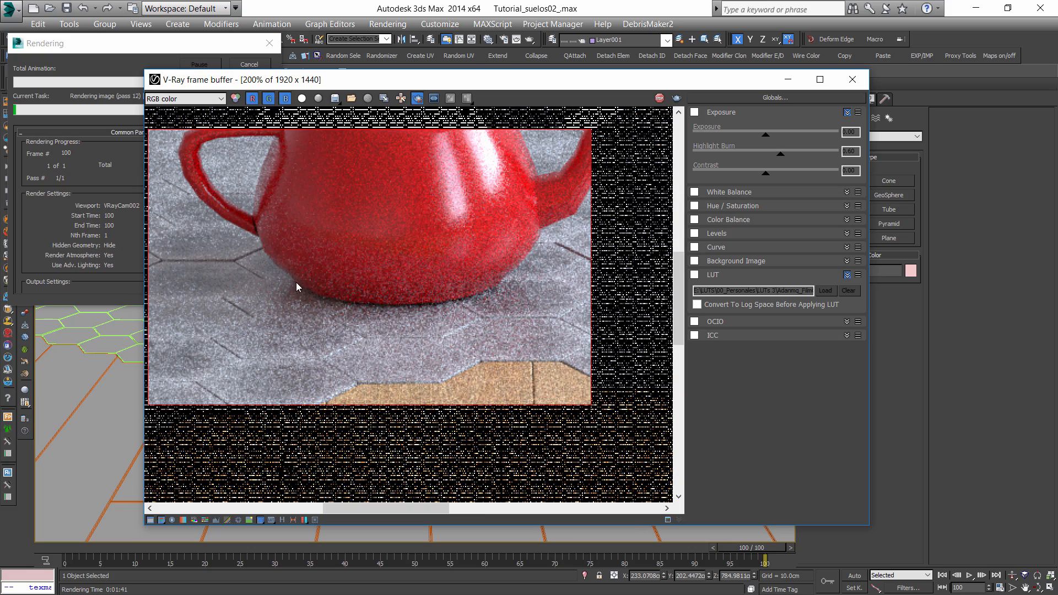
Check the teapot and tile reflections in the VRayReflection channel, and return to RGB color to compare them.
{"action": "left_click", "coordinate": [207, 99]}
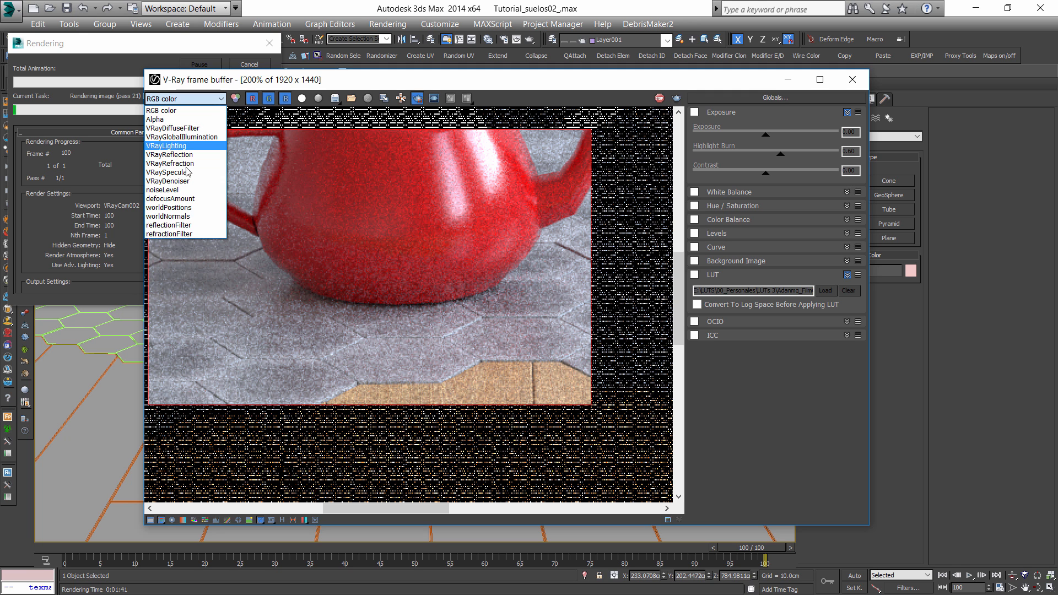
{"action": "left_click", "coordinate": [170, 155]}
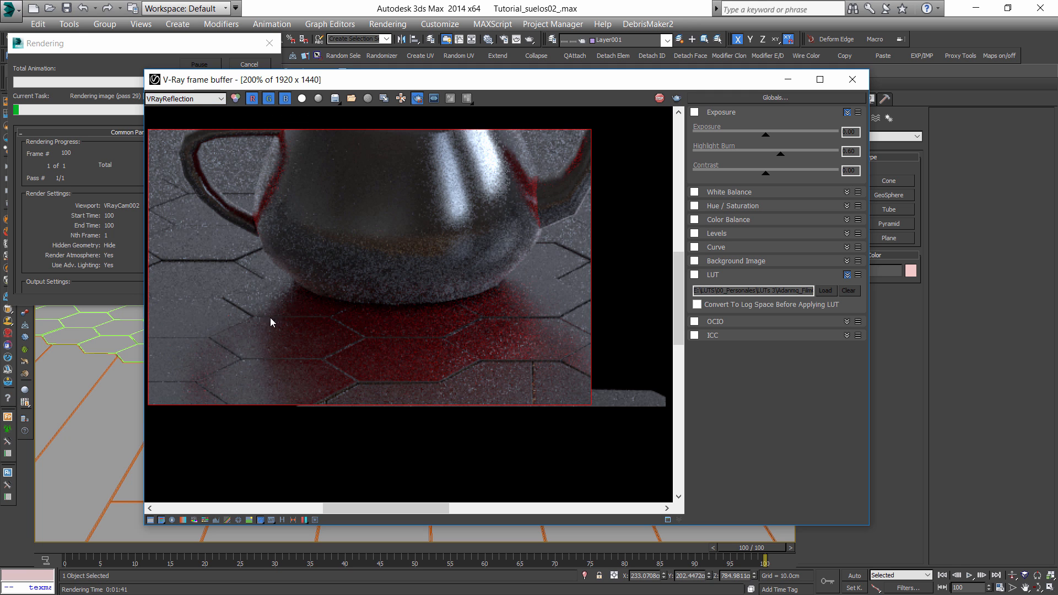
{"action": "left_click", "coordinate": [193, 99]}
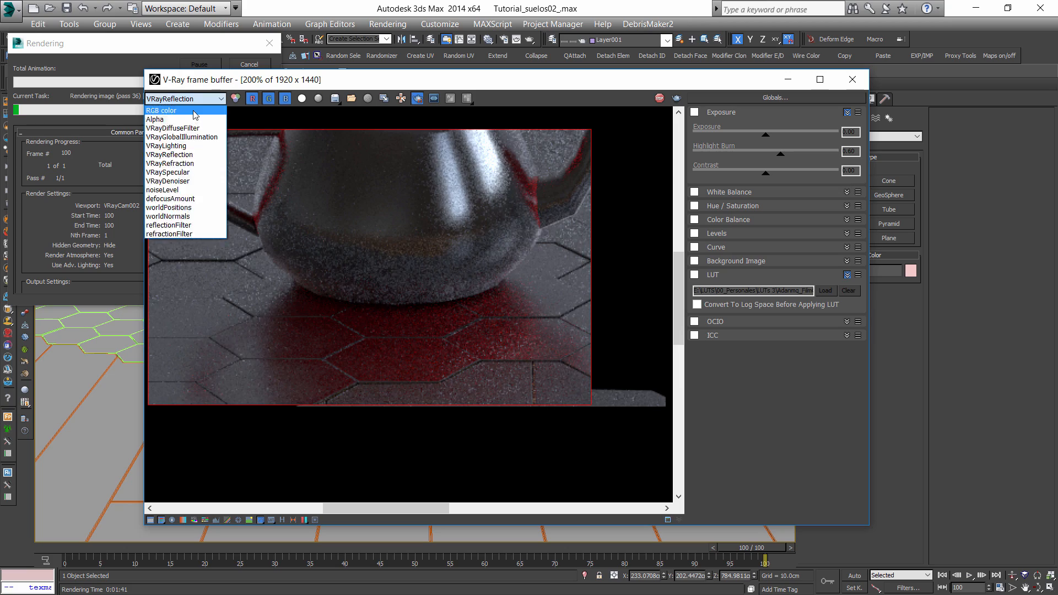
{"action": "left_click", "coordinate": [166, 110]}
{"action": "scroll", "coordinate": [391, 324], "scroll_direction": "down", "scroll_amount": 1}
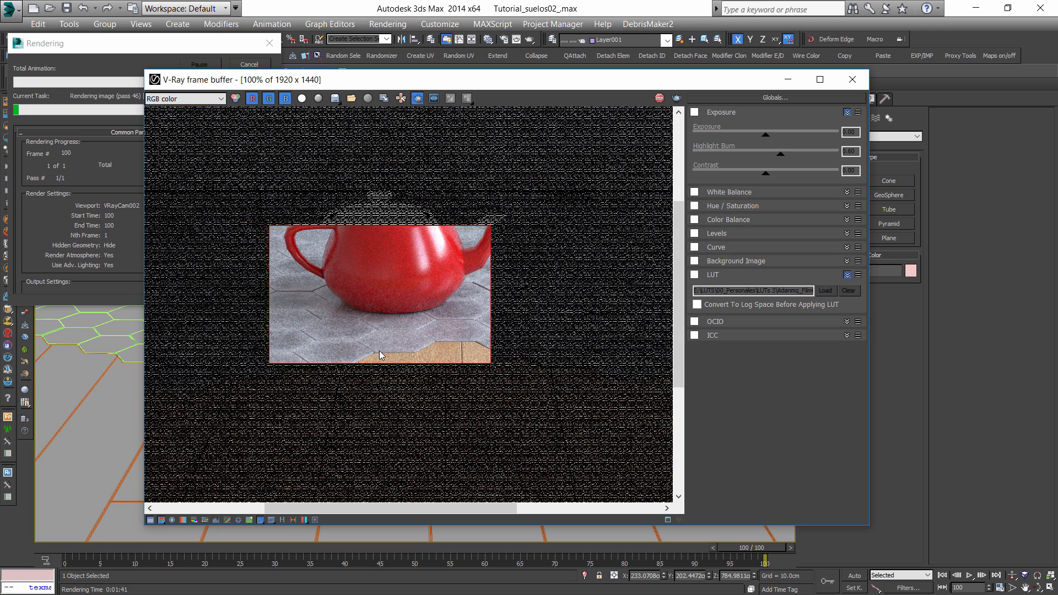
{"action": "scroll", "coordinate": [380, 355], "scroll_direction": "up", "scroll_amount": 1}
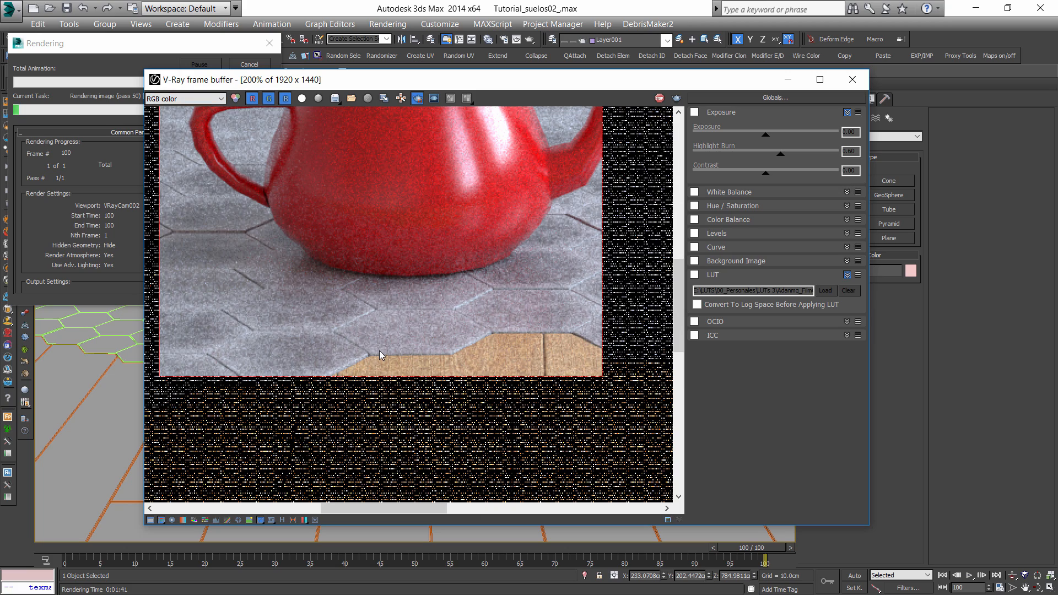
{"action": "scroll", "coordinate": [380, 355], "scroll_direction": "down", "scroll_amount": 1}
Close the frame buffer, select the hexagonal tile floor and open the material editor at its Color Correction maps.
{"action": "left_click", "coordinate": [852, 80]}
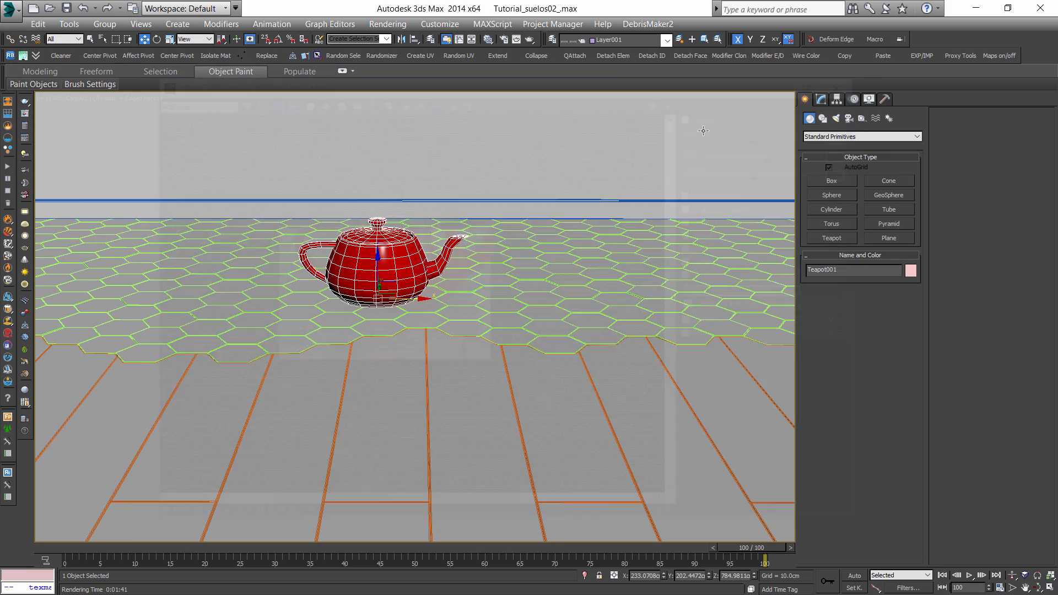
{"action": "left_click", "coordinate": [463, 303]}
{"action": "key", "text": "m"}
{"action": "scroll", "coordinate": [359, 289], "scroll_direction": "down", "scroll_amount": 14}
{"action": "scroll", "coordinate": [335, 424], "scroll_direction": "up", "scroll_amount": 13}
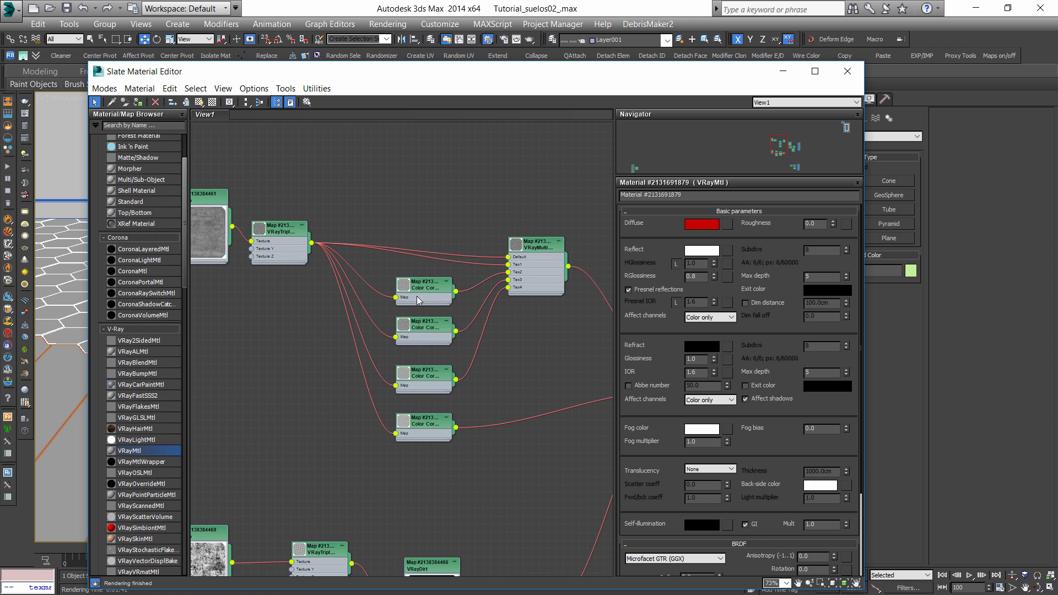
{"action": "middle_click_drag", "start_coordinate": [276, 237], "coordinate": [395, 253]}
{"action": "left_click_drag", "start_coordinate": [288, 195], "coordinate": [402, 279]}
{"action": "left_click_drag", "start_coordinate": [392, 243], "coordinate": [376, 259]}
Set the RGB Gamma/Contrast of the tile material's first Color Correction map to 0.6.
{"action": "double_click", "coordinate": [545, 298]}
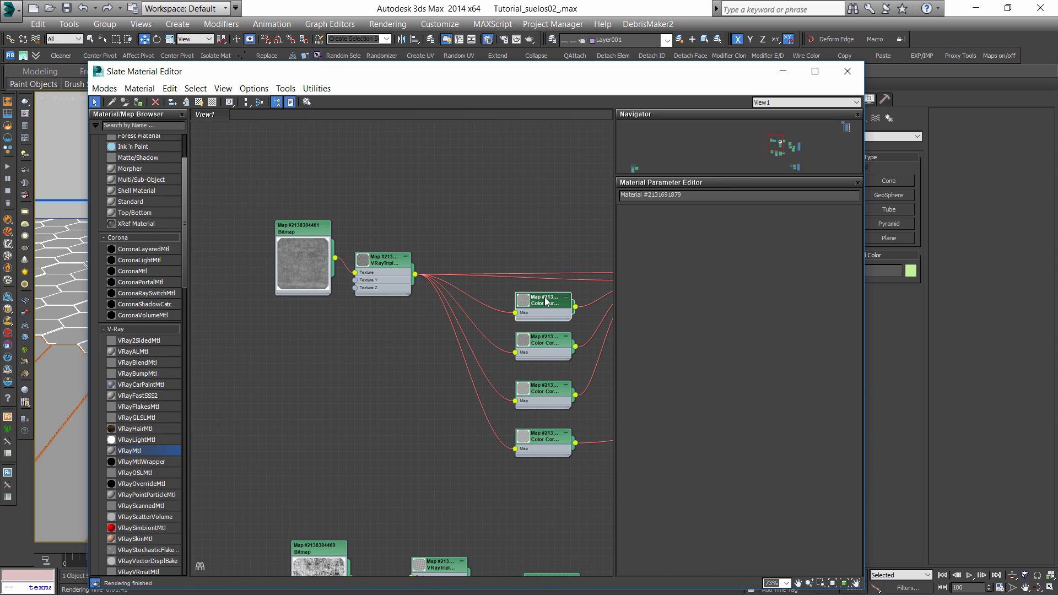
{"action": "left_click_drag", "start_coordinate": [736, 494], "coordinate": [671, 495]}
{"action": "type", "text": "0.6"}
{"action": "key", "text": "Return"}
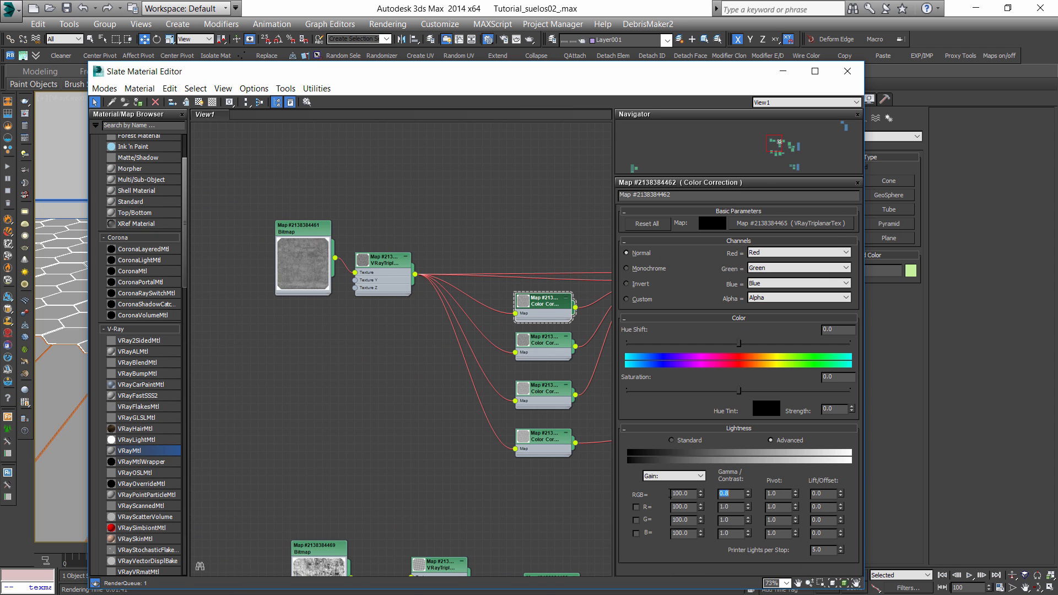
Set the RGB Gamma/Contrast of the second Color Correction map to 0.9 and the third to 1.2.
{"action": "double_click", "coordinate": [538, 345]}
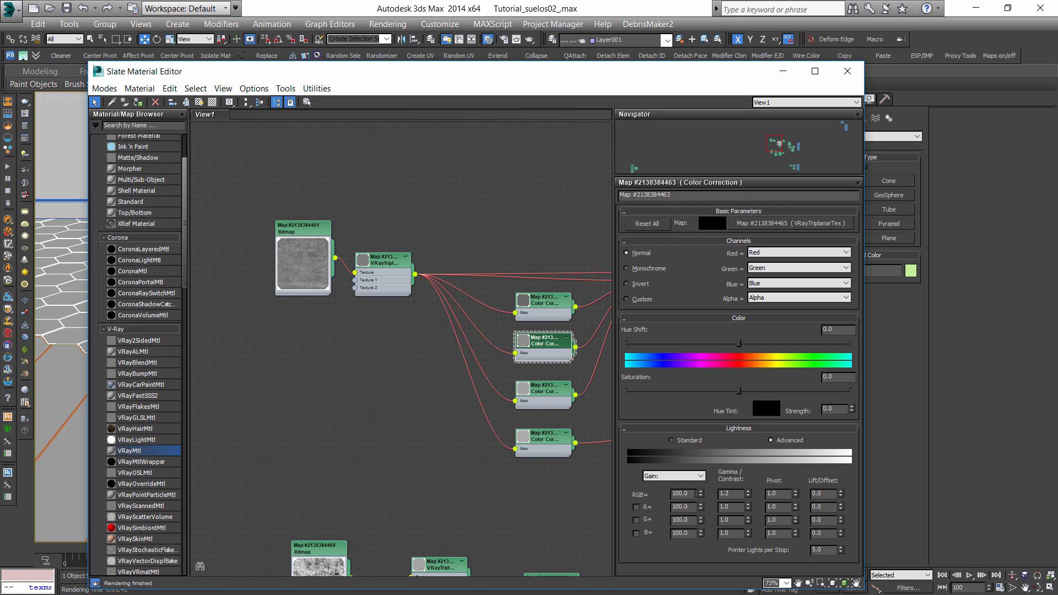
{"action": "left_click_drag", "start_coordinate": [732, 495], "coordinate": [656, 497]}
{"action": "type", "text": "0.9"}
{"action": "key", "text": "Return"}
{"action": "left_click", "coordinate": [537, 392]}
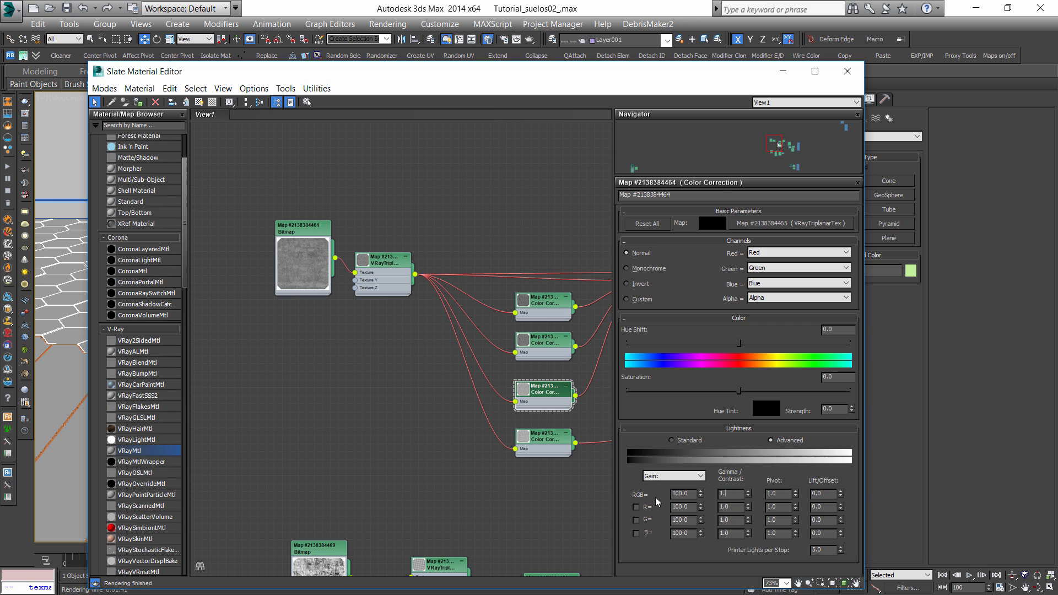
Set the RGB Gamma/Contrast of the fourth Color Correction map to 1.4, and raise it to 1.6.
{"action": "left_click", "coordinate": [537, 441]}
{"action": "left_click_drag", "start_coordinate": [743, 495], "coordinate": [641, 506]}
{"action": "type", "text": "1.4"}
{"action": "key", "text": "Return"}
{"action": "middle_click_drag", "start_coordinate": [531, 437], "coordinate": [400, 383]}
{"action": "middle_click_drag", "start_coordinate": [486, 377], "coordinate": [449, 385]}
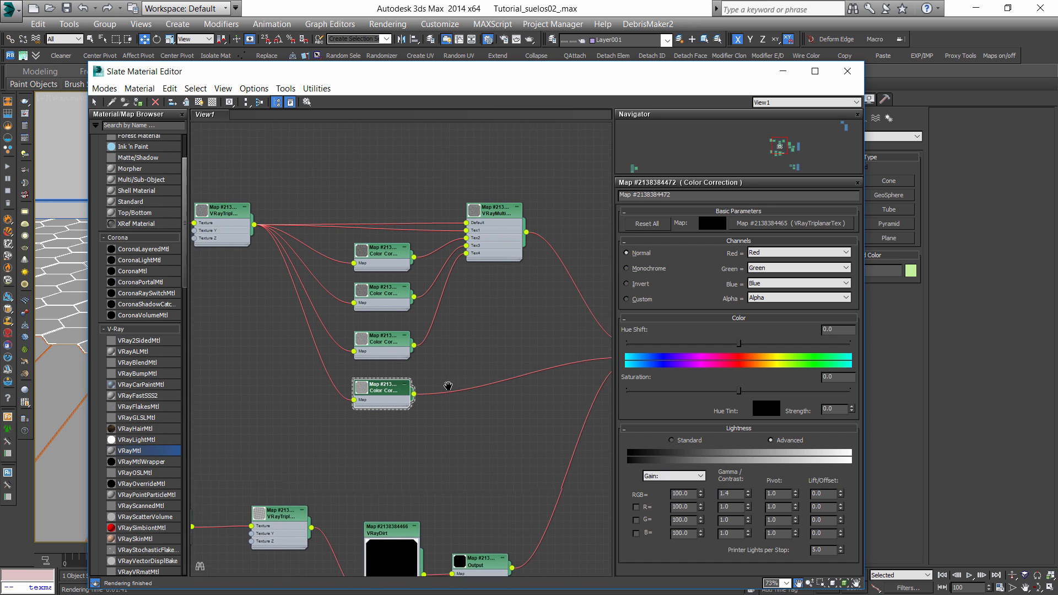
{"action": "left_click_drag", "start_coordinate": [727, 495], "coordinate": [657, 495]}
{"action": "type", "text": "1.6"}
{"action": "key", "text": "Return"}
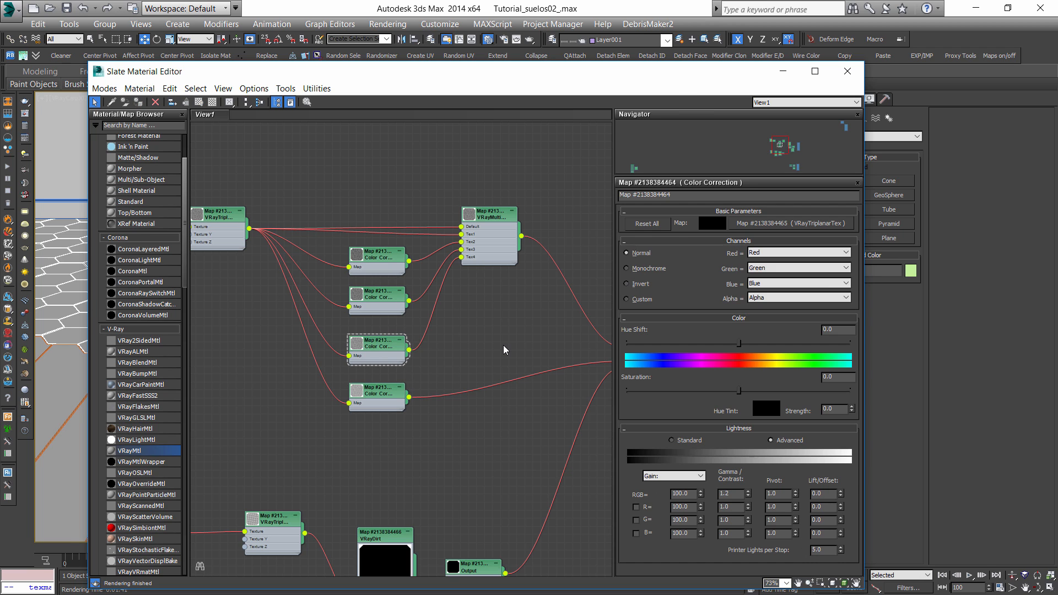
Render the region again and check the tile variation in the VRayDiffuseFilter channel before returning to RGB color.
{"action": "key", "text": "shift+q"}
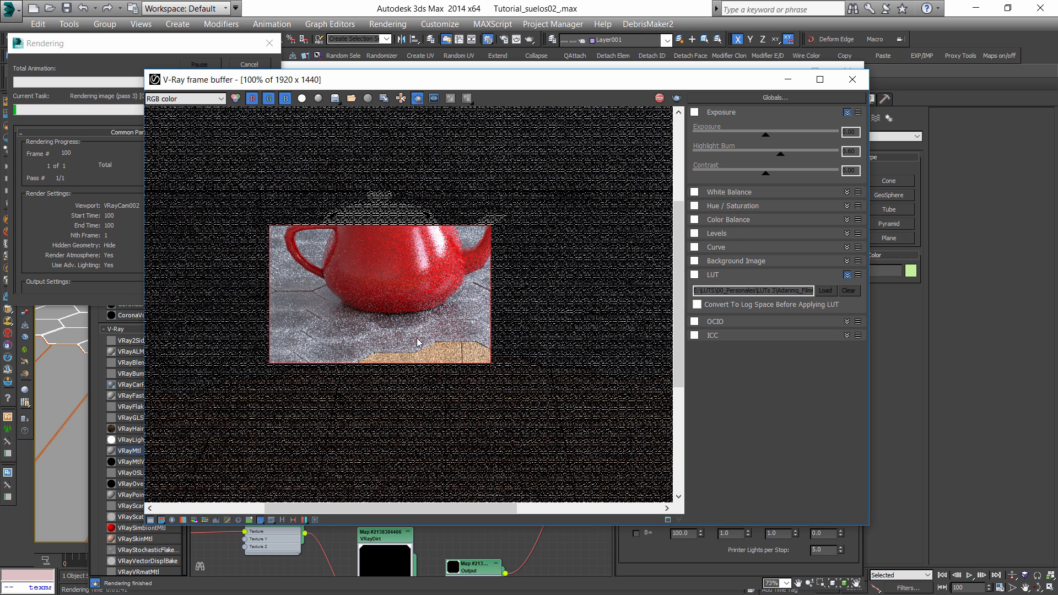
{"action": "middle_click_drag", "start_coordinate": [334, 308], "coordinate": [368, 303]}
{"action": "left_click", "coordinate": [185, 98]}
{"action": "left_click", "coordinate": [193, 128]}
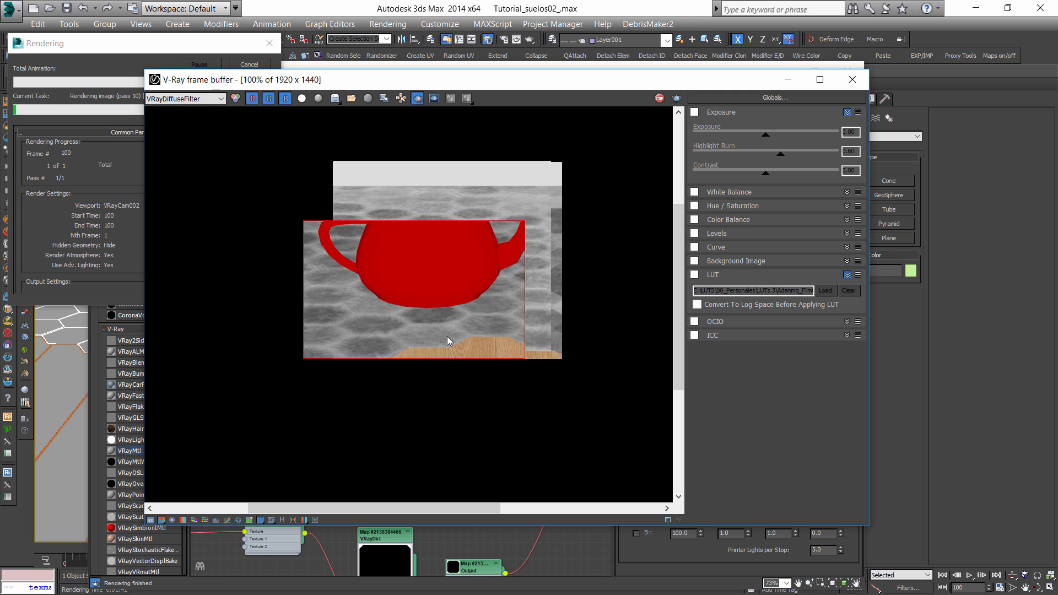
{"action": "scroll", "coordinate": [428, 325], "scroll_direction": "up", "scroll_amount": 2}
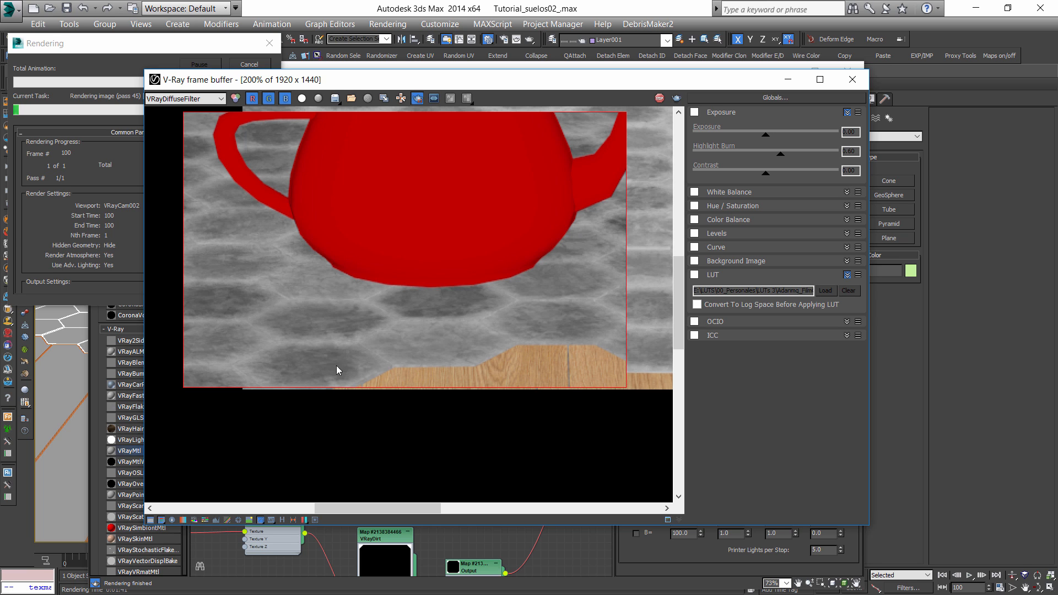
{"action": "left_click", "coordinate": [193, 99]}
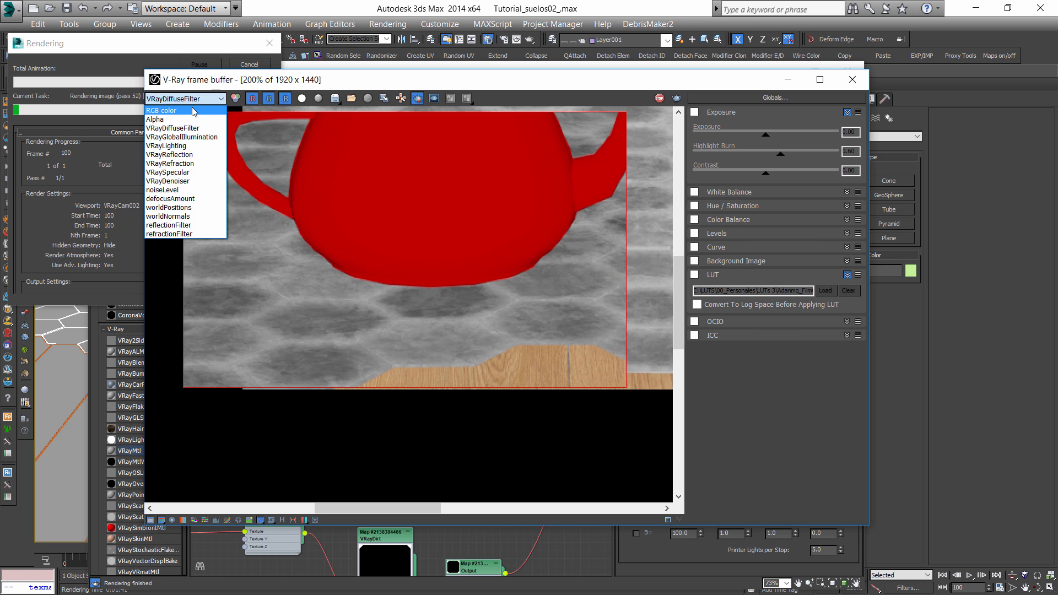
{"action": "left_click", "coordinate": [194, 111]}
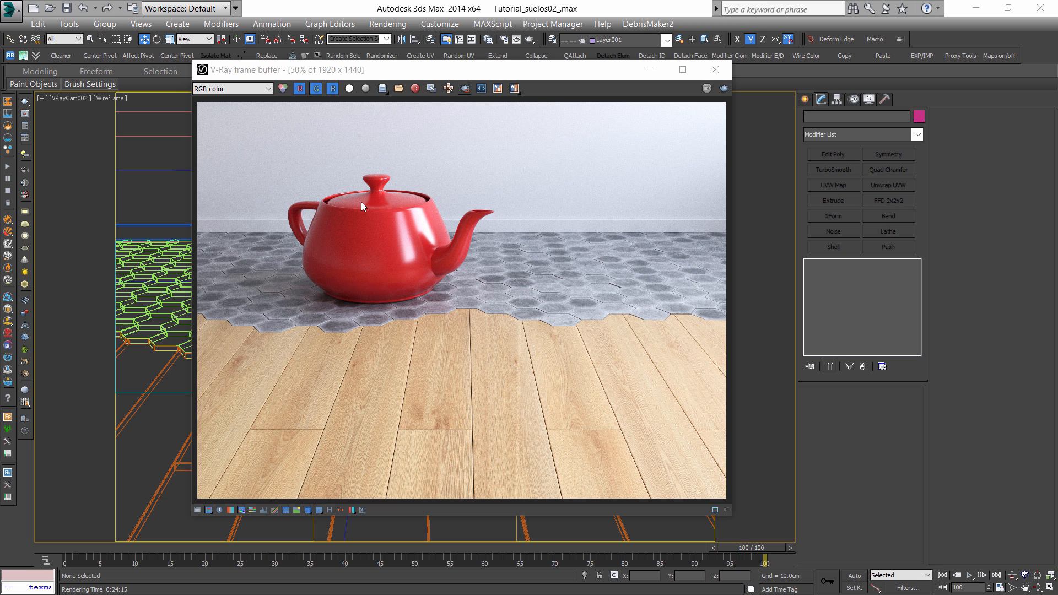
Show the VRayDenoiser channel of the full render and examine the teapot and both floors up close.
{"action": "left_click", "coordinate": [230, 87]}
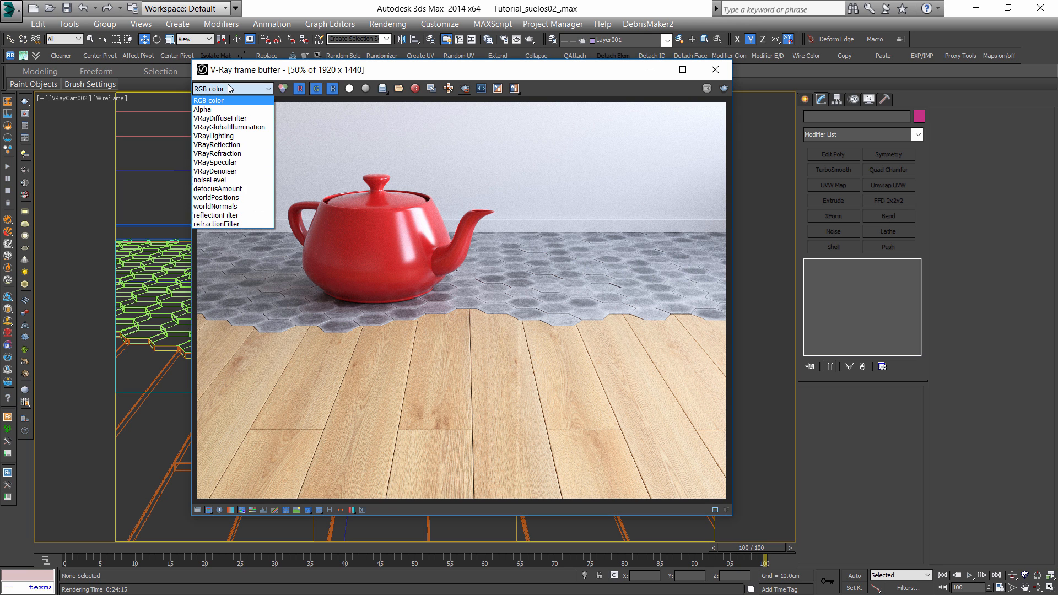
{"action": "left_click", "coordinate": [230, 88]}
{"action": "left_click", "coordinate": [220, 88]}
{"action": "left_click", "coordinate": [233, 166]}
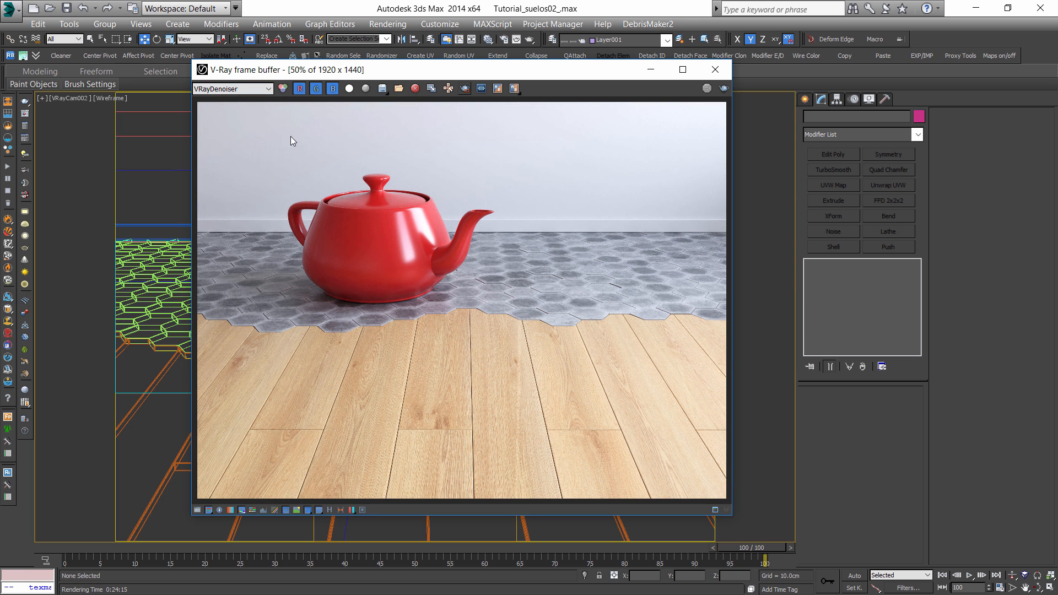
{"action": "scroll", "coordinate": [378, 199], "scroll_direction": "up", "scroll_amount": 1}
{"action": "scroll", "coordinate": [411, 184], "scroll_direction": "down", "scroll_amount": 1}
{"action": "scroll", "coordinate": [555, 290], "scroll_direction": "up", "scroll_amount": 1}
{"action": "scroll", "coordinate": [529, 253], "scroll_direction": "down", "scroll_amount": 1}
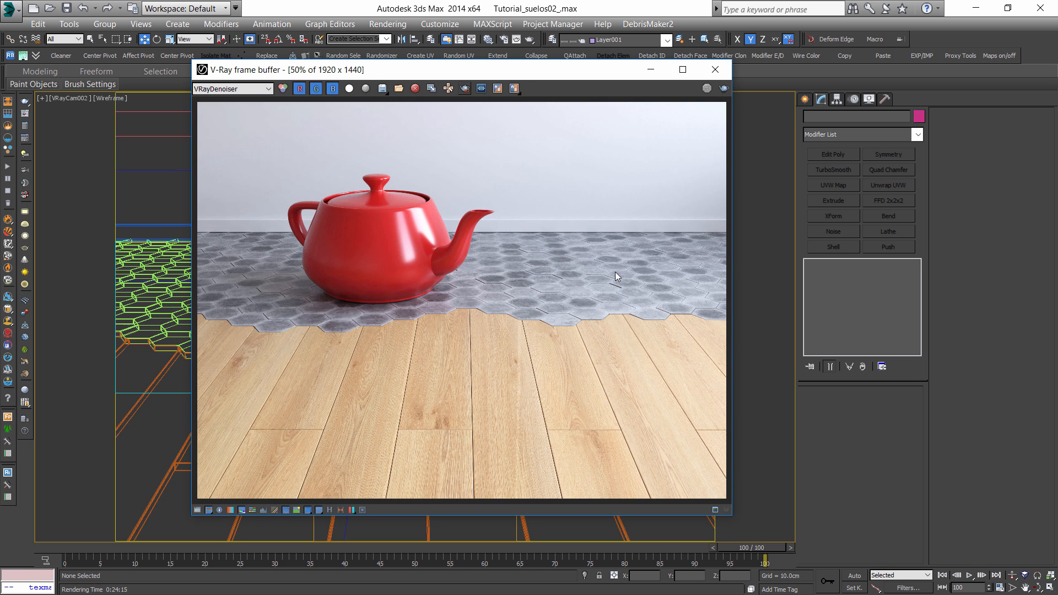